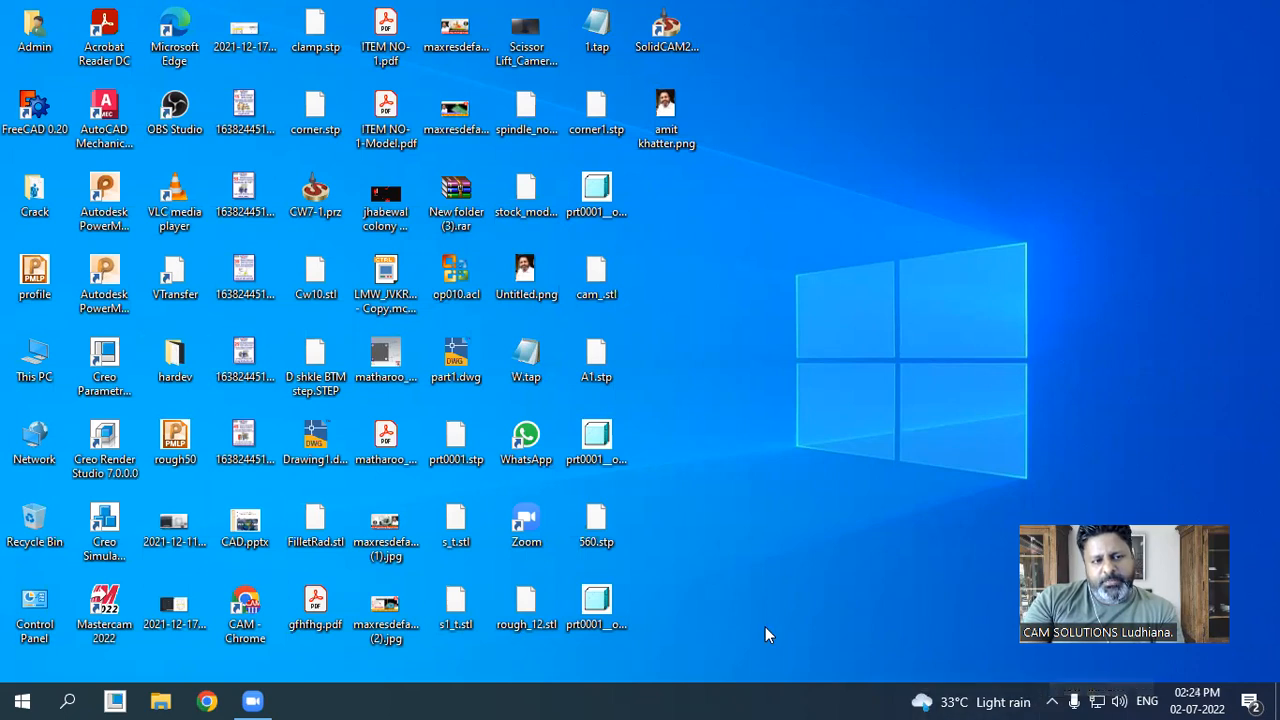
- Launch Autodesk PowerMill Ultimate 2020 from the desktop
{"action": "left_click", "coordinate": [110, 300]}
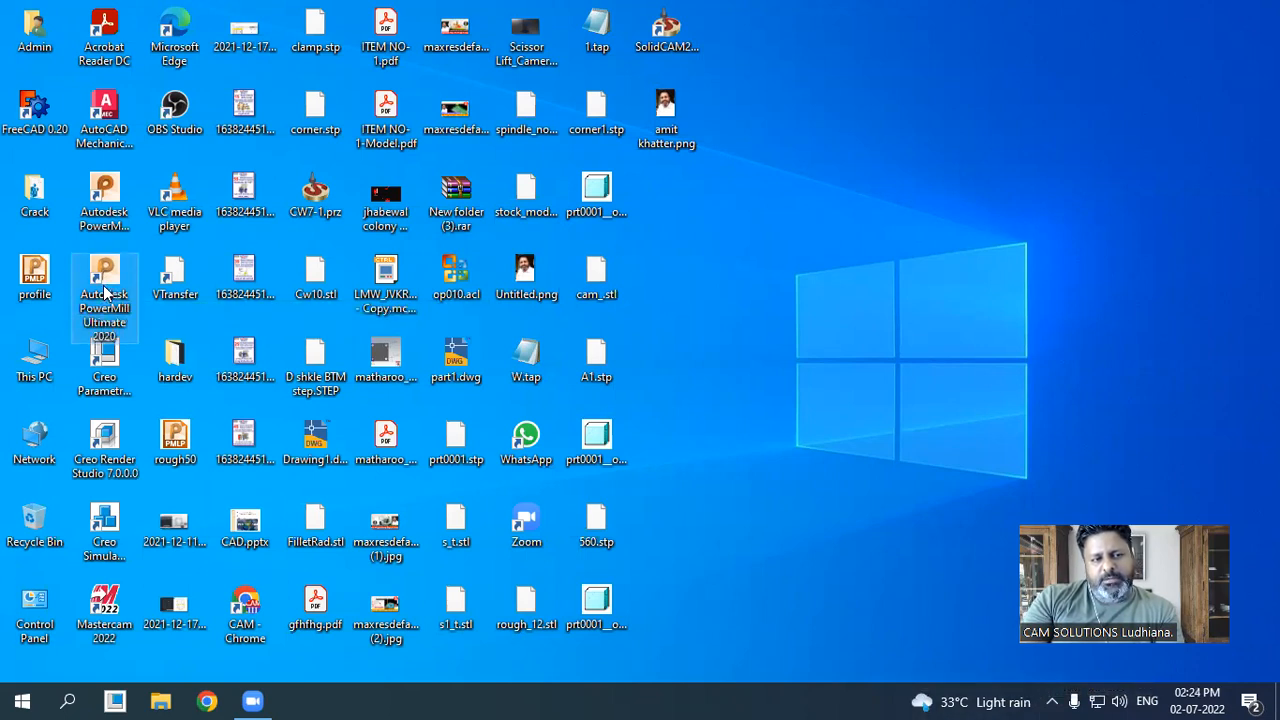
{"action": "right_click", "coordinate": [106, 291]}
{"action": "left_click", "coordinate": [167, 162]}
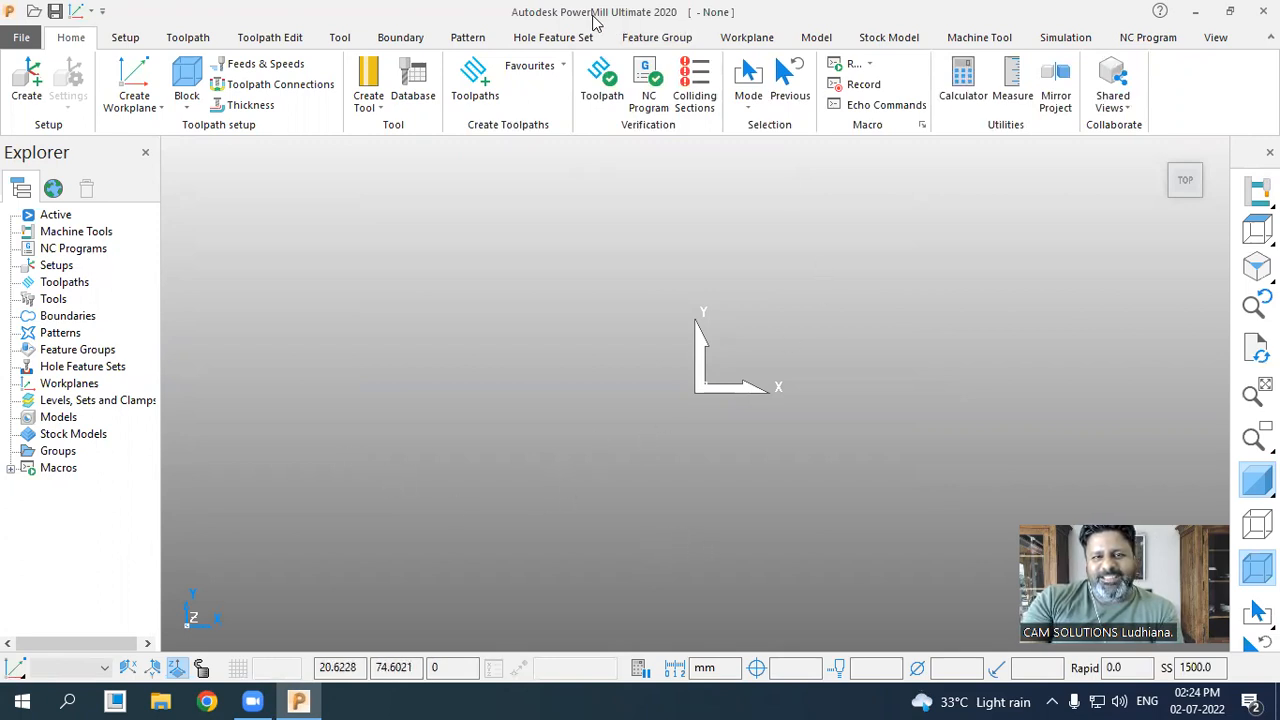
- View the empty workspace isometrically and return to the top view
{"action": "left_click", "coordinate": [1257, 265]}
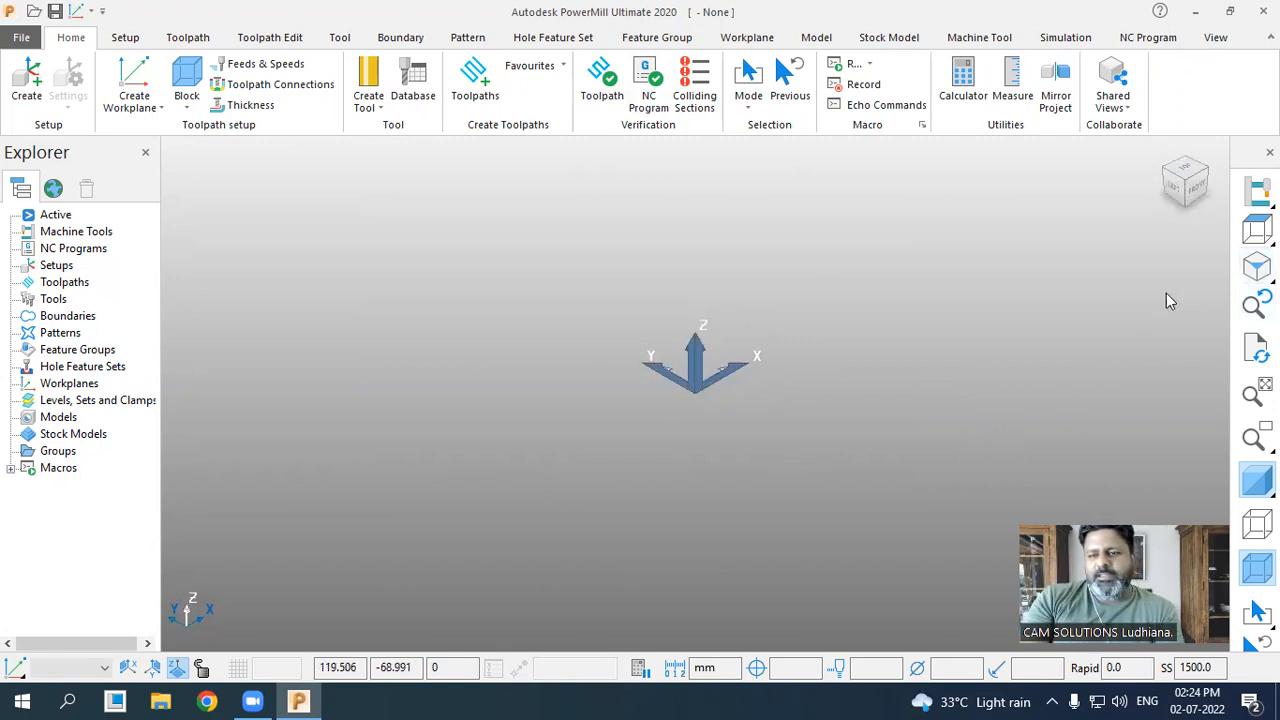
{"action": "left_click", "coordinate": [1186, 168]}
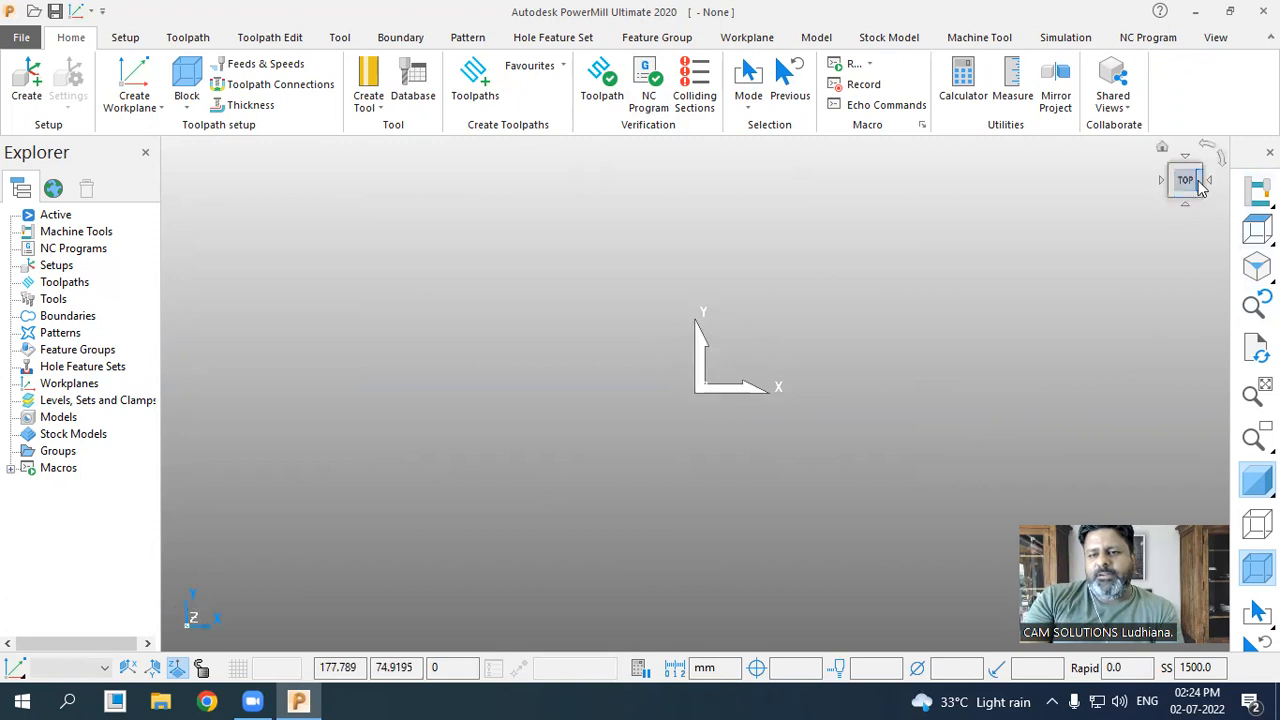
{"action": "left_click", "coordinate": [1257, 230]}
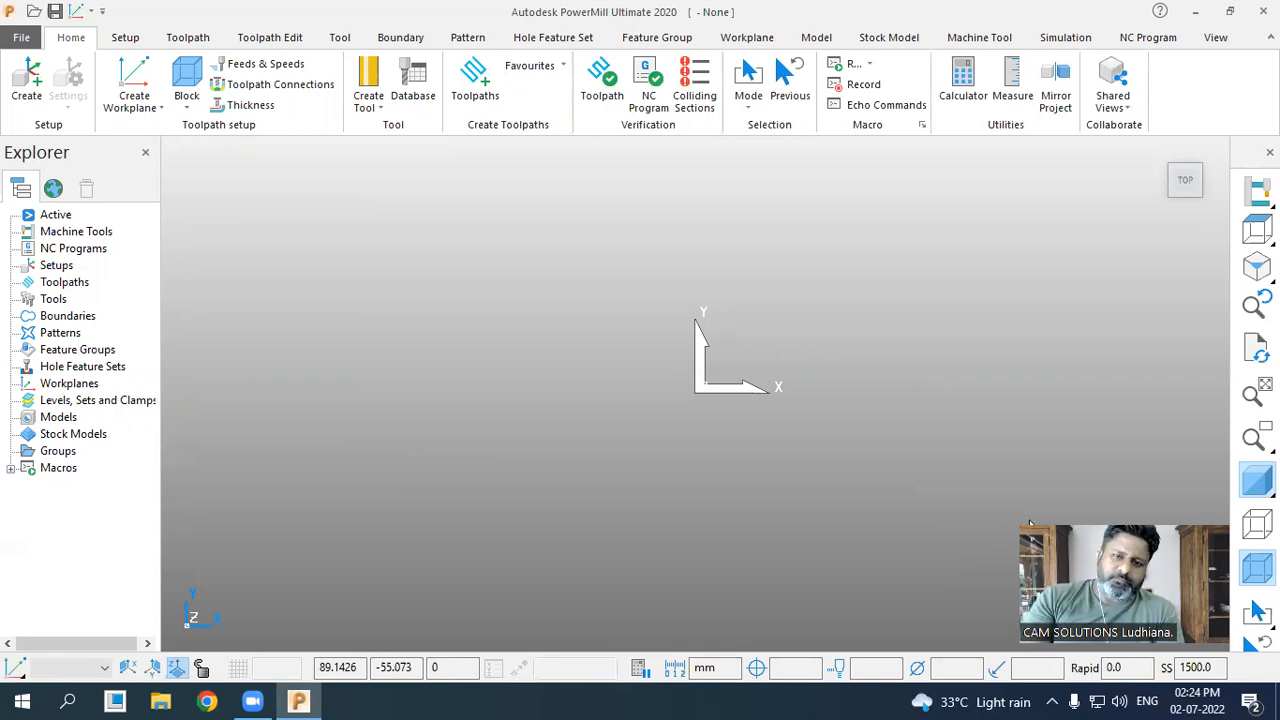
- Close the Explorer pane, display it again and make it wider
{"action": "left_click", "coordinate": [57, 418]}
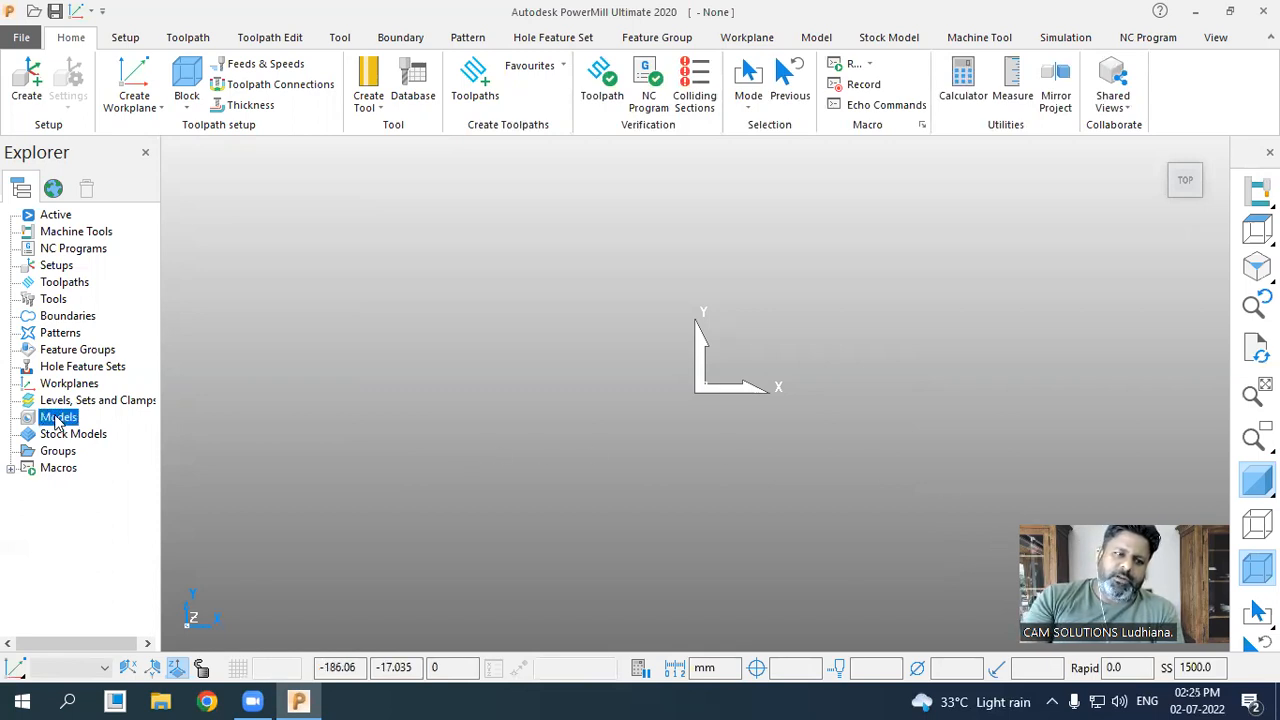
{"action": "left_click", "coordinate": [145, 157]}
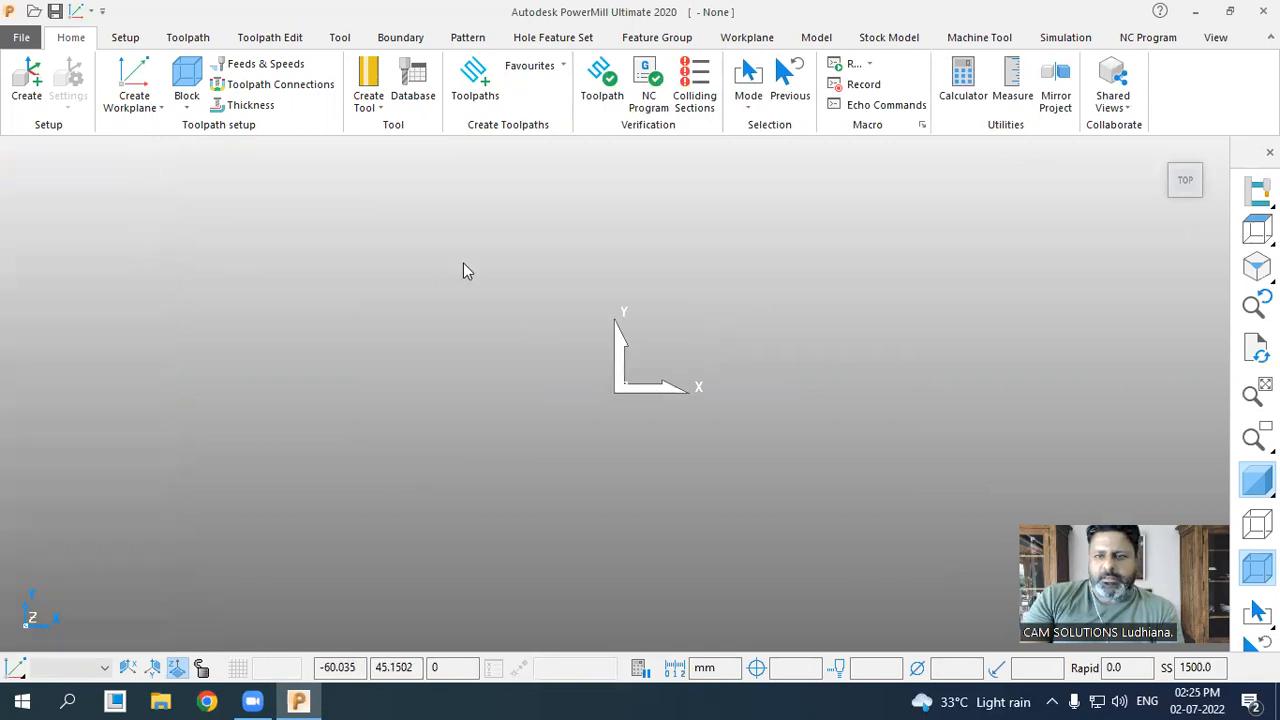
{"action": "left_click", "coordinate": [1215, 40]}
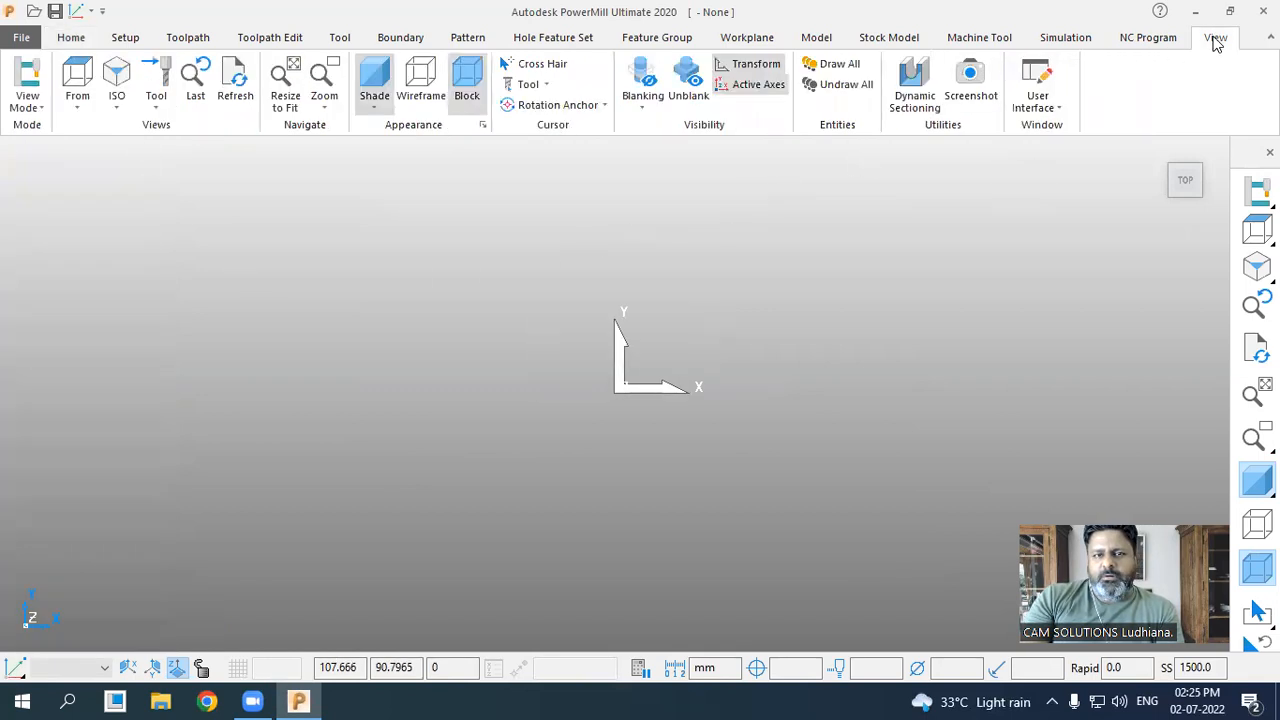
{"action": "left_click", "coordinate": [1057, 106]}
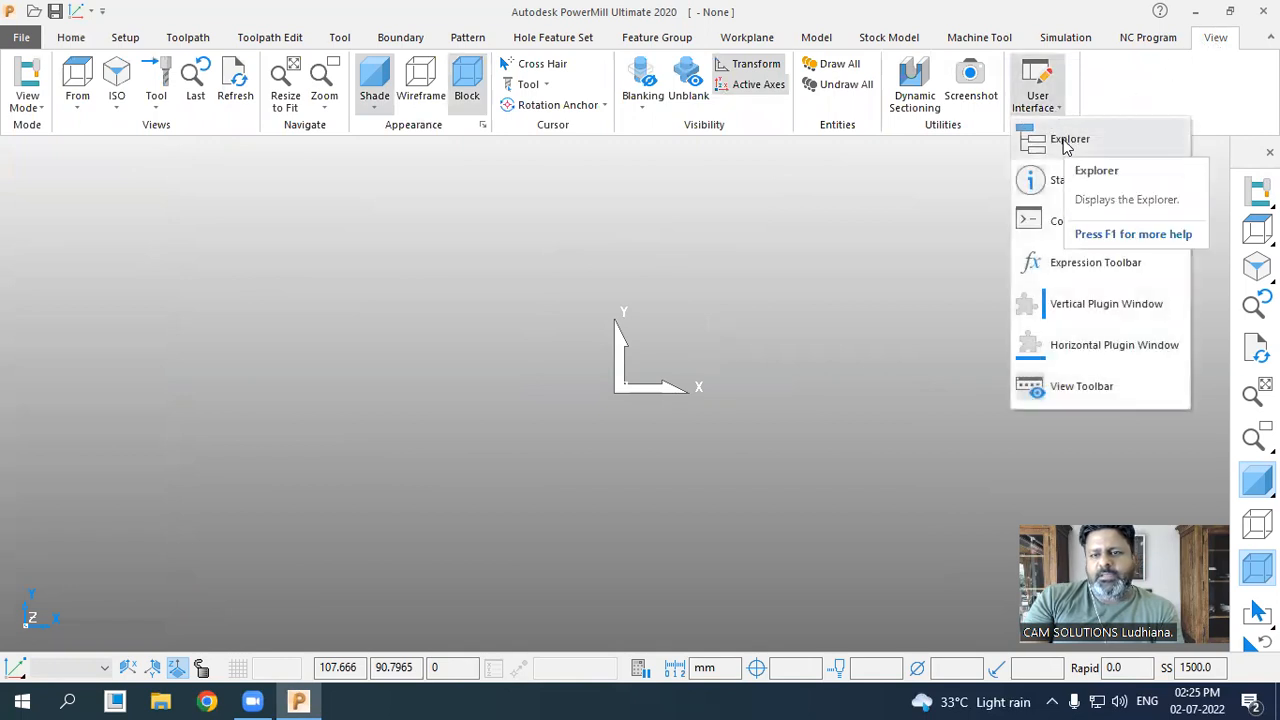
{"action": "left_click", "coordinate": [1066, 145]}
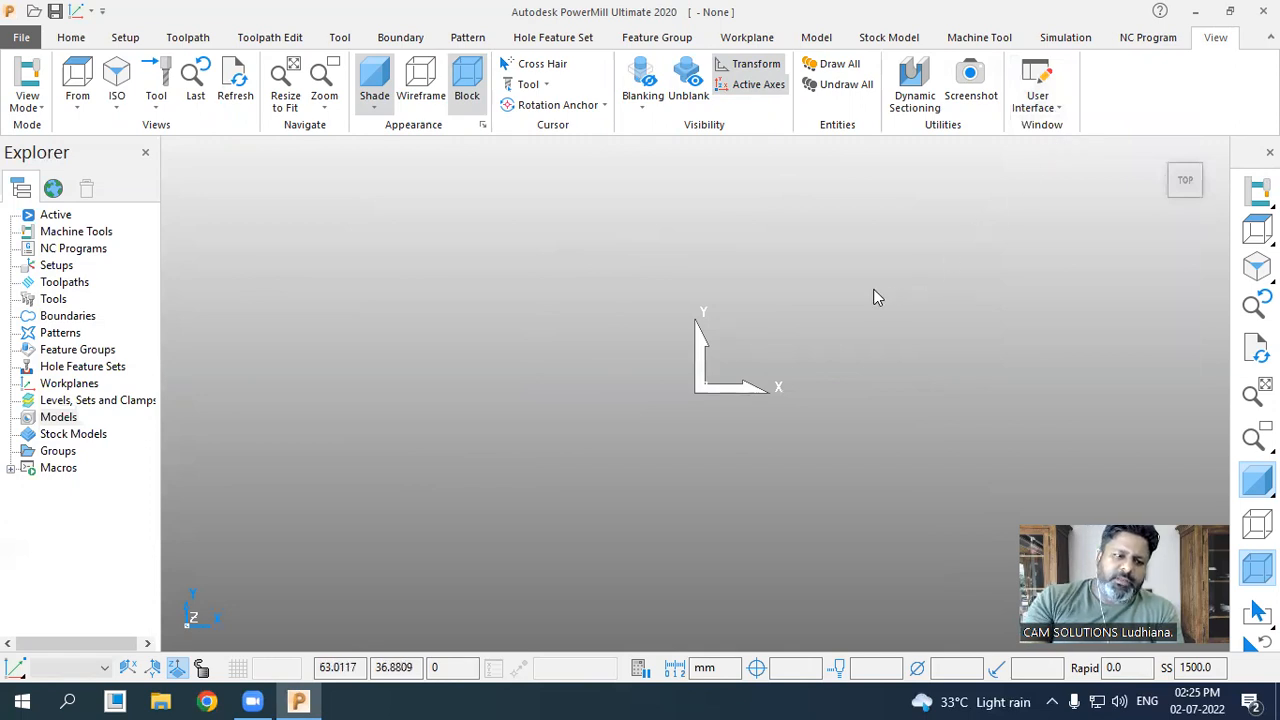
{"action": "left_click_drag", "start_coordinate": [158, 258], "coordinate": [226, 272]}
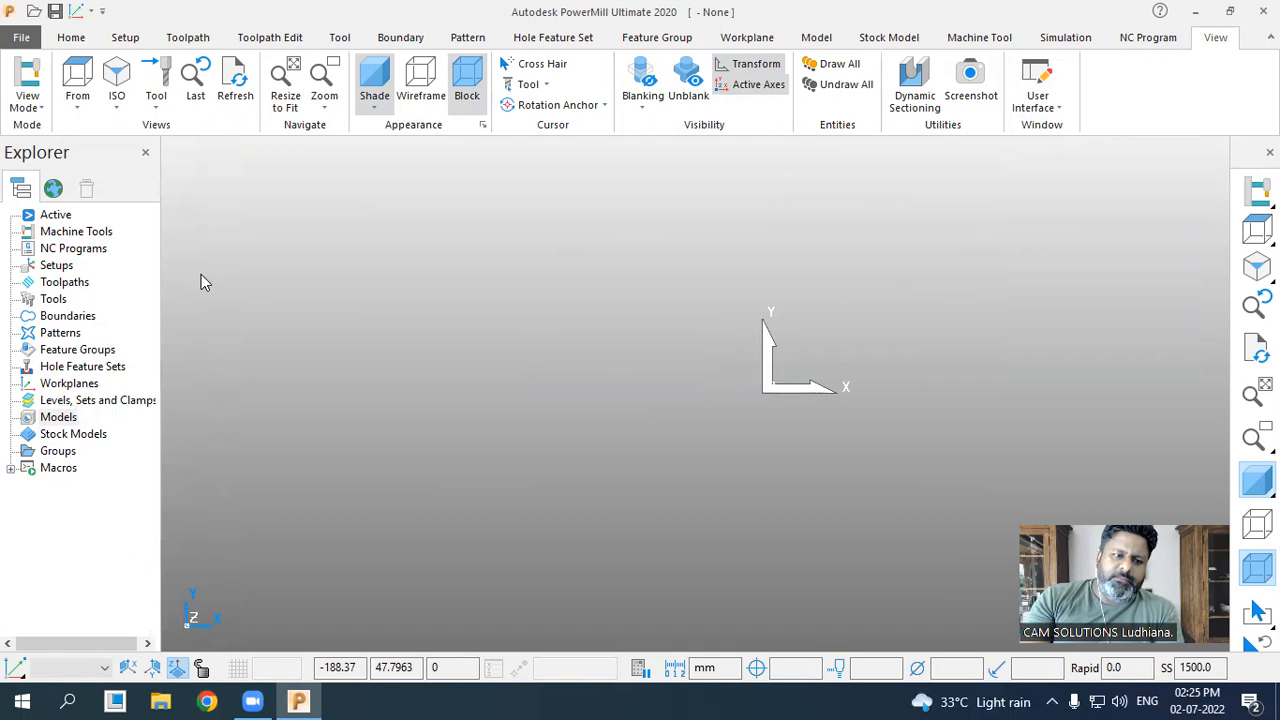
- Start a model import from the Examples\Mill folder on drive F, with the file type set to Solidworks (*.sldprt)
{"action": "right_click", "coordinate": [62, 424]}
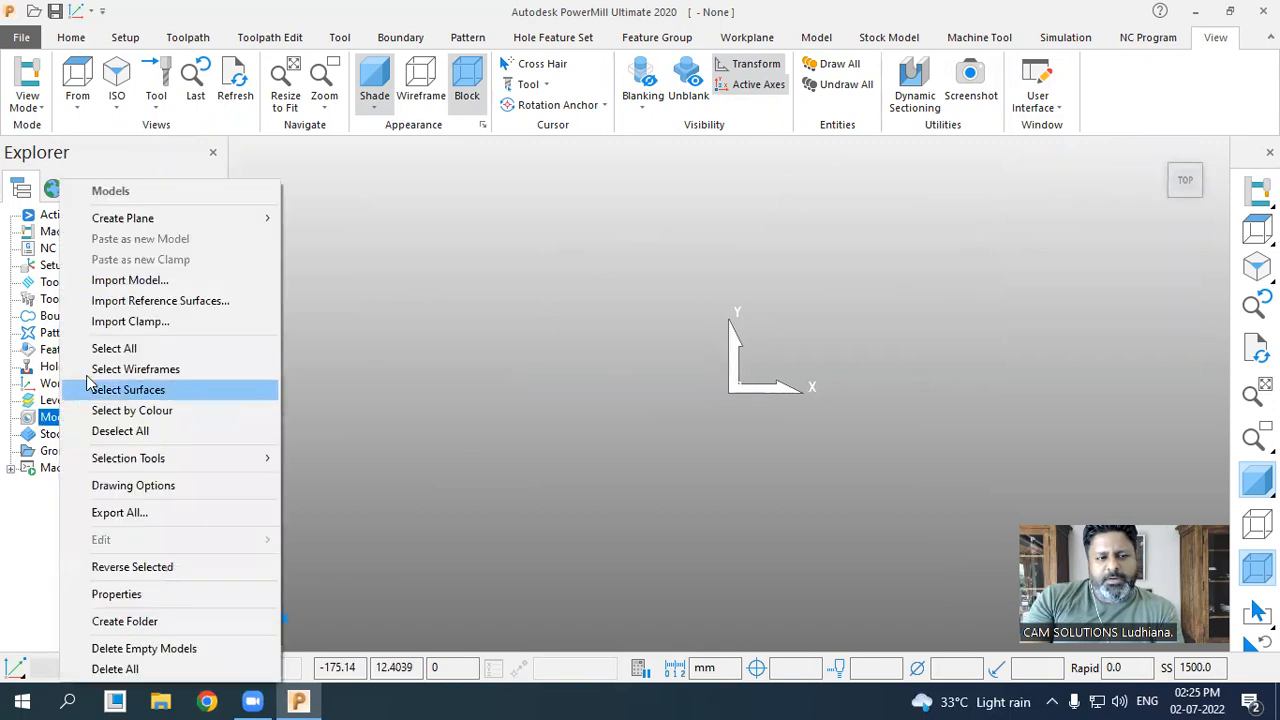
{"action": "left_click", "coordinate": [134, 284]}
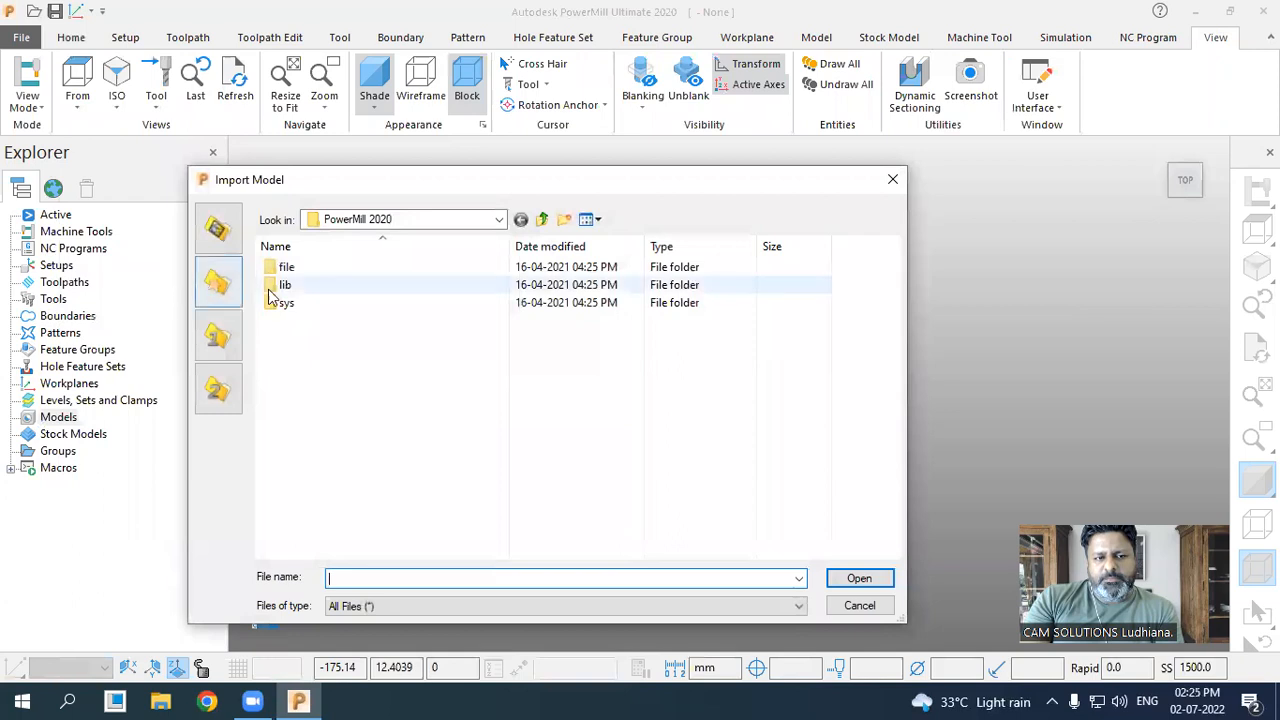
{"action": "left_click", "coordinate": [443, 222]}
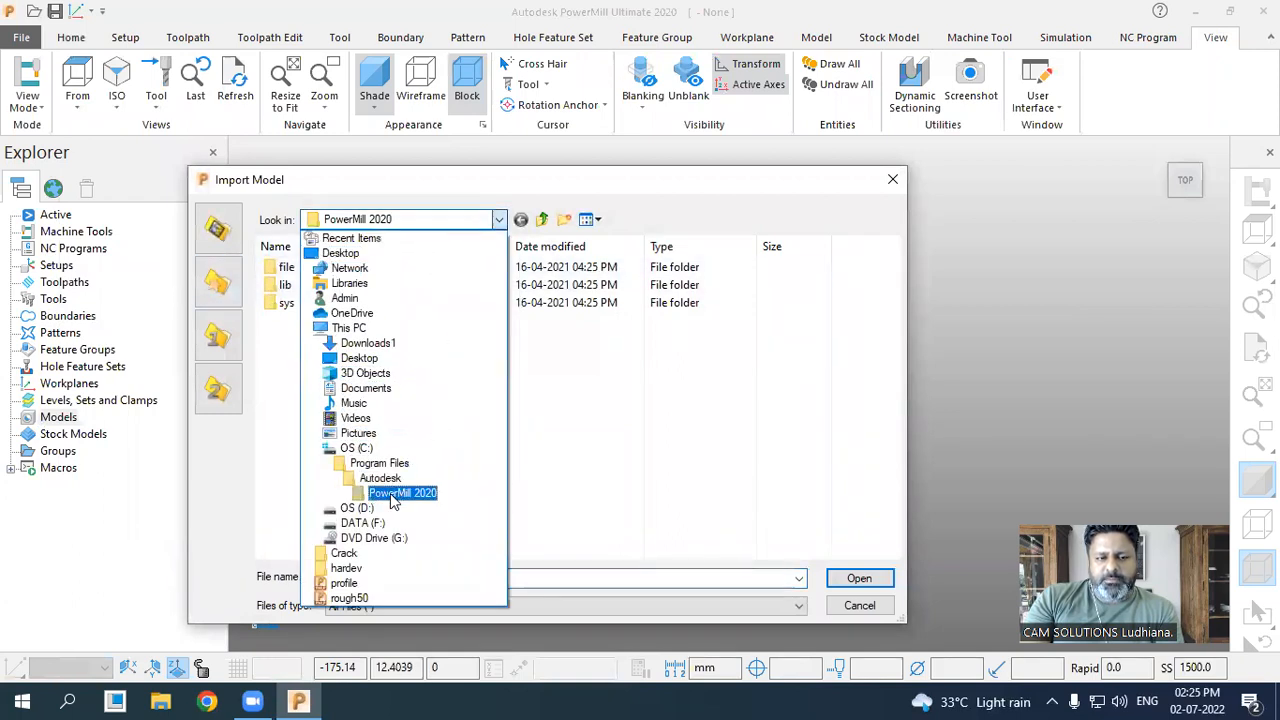
{"action": "left_click", "coordinate": [381, 524]}
{"action": "scroll", "coordinate": [747, 430], "scroll_direction": "down", "scroll_amount": 2}
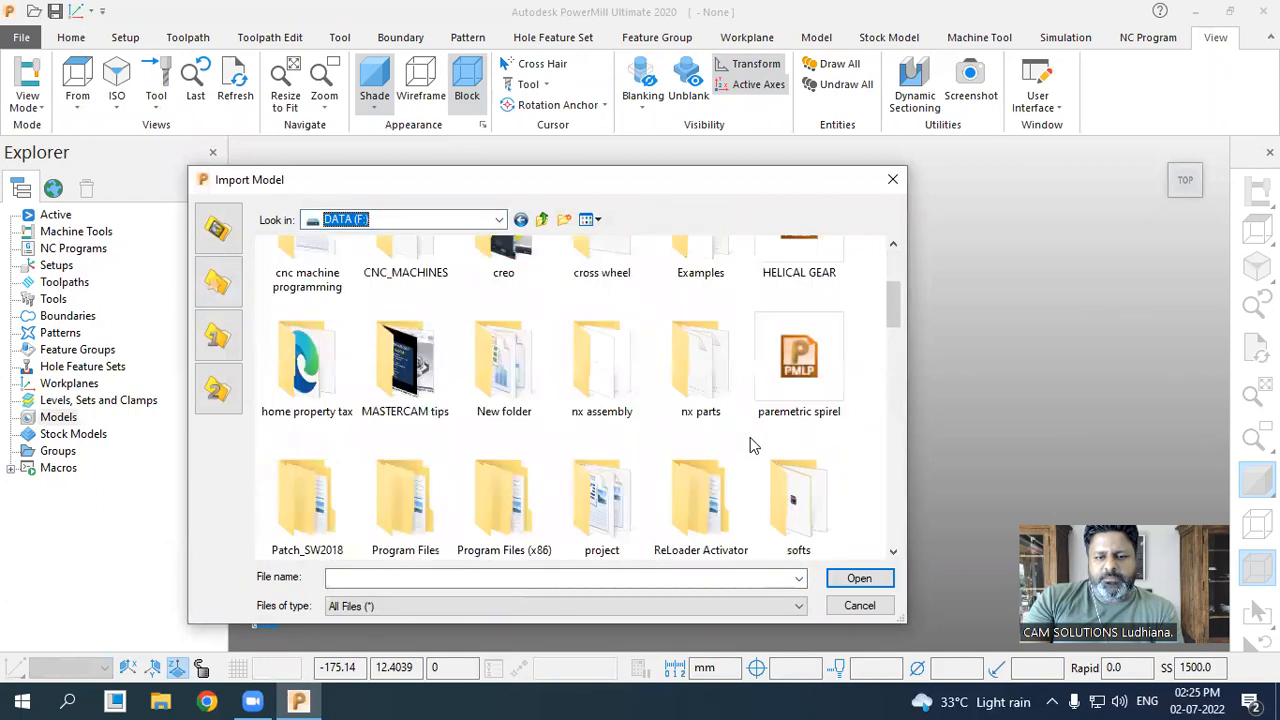
{"action": "scroll", "coordinate": [728, 405], "scroll_direction": "up", "scroll_amount": 2}
{"action": "double_click", "coordinate": [705, 490]}
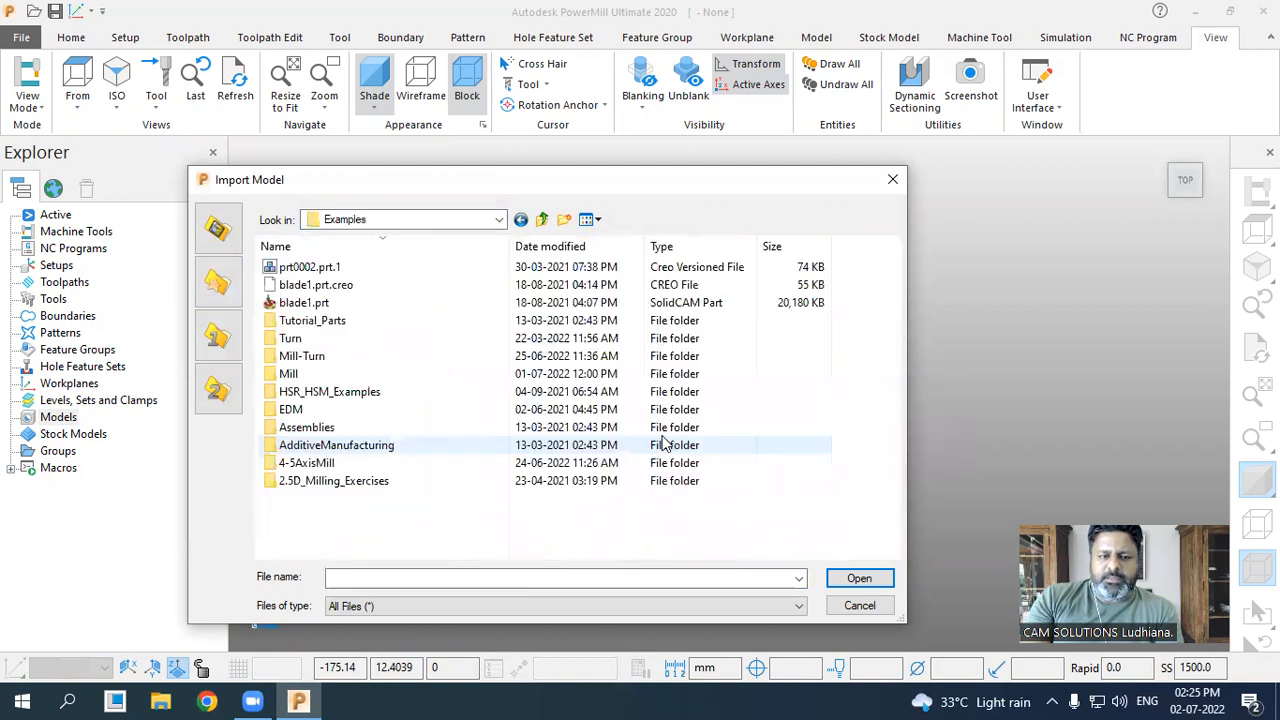
{"action": "double_click", "coordinate": [290, 374]}
{"action": "left_click", "coordinate": [553, 606]}
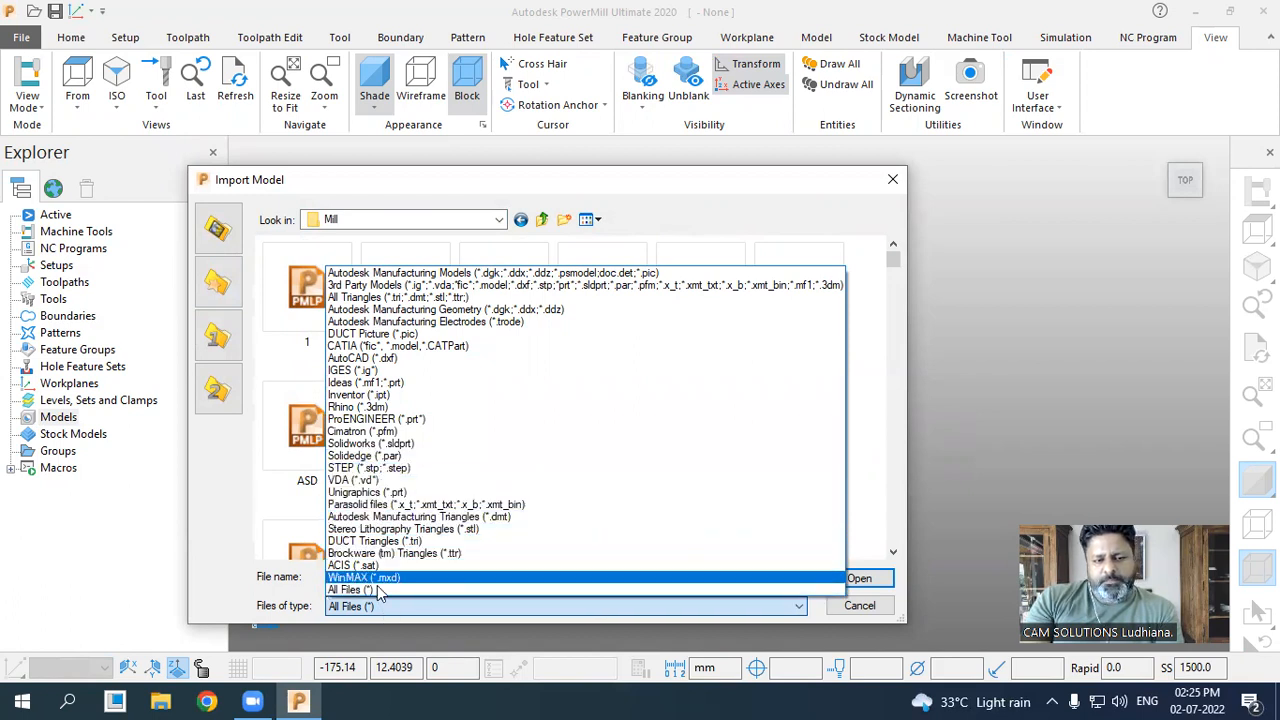
{"action": "left_click", "coordinate": [388, 443]}
- Look through the Solidworks parts in the Mill folder and the file types available for import
{"action": "scroll", "coordinate": [540, 490], "scroll_direction": "down", "scroll_amount": 5}
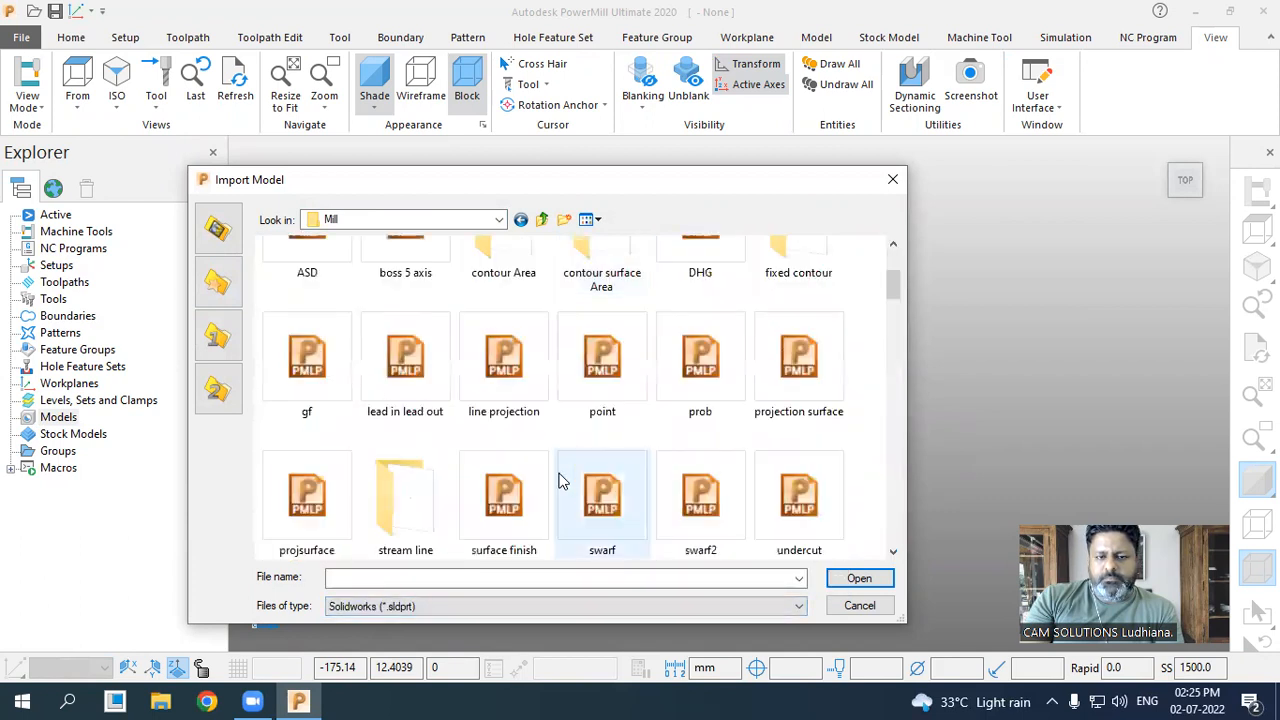
{"action": "scroll", "coordinate": [560, 482], "scroll_direction": "down", "scroll_amount": 10}
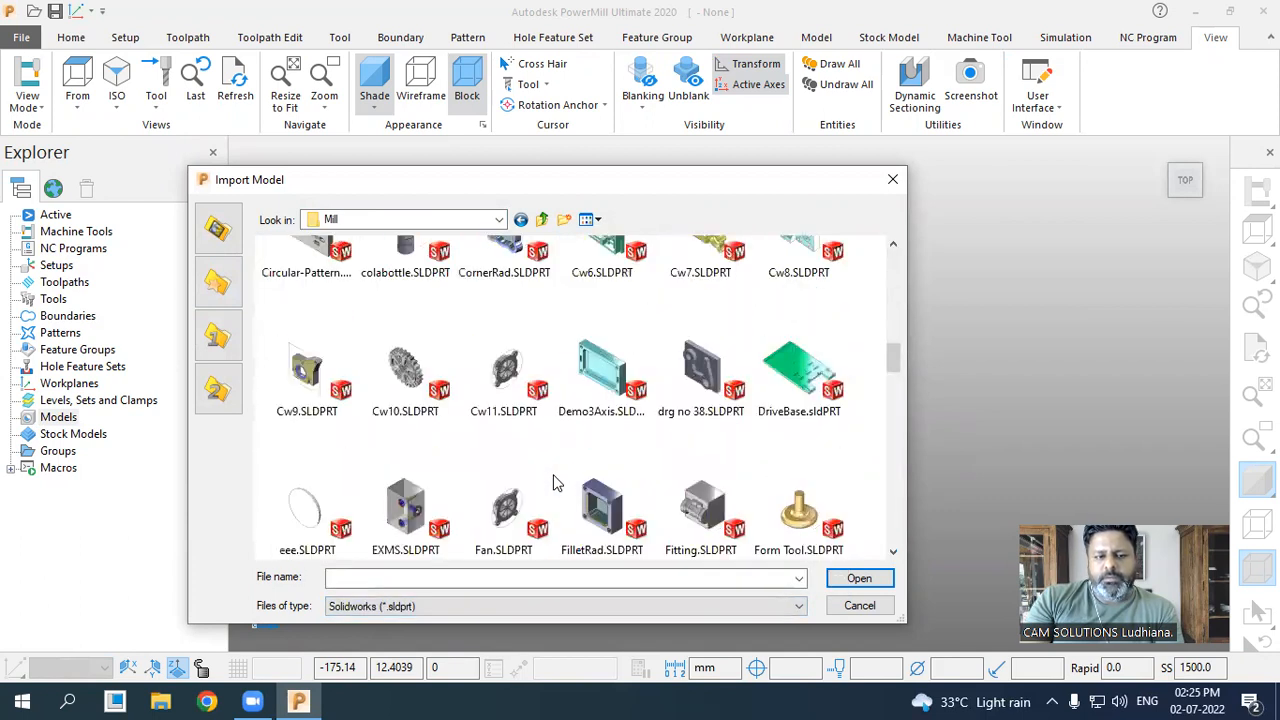
{"action": "scroll", "coordinate": [557, 482], "scroll_direction": "down", "scroll_amount": 3}
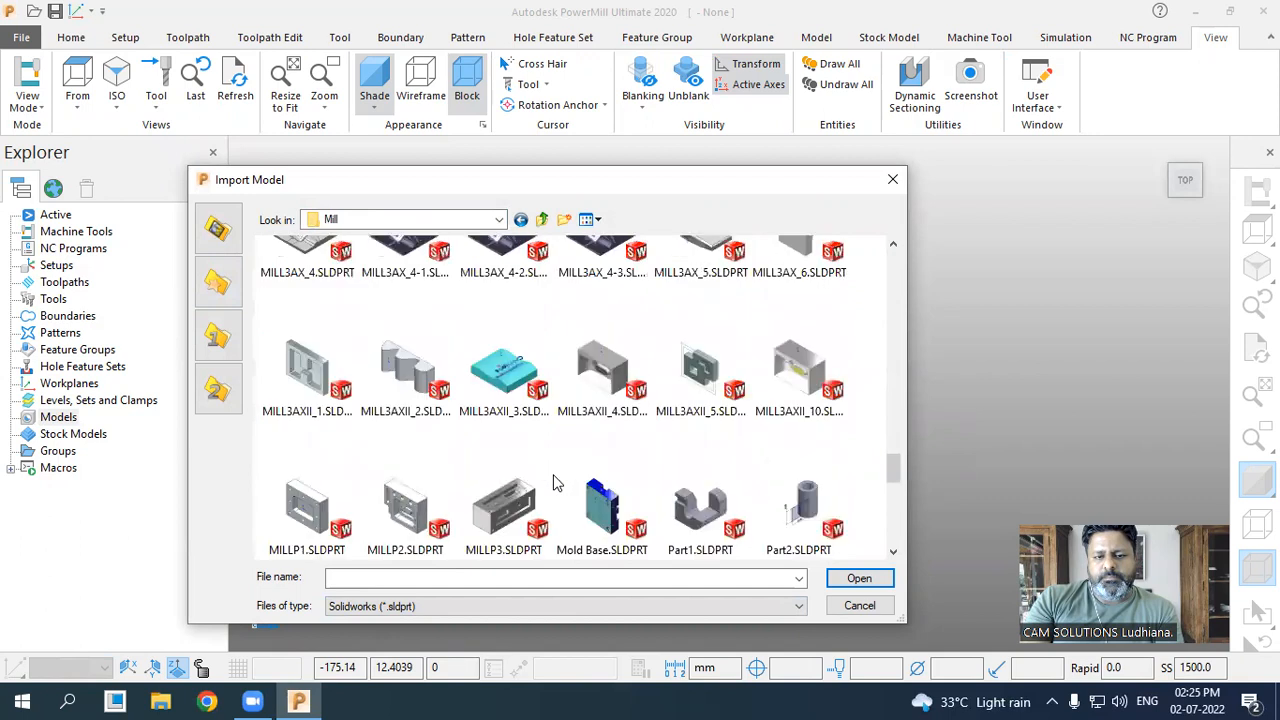
{"action": "scroll", "coordinate": [557, 482], "scroll_direction": "down", "scroll_amount": 10}
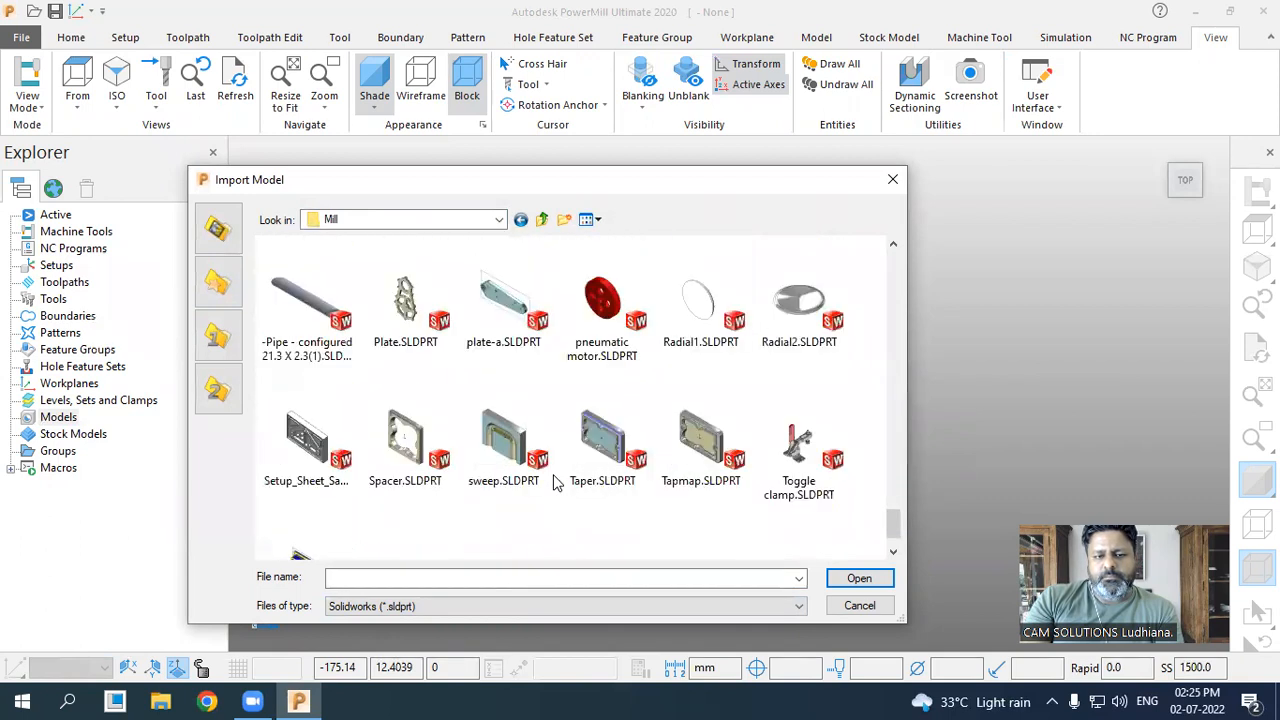
{"action": "scroll", "coordinate": [557, 482], "scroll_direction": "up", "scroll_amount": 15}
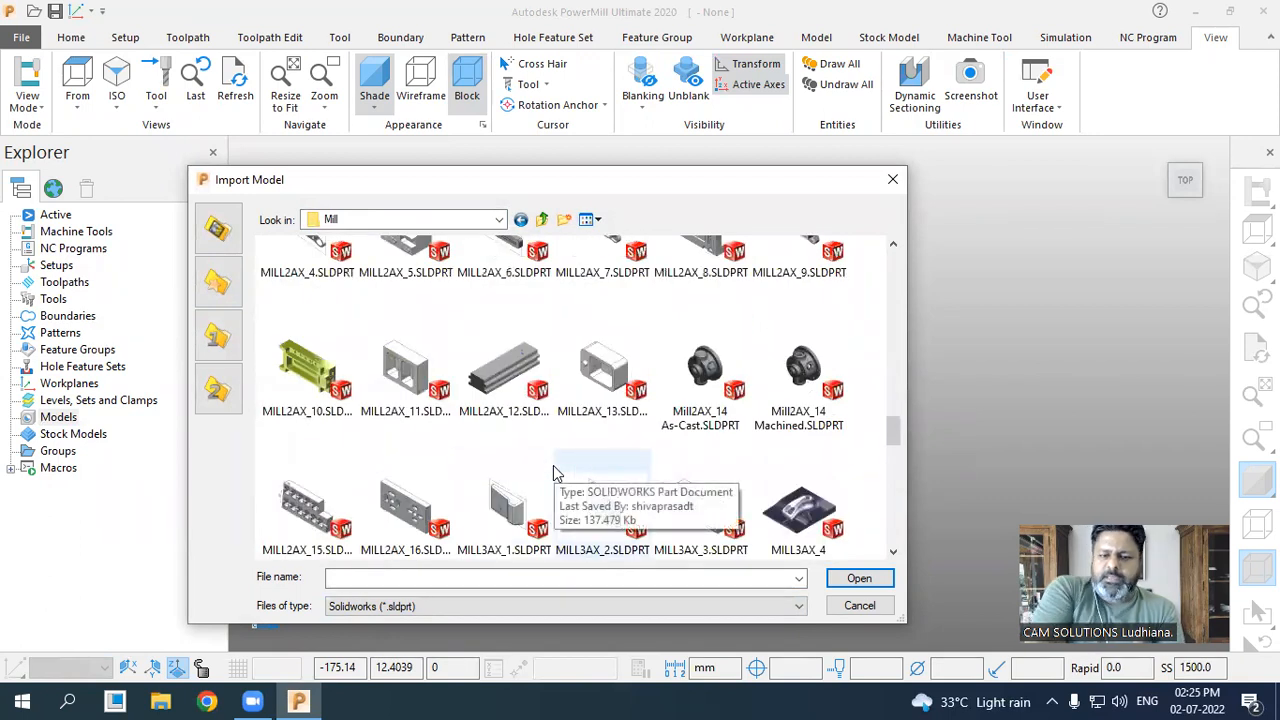
{"action": "left_click", "coordinate": [523, 603]}
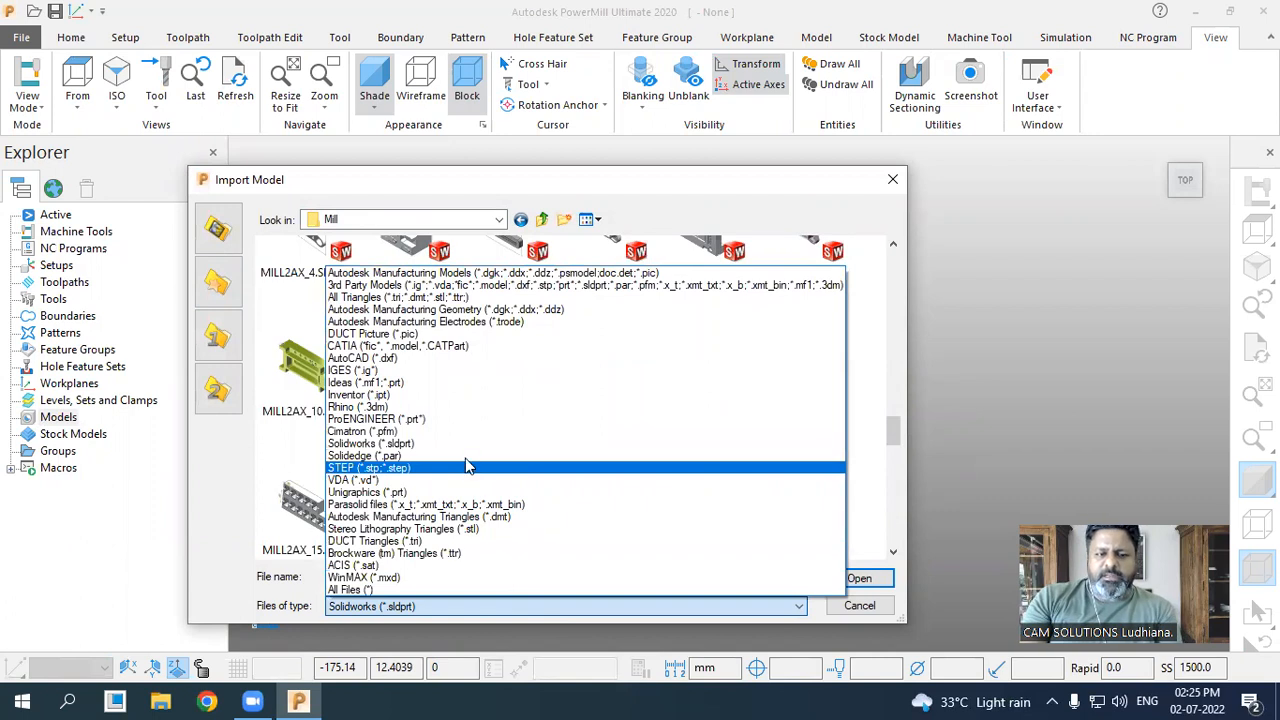
{"action": "left_click", "coordinate": [895, 500]}
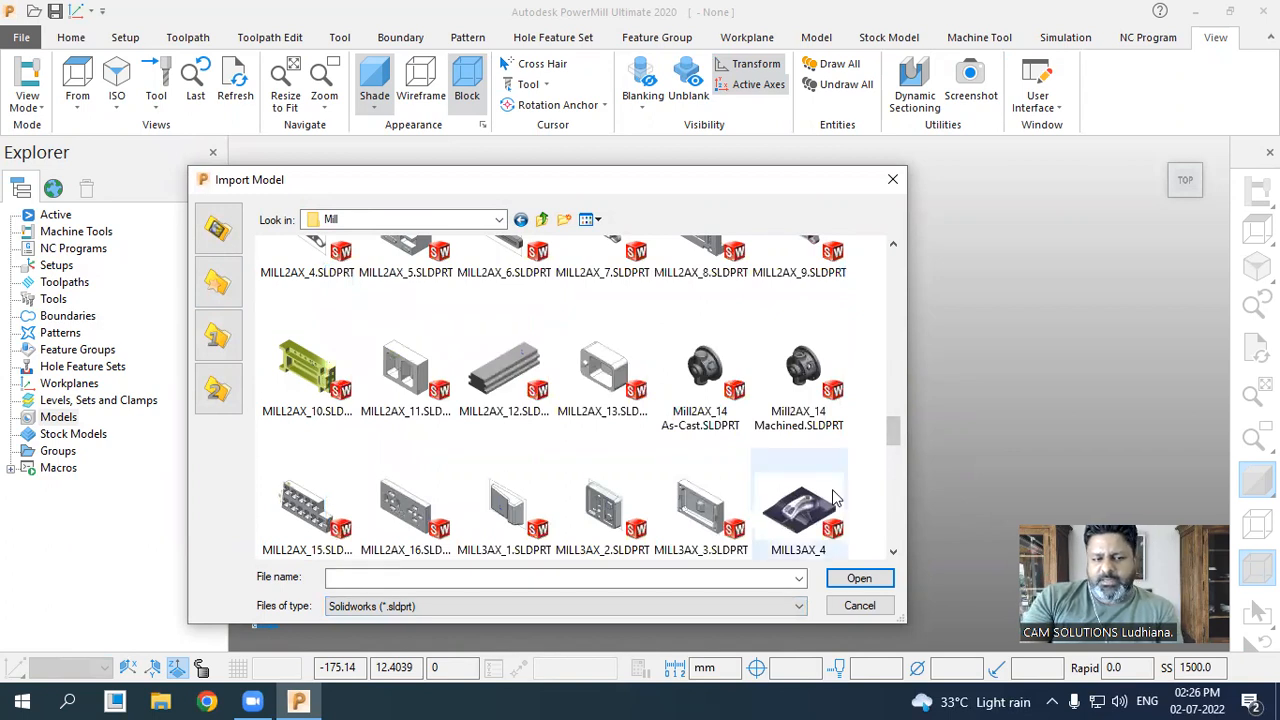
{"action": "scroll", "coordinate": [508, 477], "scroll_direction": "down", "scroll_amount": 3}
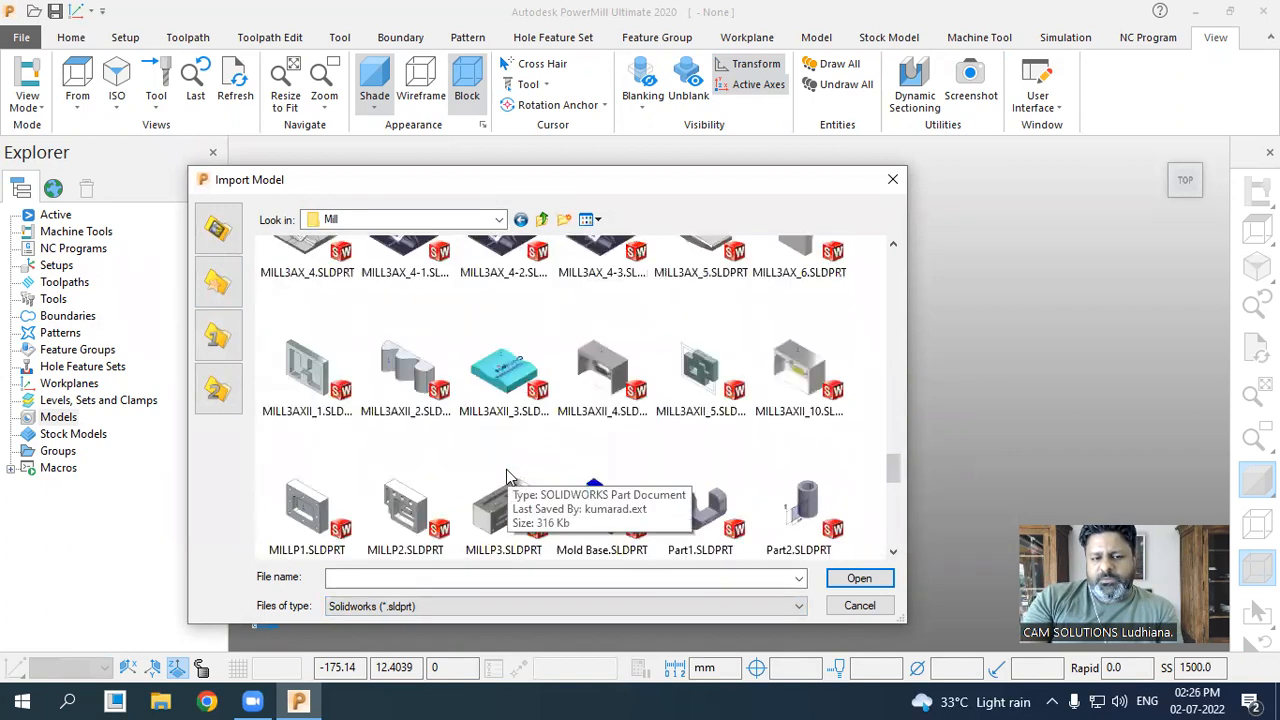
{"action": "scroll", "coordinate": [510, 477], "scroll_direction": "down", "scroll_amount": 3}
{"action": "scroll", "coordinate": [547, 482], "scroll_direction": "down", "scroll_amount": 1}
{"action": "scroll", "coordinate": [549, 483], "scroll_direction": "up", "scroll_amount": 2}
{"action": "scroll", "coordinate": [547, 482], "scroll_direction": "up", "scroll_amount": 2}
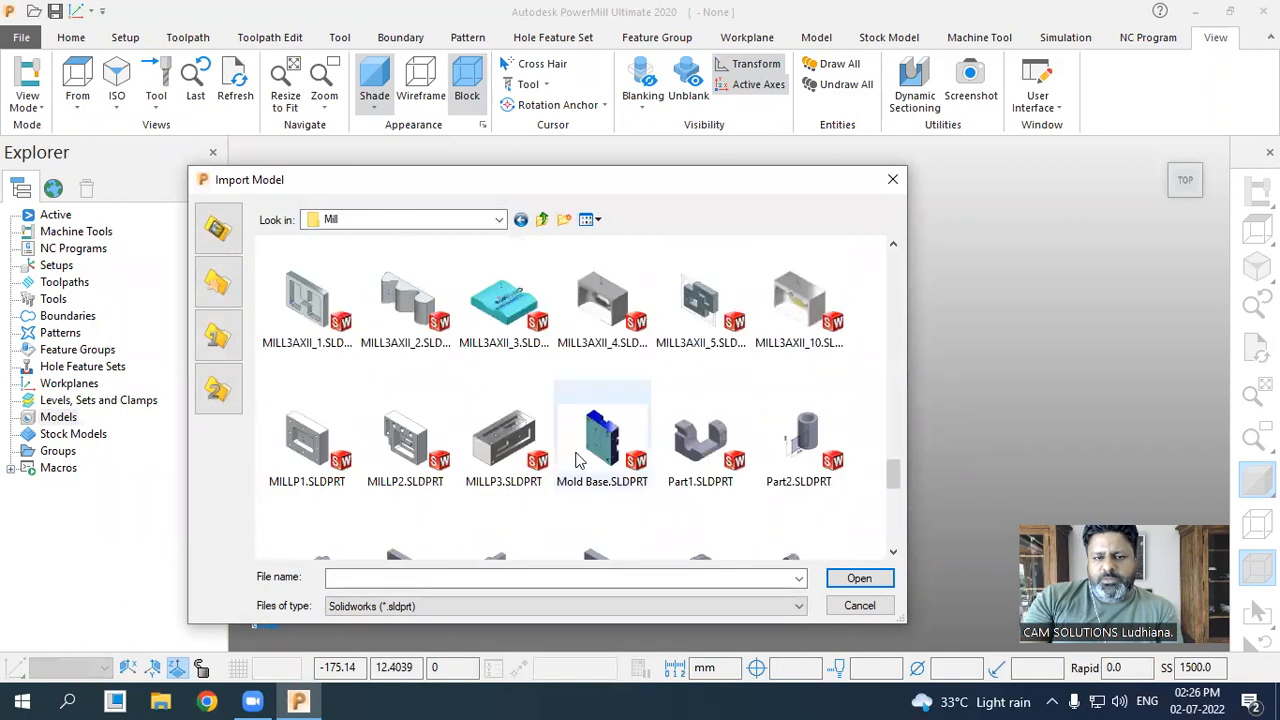
- Import the MILL3AX_4.SLDPRT part and dismiss the translation report
{"action": "left_click", "coordinate": [418, 322]}
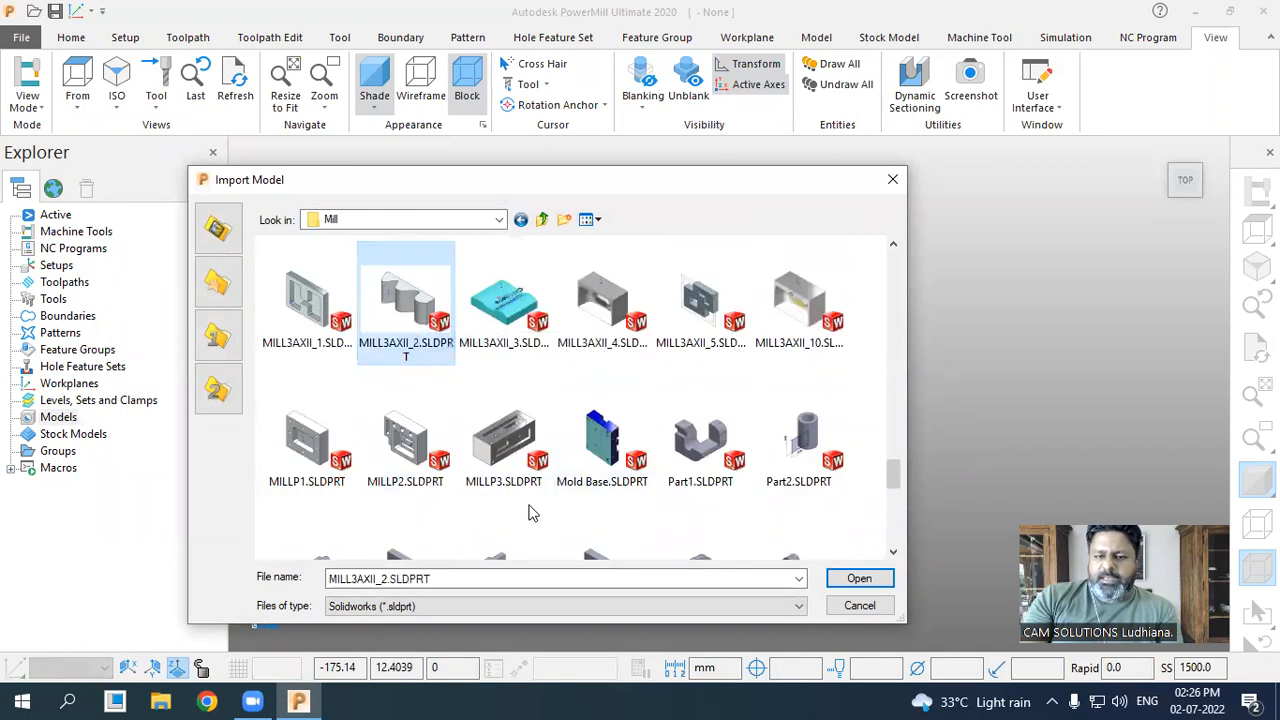
{"action": "scroll", "coordinate": [580, 508], "scroll_direction": "up", "scroll_amount": 2}
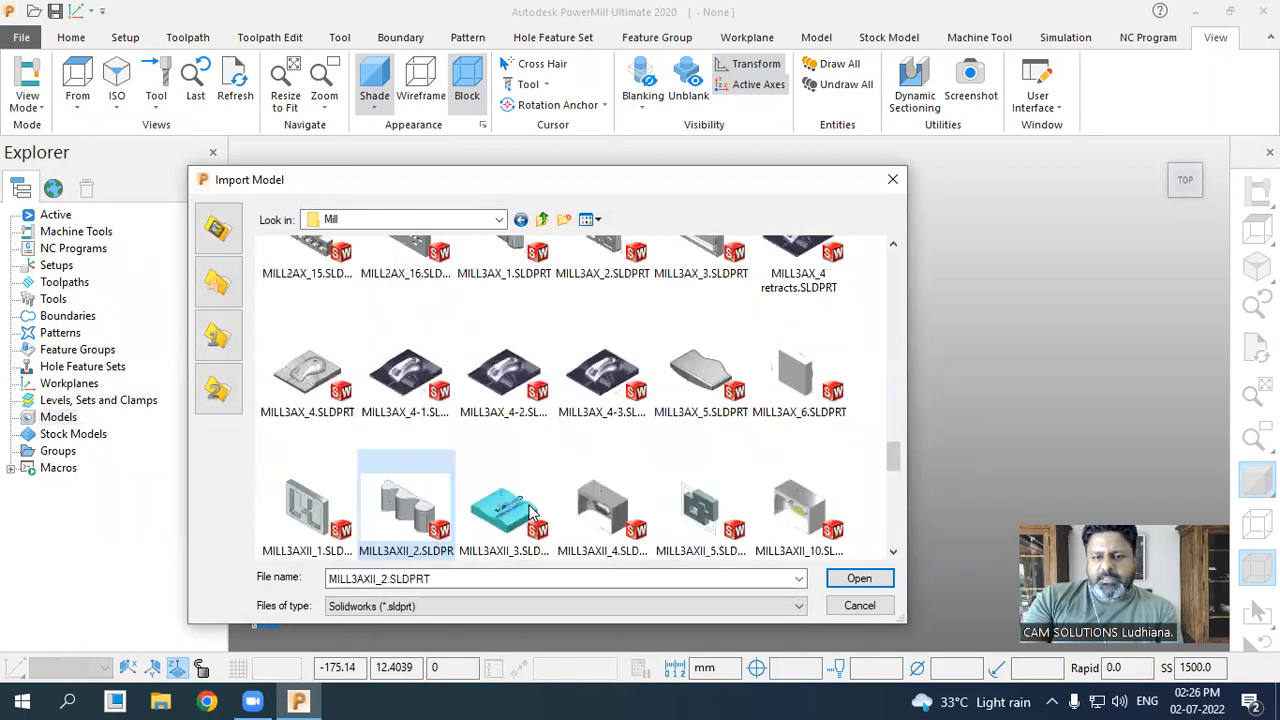
{"action": "left_click", "coordinate": [700, 378]}
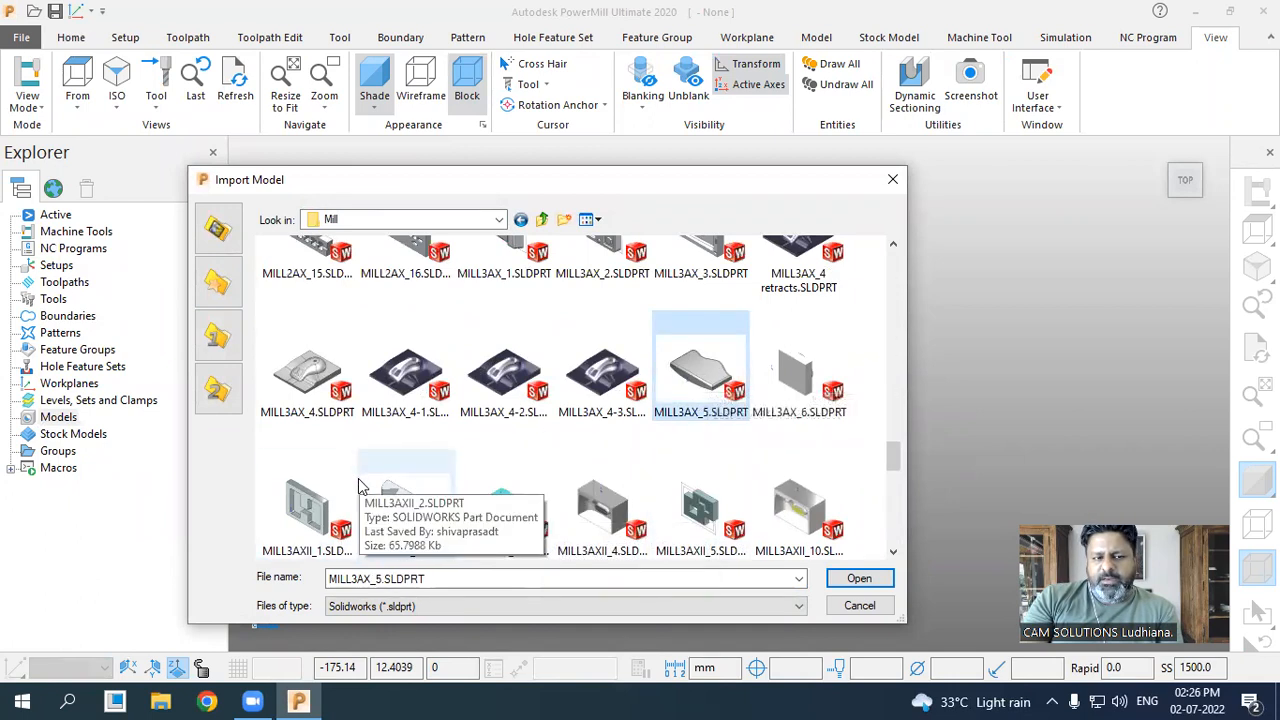
{"action": "left_click", "coordinate": [310, 378]}
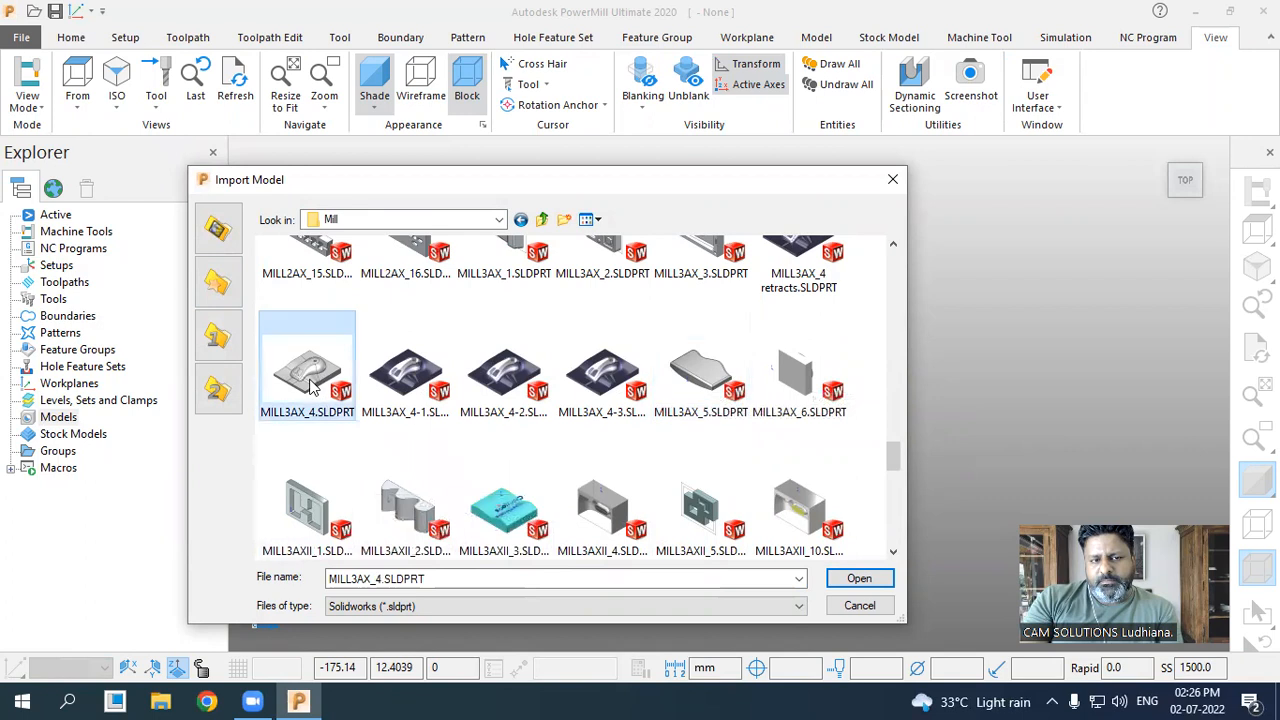
{"action": "left_click", "coordinate": [860, 580]}
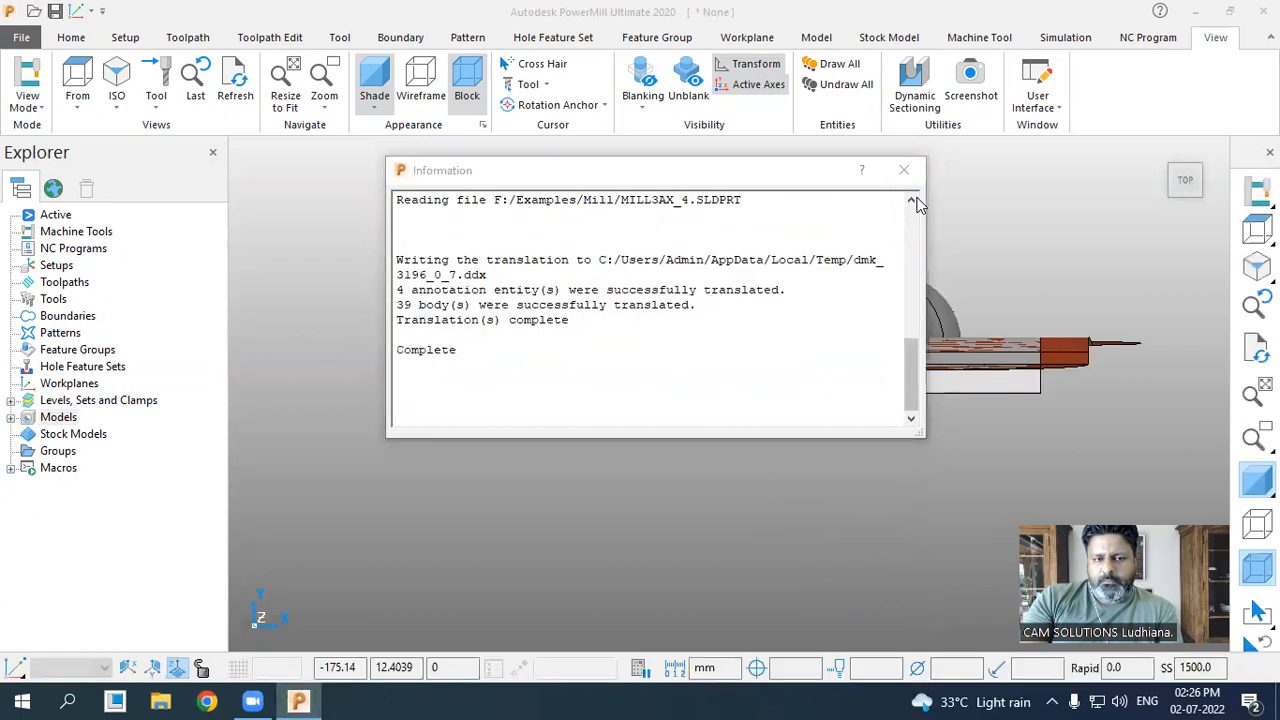
{"action": "left_click", "coordinate": [904, 170]}
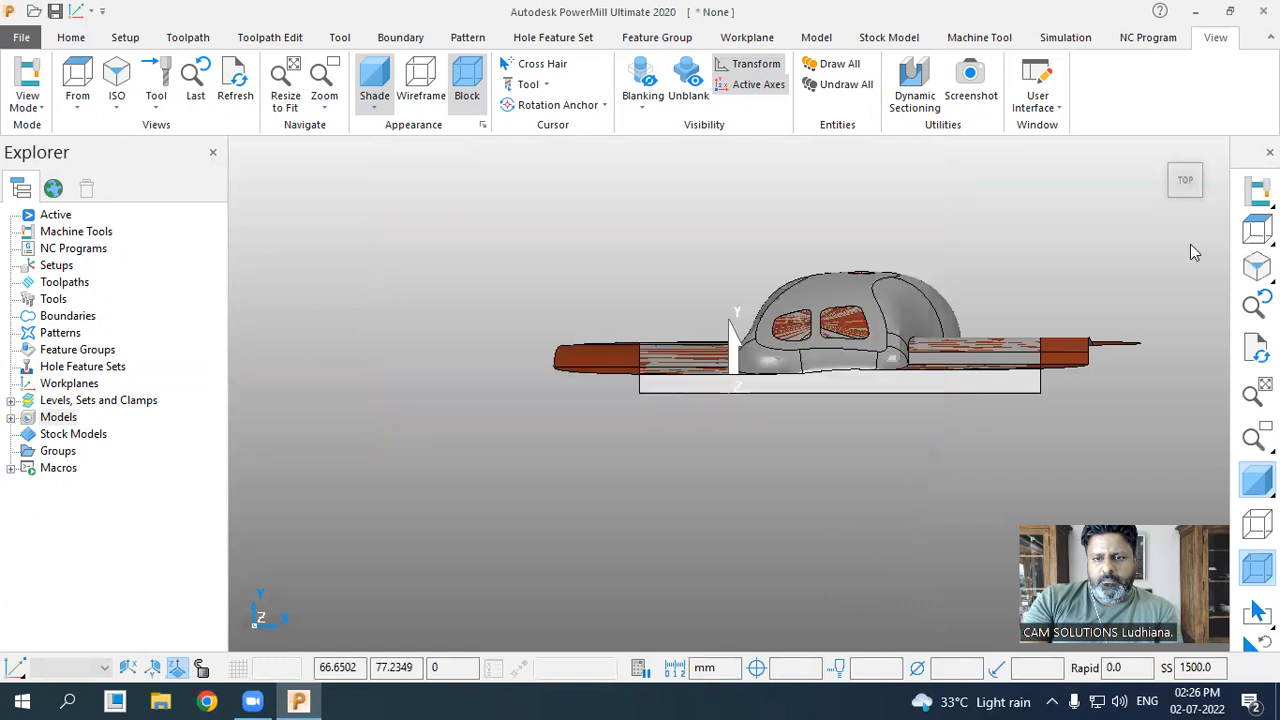
- Show the imported part in isometric view and select MILL3AX_4 among the models
{"action": "left_click", "coordinate": [1257, 265]}
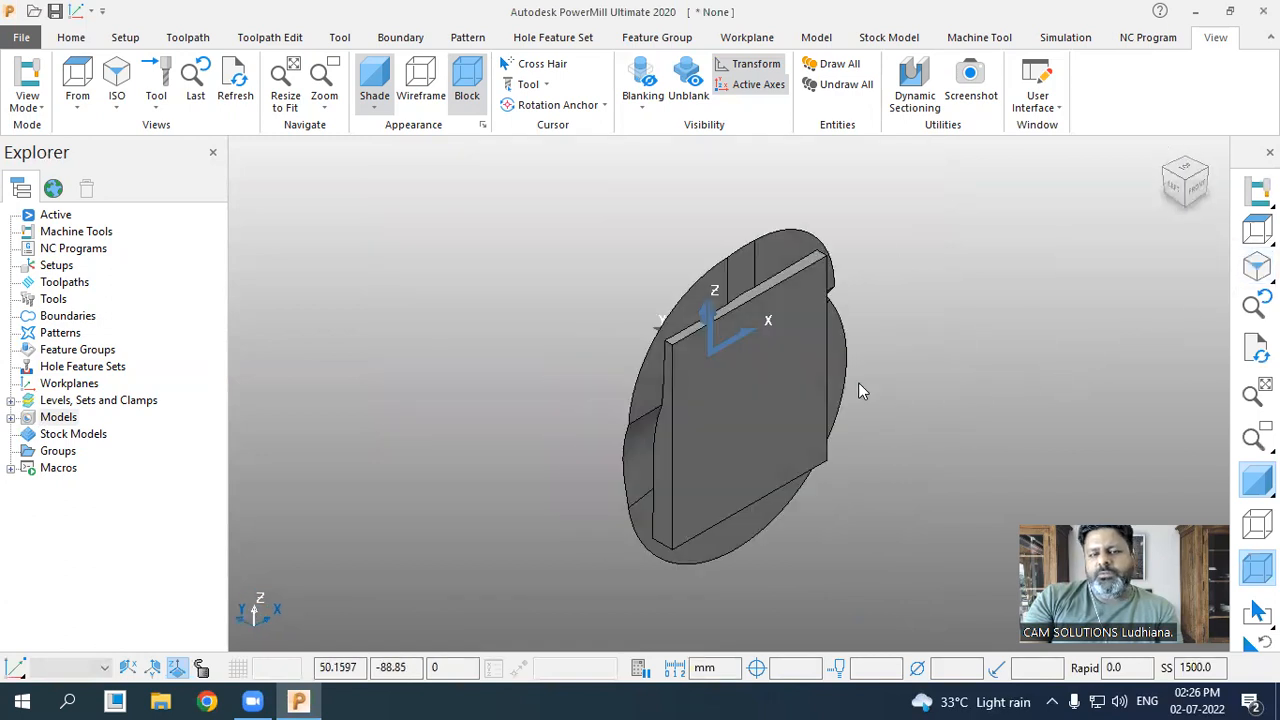
{"action": "left_click", "coordinate": [921, 700]}
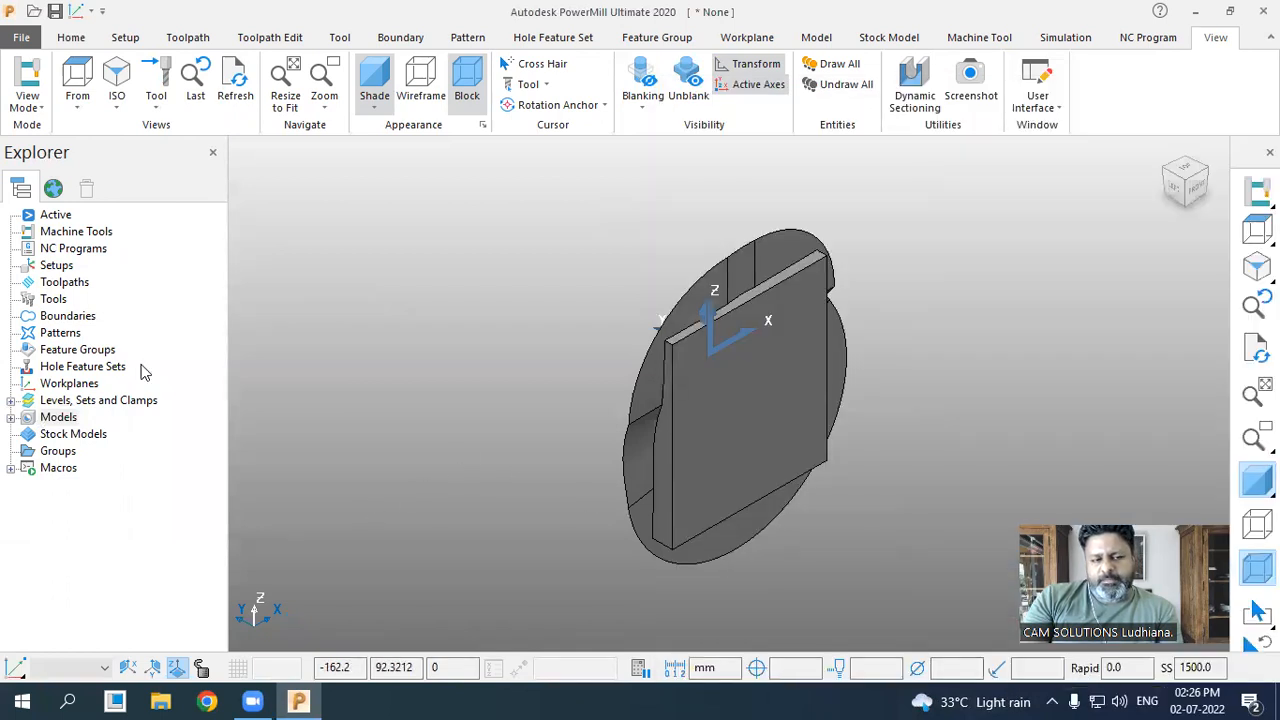
{"action": "left_click", "coordinate": [10, 417]}
{"action": "left_click", "coordinate": [72, 434]}
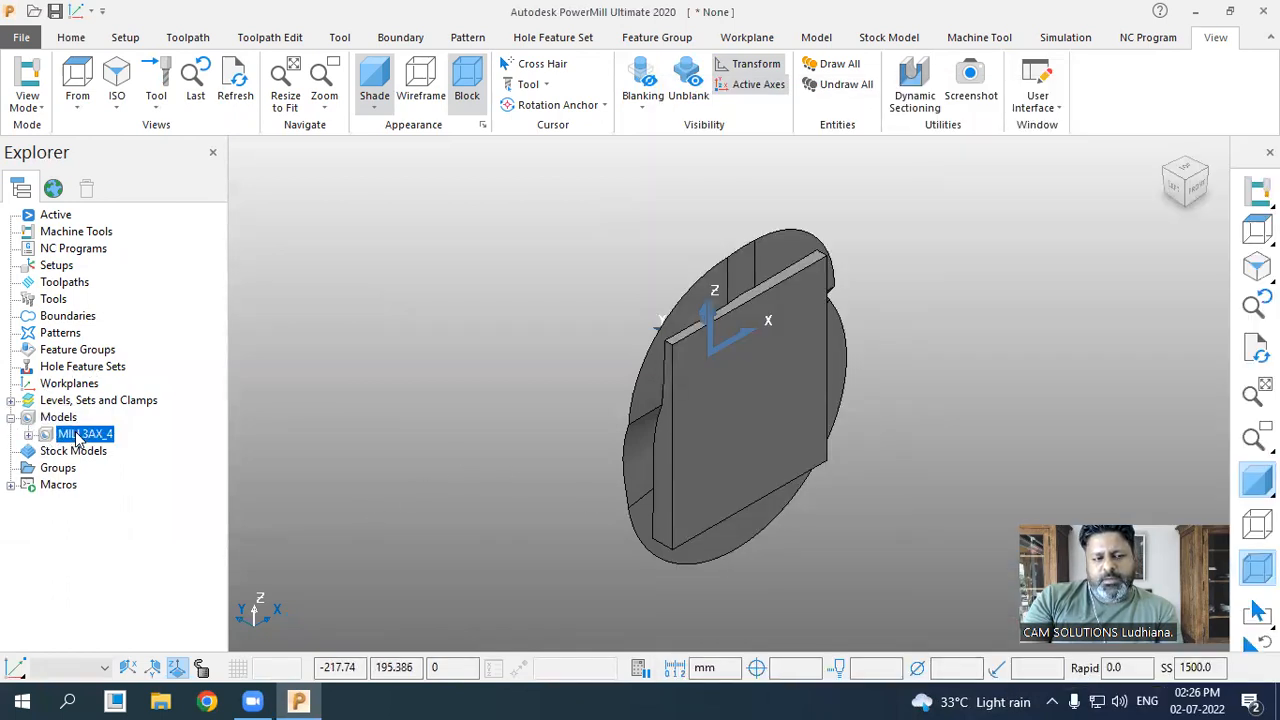
- Delete the MILL3AX_4 model
{"action": "right_click", "coordinate": [74, 434]}
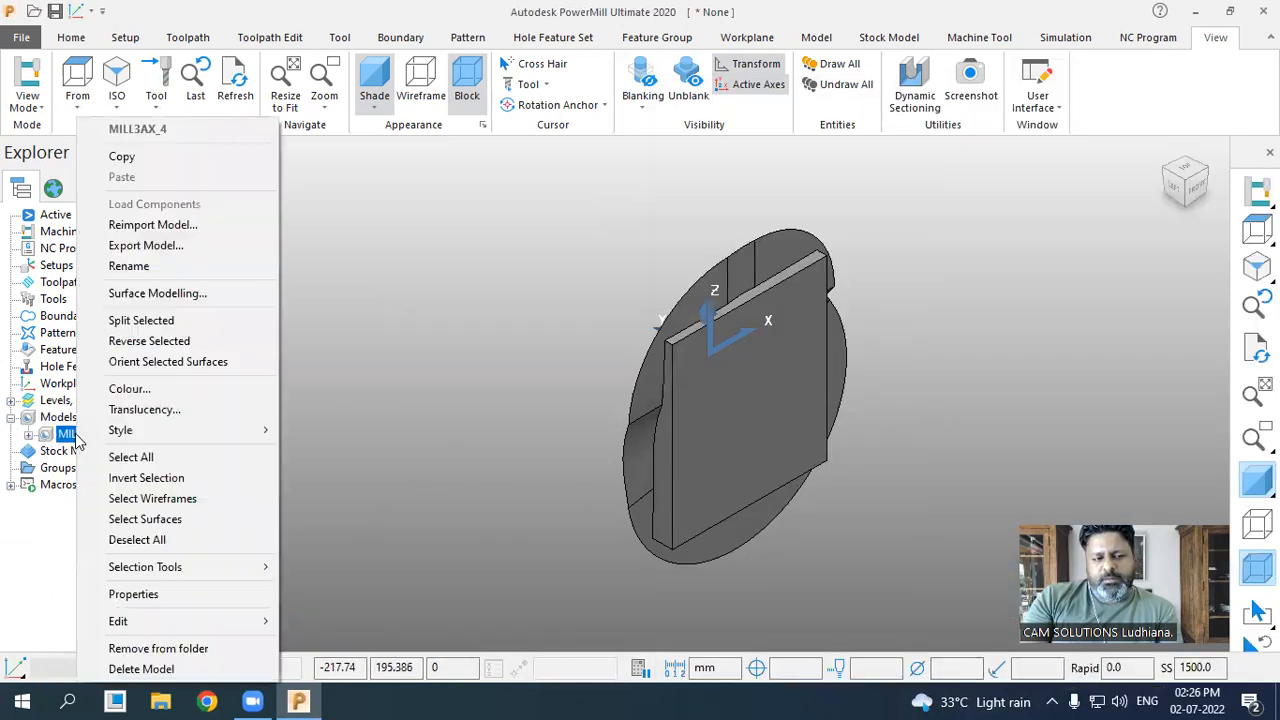
{"action": "left_click", "coordinate": [141, 669]}
{"action": "left_click", "coordinate": [62, 419]}
{"action": "right_click", "coordinate": [62, 419]}
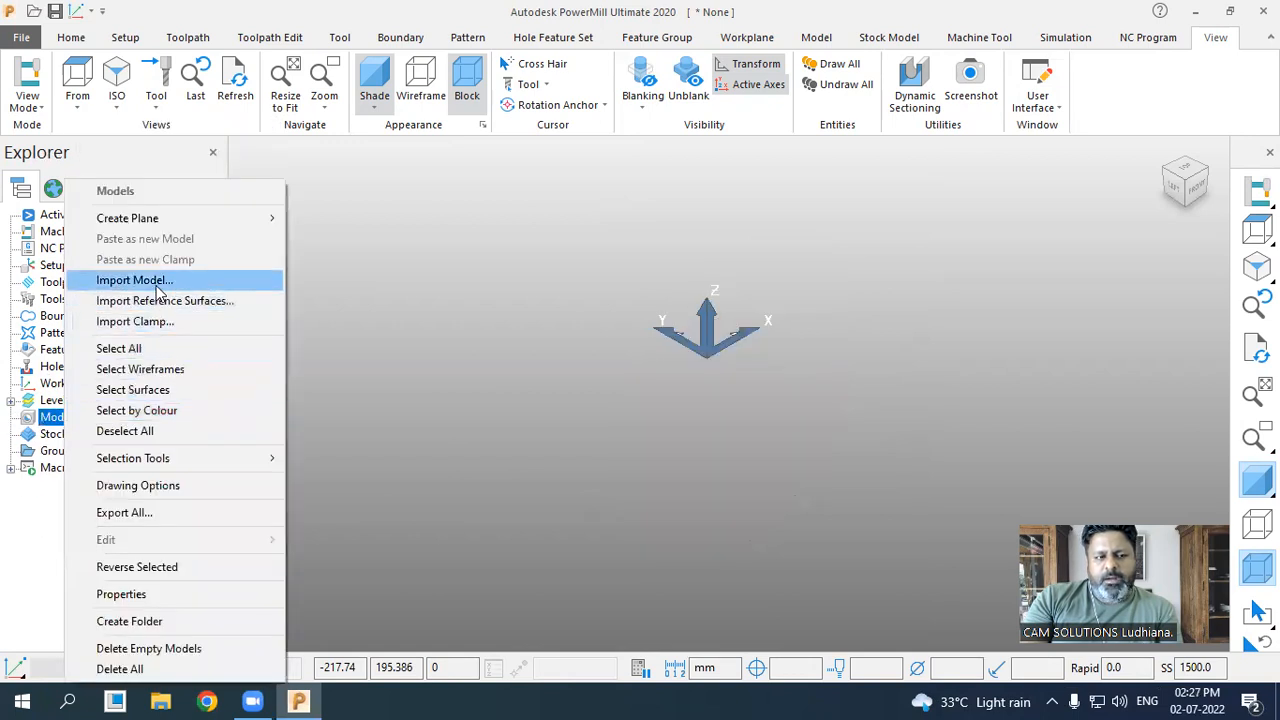
{"action": "left_click", "coordinate": [158, 279]}
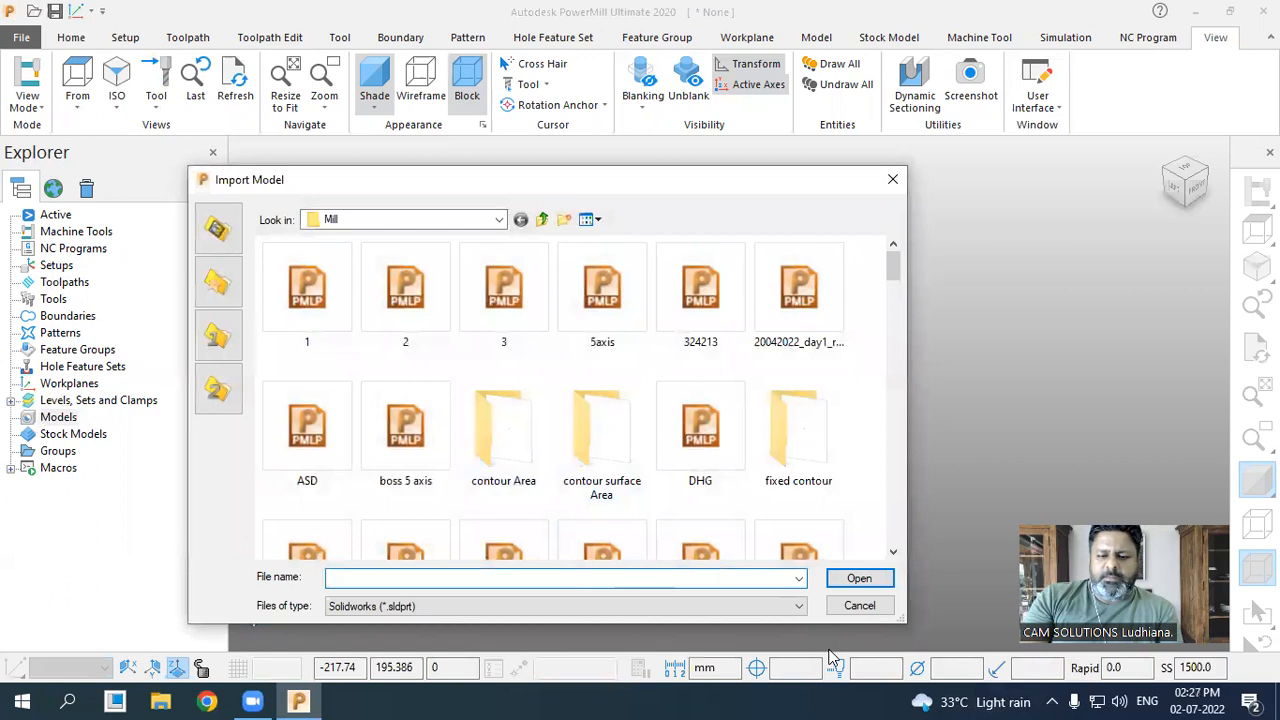
{"action": "double_click", "coordinate": [204, 182]}
{"action": "left_click", "coordinate": [71, 37]}
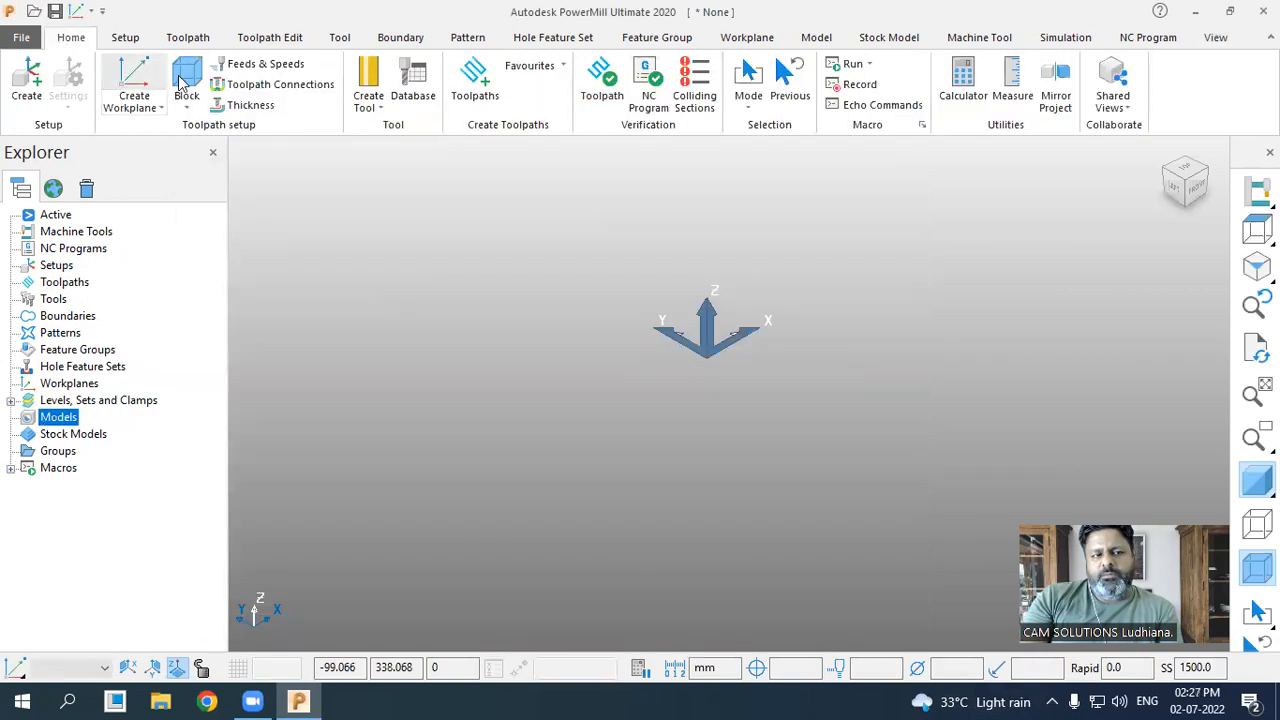
- Import the Solidworks part of a half-round fitting on a rectangular base from the Mill folder and dismiss the translation report
{"action": "right_click", "coordinate": [80, 420]}
{"action": "left_click", "coordinate": [170, 279]}
{"action": "scroll", "coordinate": [565, 411], "scroll_direction": "down", "scroll_amount": 5}
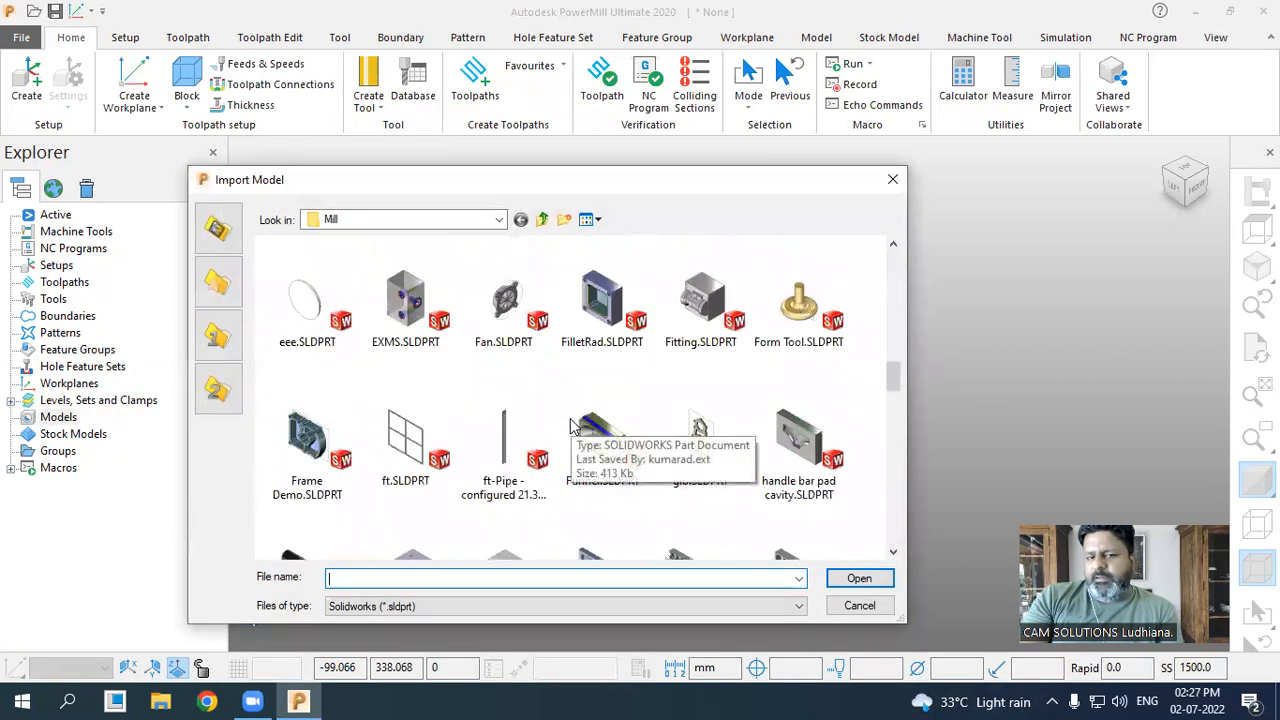
{"action": "scroll", "coordinate": [555, 430], "scroll_direction": "down", "scroll_amount": 3}
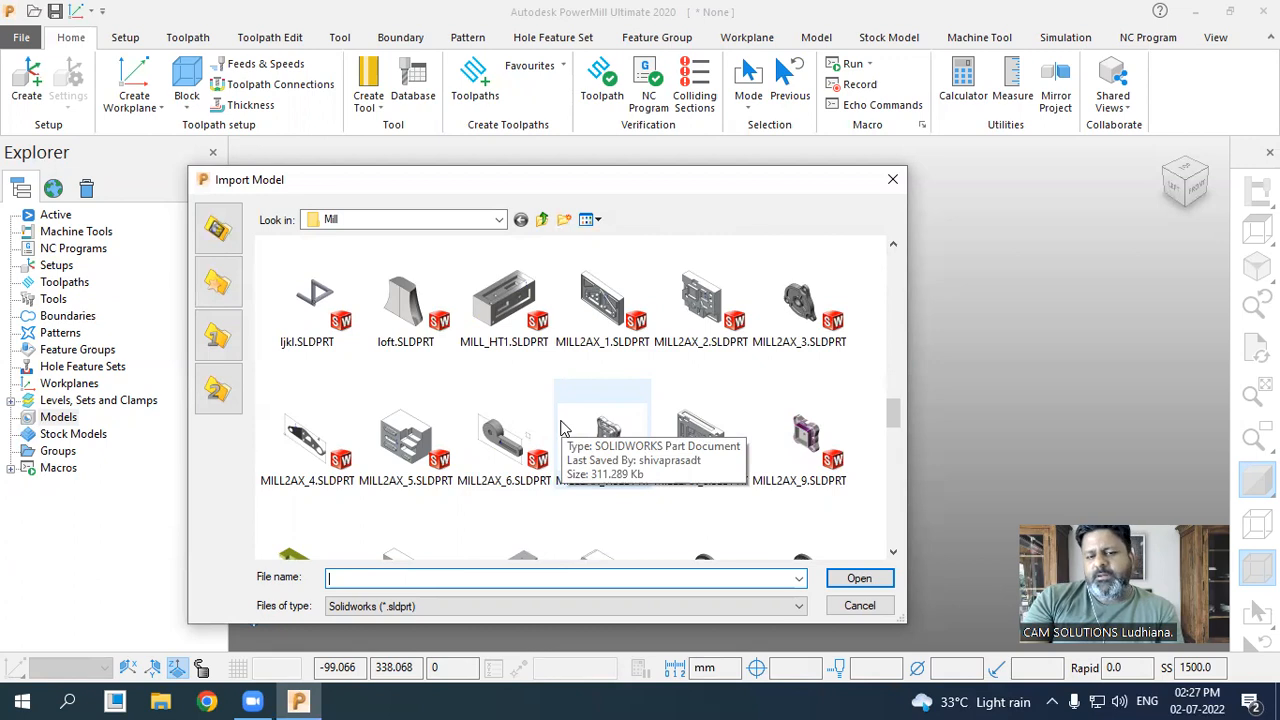
{"action": "scroll", "coordinate": [555, 428], "scroll_direction": "down", "scroll_amount": 5}
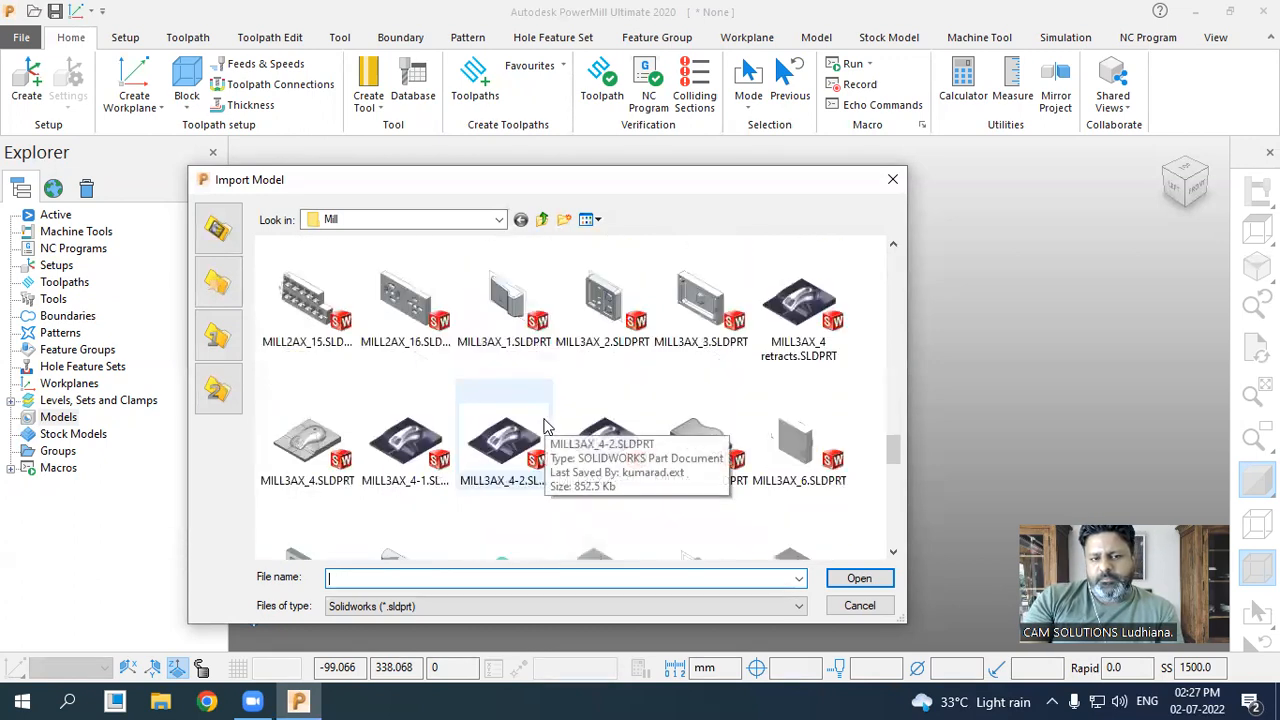
{"action": "scroll", "coordinate": [545, 428], "scroll_direction": "down", "scroll_amount": 3}
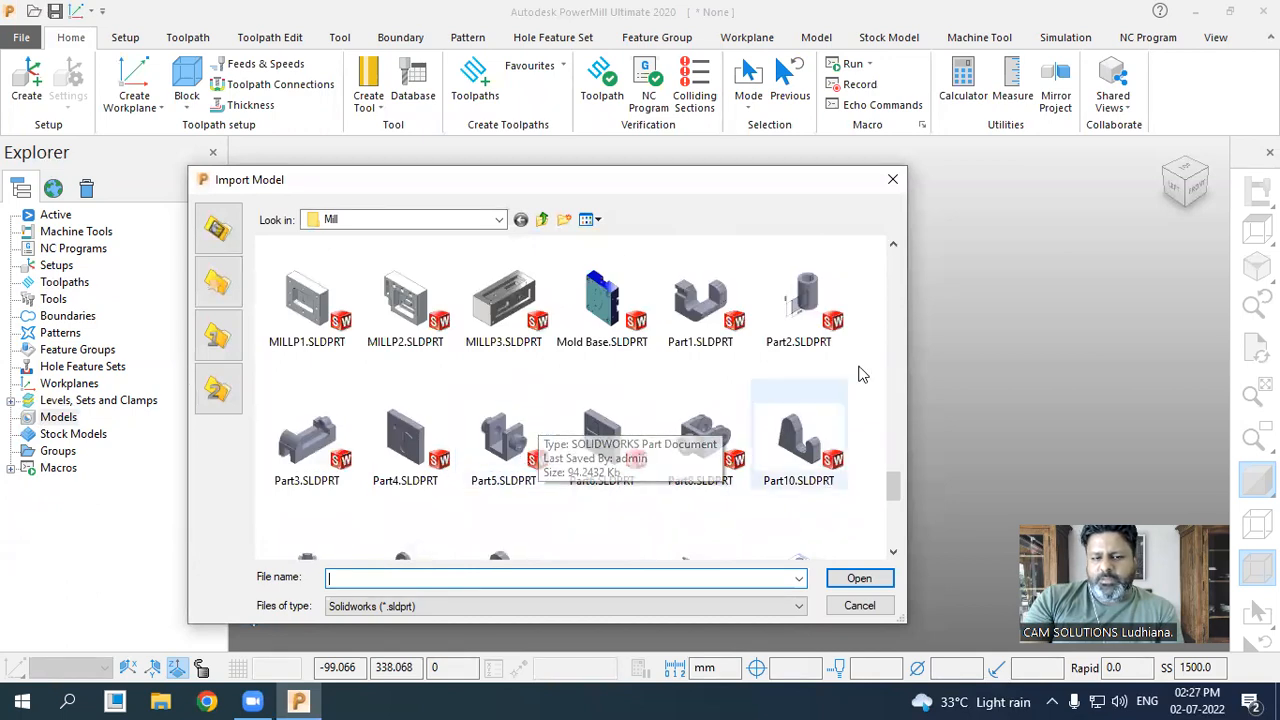
{"action": "mouse_move", "coordinate": [894, 484]}
{"action": "left_mouse_down"}
{"action": "mouse_move", "coordinate": [896, 538]}
{"action": "mouse_move", "coordinate": [897, 464]}
{"action": "left_mouse_up"}
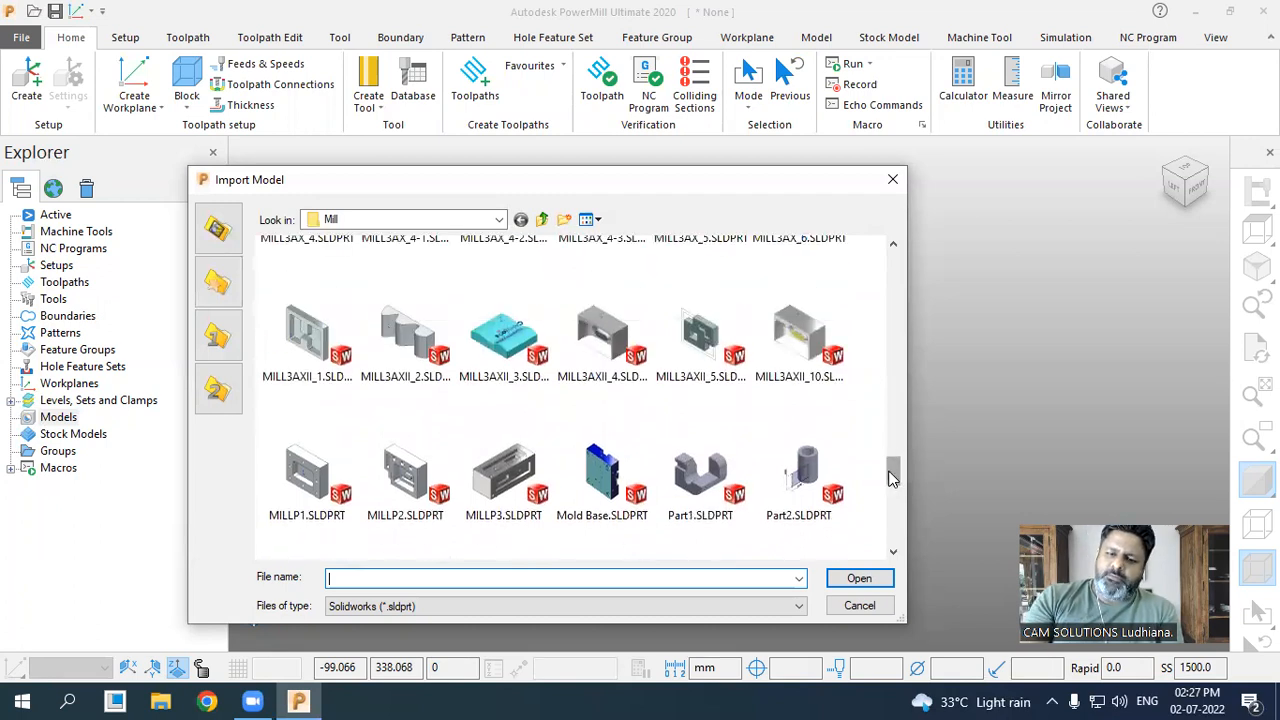
{"action": "left_click_drag", "start_coordinate": [893, 470], "coordinate": [905, 401]}
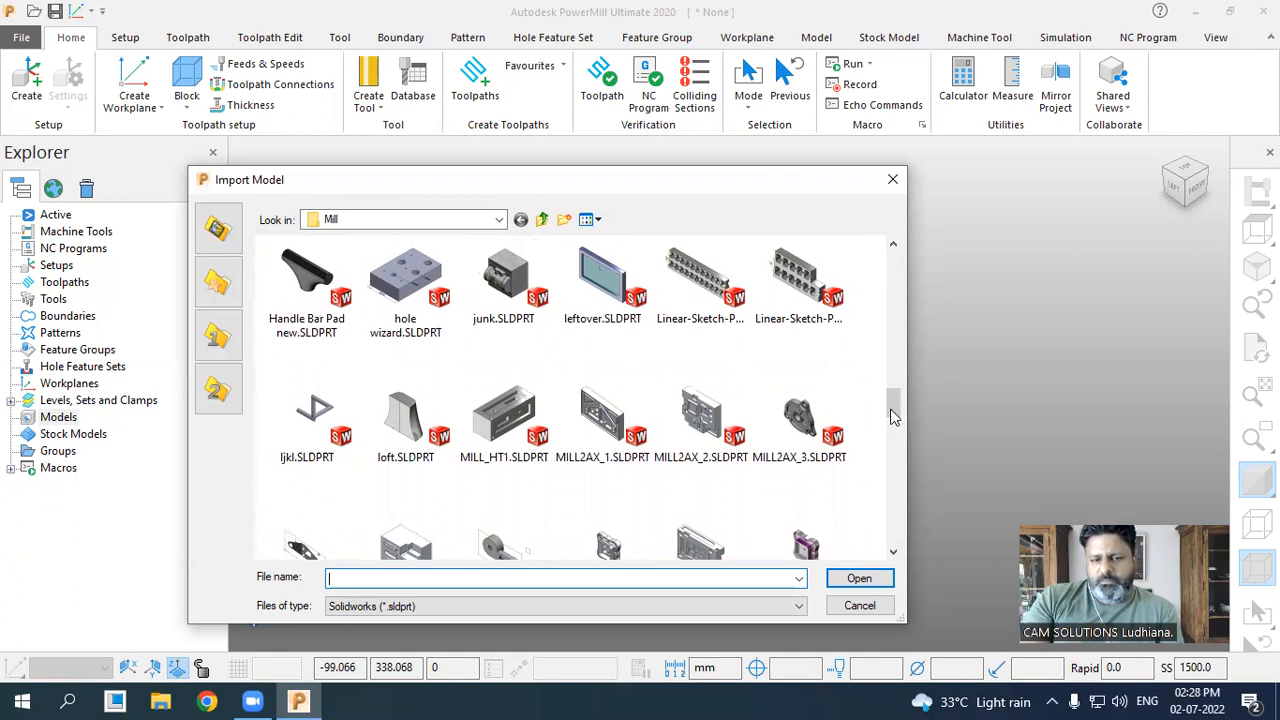
{"action": "left_click_drag", "start_coordinate": [893, 416], "coordinate": [894, 346]}
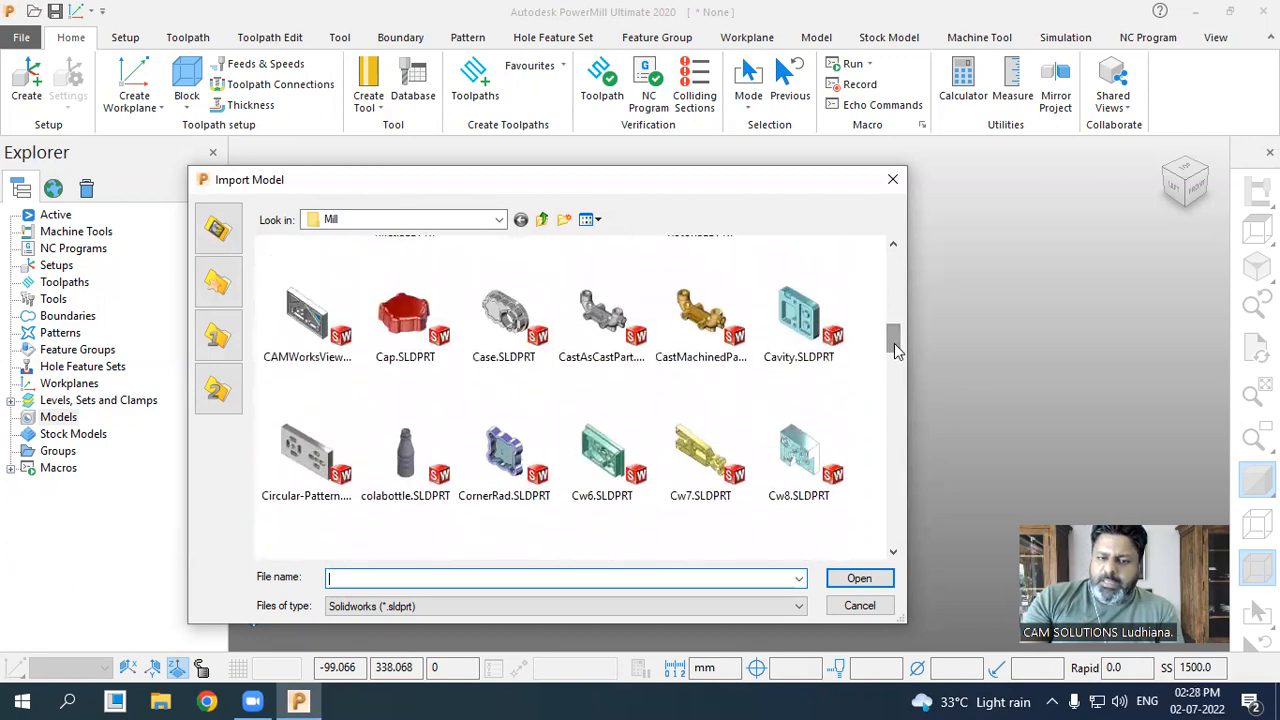
{"action": "left_click_drag", "start_coordinate": [894, 343], "coordinate": [902, 411]}
{"action": "left_click", "coordinate": [606, 395]}
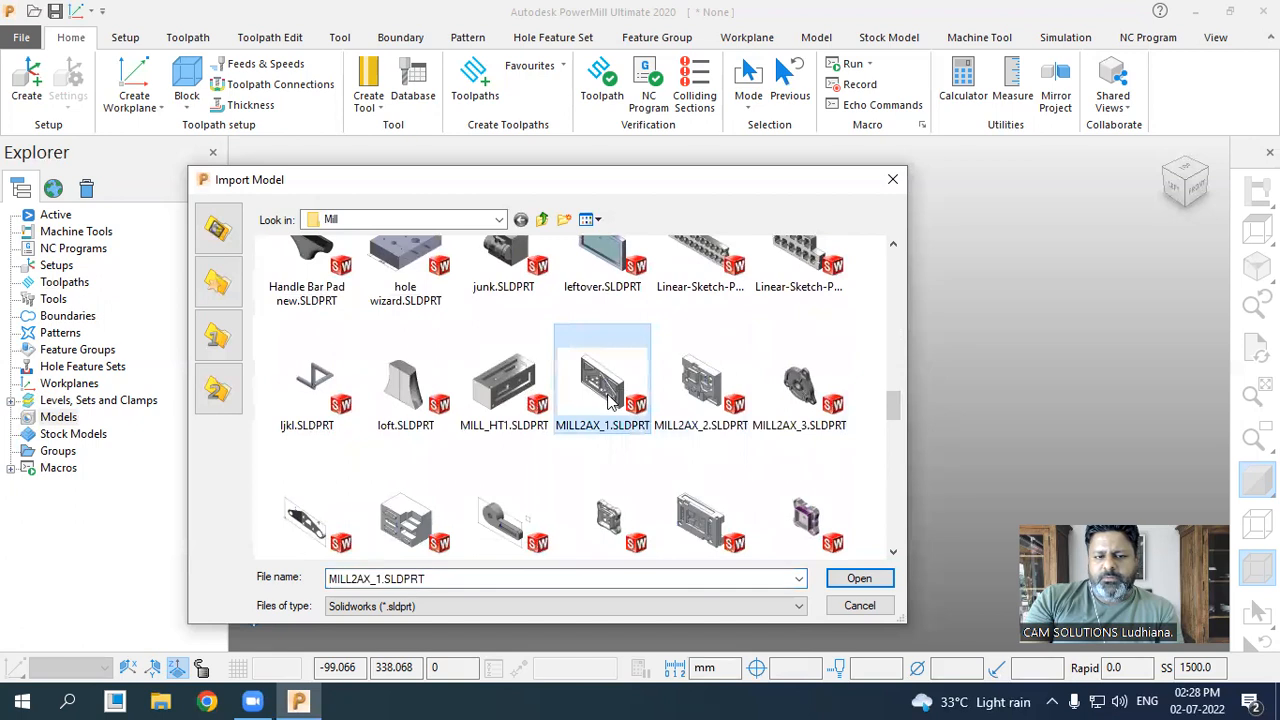
{"action": "left_click", "coordinate": [528, 283]}
{"action": "left_click", "coordinate": [872, 581]}
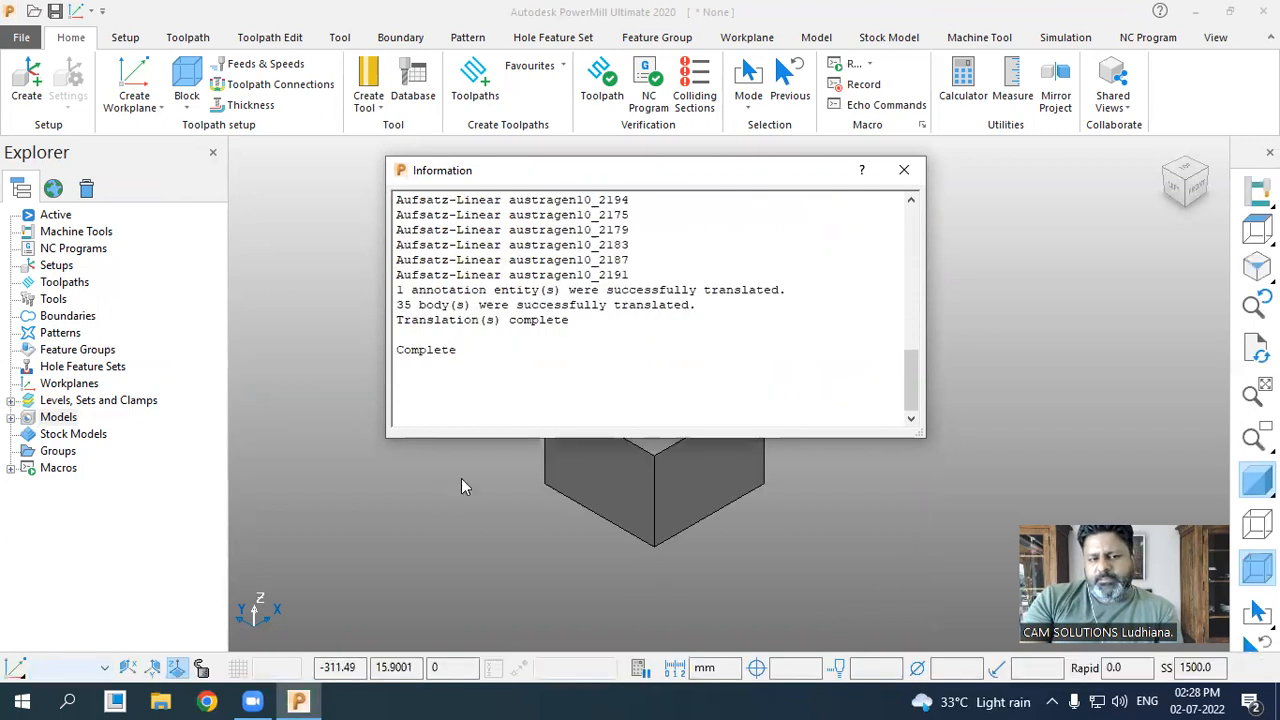
{"action": "left_click", "coordinate": [903, 178]}
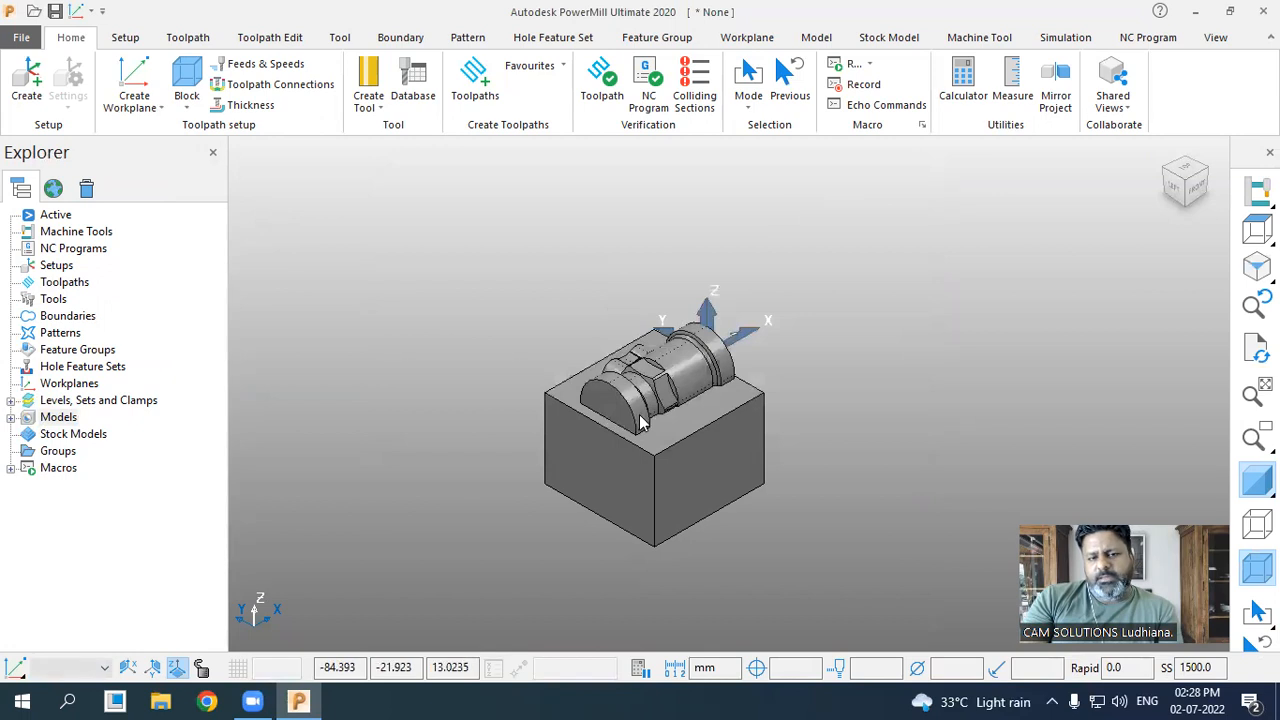
- Show the imported part in isometric view and examine the half-round fitting, its base and the origin from different angles
{"action": "left_click", "coordinate": [1255, 268]}
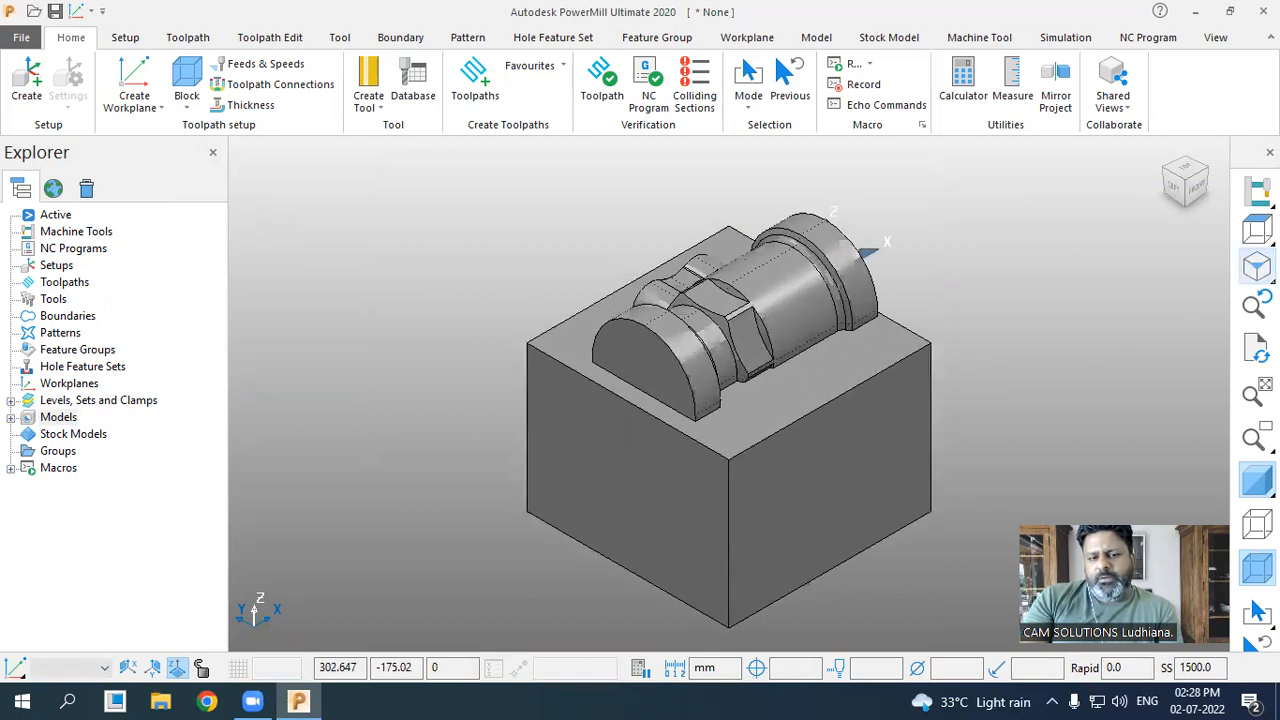
{"action": "mouse_move", "coordinate": [1078, 393]}
{"action": "middle_mouse_down"}
{"action": "mouse_move", "coordinate": [590, 493]}
{"action": "mouse_move", "coordinate": [551, 397]}
{"action": "mouse_move", "coordinate": [806, 435]}
{"action": "mouse_move", "coordinate": [652, 485]}
{"action": "mouse_move", "coordinate": [594, 485]}
{"action": "mouse_move", "coordinate": [846, 437]}
{"action": "mouse_move", "coordinate": [808, 337]}
{"action": "mouse_move", "coordinate": [771, 349]}
{"action": "mouse_move", "coordinate": [868, 397]}
{"action": "middle_mouse_up"}
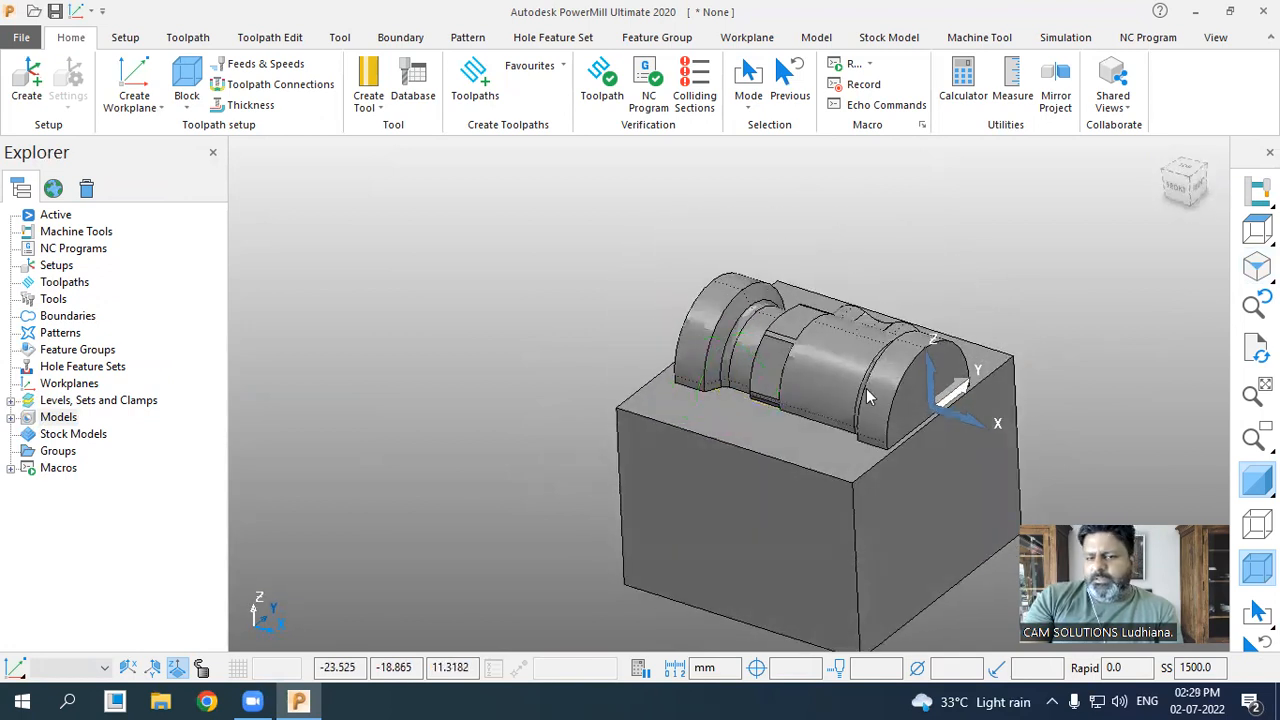
{"action": "scroll", "coordinate": [454, 376], "scroll_direction": "down", "scroll_amount": 4}
{"action": "scroll", "coordinate": [472, 386], "scroll_direction": "up", "scroll_amount": 3}
{"action": "scroll", "coordinate": [785, 498], "scroll_direction": "up", "scroll_amount": 1}
{"action": "middle_click_drag", "start_coordinate": [910, 518], "coordinate": [678, 279]}
{"action": "scroll", "coordinate": [558, 403], "scroll_direction": "down", "scroll_amount": 2}
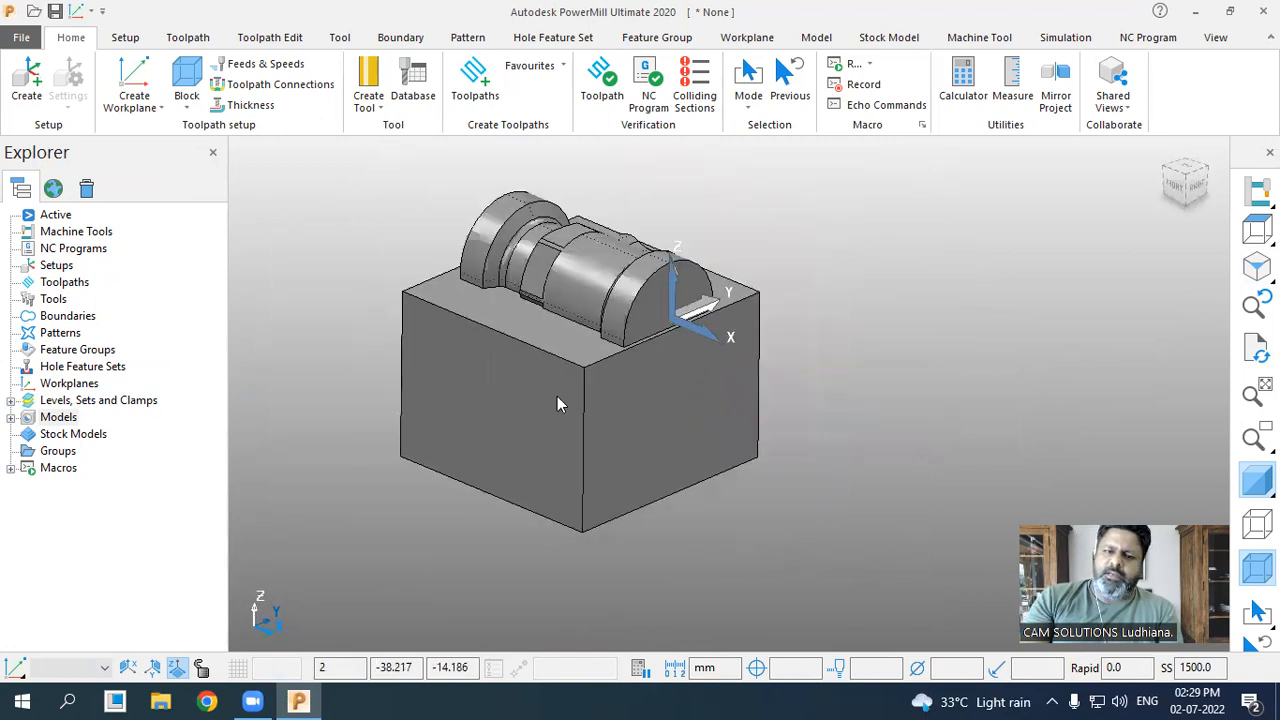
{"action": "scroll", "coordinate": [557, 396], "scroll_direction": "down", "scroll_amount": 1}
{"action": "scroll", "coordinate": [523, 215], "scroll_direction": "up", "scroll_amount": 3}
{"action": "middle_click_drag", "start_coordinate": [523, 215], "coordinate": [521, 241]}
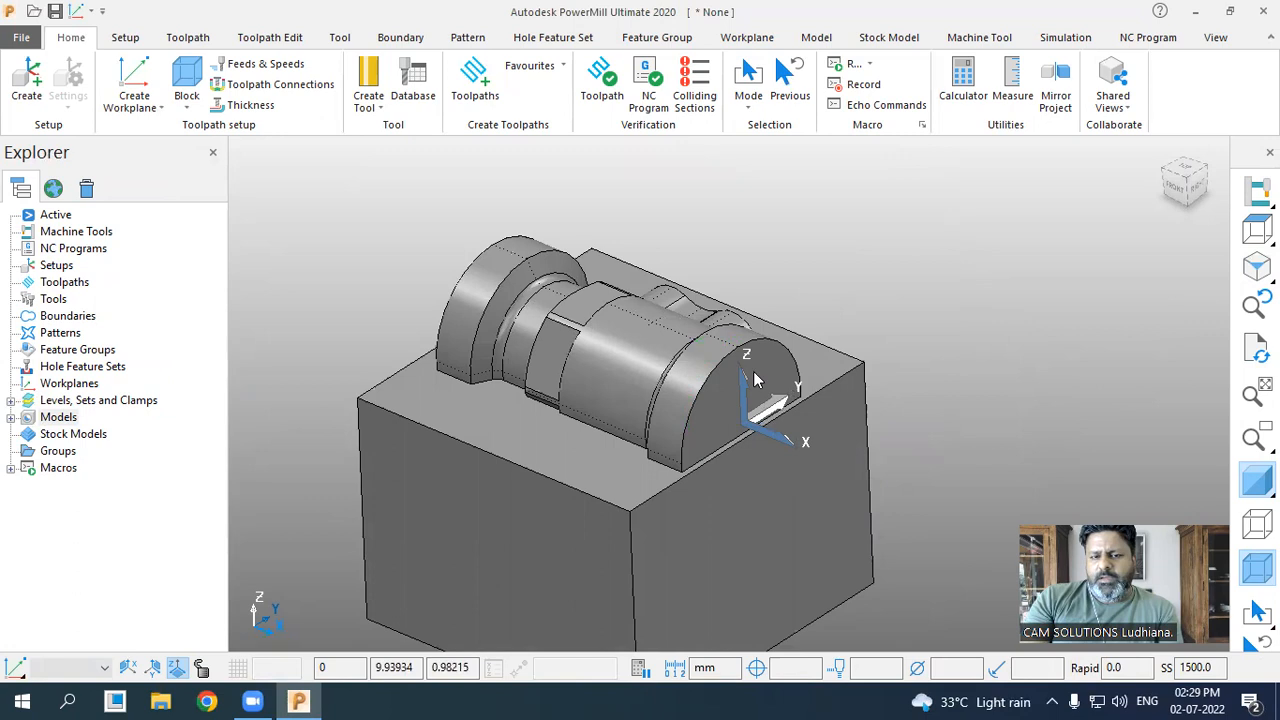
- Switch the transform display off and on repeatedly to demonstrate the origin axes on the part
{"action": "left_click", "coordinate": [1212, 42]}
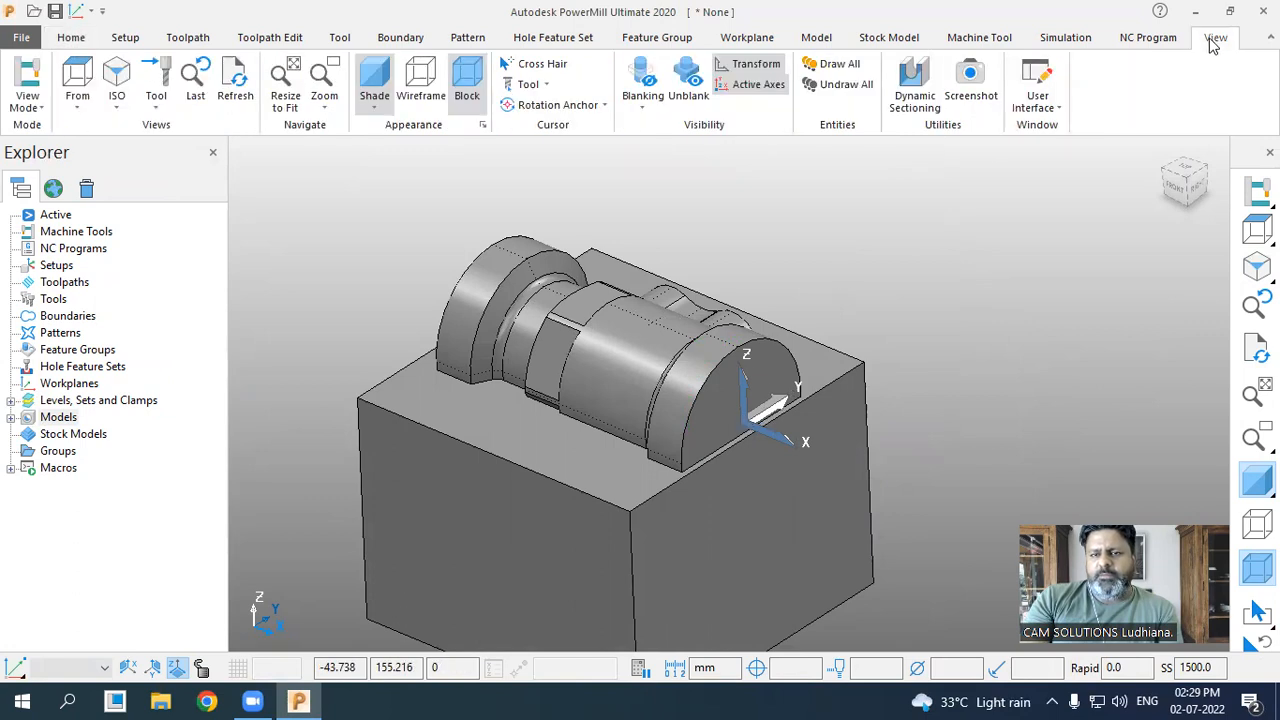
{"action": "left_click", "coordinate": [757, 66]}
{"action": "left_click", "coordinate": [757, 66]}
{"action": "left_click", "coordinate": [757, 66]}
{"action": "left_click", "coordinate": [757, 66]}
{"action": "left_click", "coordinate": [757, 66]}
{"action": "left_click", "coordinate": [757, 66]}
{"action": "left_click", "coordinate": [757, 66]}
{"action": "left_click", "coordinate": [757, 66]}
{"action": "left_click", "coordinate": [757, 66]}
{"action": "left_click", "coordinate": [757, 66]}
{"action": "left_click", "coordinate": [757, 66]}
{"action": "left_click", "coordinate": [757, 66]}
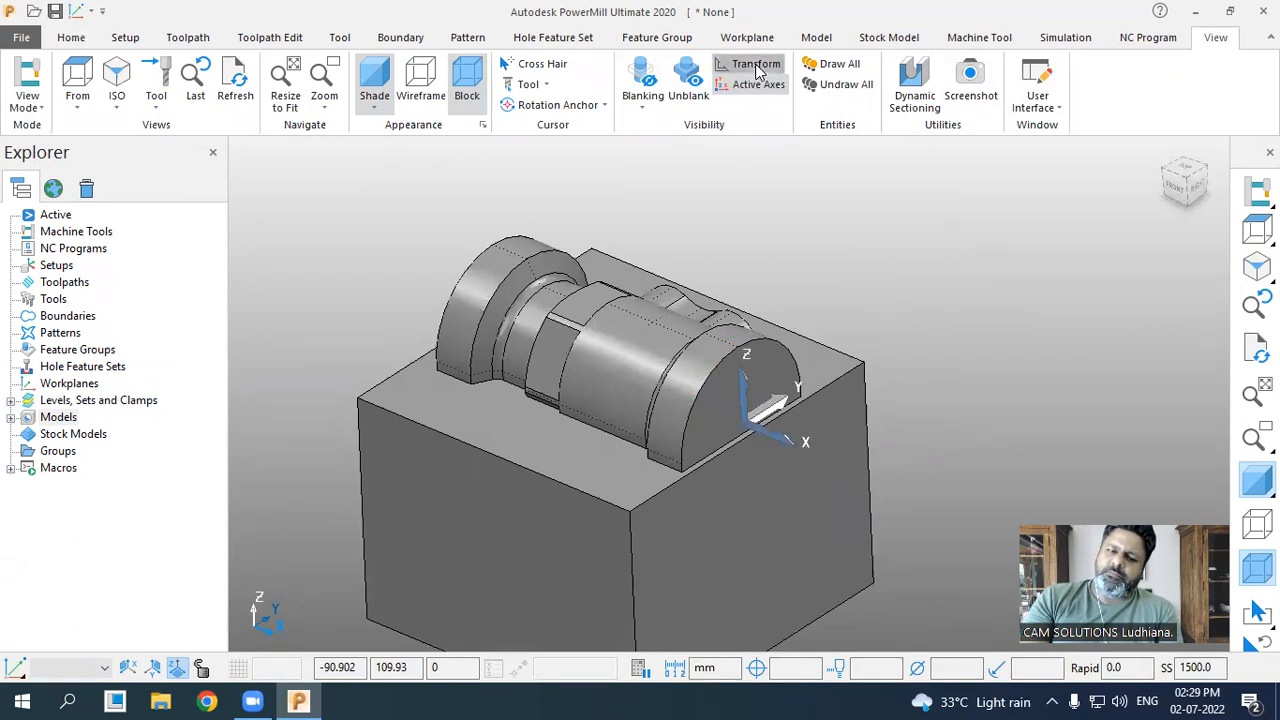
{"action": "left_click", "coordinate": [757, 66]}
{"action": "left_click", "coordinate": [757, 66]}
{"action": "left_click", "coordinate": [757, 66]}
{"action": "left_click", "coordinate": [757, 66]}
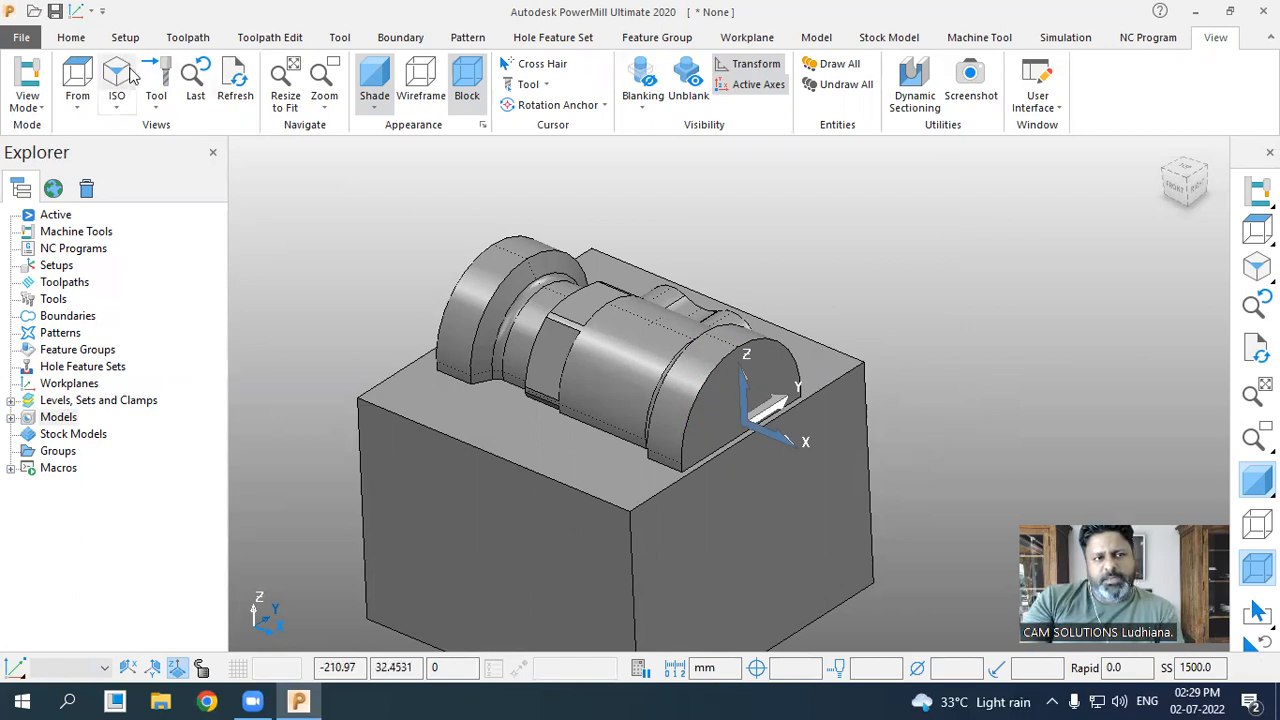
- Calculate a box-shaped block around the model in the active workplane, with tolerance 0.1 and expansion 0.0
{"action": "left_click", "coordinate": [71, 37]}
{"action": "middle_click_drag", "start_coordinate": [699, 274], "coordinate": [896, 295]}
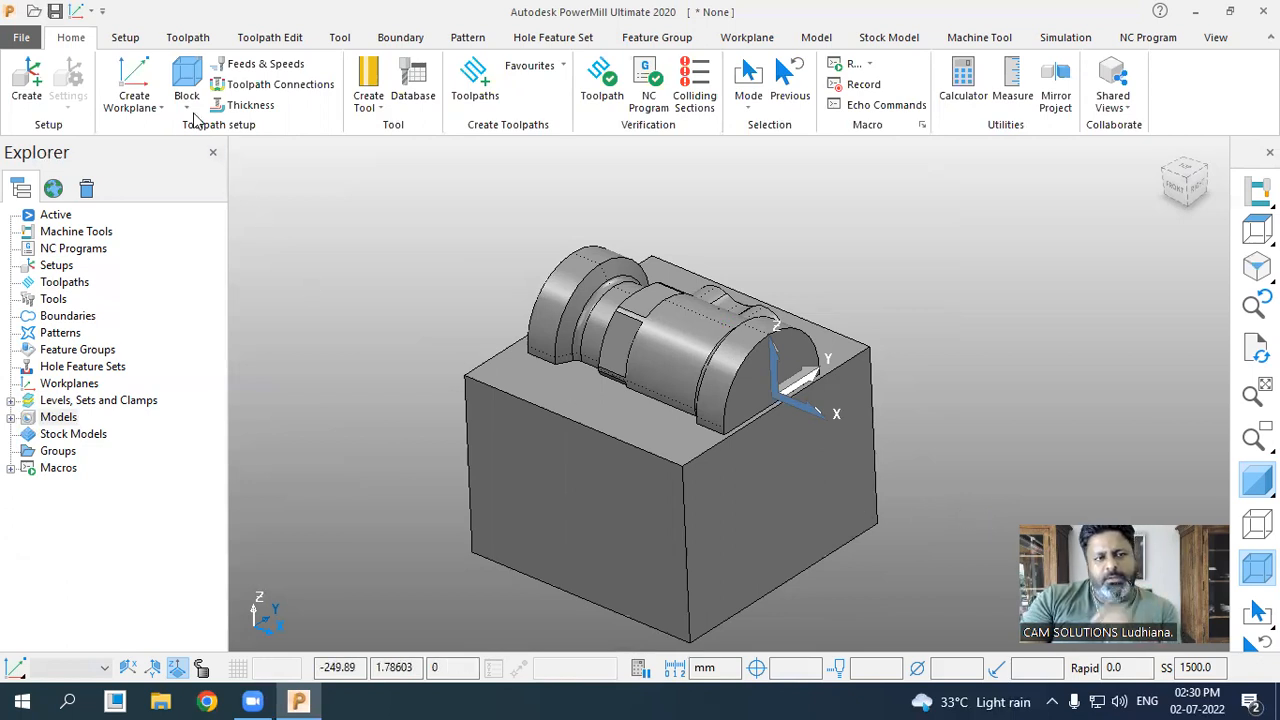
{"action": "left_click", "coordinate": [187, 80]}
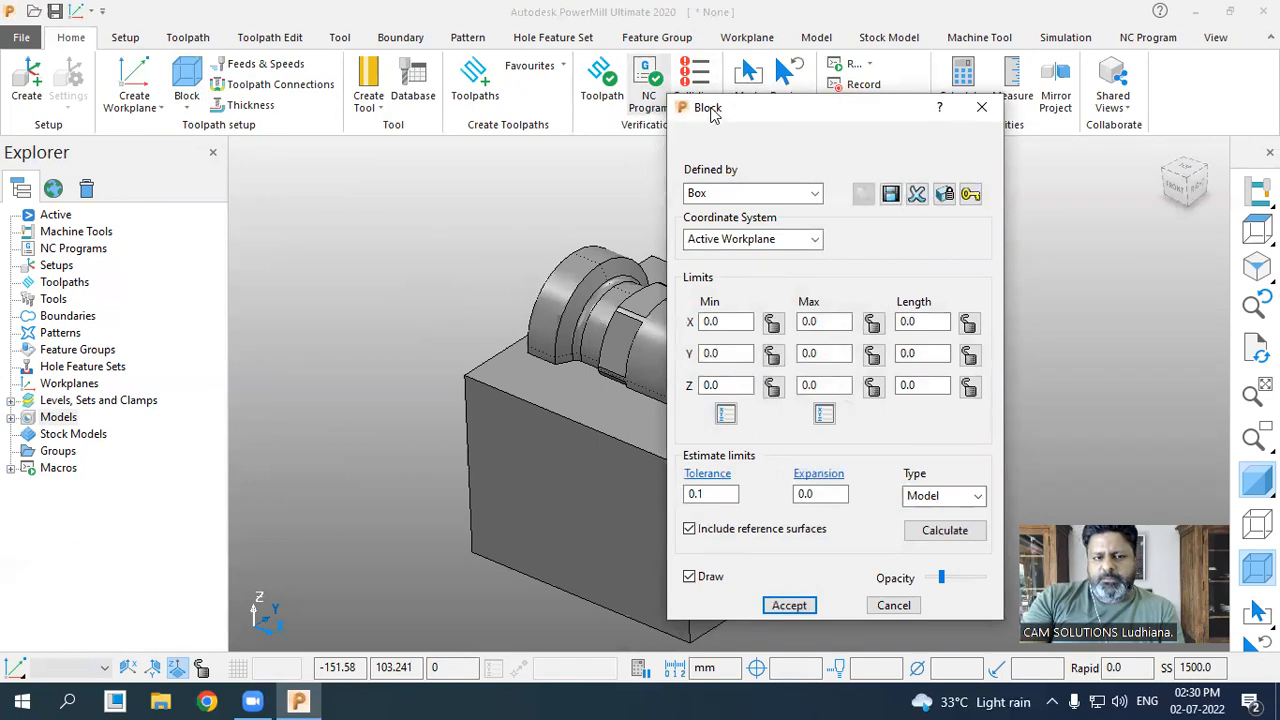
{"action": "left_click_drag", "start_coordinate": [712, 113], "coordinate": [280, 143]}
{"action": "scroll", "coordinate": [1050, 382], "scroll_direction": "down", "scroll_amount": 3}
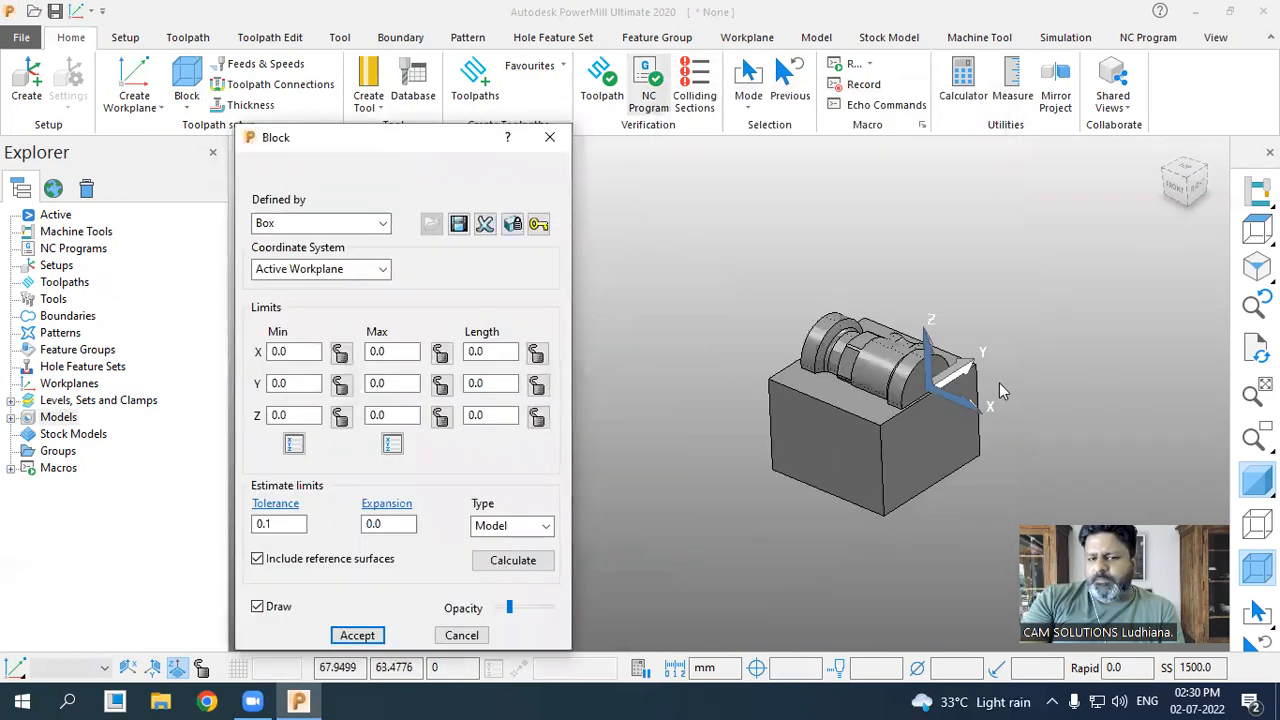
{"action": "scroll", "coordinate": [915, 403], "scroll_direction": "up", "scroll_amount": 2}
{"action": "scroll", "coordinate": [915, 403], "scroll_direction": "up", "scroll_amount": 1}
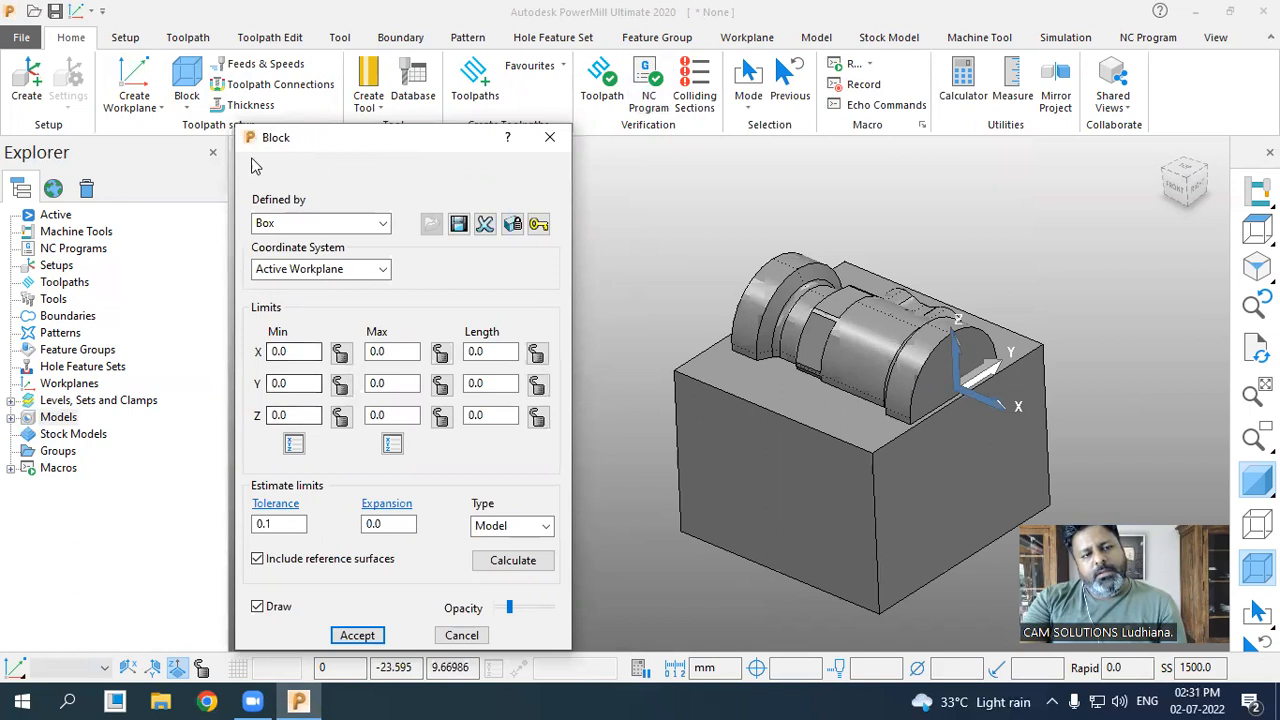
{"action": "left_click", "coordinate": [510, 562]}
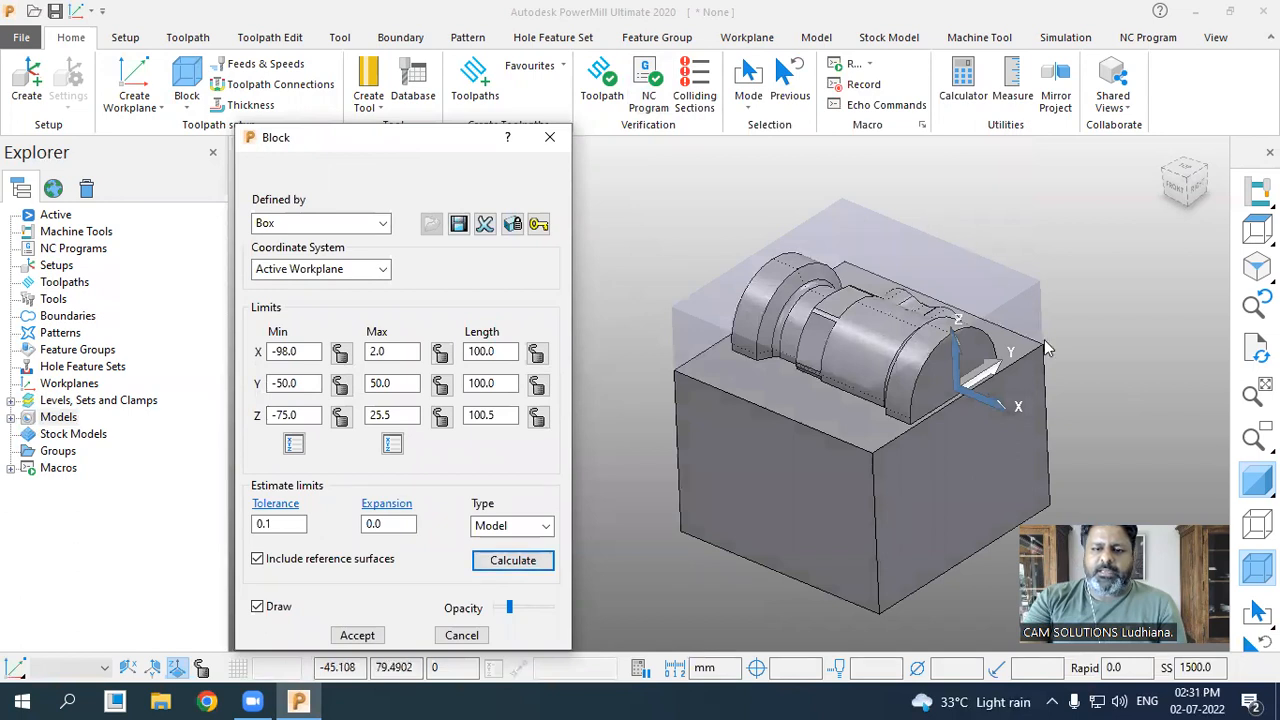
- Set the block's maximum Z limit to 30
{"action": "middle_click_drag", "start_coordinate": [986, 456], "coordinate": [894, 450]}
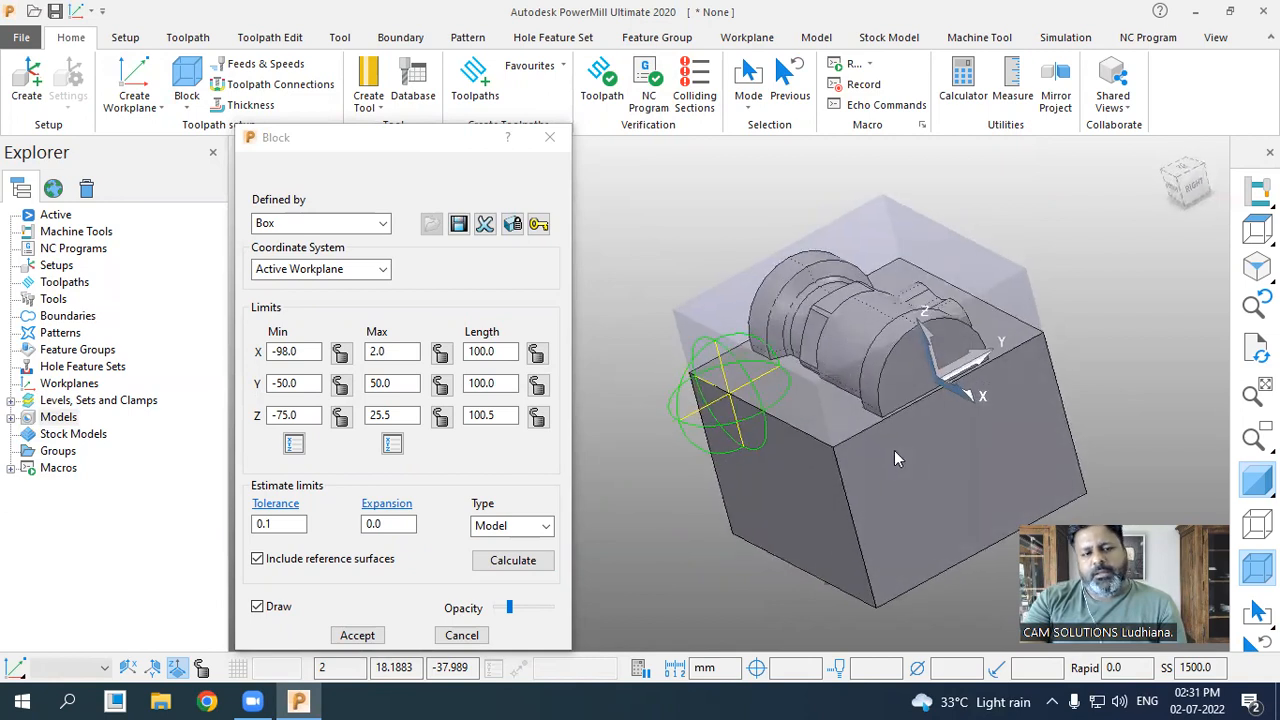
{"action": "left_click", "coordinate": [418, 415]}
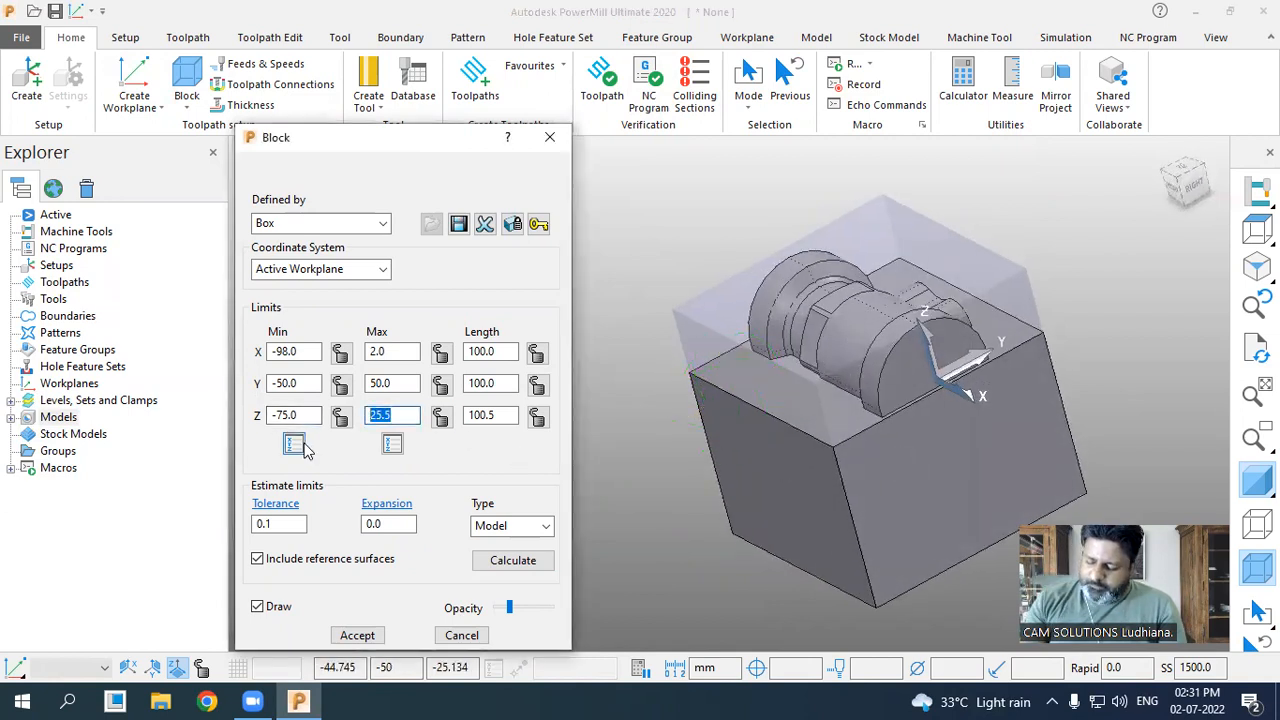
{"action": "type", "text": "30"}
{"action": "key", "text": "Return"}
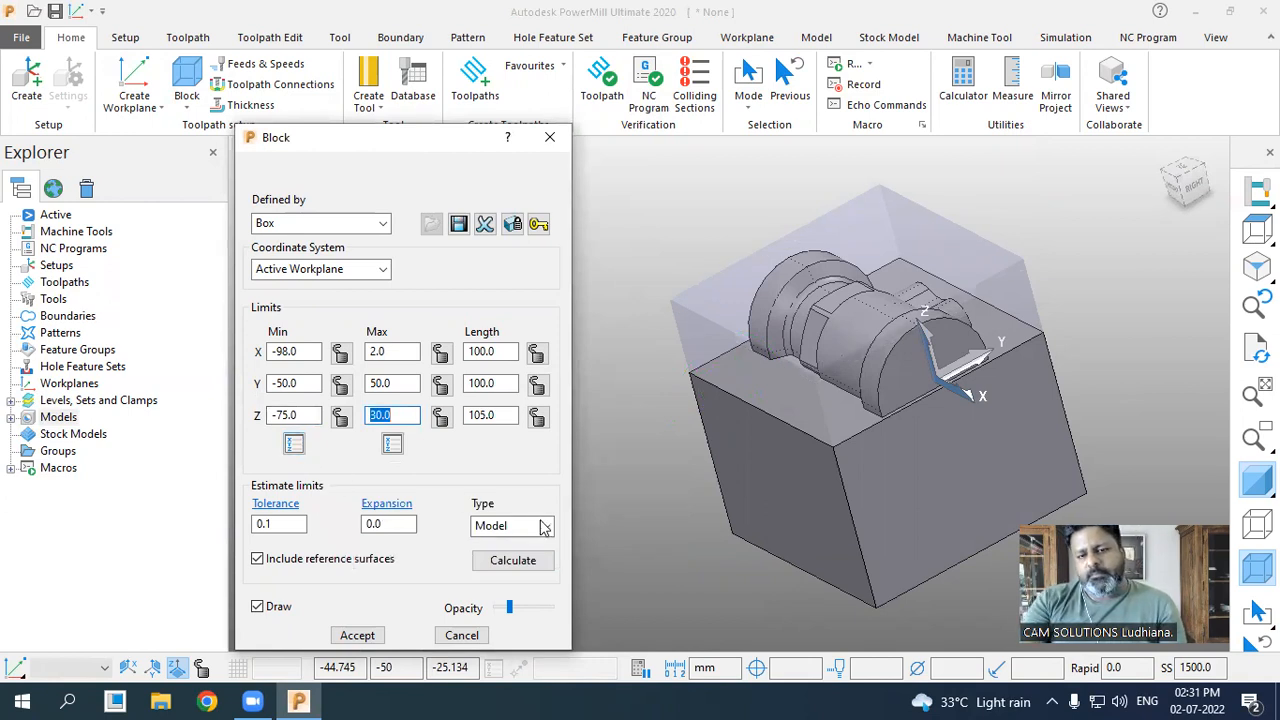
- Examine the extra stock between the top of the block and the fitting from several angles
{"action": "middle_click_drag", "start_coordinate": [866, 469], "coordinate": [857, 250]}
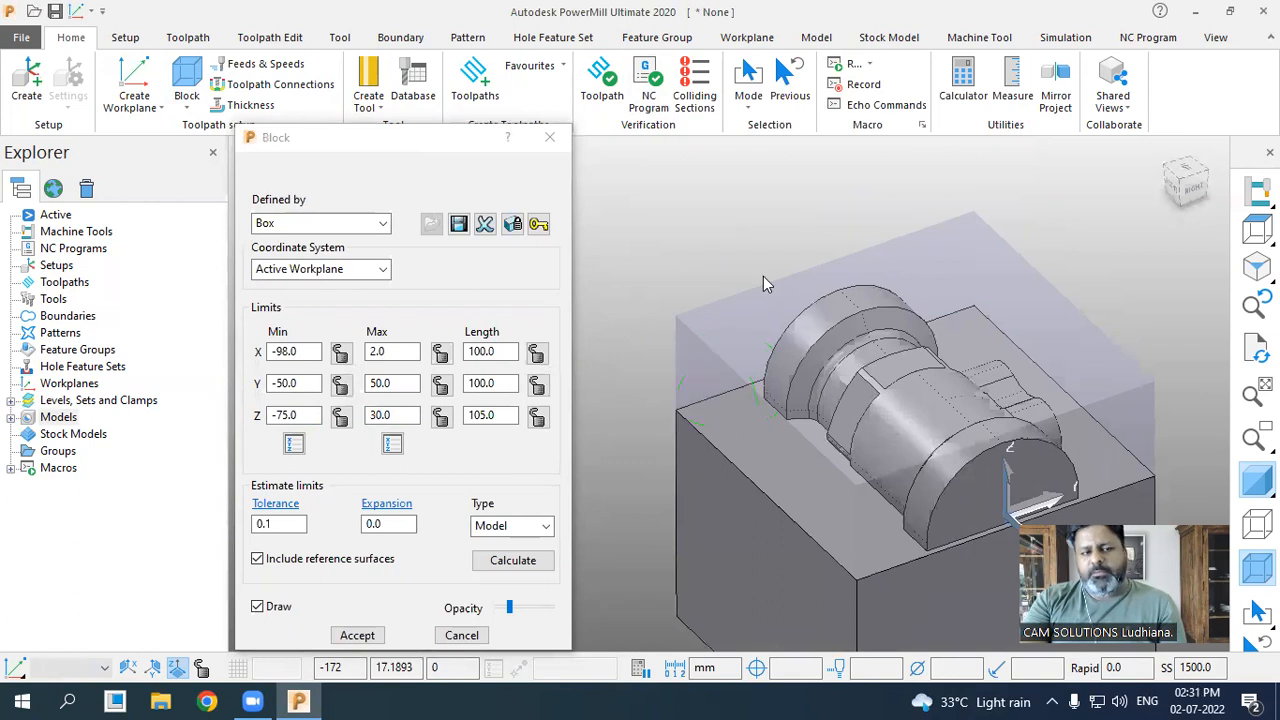
{"action": "middle_click_drag", "start_coordinate": [763, 276], "coordinate": [815, 304]}
{"action": "scroll", "coordinate": [885, 380], "scroll_direction": "up", "scroll_amount": 4}
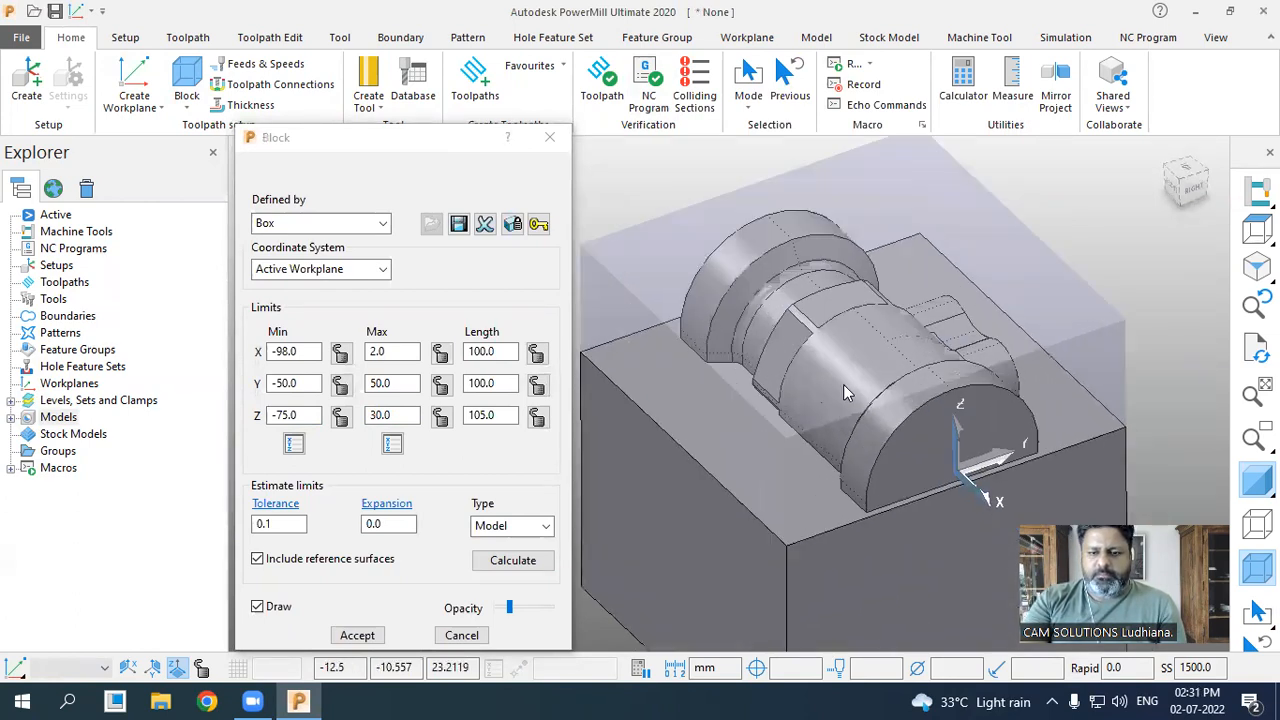
{"action": "middle_click_drag", "start_coordinate": [913, 501], "coordinate": [806, 364]}
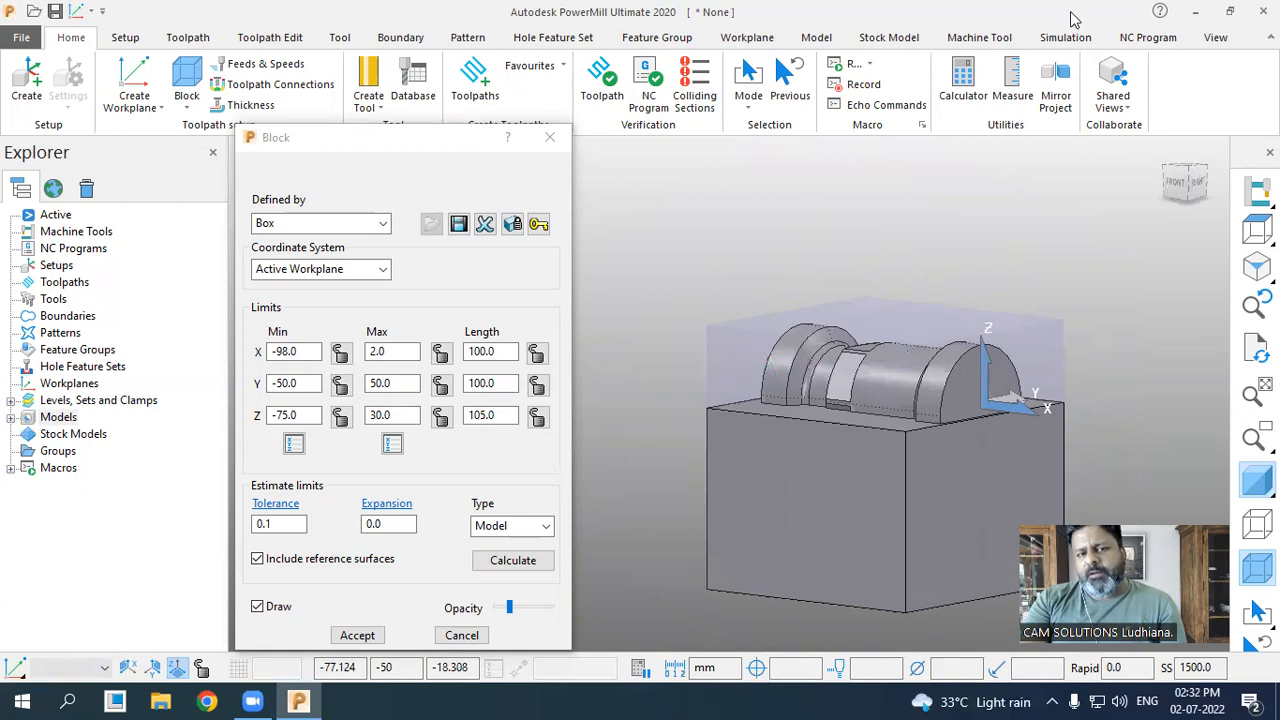
{"action": "middle_click_drag", "start_coordinate": [1119, 285], "coordinate": [1044, 274]}
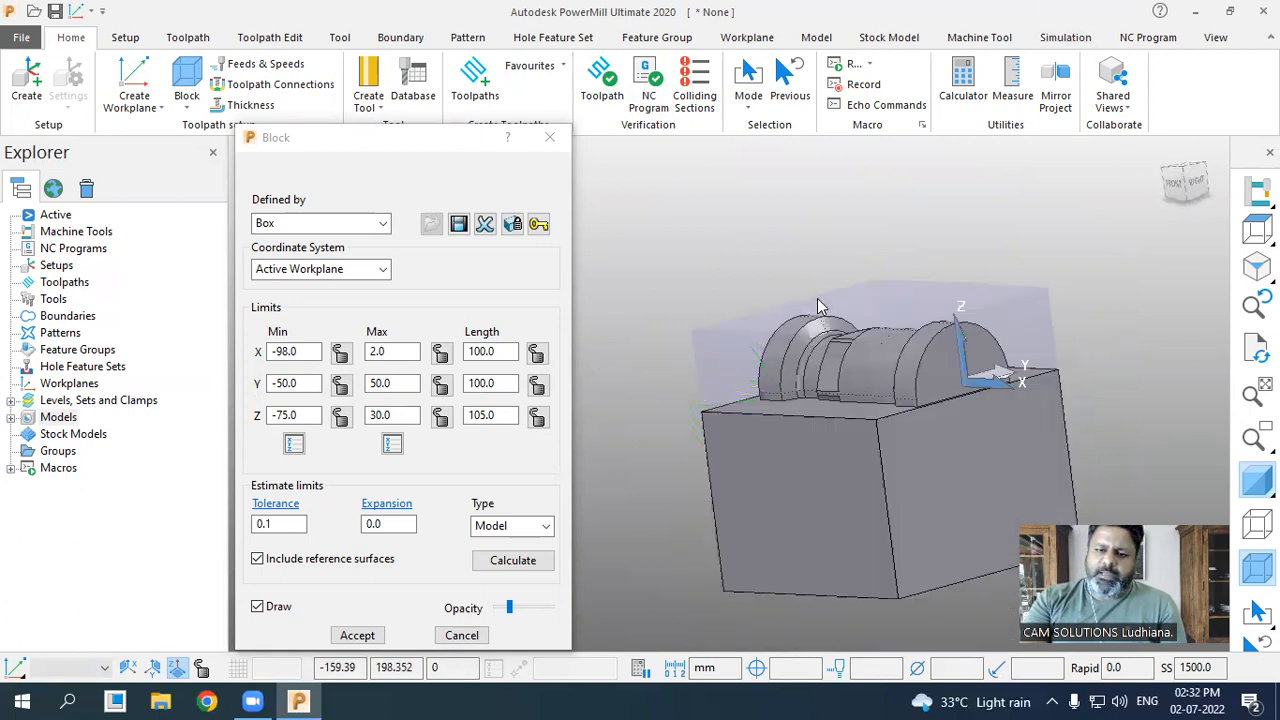
{"action": "middle_click_drag", "start_coordinate": [828, 390], "coordinate": [875, 485]}
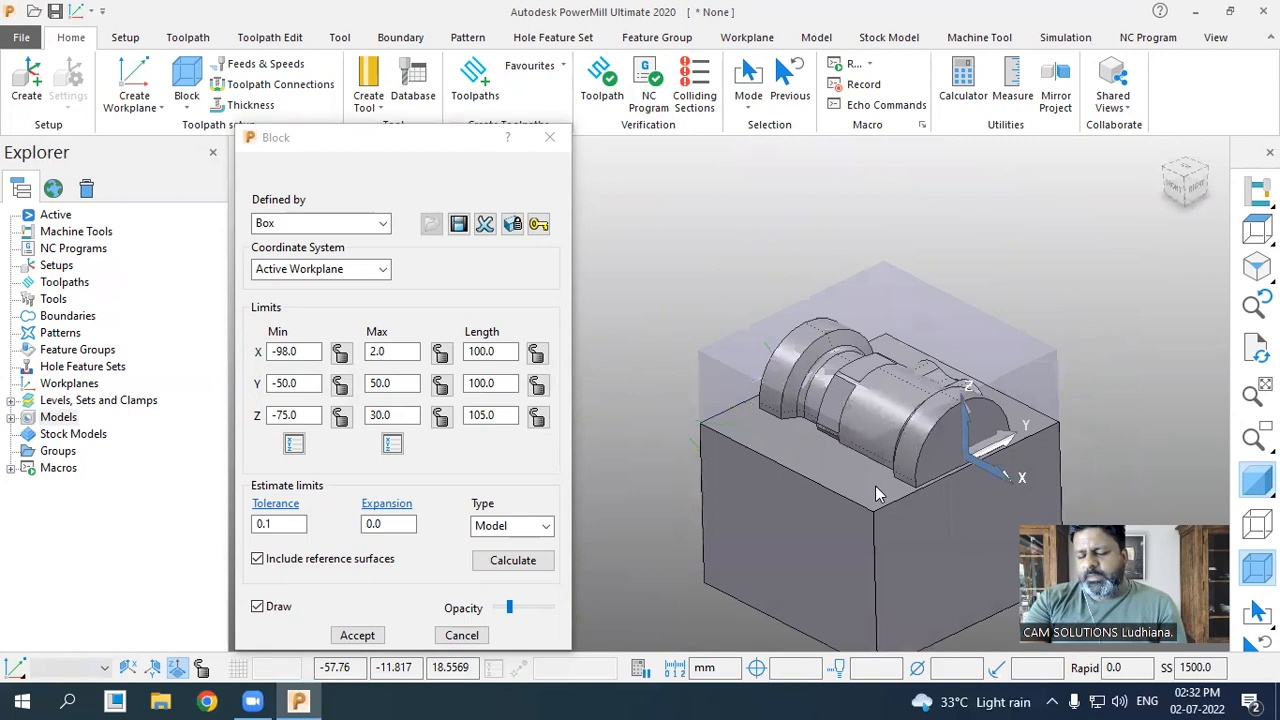
{"action": "scroll", "coordinate": [875, 485], "scroll_direction": "up", "scroll_amount": 2}
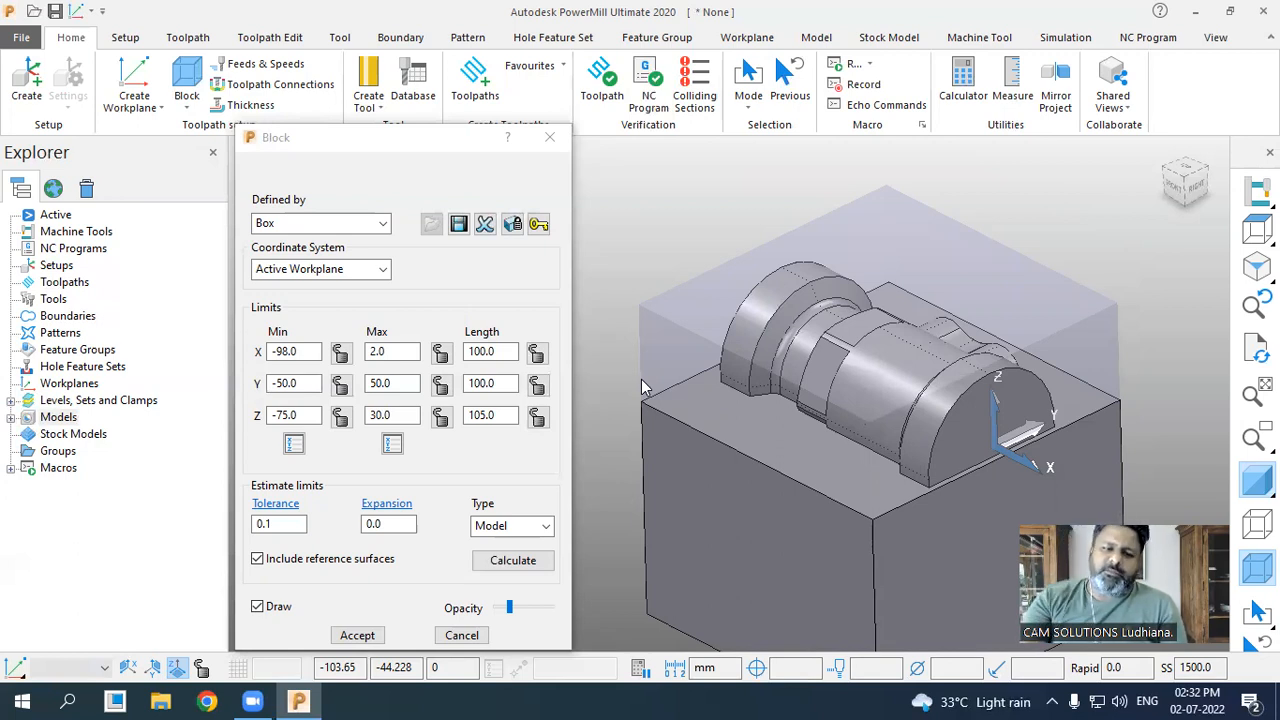
- Accept the block definition and hide the model's shading so that only the translucent block and origin axes are displayed
{"action": "left_click", "coordinate": [360, 634]}
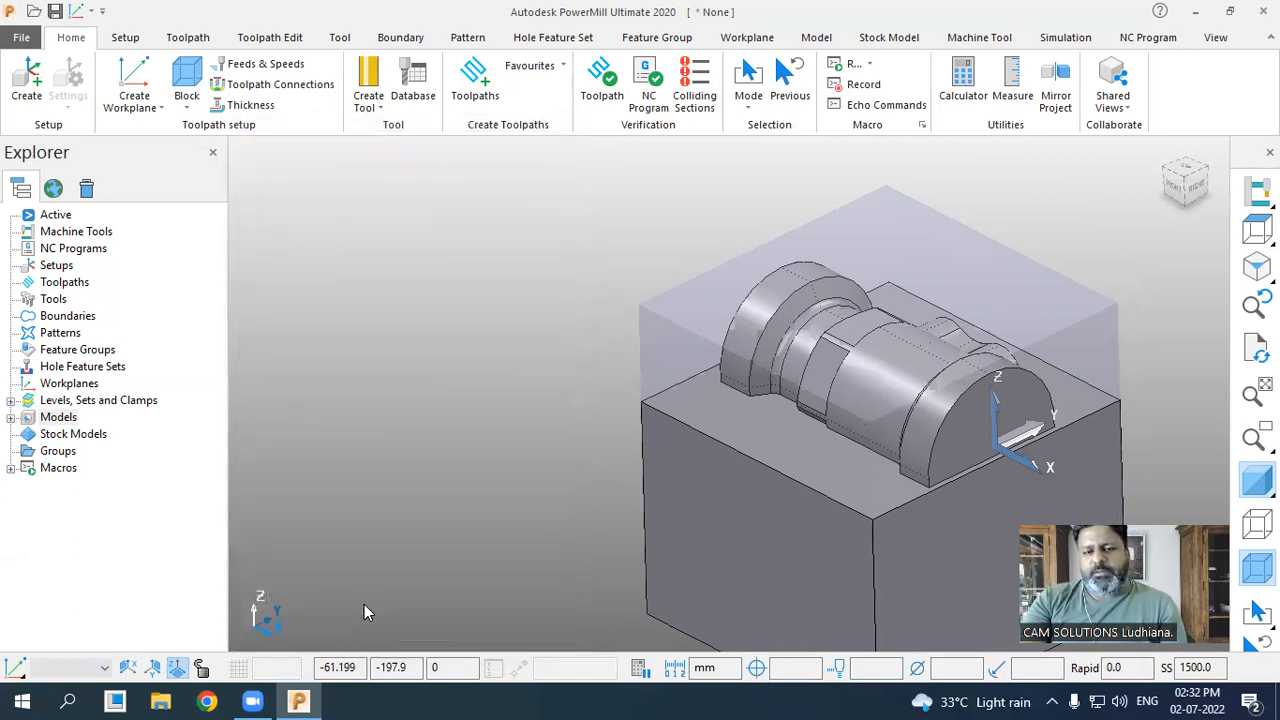
{"action": "scroll", "coordinate": [424, 390], "scroll_direction": "down", "scroll_amount": 3}
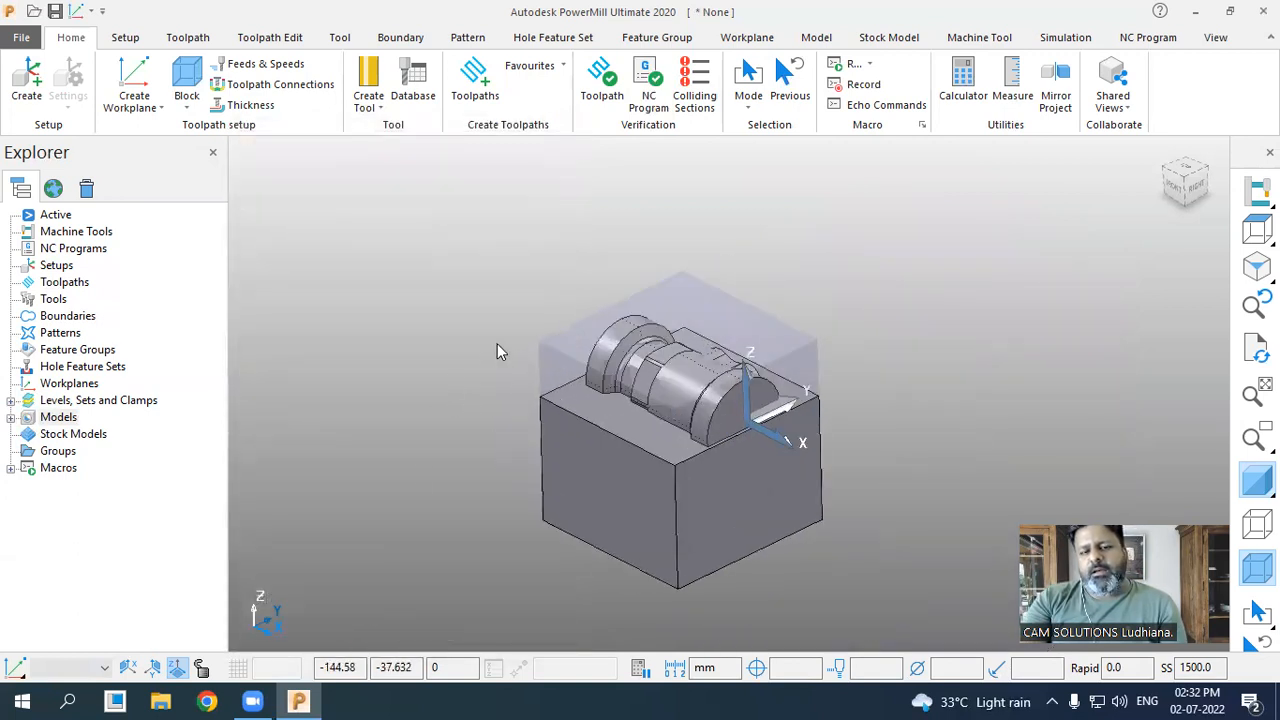
{"action": "left_click", "coordinate": [1250, 488]}
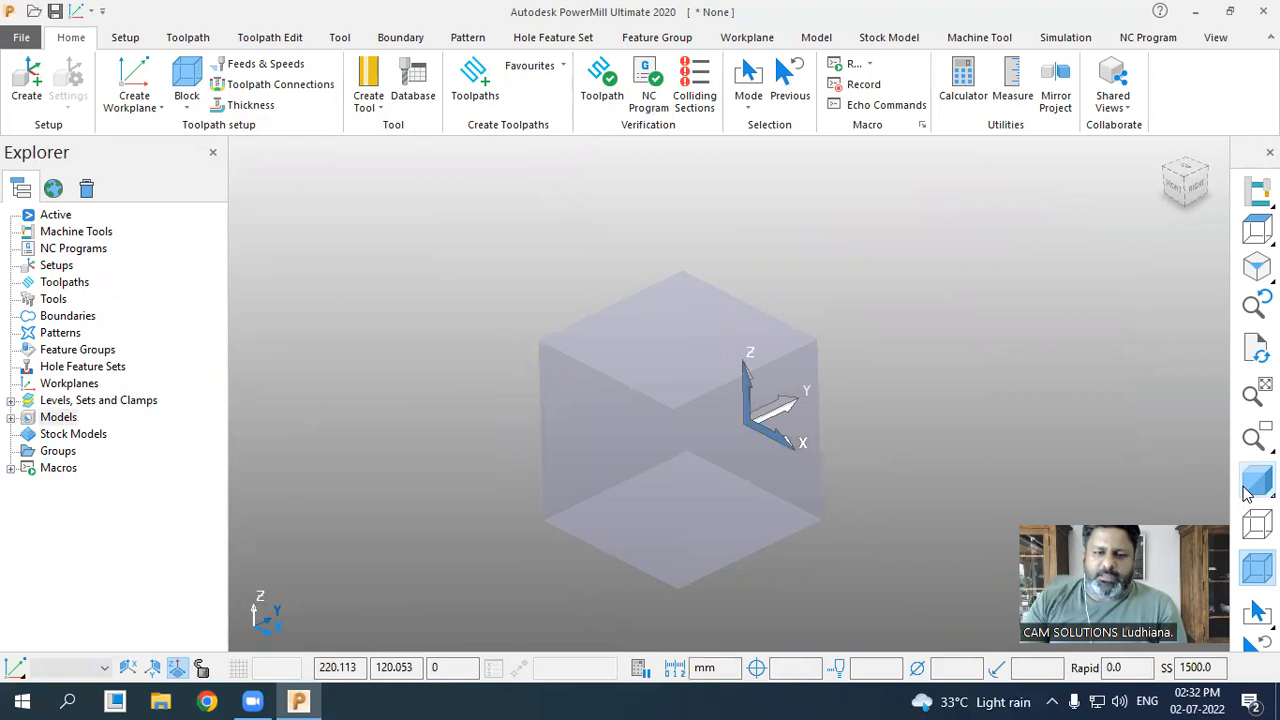
{"action": "mouse_move", "coordinate": [1247, 490]}
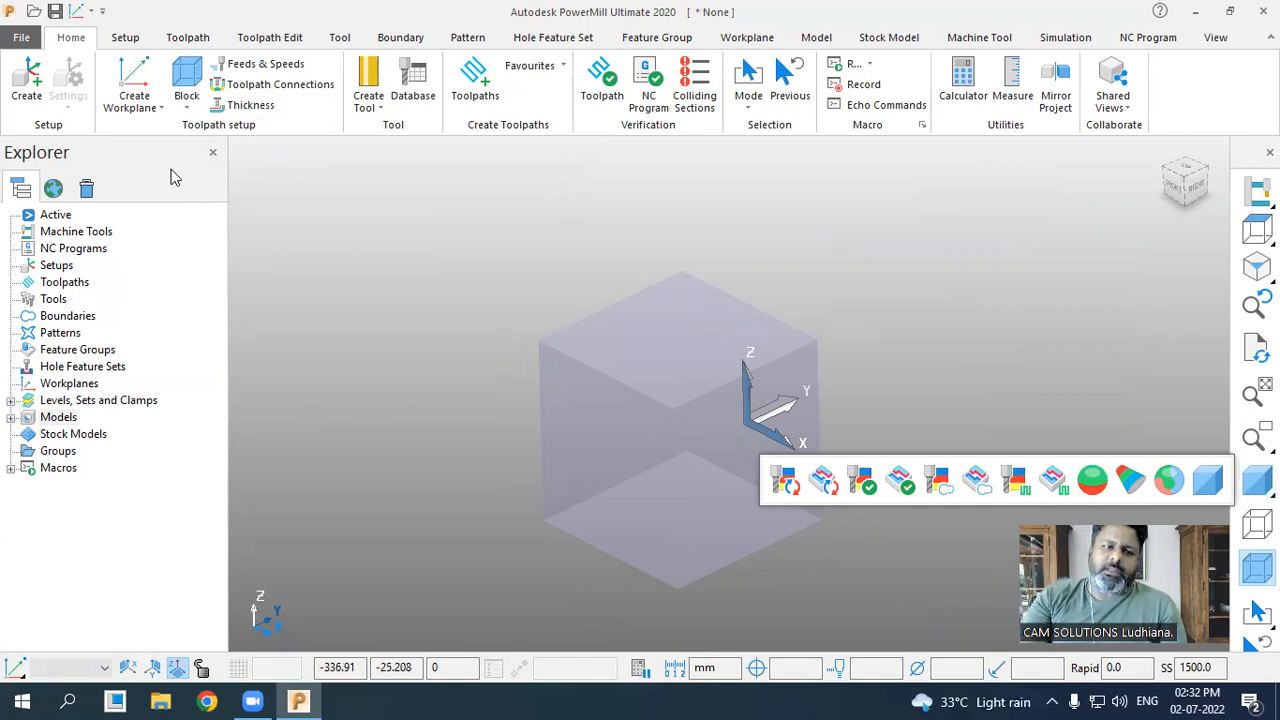
- Create a workplane positioned on the block at its top corner X -98, Y -50, Z 30, and restore the model's shading
{"action": "left_click", "coordinate": [145, 108]}
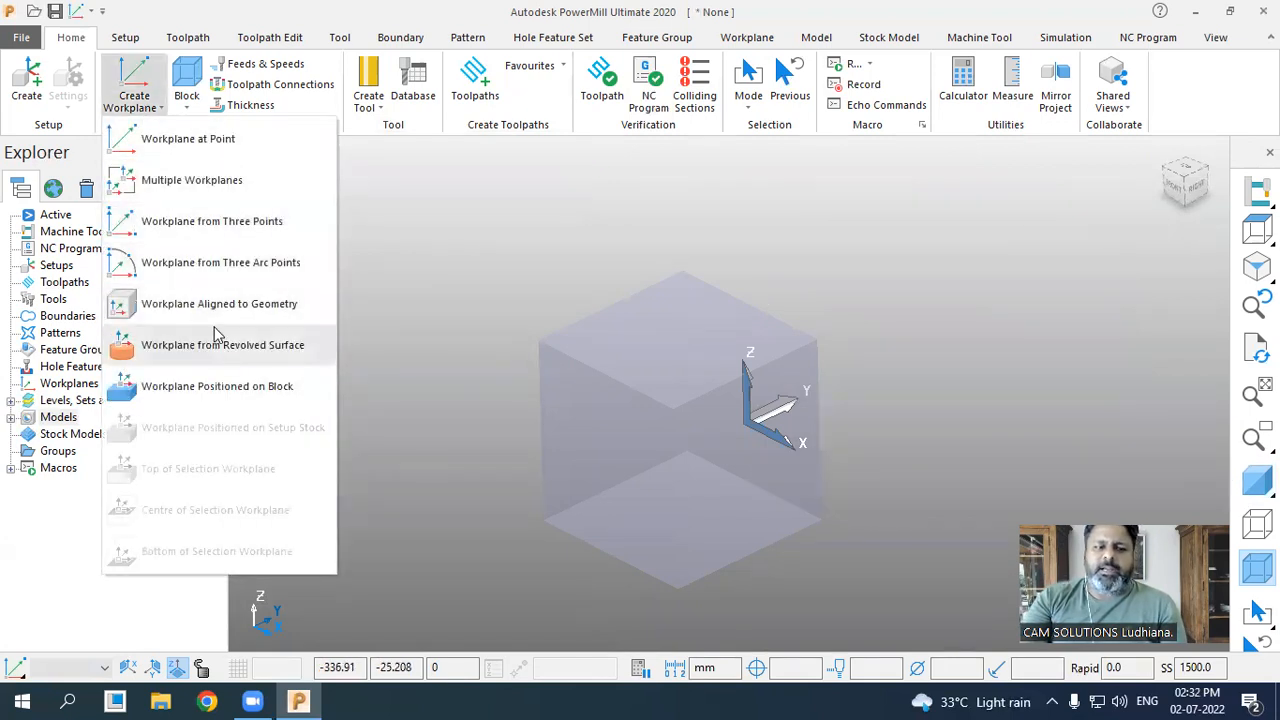
{"action": "left_click", "coordinate": [242, 388]}
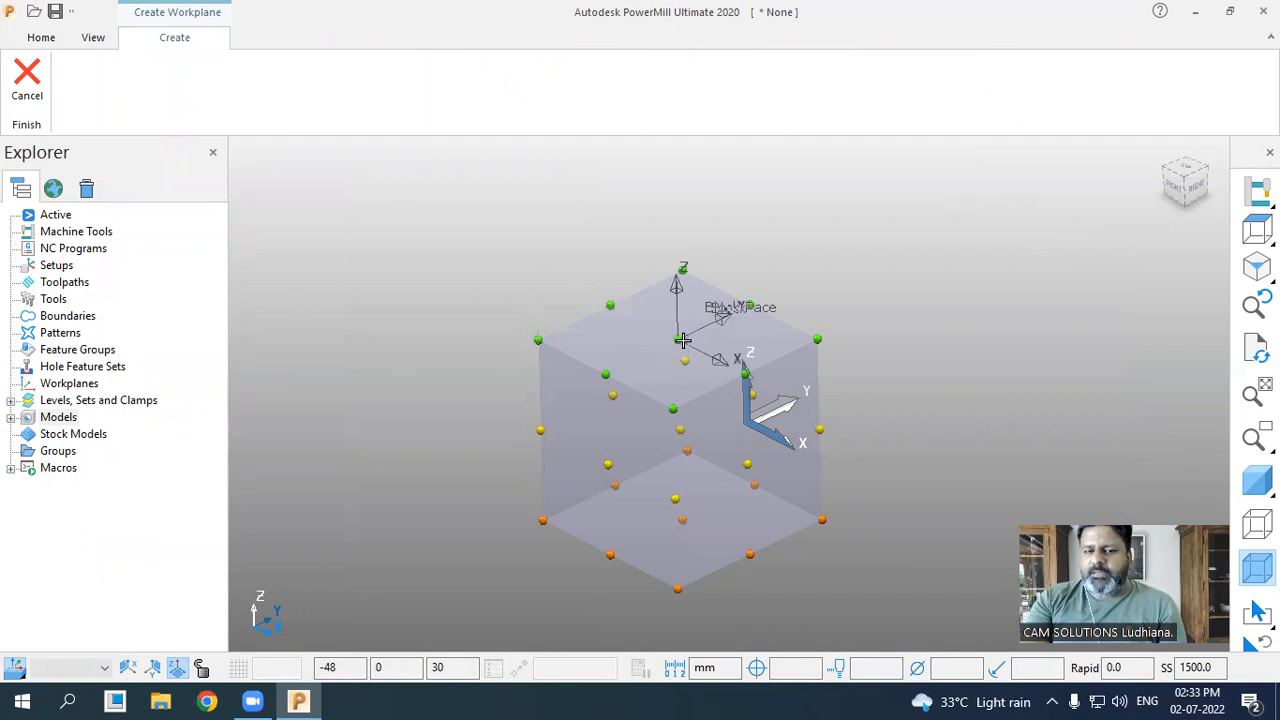
{"action": "left_click", "coordinate": [540, 340]}
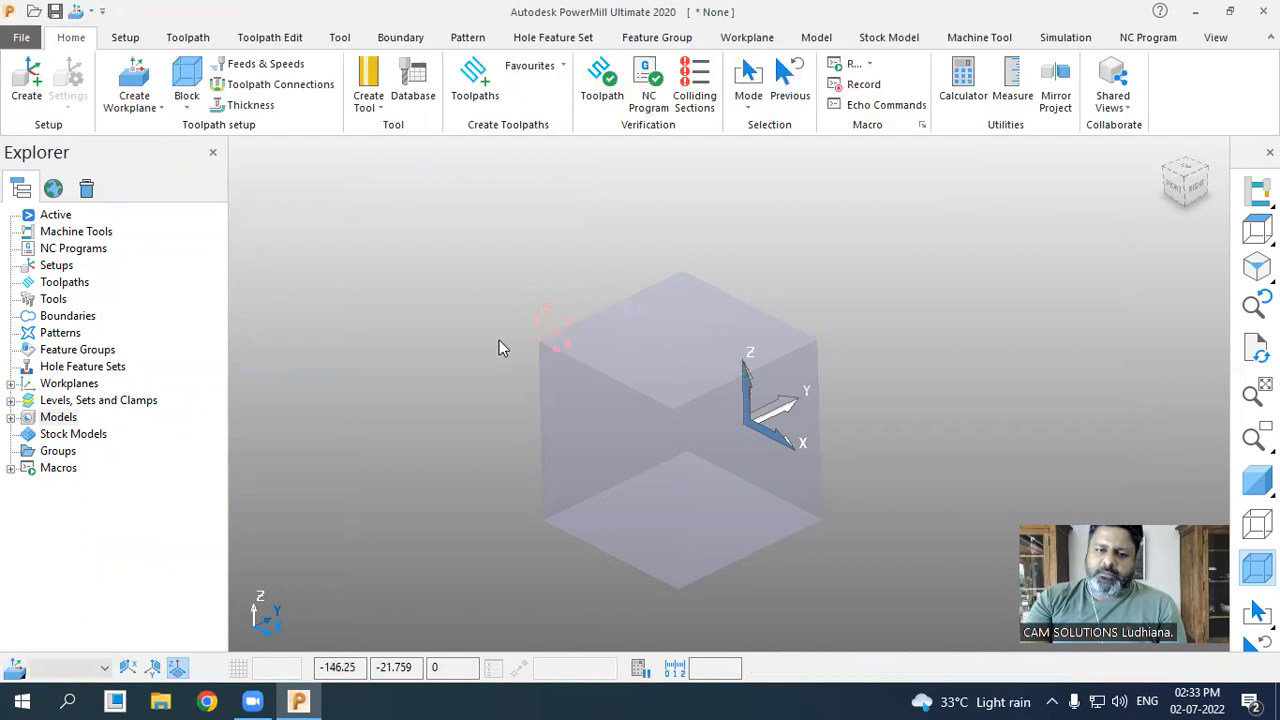
{"action": "left_click", "coordinate": [1257, 481]}
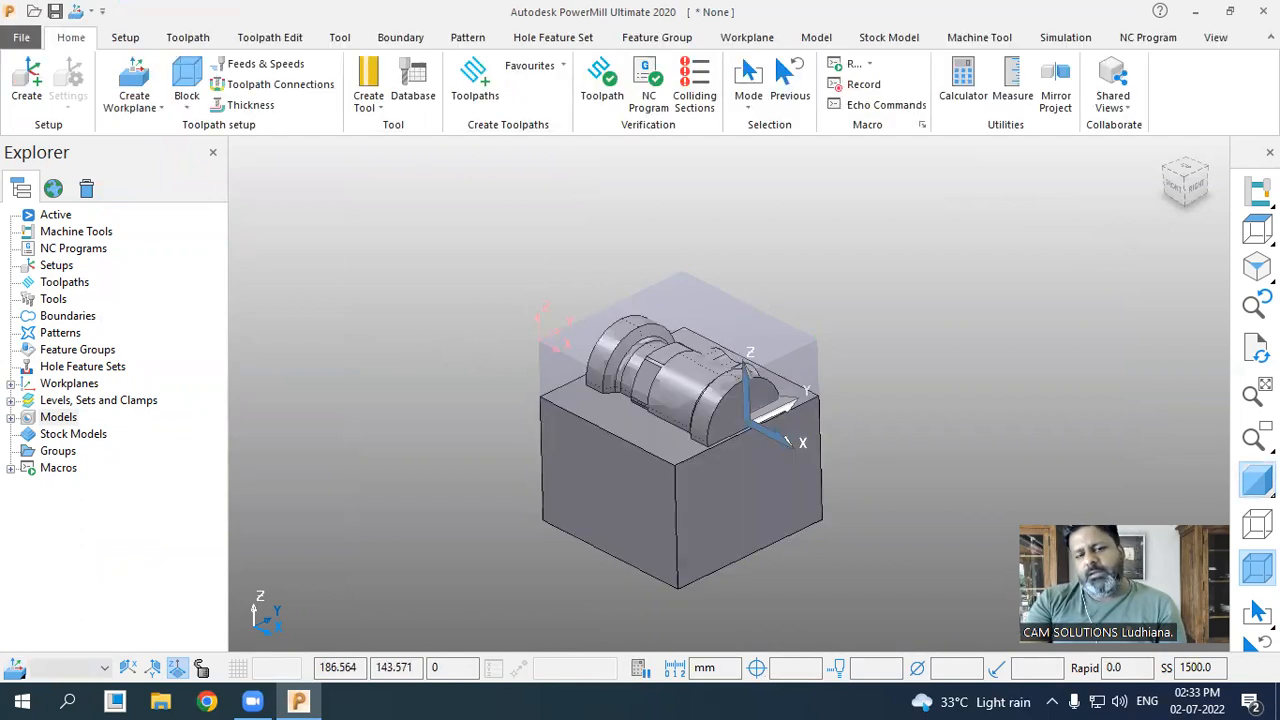
{"action": "mouse_move", "coordinate": [1247, 484]}
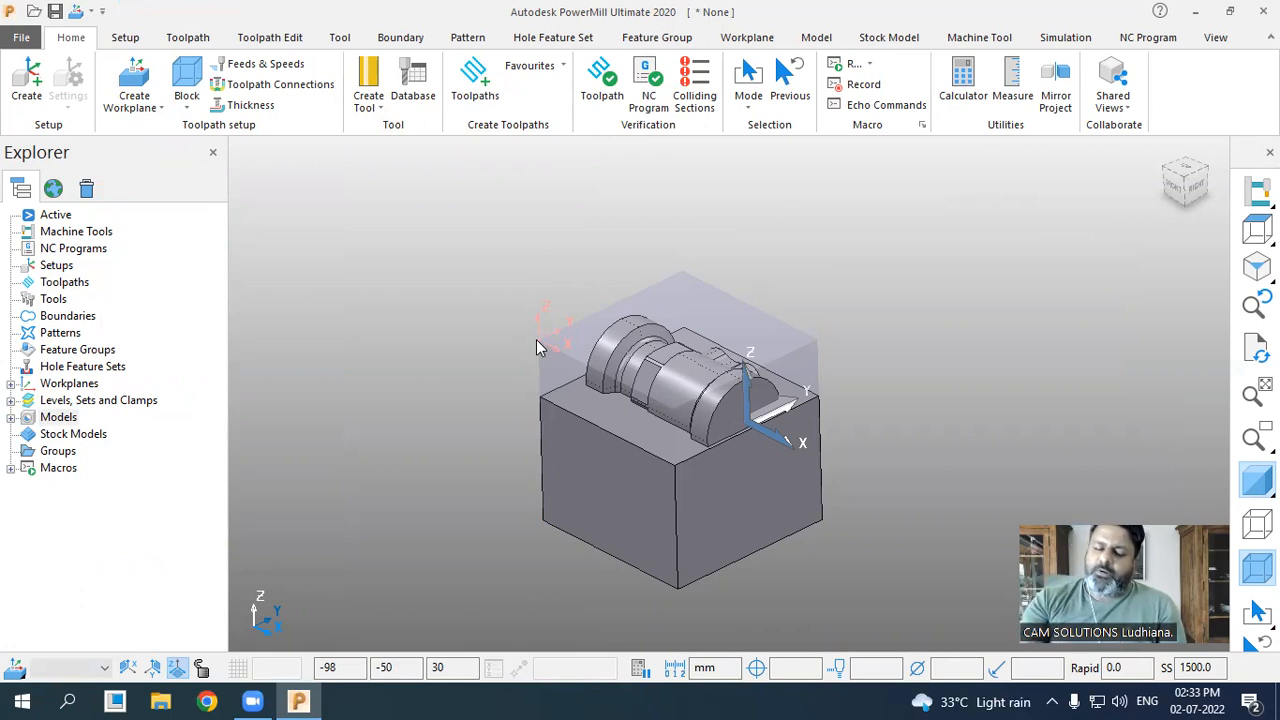
- Examine the fitting, the surrounding block and the new workplane from several angles
{"action": "middle_click_drag", "start_coordinate": [489, 388], "coordinate": [881, 430]}
{"action": "middle_click_drag", "start_coordinate": [695, 525], "coordinate": [823, 514]}
{"action": "middle_click_drag", "start_coordinate": [495, 379], "coordinate": [593, 392]}
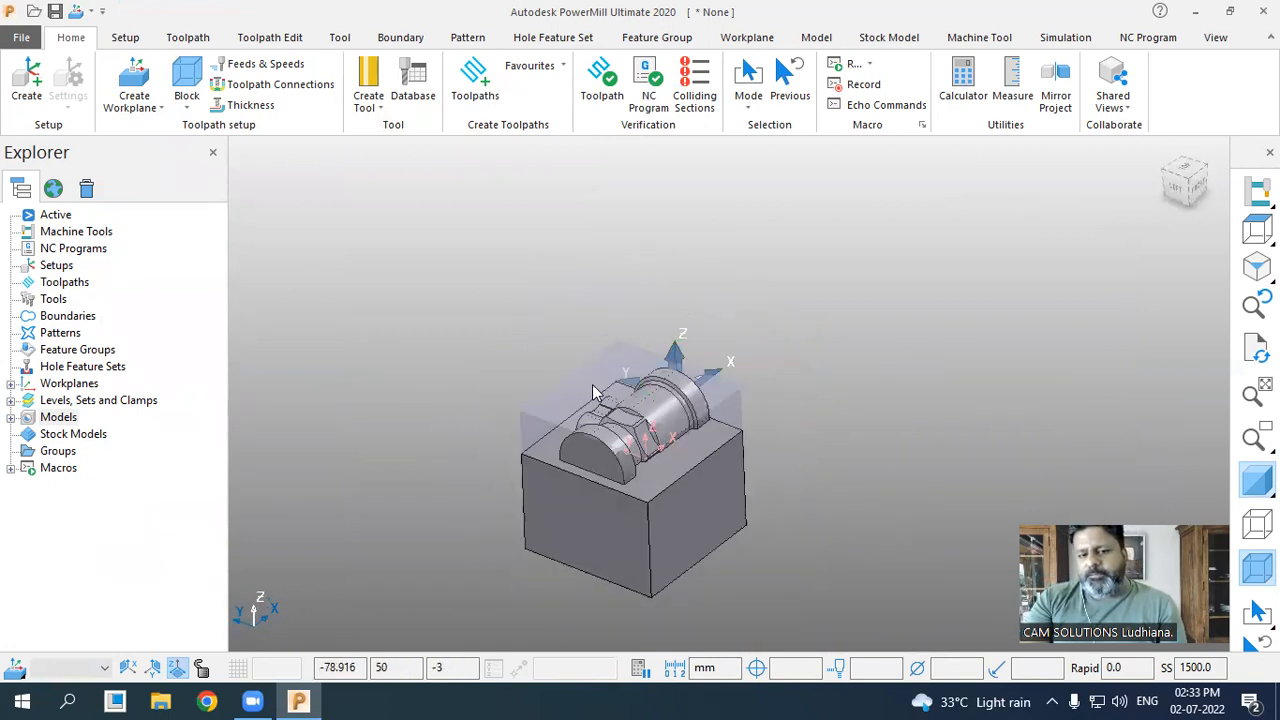
{"action": "scroll", "coordinate": [592, 446], "scroll_direction": "up", "scroll_amount": 2}
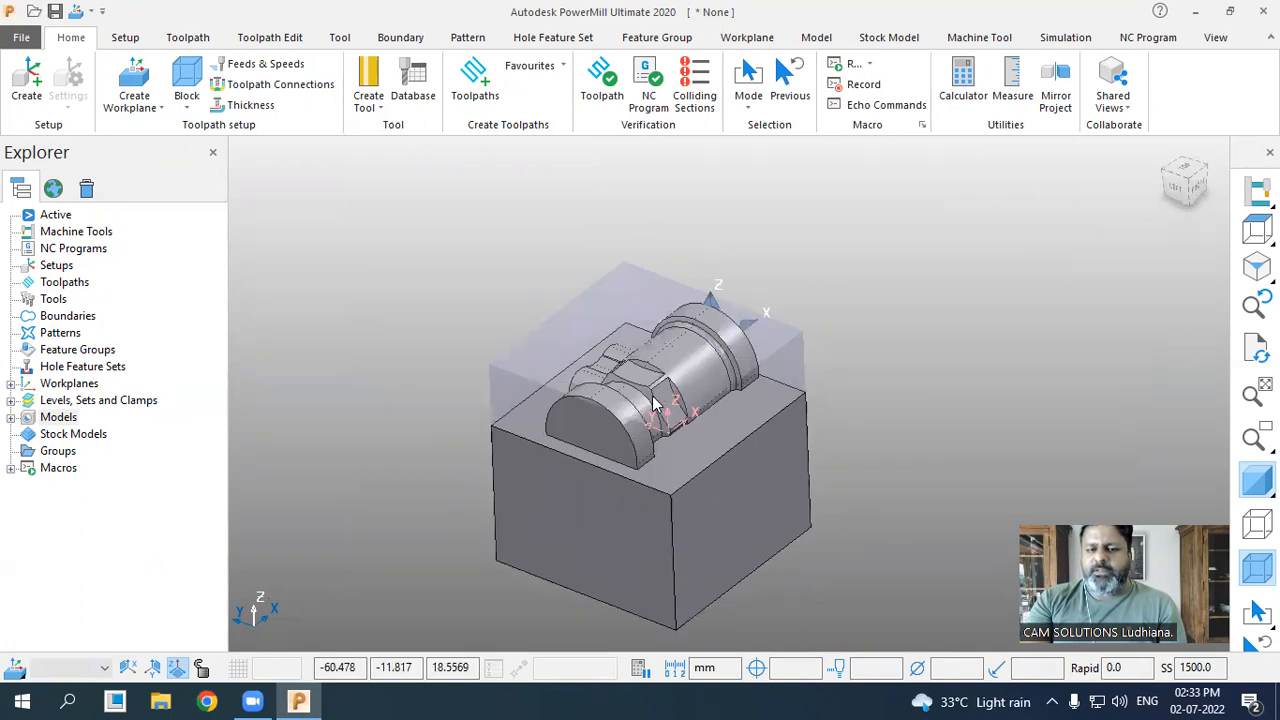
{"action": "middle_click_drag", "start_coordinate": [898, 428], "coordinate": [640, 505]}
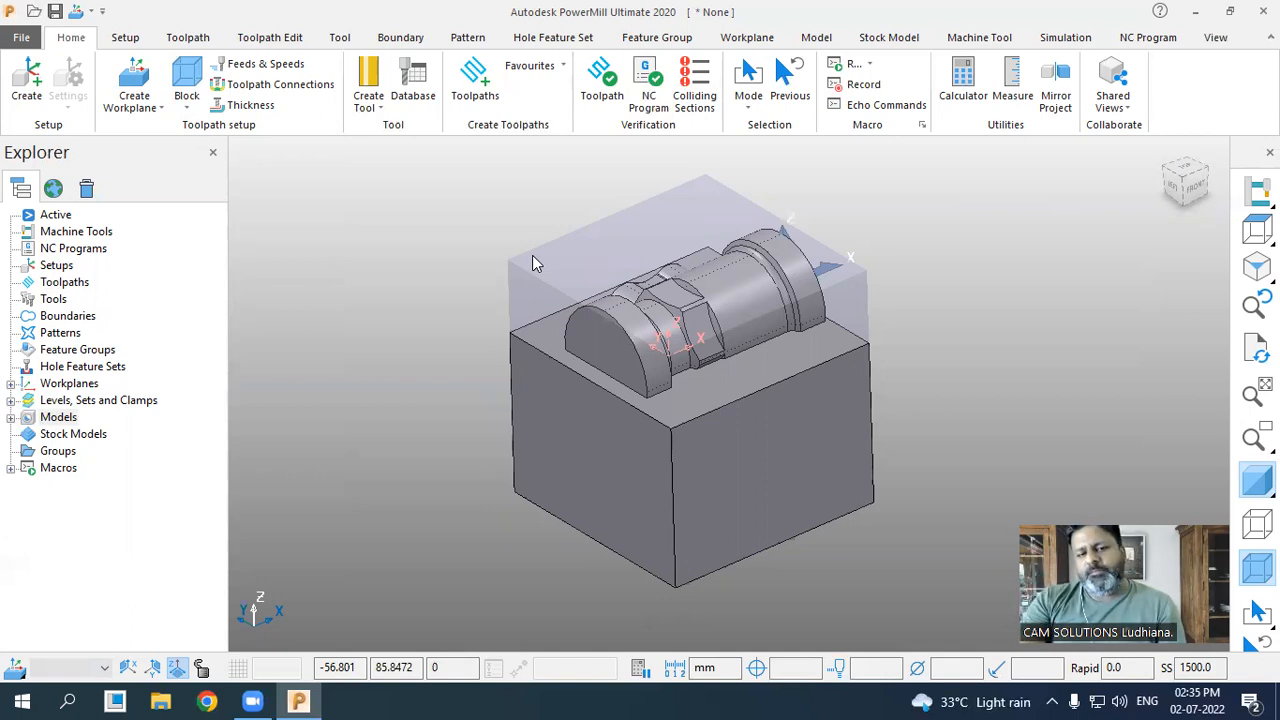
{"action": "scroll", "coordinate": [789, 381], "scroll_direction": "up", "scroll_amount": 3}
{"action": "scroll", "coordinate": [774, 401], "scroll_direction": "down", "scroll_amount": 2}
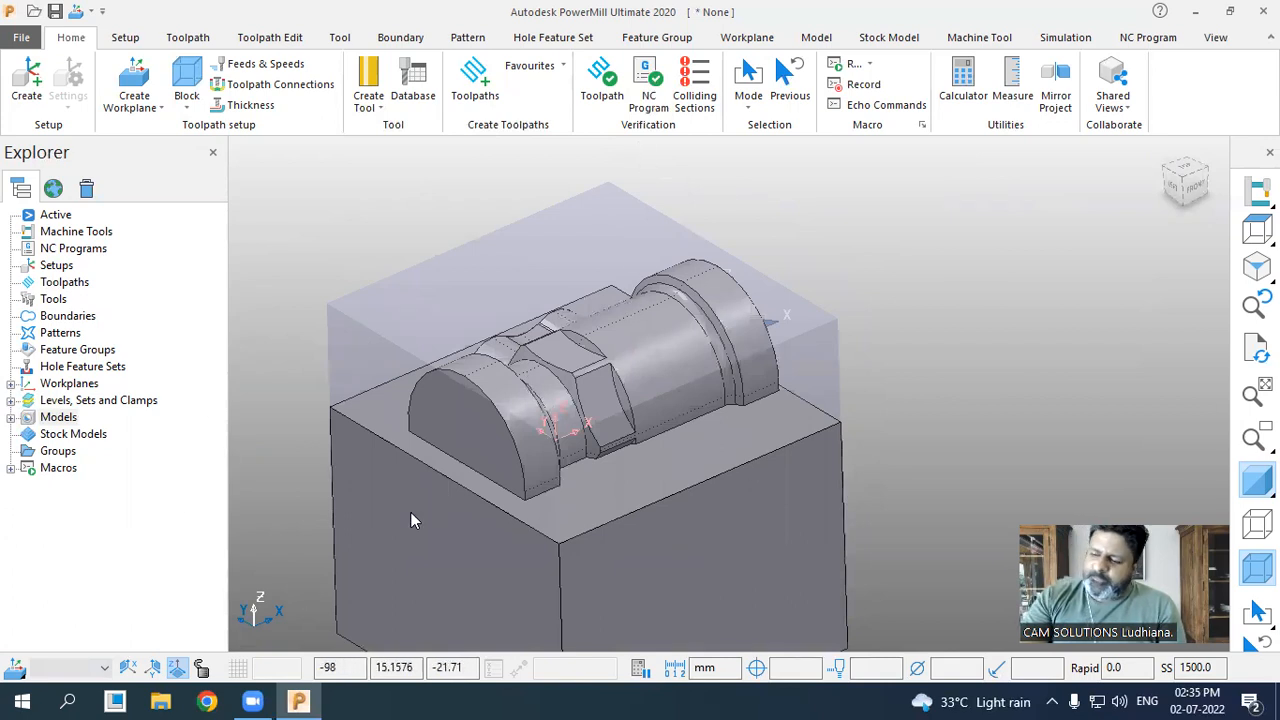
{"action": "scroll", "coordinate": [789, 478], "scroll_direction": "down", "scroll_amount": 1}
{"action": "scroll", "coordinate": [795, 475], "scroll_direction": "up", "scroll_amount": 2}
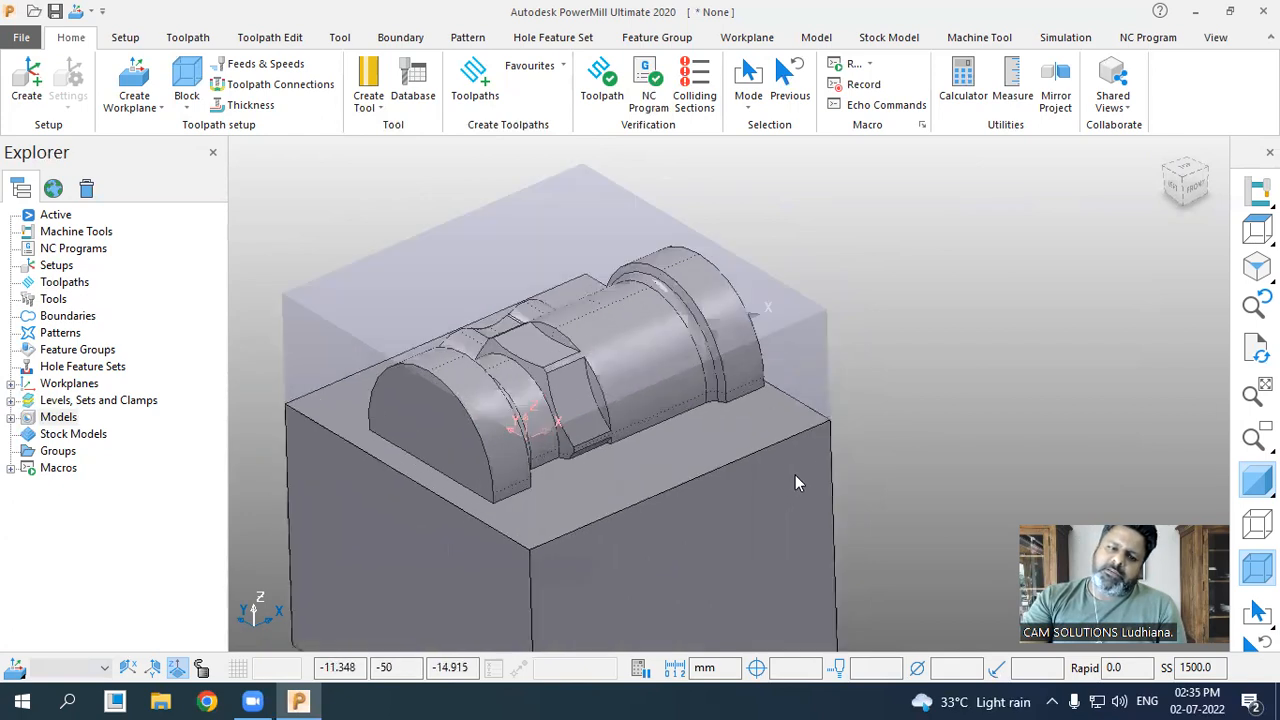
{"action": "middle_click_drag", "start_coordinate": [808, 414], "coordinate": [822, 421]}
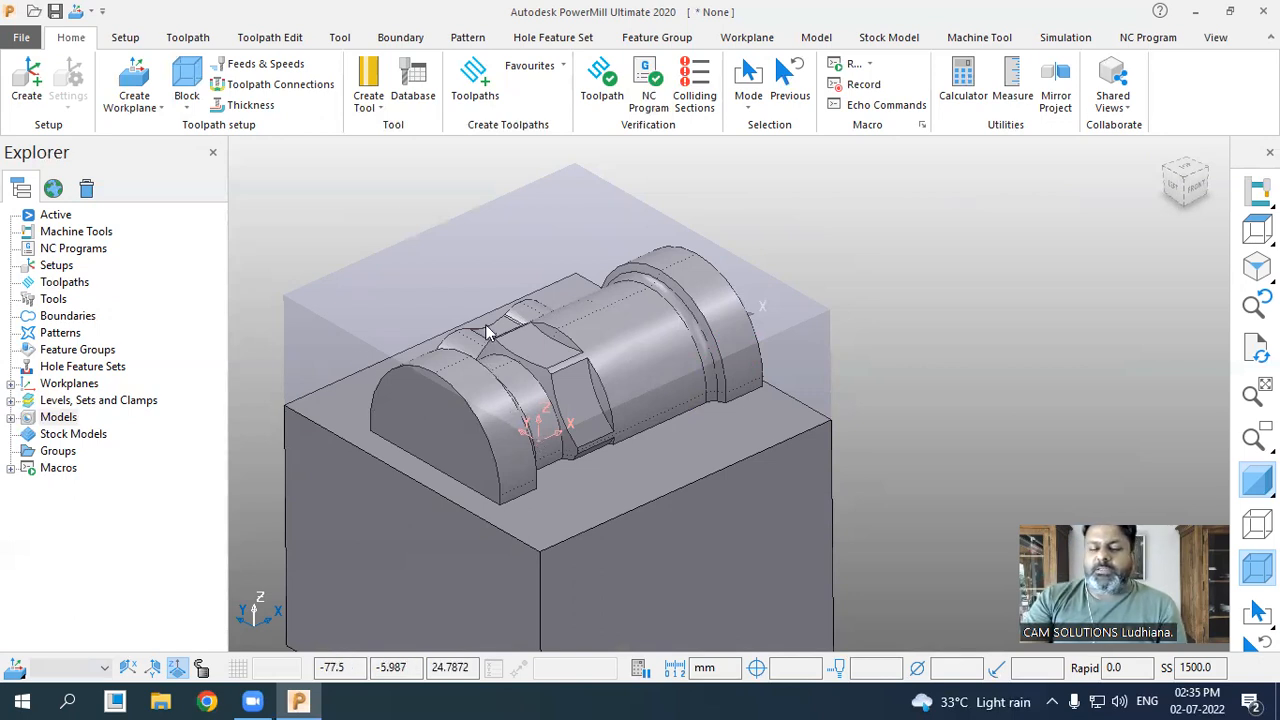
- Create an end mill tool with a diameter of 10 mm, checking its size against the block
{"action": "left_click", "coordinate": [372, 108]}
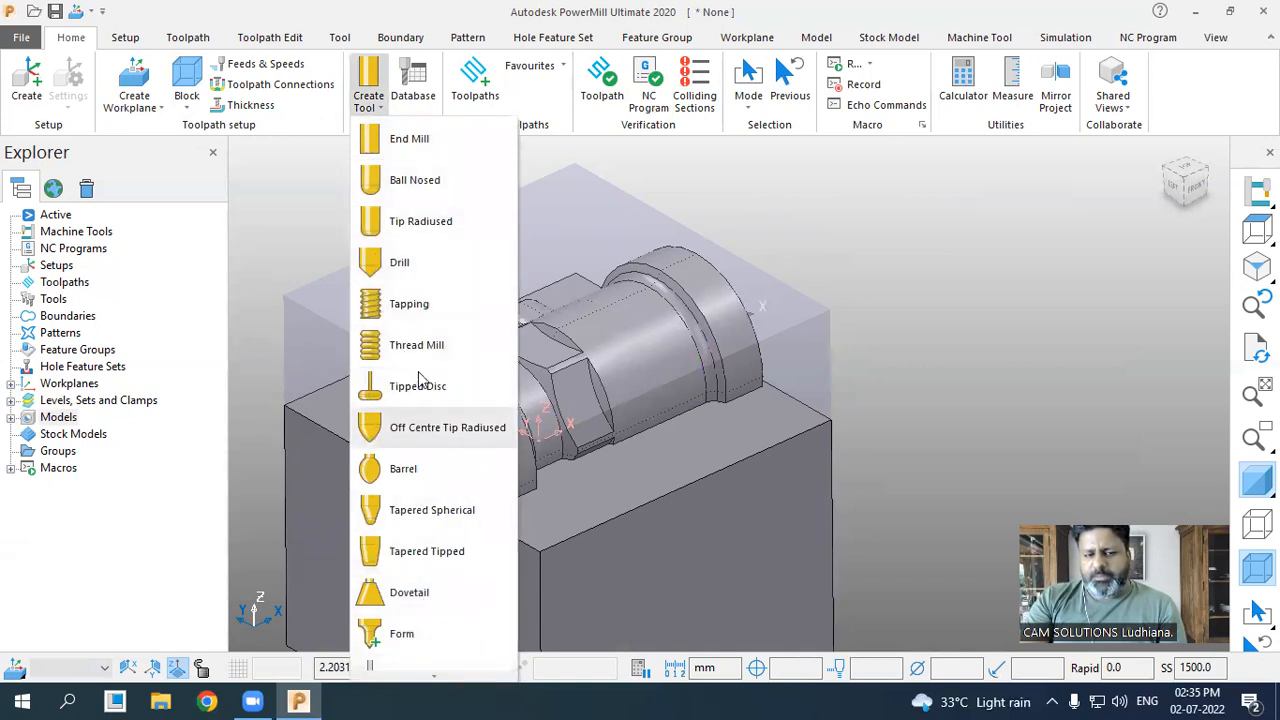
{"action": "left_click", "coordinate": [415, 157]}
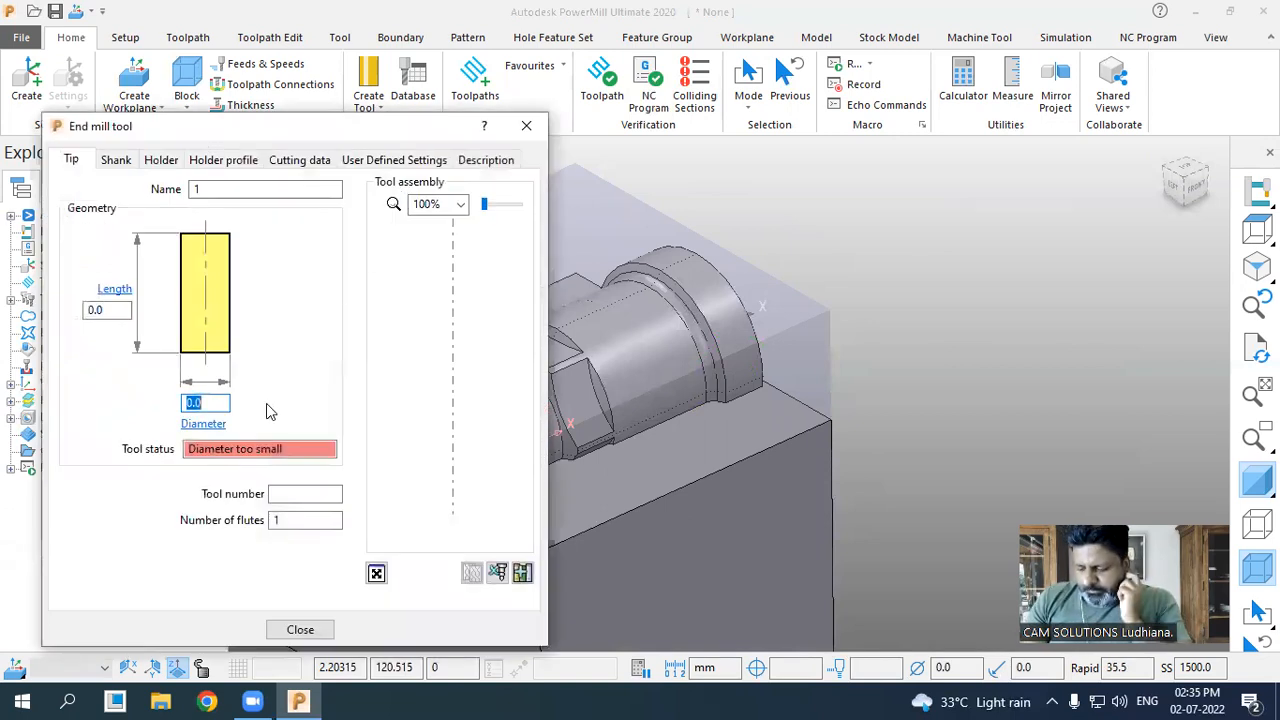
{"action": "type", "text": "10"}
{"action": "key", "text": "Return"}
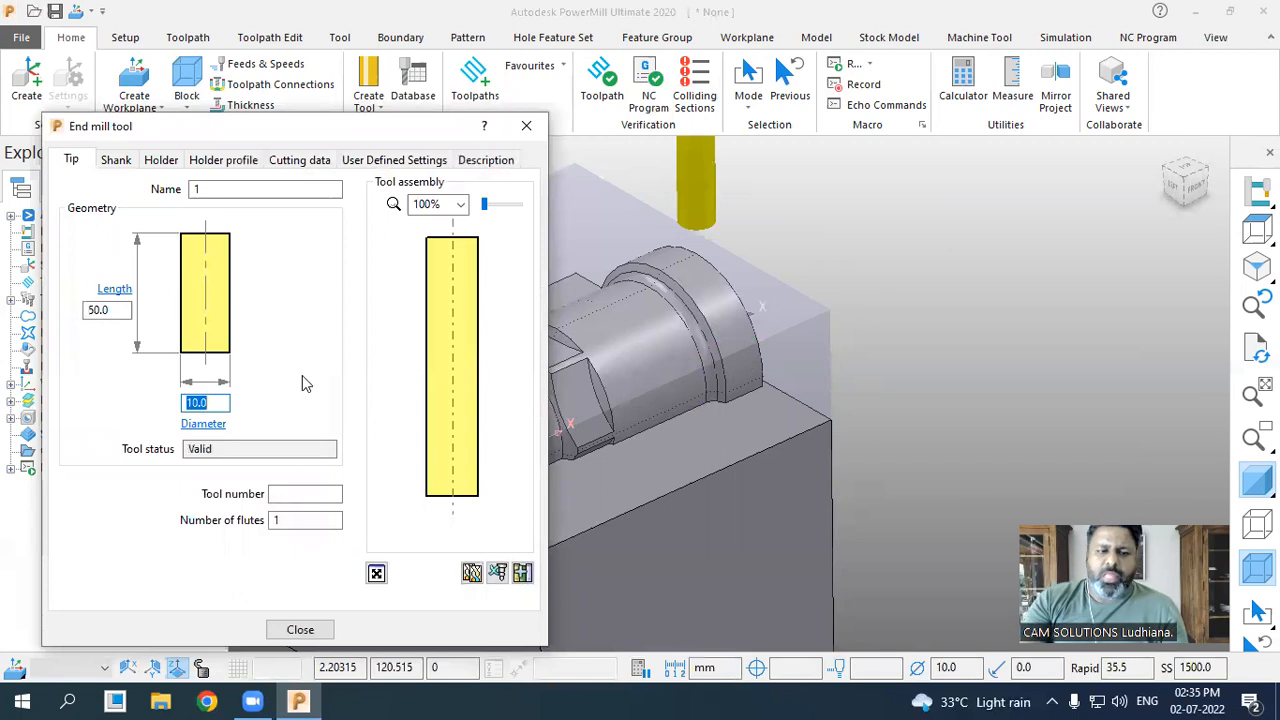
{"action": "scroll", "coordinate": [876, 427], "scroll_direction": "down", "scroll_amount": 4}
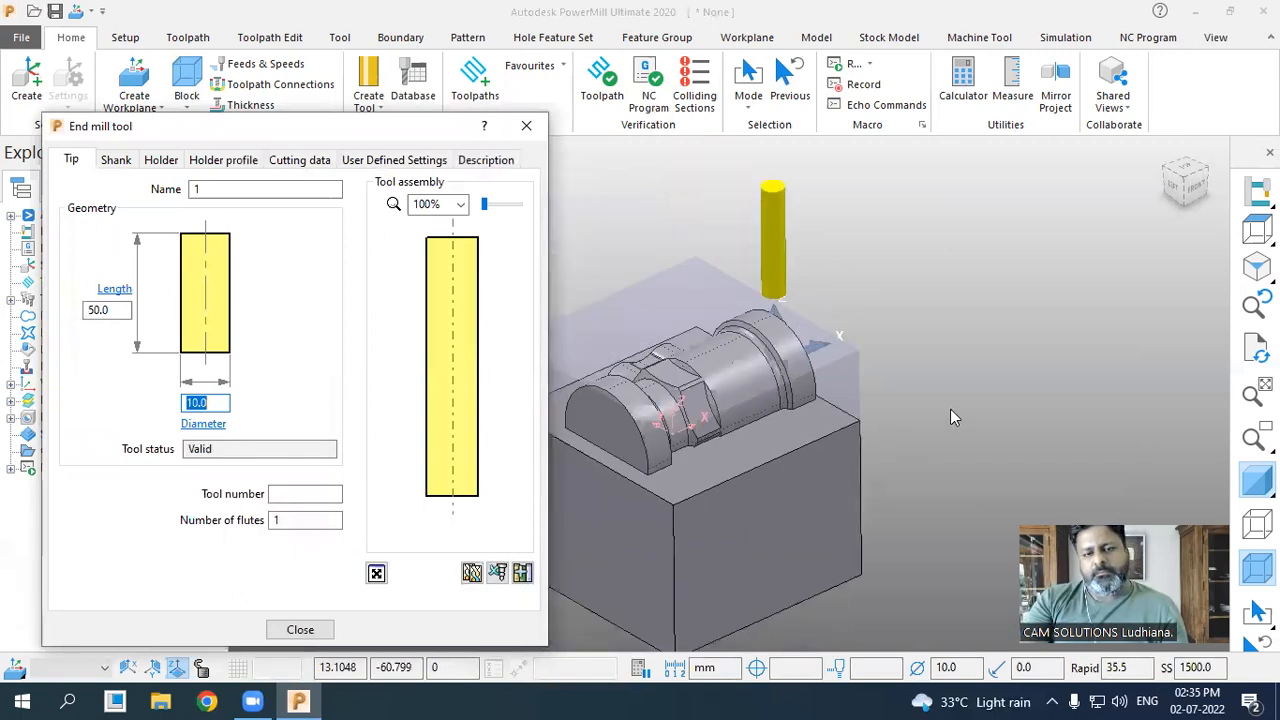
{"action": "scroll", "coordinate": [950, 409], "scroll_direction": "down", "scroll_amount": 3}
{"action": "scroll", "coordinate": [695, 419], "scroll_direction": "up", "scroll_amount": 2}
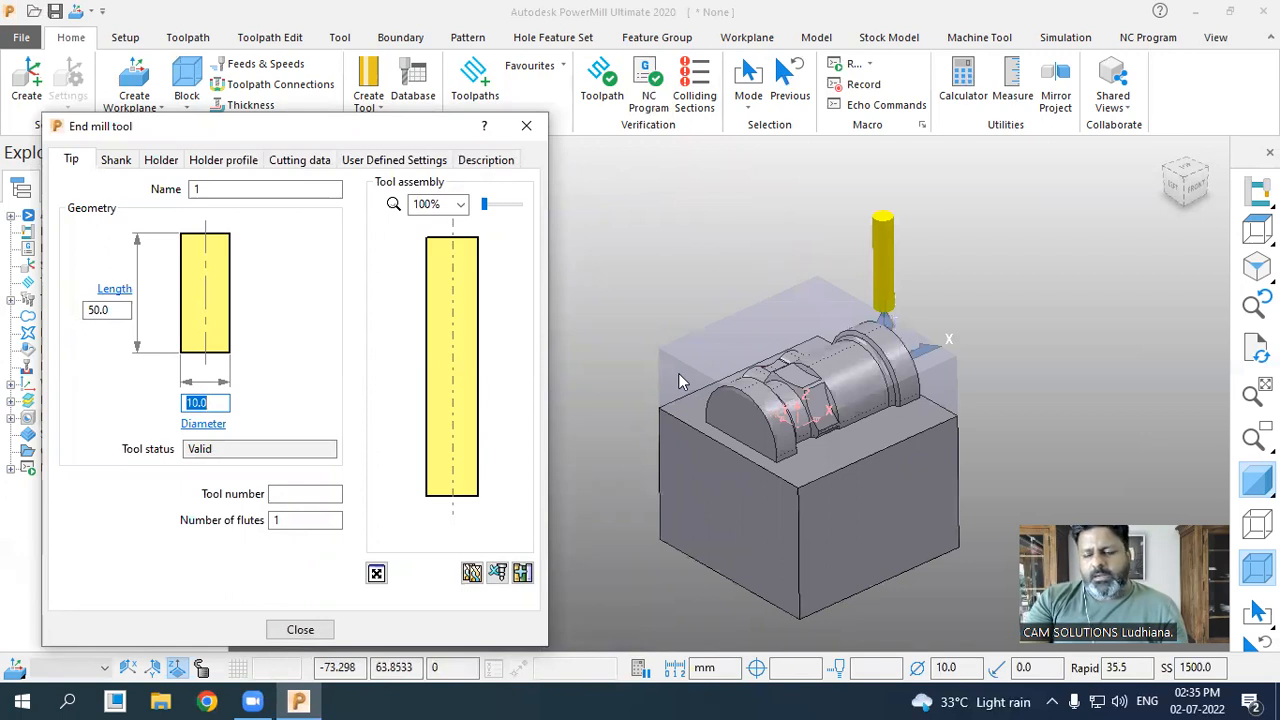
{"action": "double_click", "coordinate": [118, 312]}
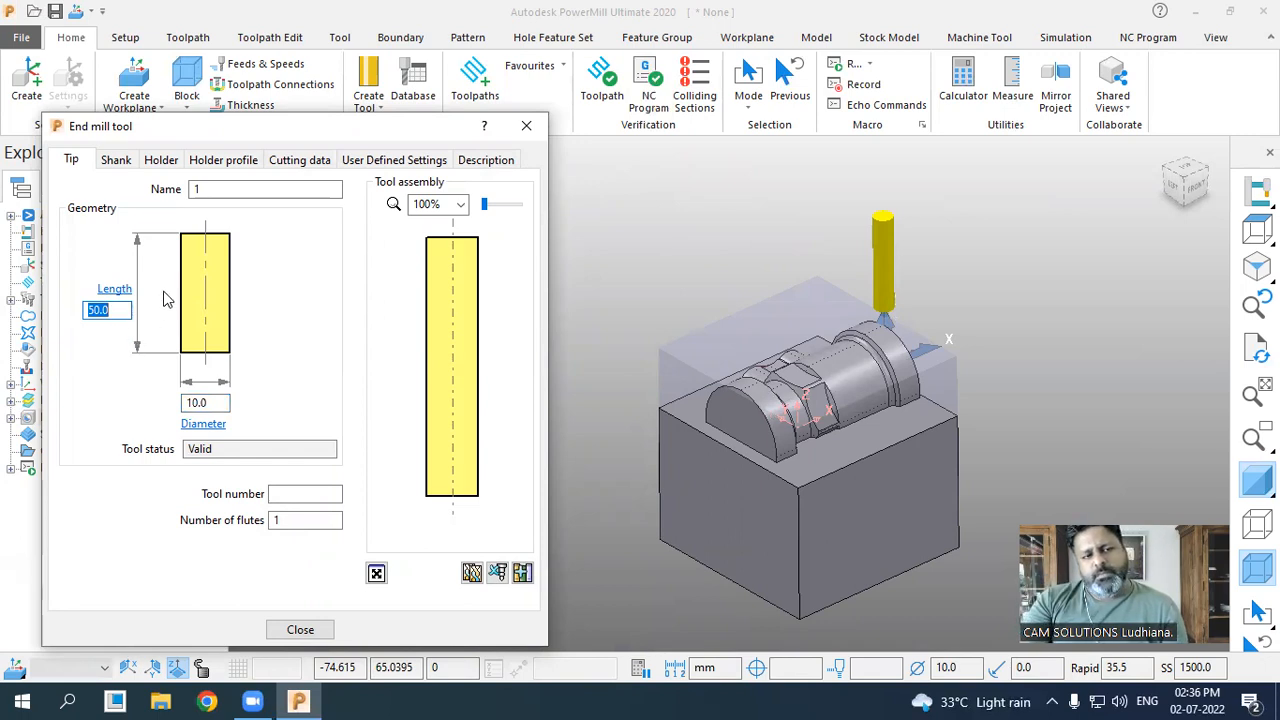
- Name the end mill end_mill10 and assign it tool number 1
{"action": "double_click", "coordinate": [215, 189]}
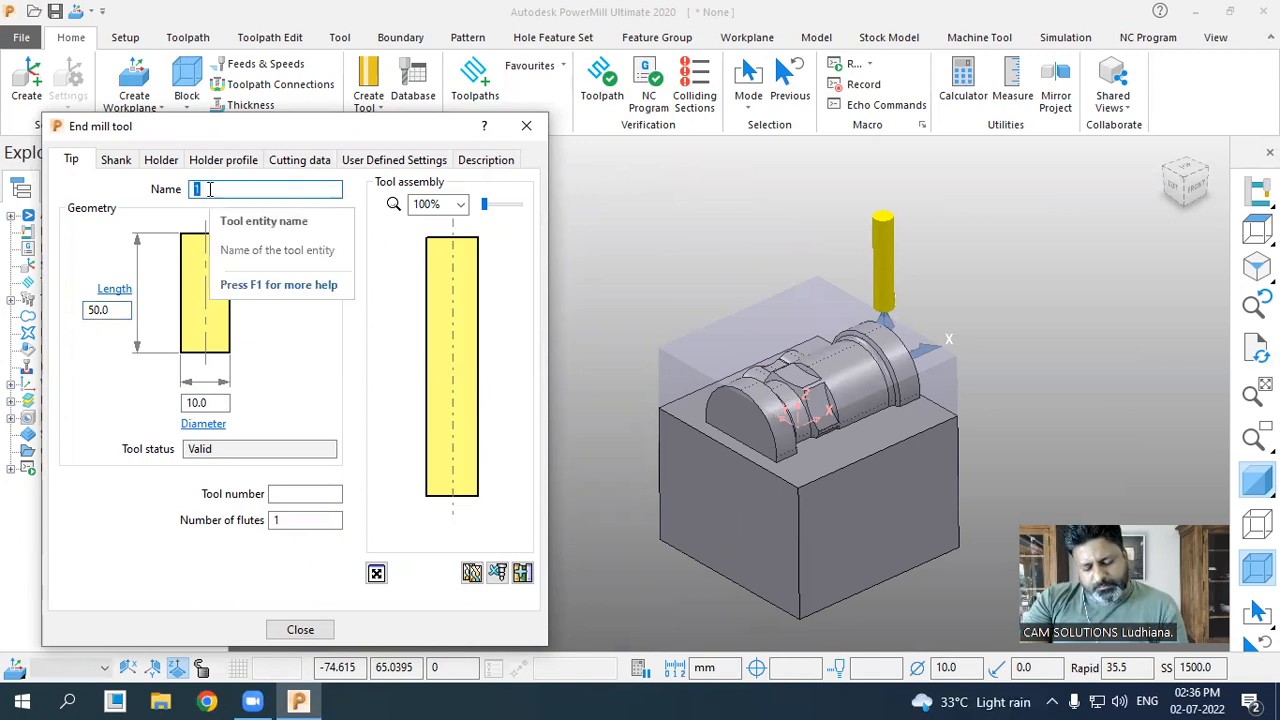
{"action": "type", "text": "end "}
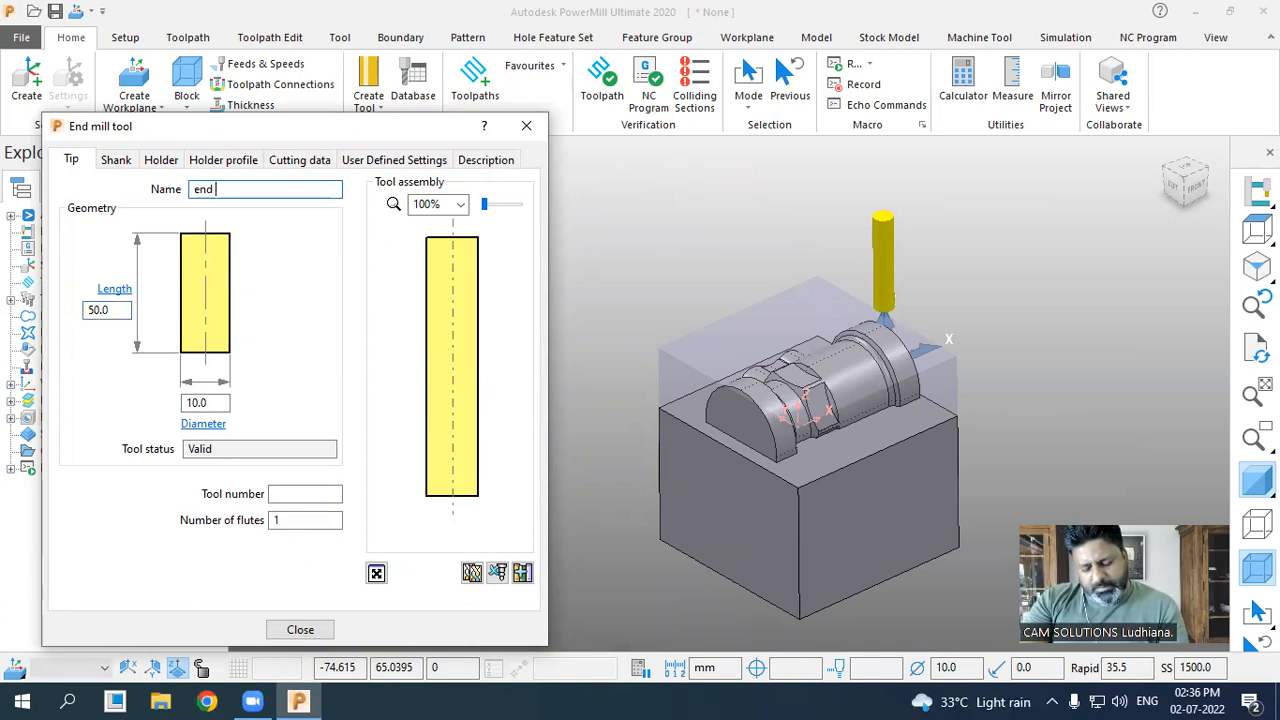
{"action": "type", "text": "mill"}
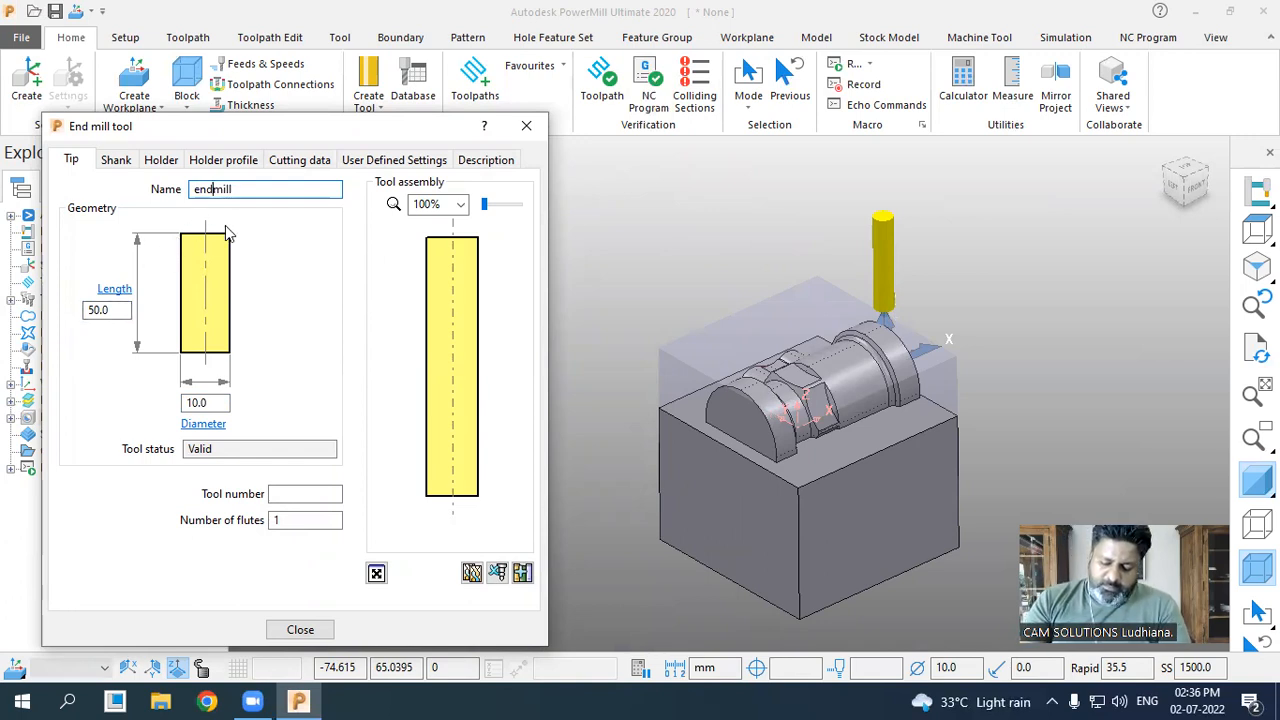
{"action": "type", "text": "_"}
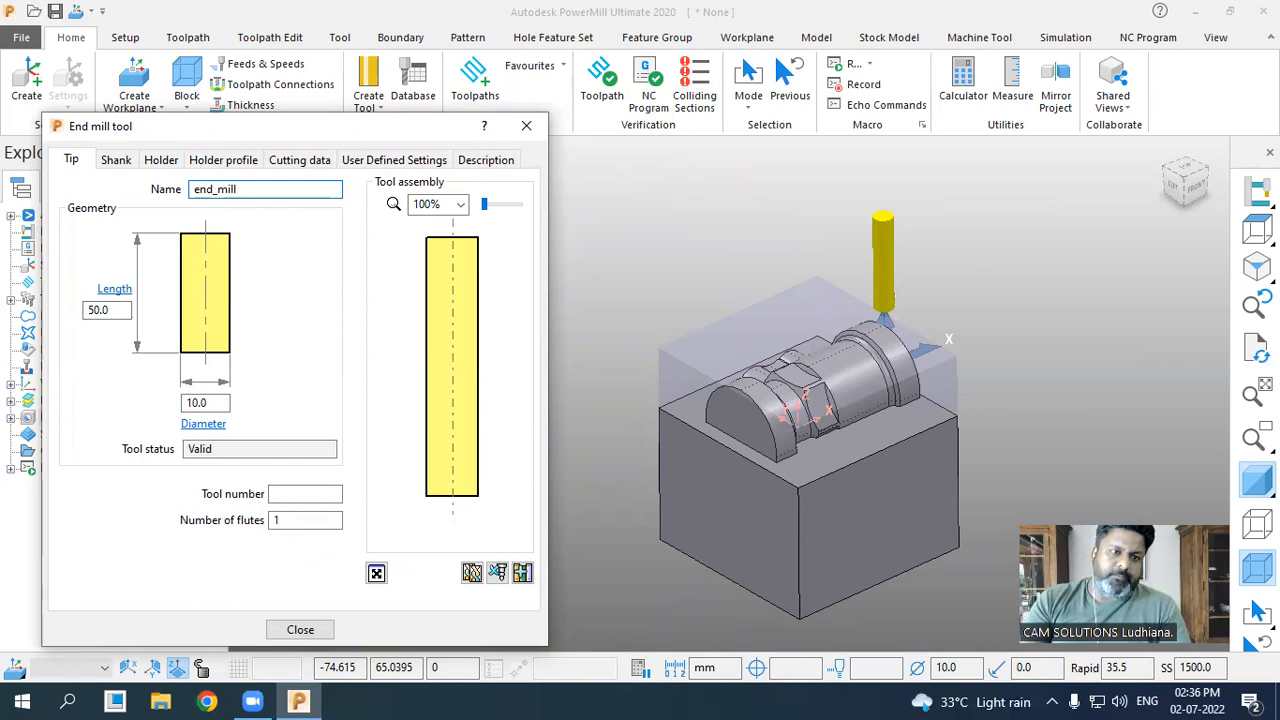
{"action": "left_click", "coordinate": [256, 190]}
{"action": "type", "text": "10"}
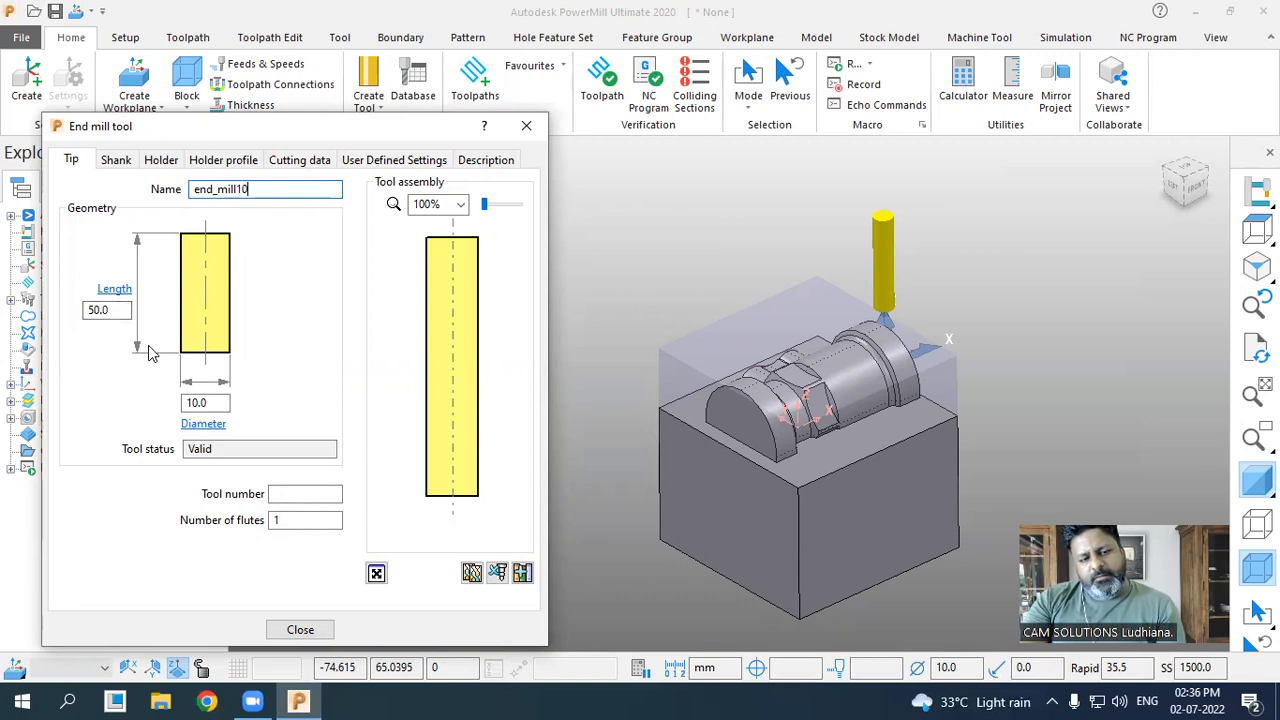
{"action": "left_click", "coordinate": [282, 490]}
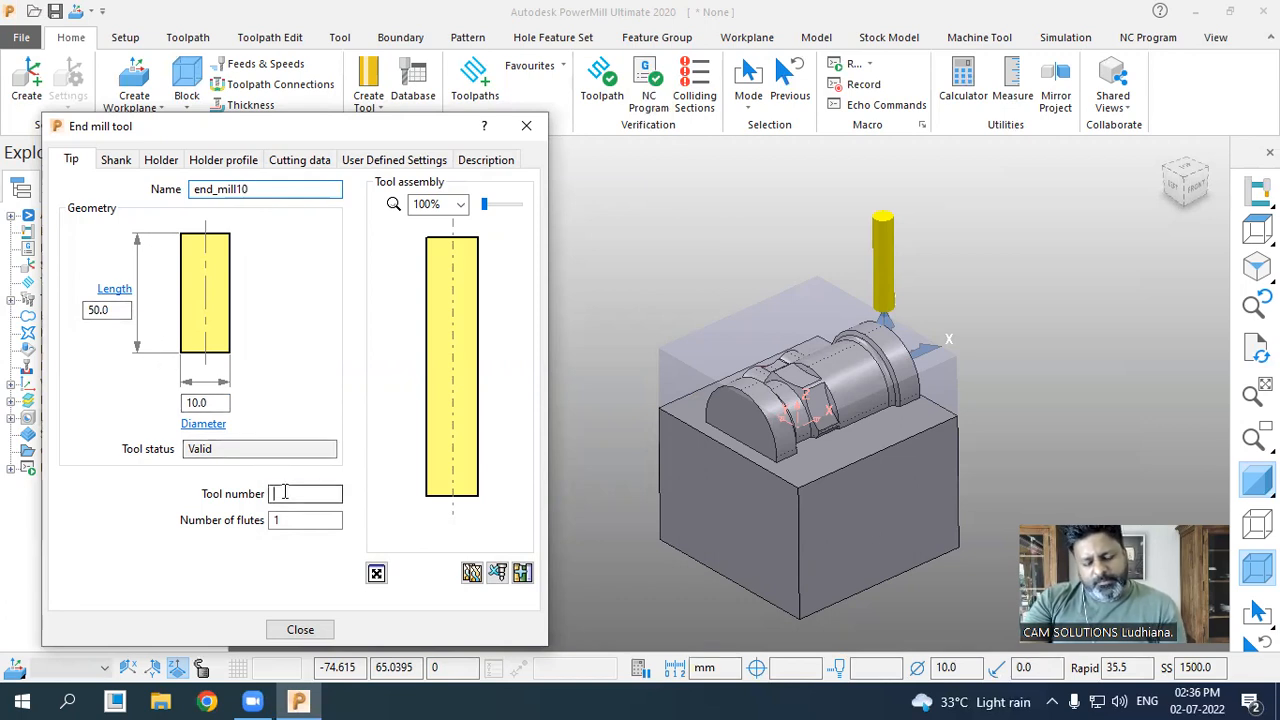
{"action": "type", "text": "1"}
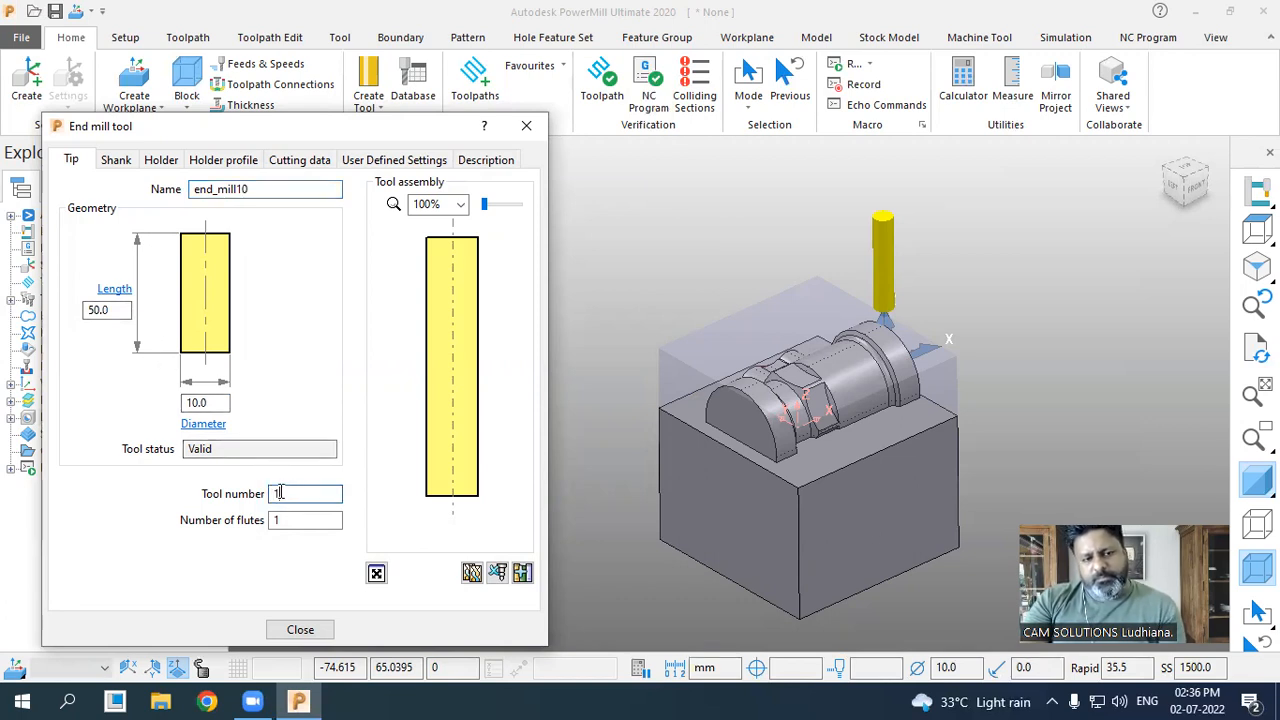
- Add one shank component and one holder component to the end mill, keeping their default dimensions
{"action": "left_click", "coordinate": [118, 163]}
{"action": "left_click", "coordinate": [199, 244]}
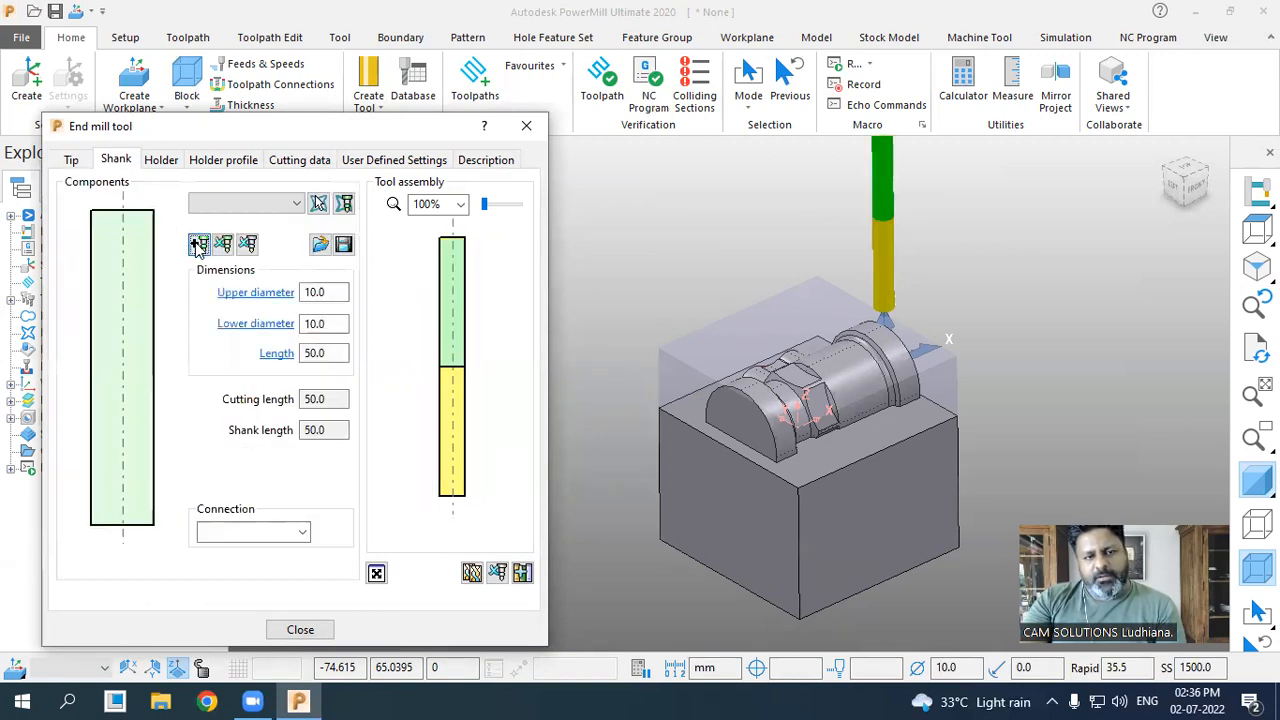
{"action": "left_click", "coordinate": [160, 160]}
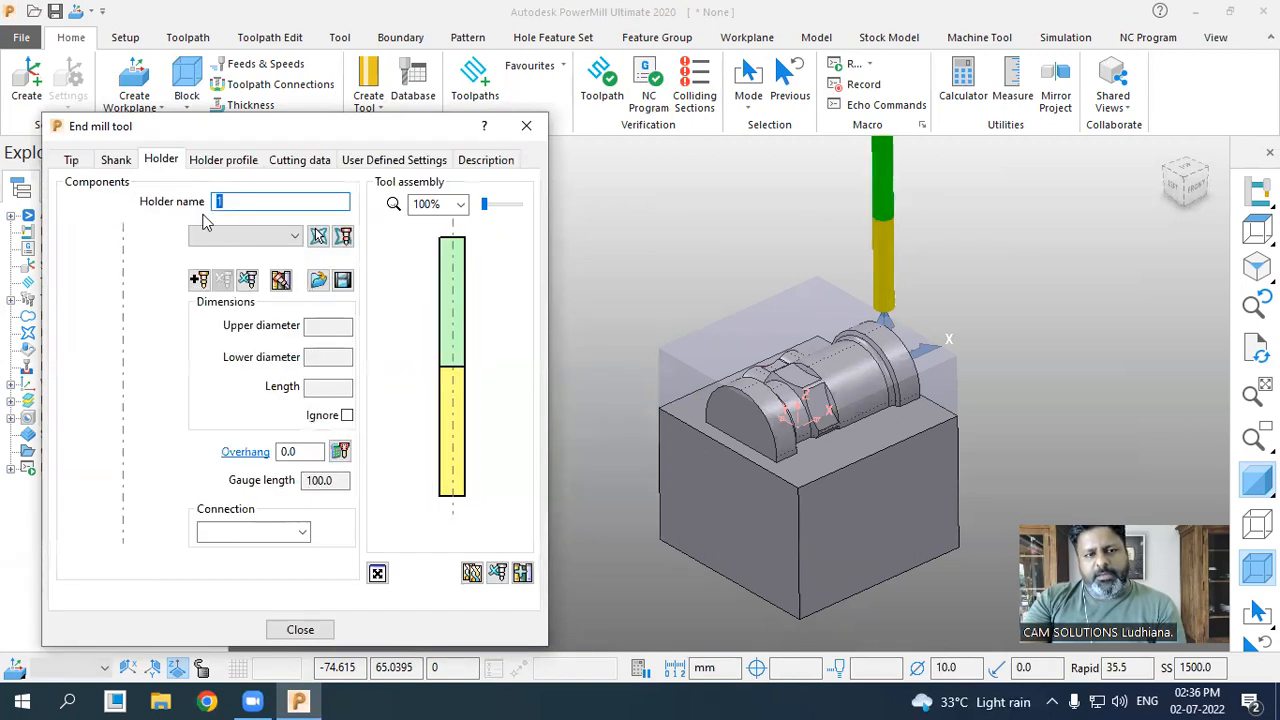
{"action": "left_click", "coordinate": [200, 280]}
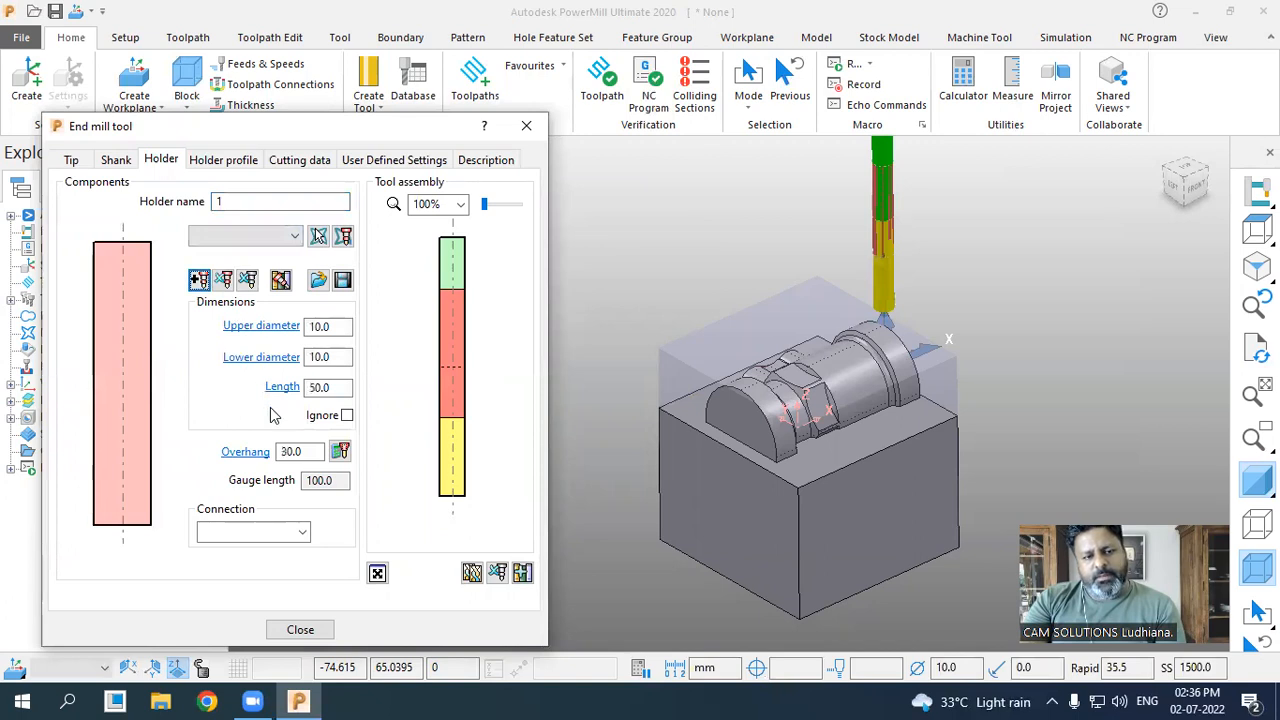
- Try an overhang of 150 for the tool holder and settle on 100
{"action": "double_click", "coordinate": [303, 451]}
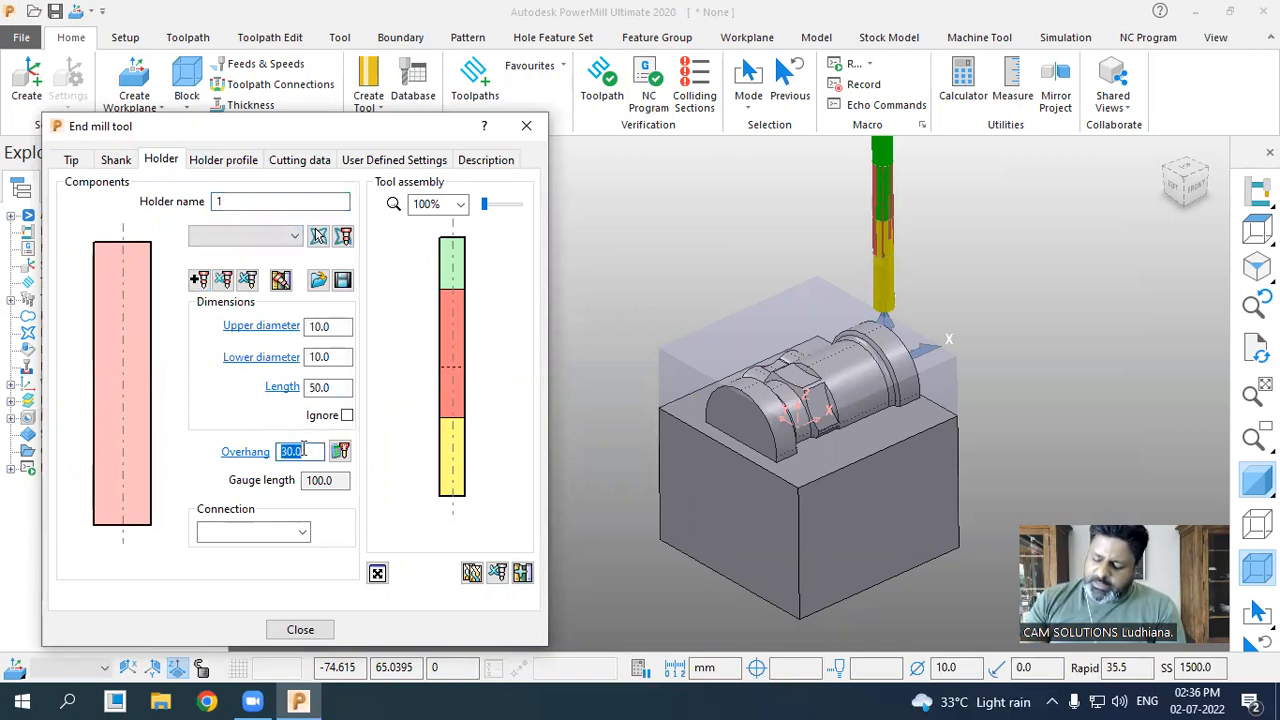
{"action": "type", "text": "150"}
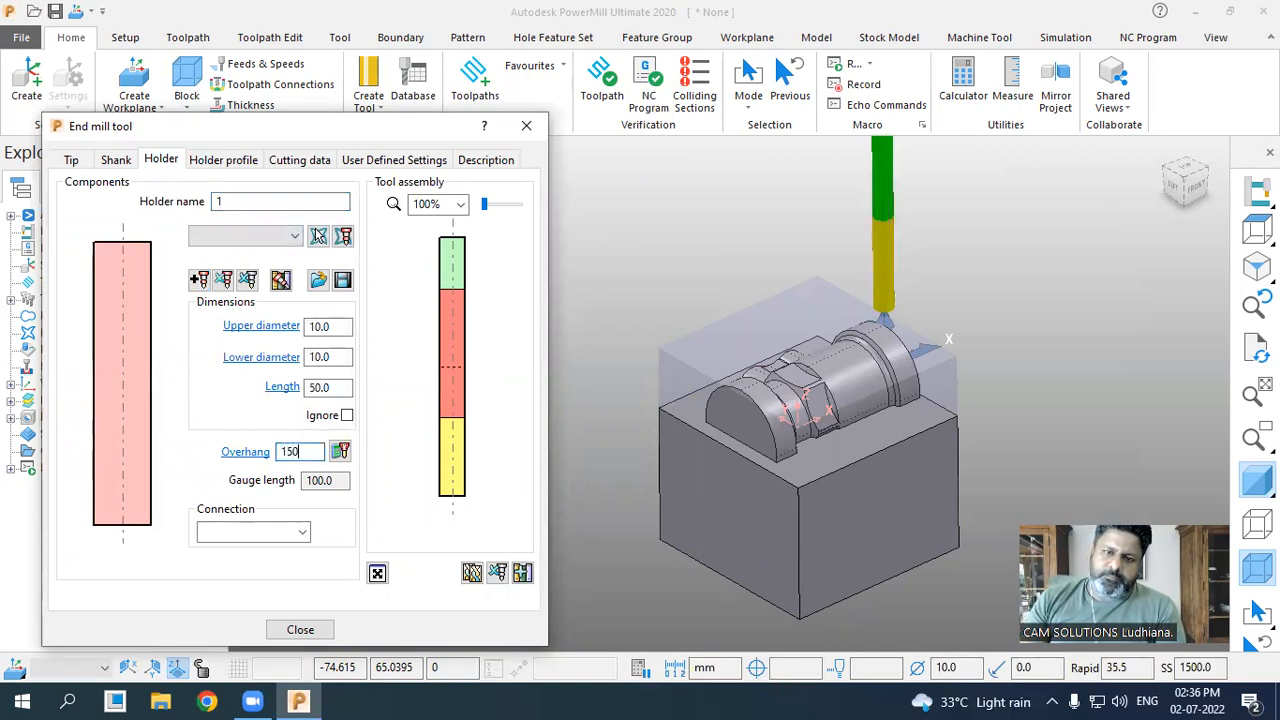
{"action": "key", "text": "Return"}
{"action": "type", "text": "100"}
{"action": "key", "text": "Return"}
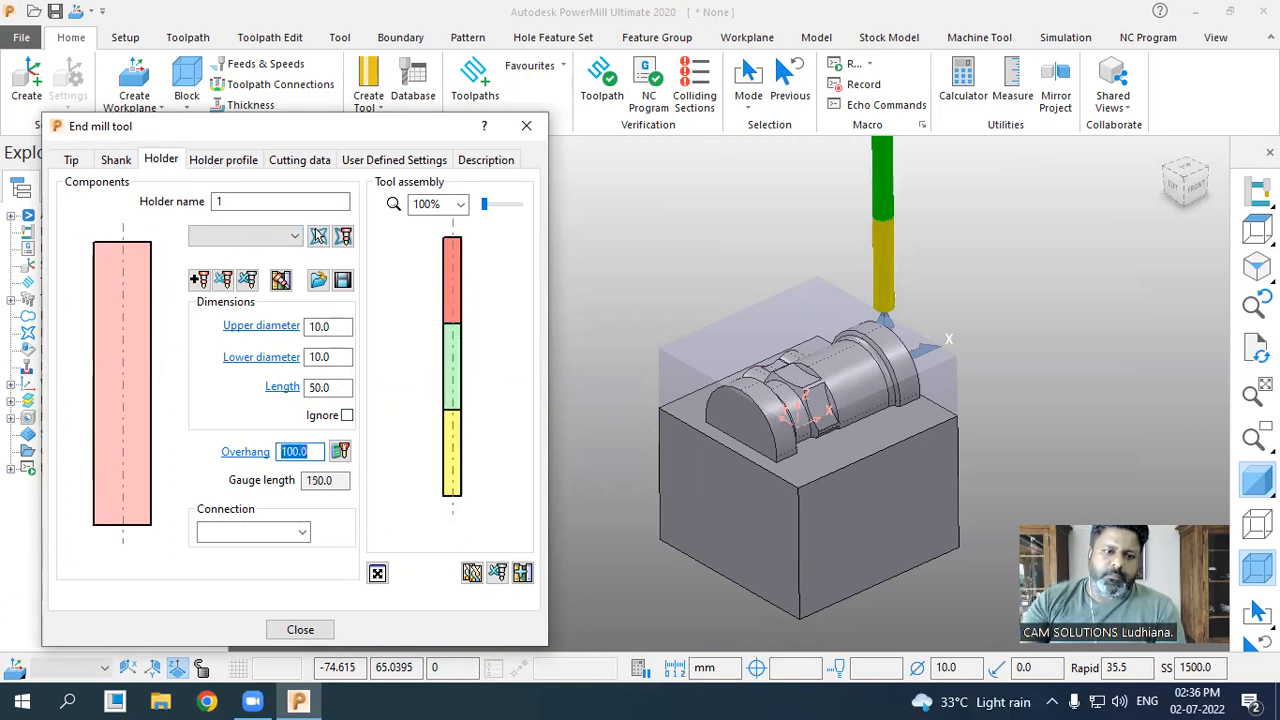
- Set both the upper and lower diameters of the tool holder to 20 mm and check it above the block
{"action": "double_click", "coordinate": [327, 327]}
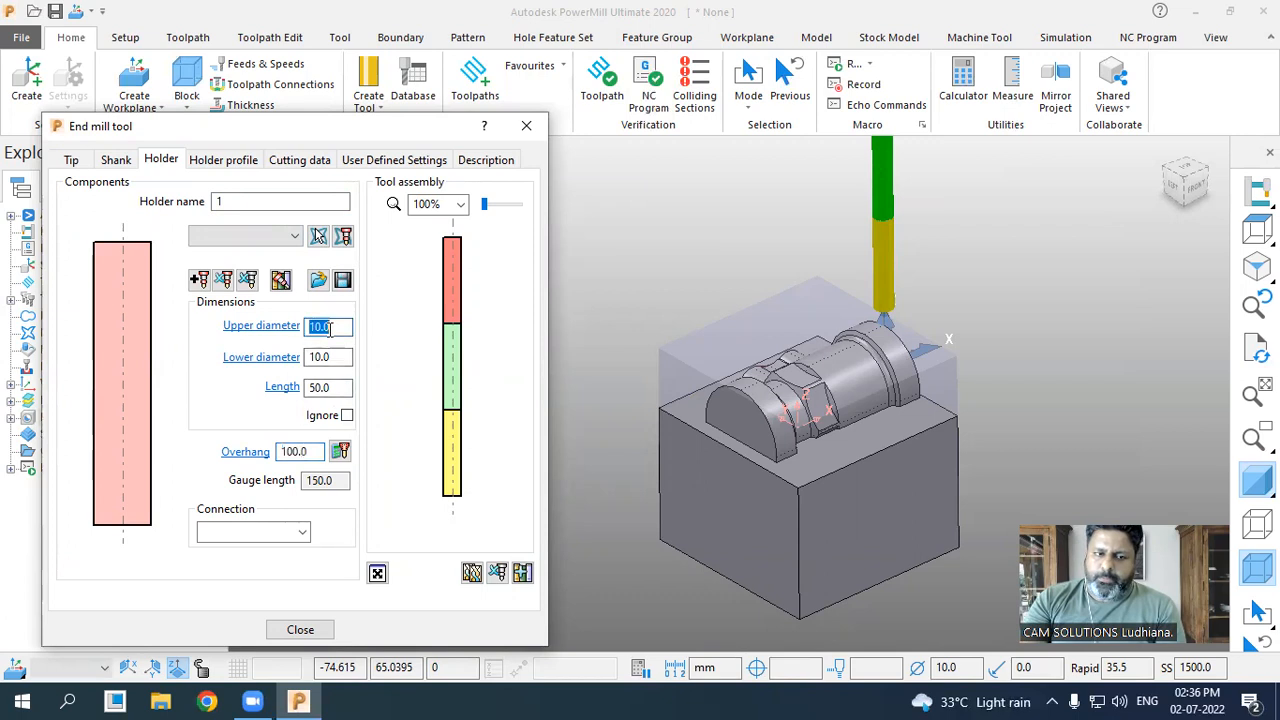
{"action": "type", "text": "20"}
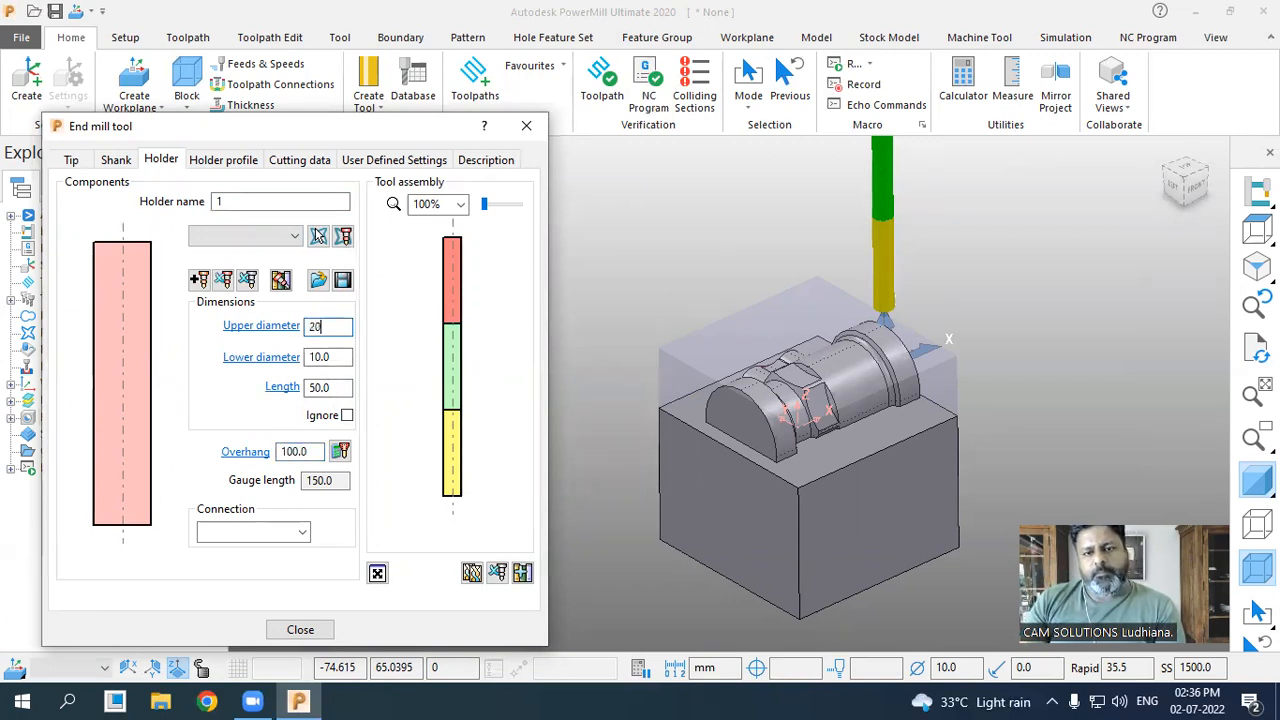
{"action": "key", "text": "Return"}
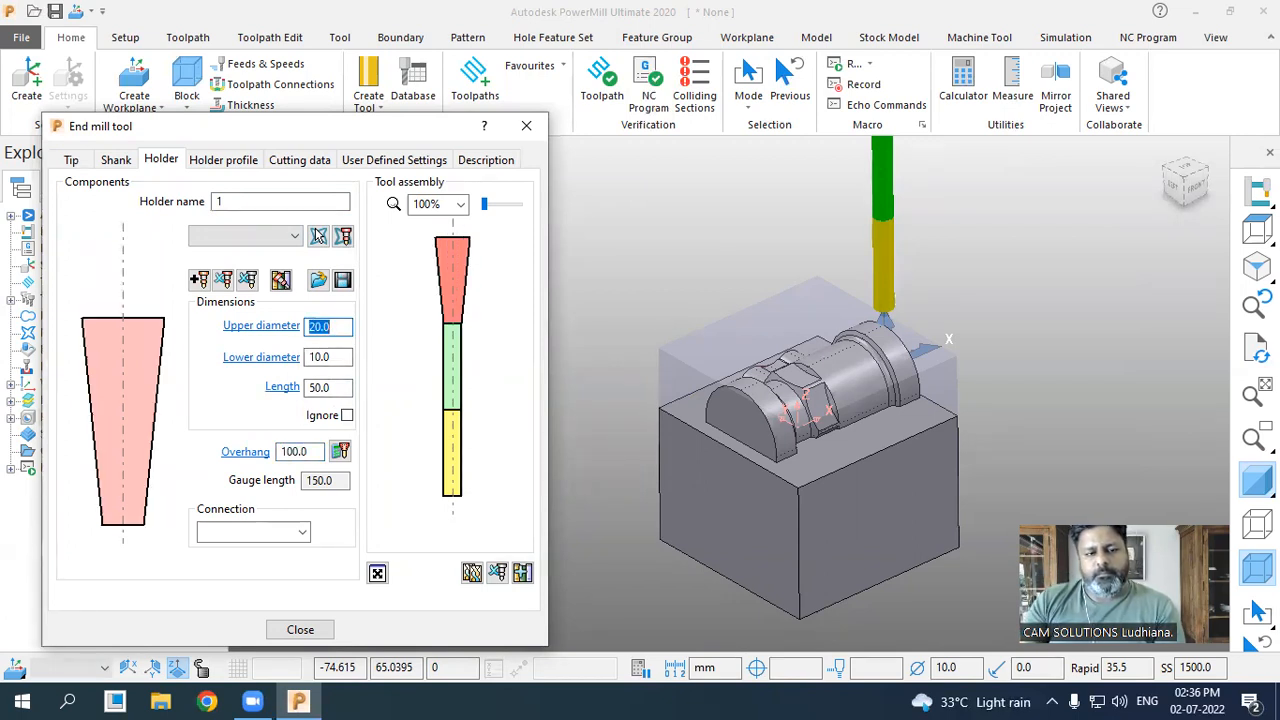
{"action": "double_click", "coordinate": [346, 358]}
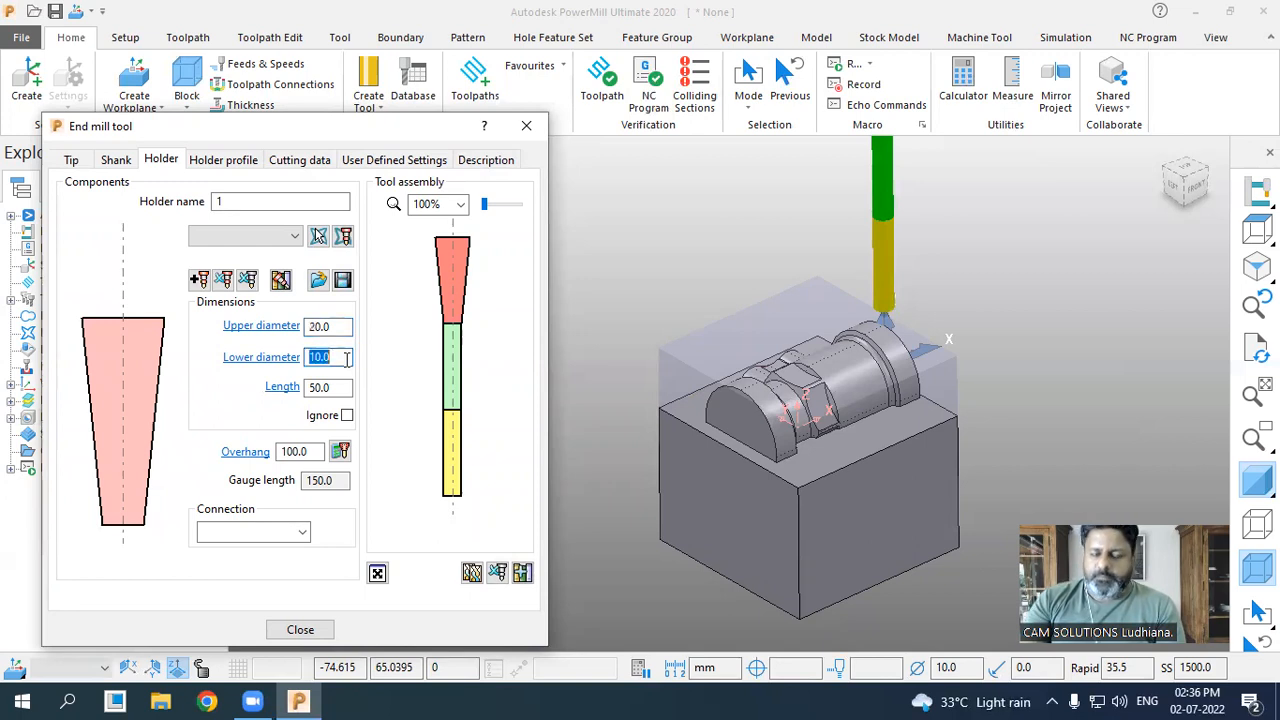
{"action": "type", "text": "20"}
{"action": "key", "text": "Return"}
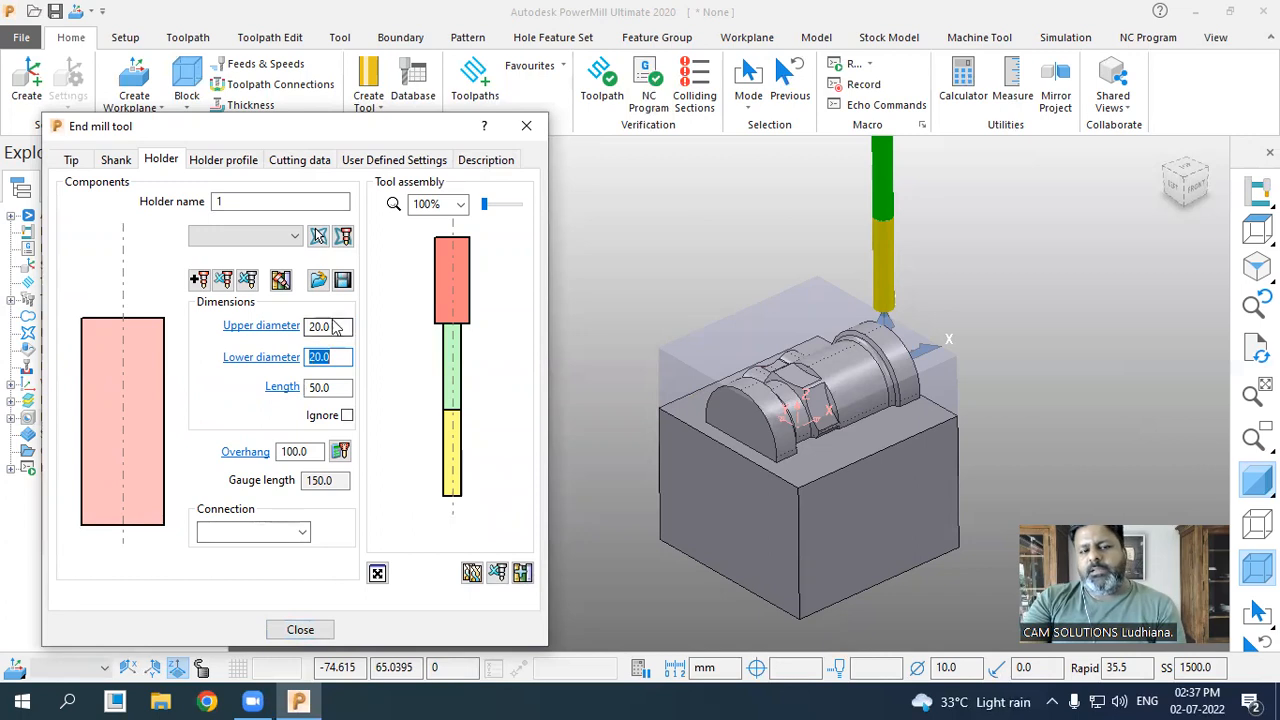
{"action": "scroll", "coordinate": [963, 425], "scroll_direction": "down", "scroll_amount": 1}
{"action": "scroll", "coordinate": [957, 410], "scroll_direction": "down", "scroll_amount": 2}
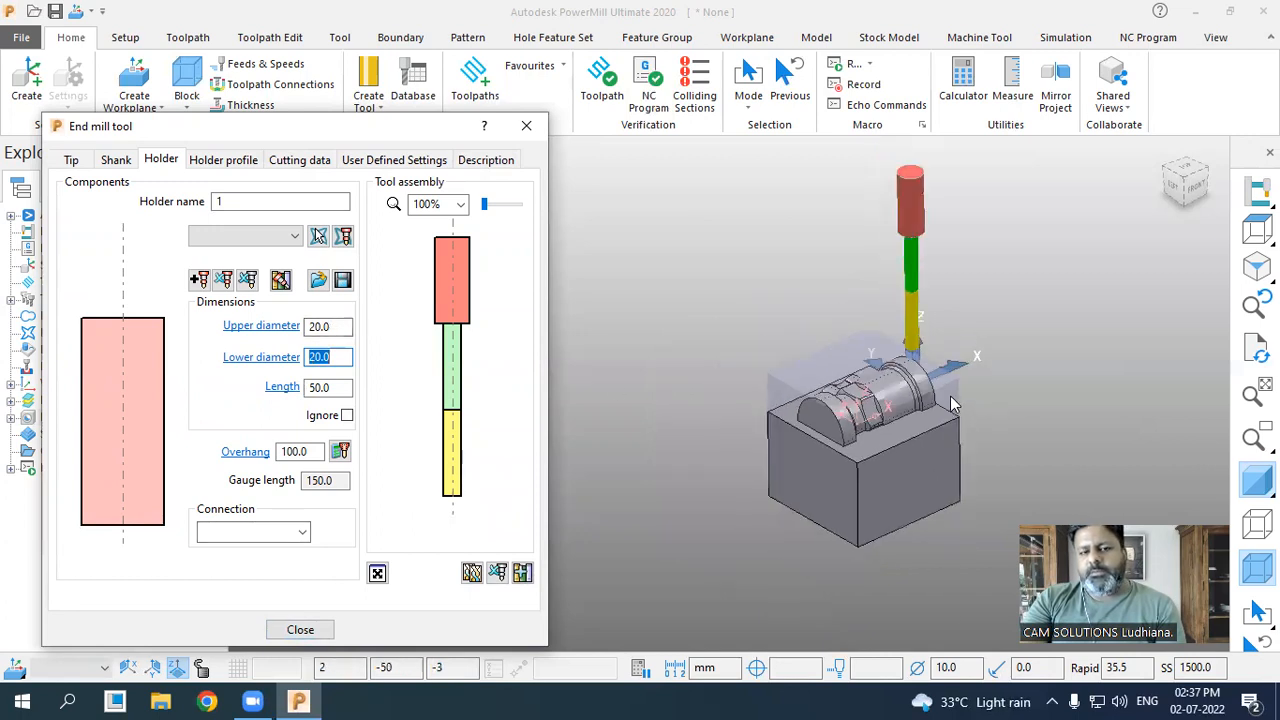
{"action": "scroll", "coordinate": [950, 395], "scroll_direction": "up", "scroll_amount": 3}
- Review the end mill's tip, shank and holder definitions, then close the tool definition
{"action": "left_click", "coordinate": [66, 160]}
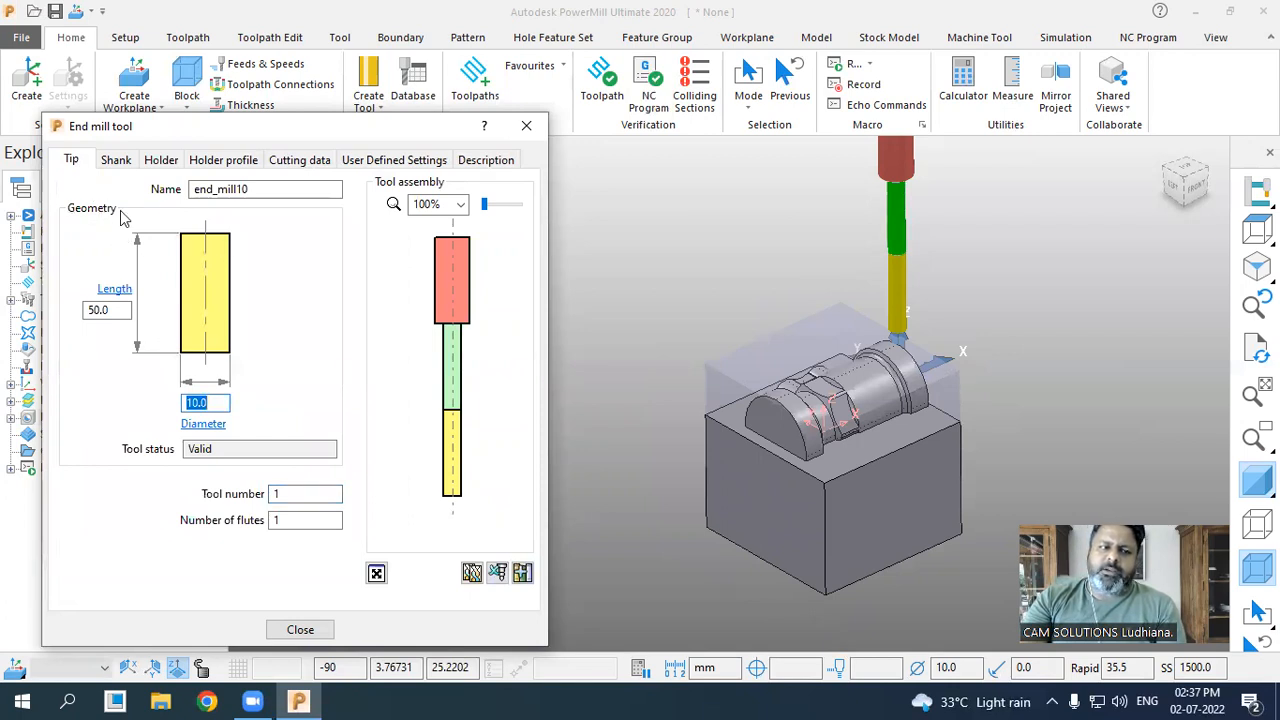
{"action": "left_click", "coordinate": [128, 163]}
{"action": "left_click", "coordinate": [160, 163]}
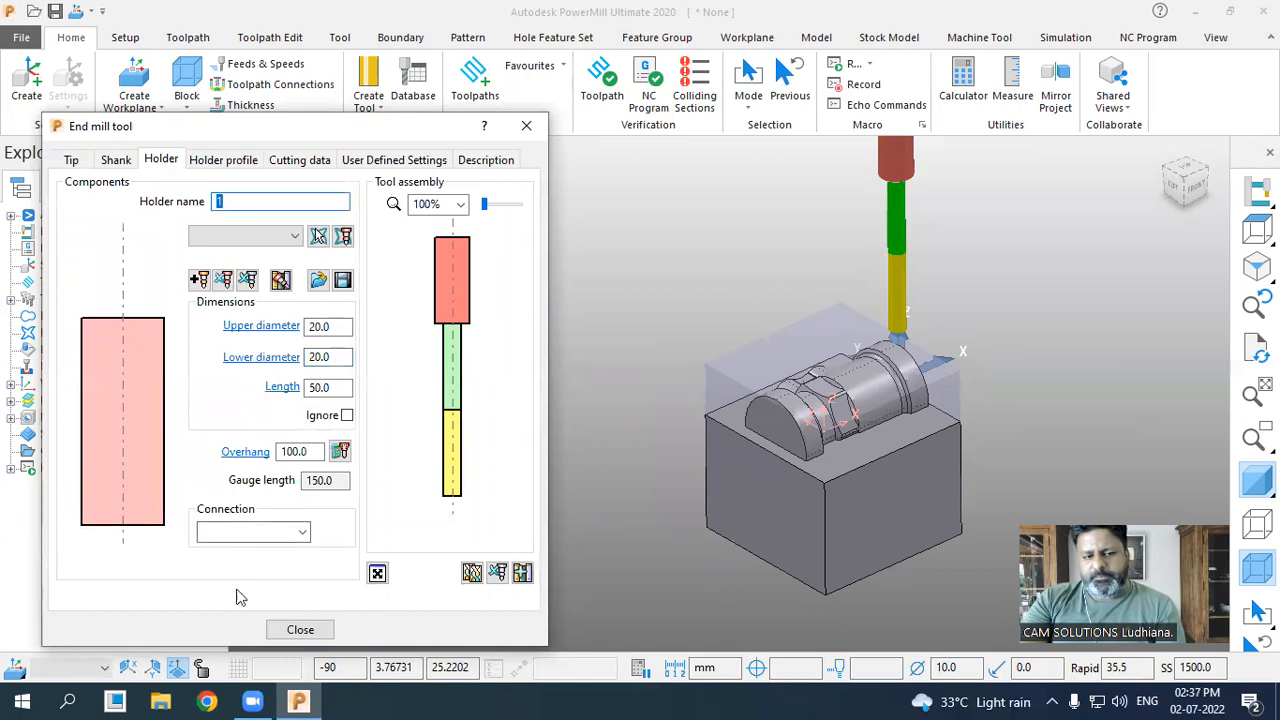
{"action": "left_click", "coordinate": [293, 629]}
- Hide the global transform axes in the graphics view while keeping the active axes displayed
{"action": "scroll", "coordinate": [334, 555], "scroll_direction": "down", "scroll_amount": 2}
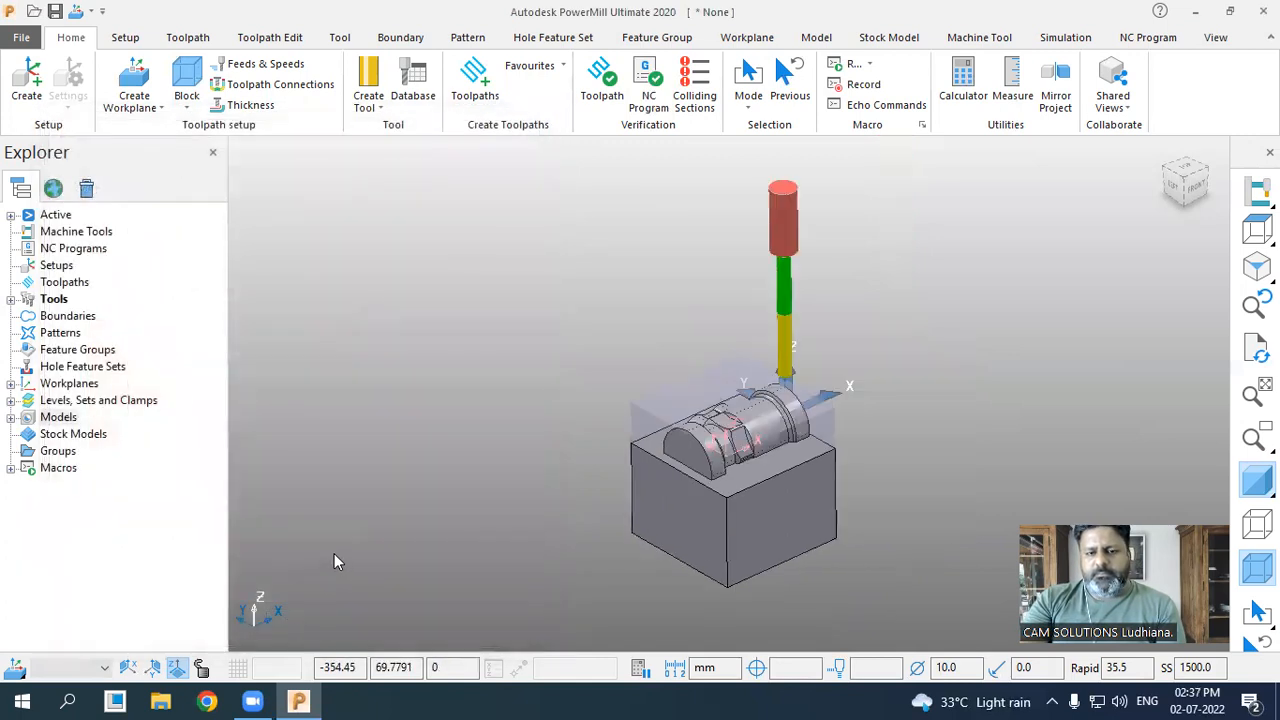
{"action": "scroll", "coordinate": [864, 450], "scroll_direction": "up", "scroll_amount": 3}
{"action": "scroll", "coordinate": [442, 497], "scroll_direction": "down", "scroll_amount": 2}
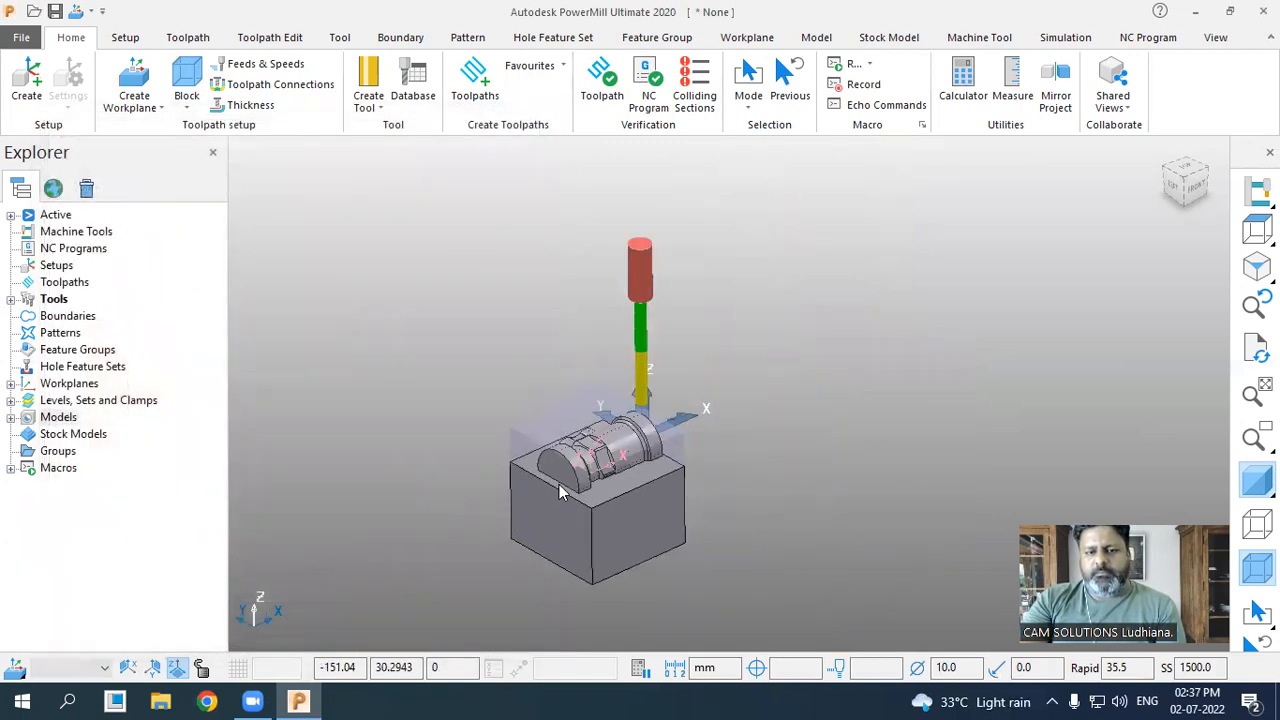
{"action": "scroll", "coordinate": [559, 484], "scroll_direction": "up", "scroll_amount": 3}
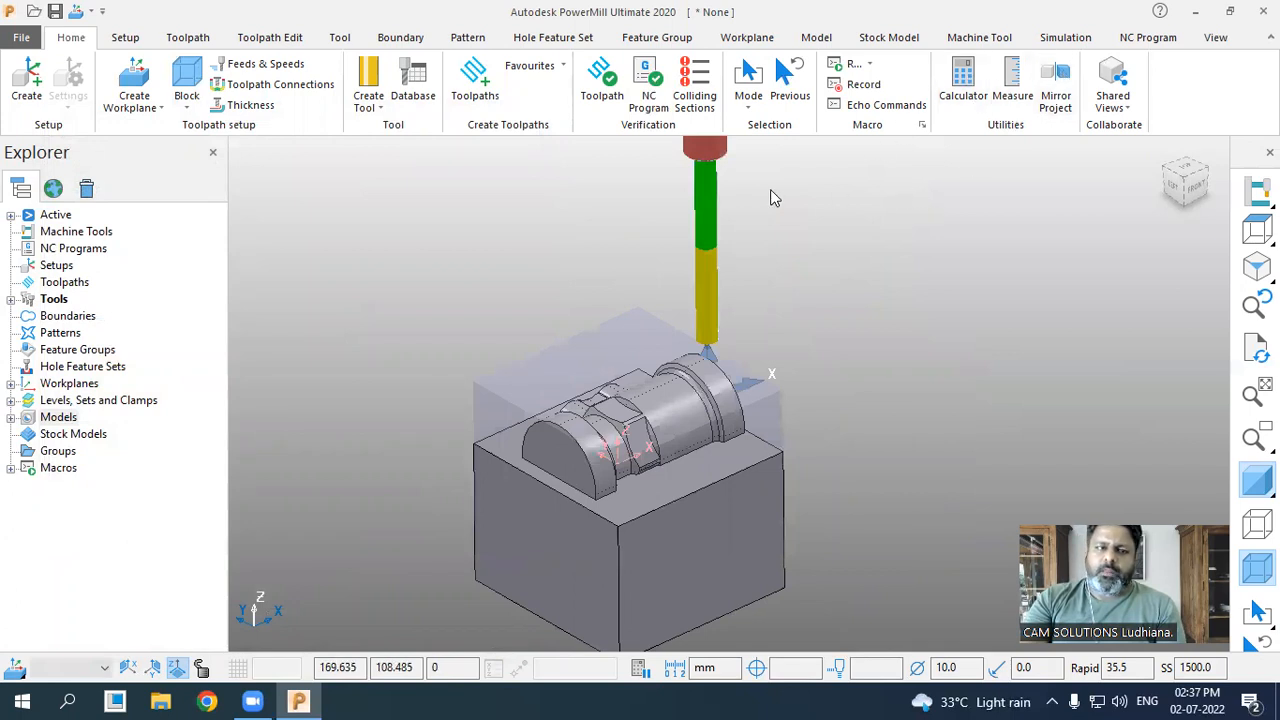
{"action": "left_click", "coordinate": [1216, 38]}
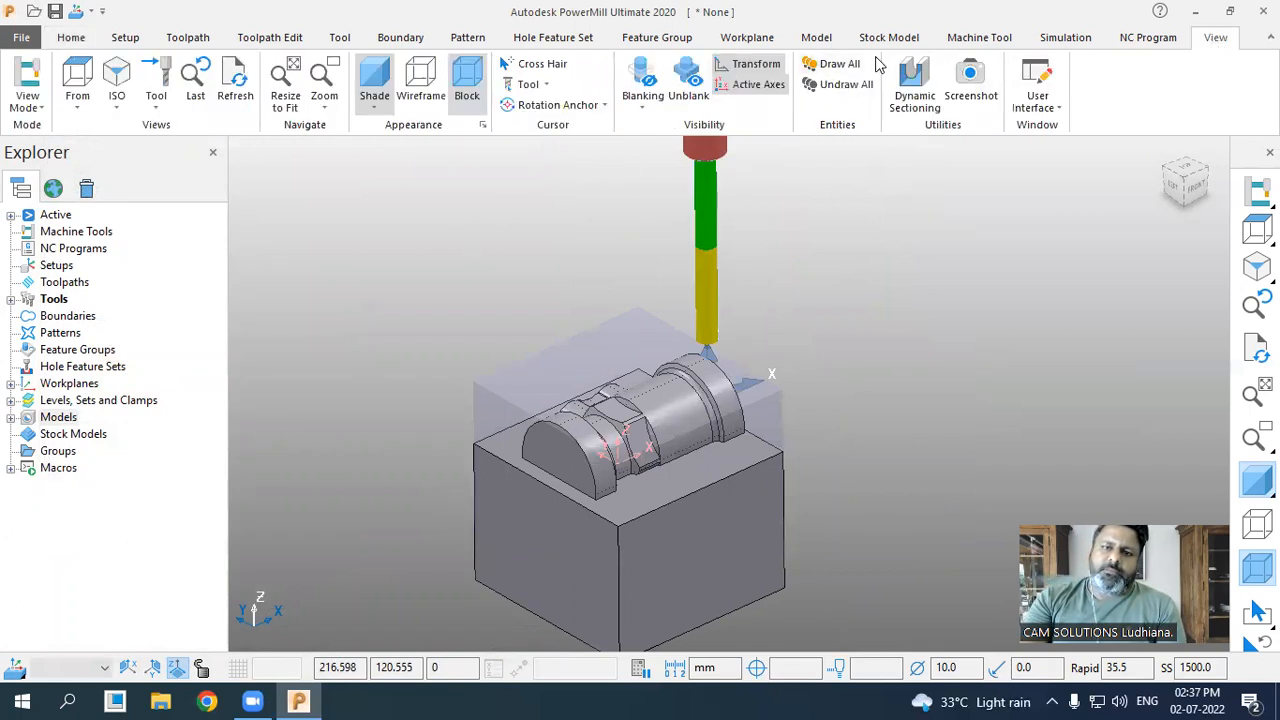
{"action": "left_click", "coordinate": [746, 72]}
{"action": "left_click", "coordinate": [750, 84]}
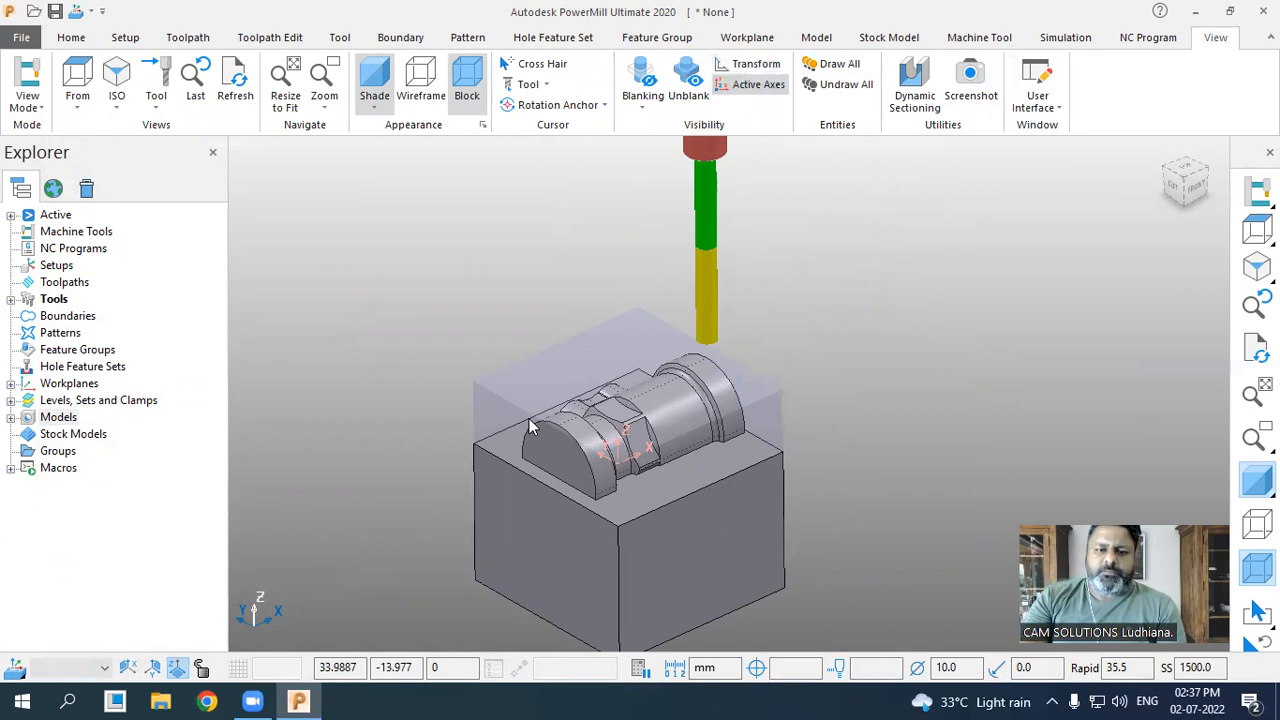
- Activate workplane 1 so that it becomes the machining coordinate system
{"action": "left_click", "coordinate": [10, 384]}
{"action": "left_click", "coordinate": [86, 401]}
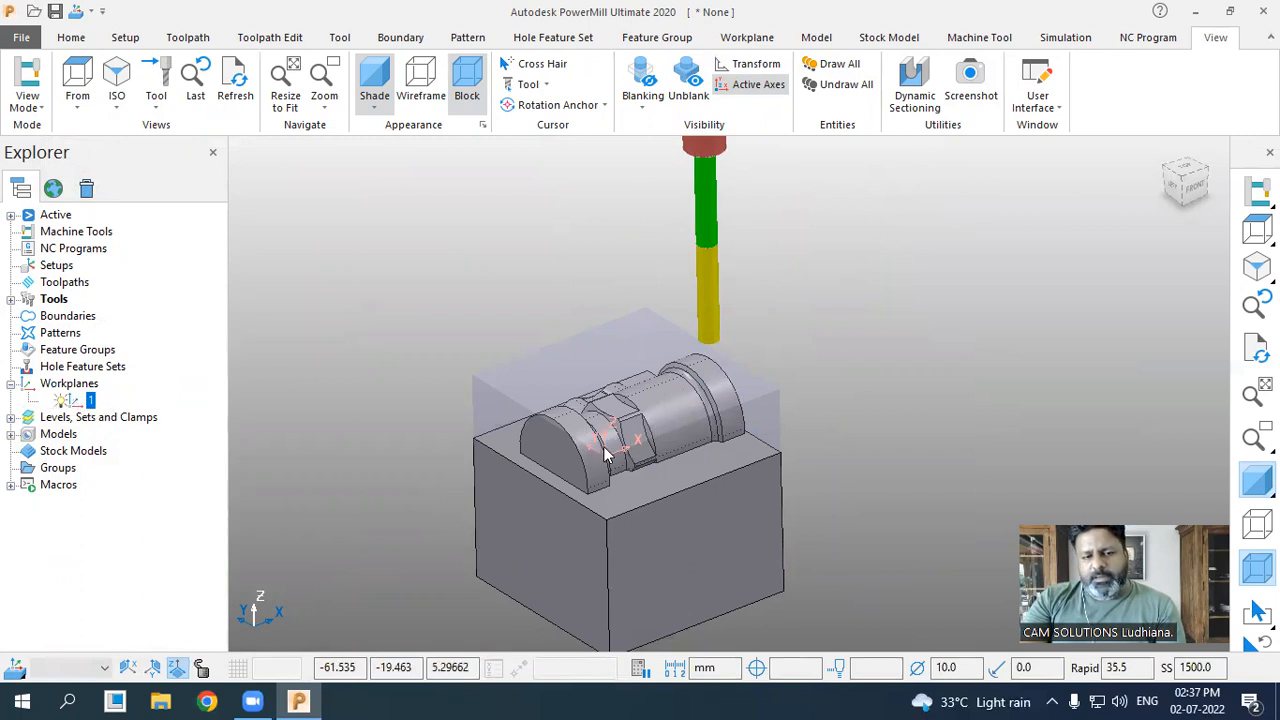
{"action": "right_click", "coordinate": [92, 401]}
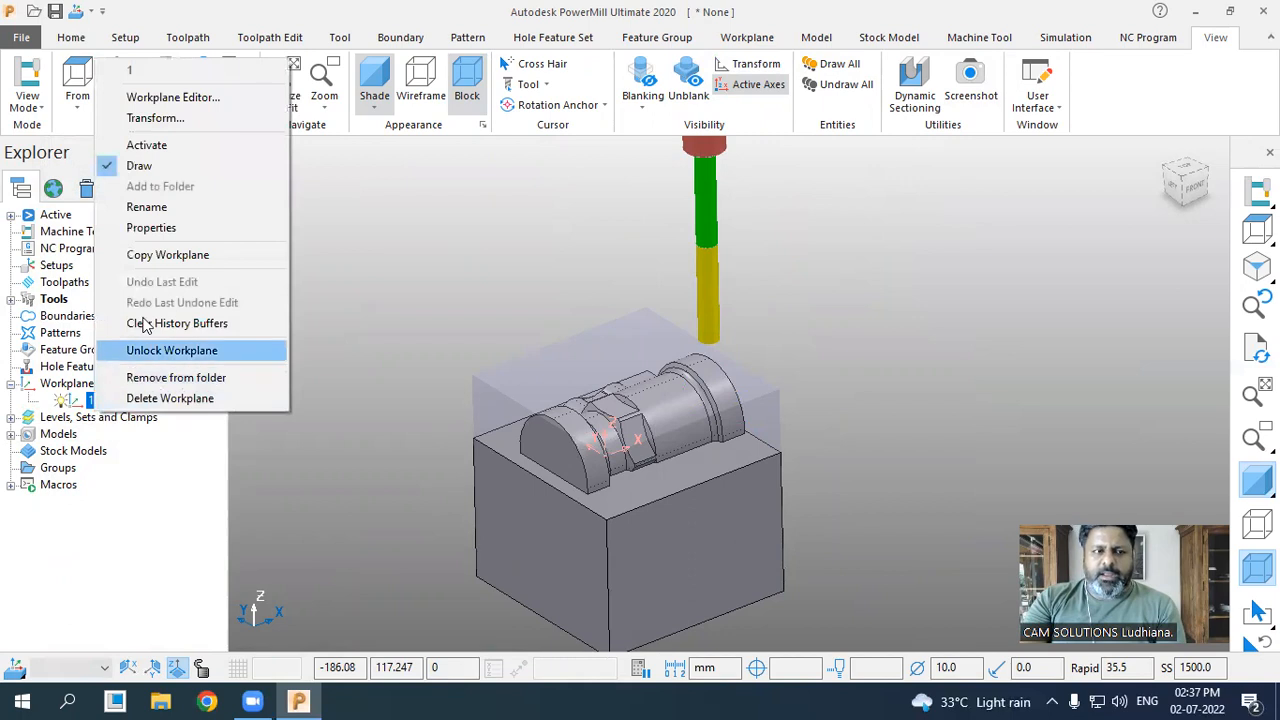
{"action": "left_click", "coordinate": [176, 148]}
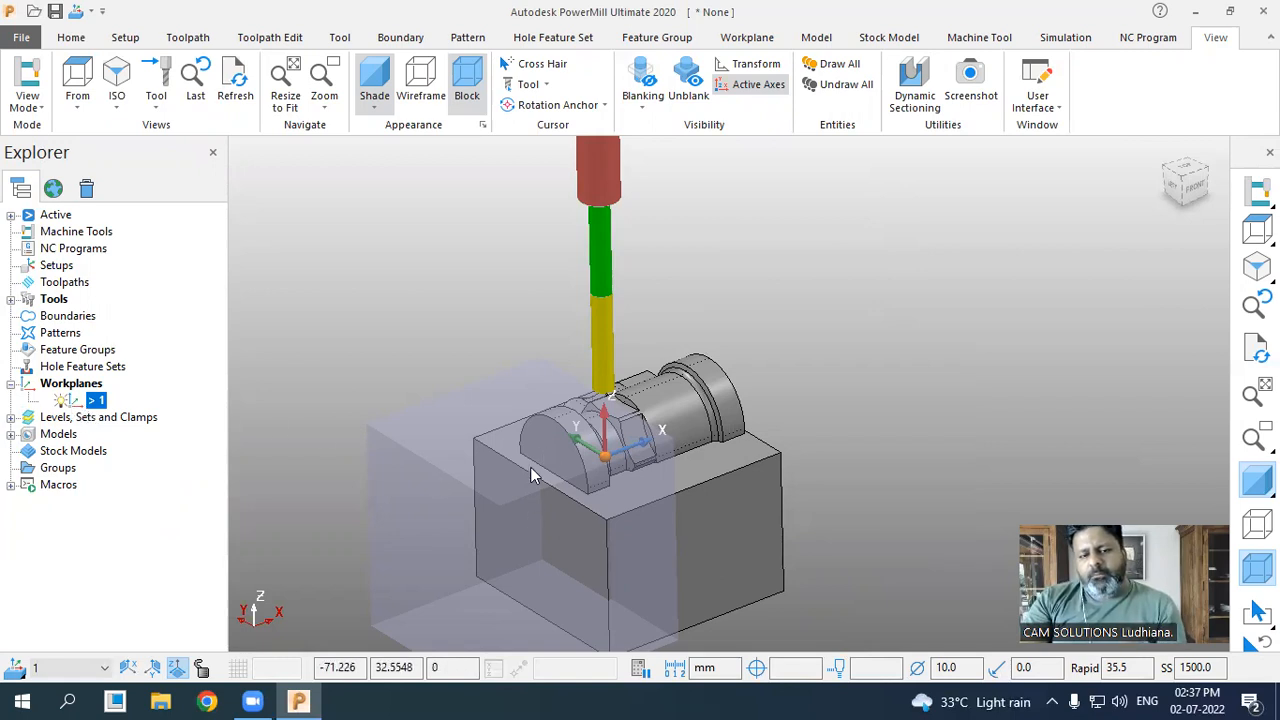
- Set the block's coordinate system to Global Transform and accept the block definition
{"action": "left_click", "coordinate": [71, 37]}
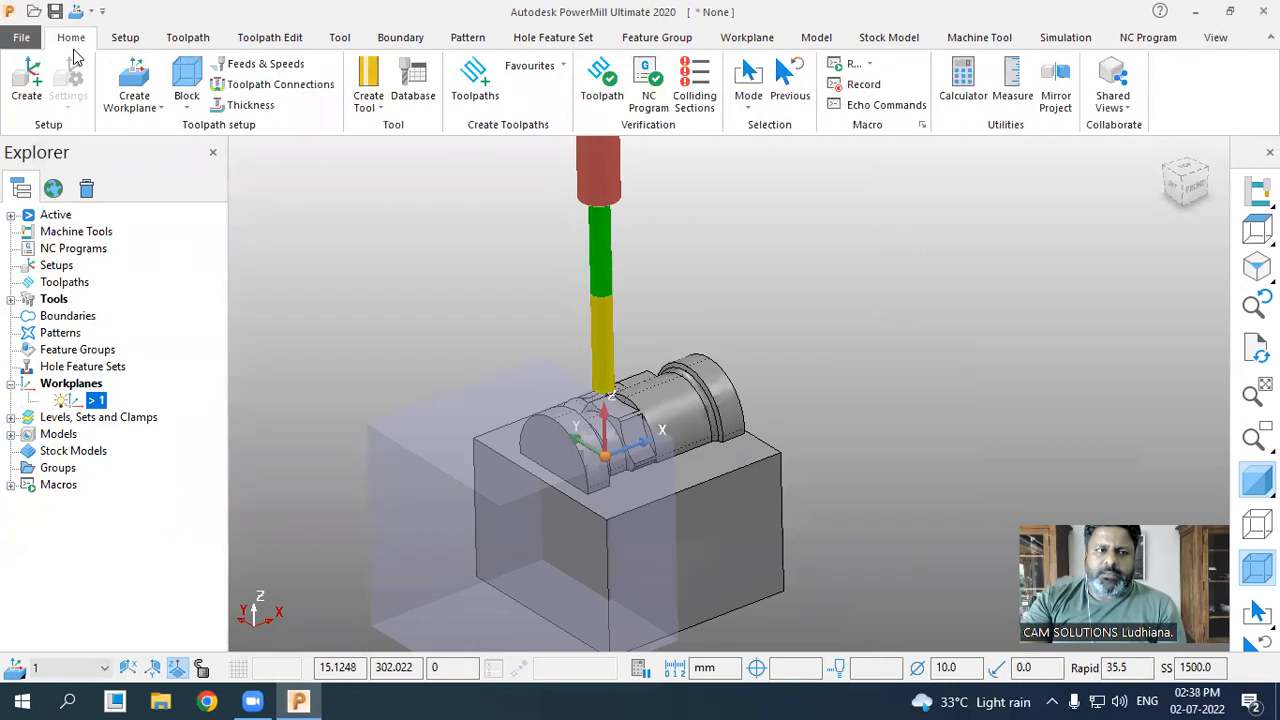
{"action": "left_click", "coordinate": [186, 82]}
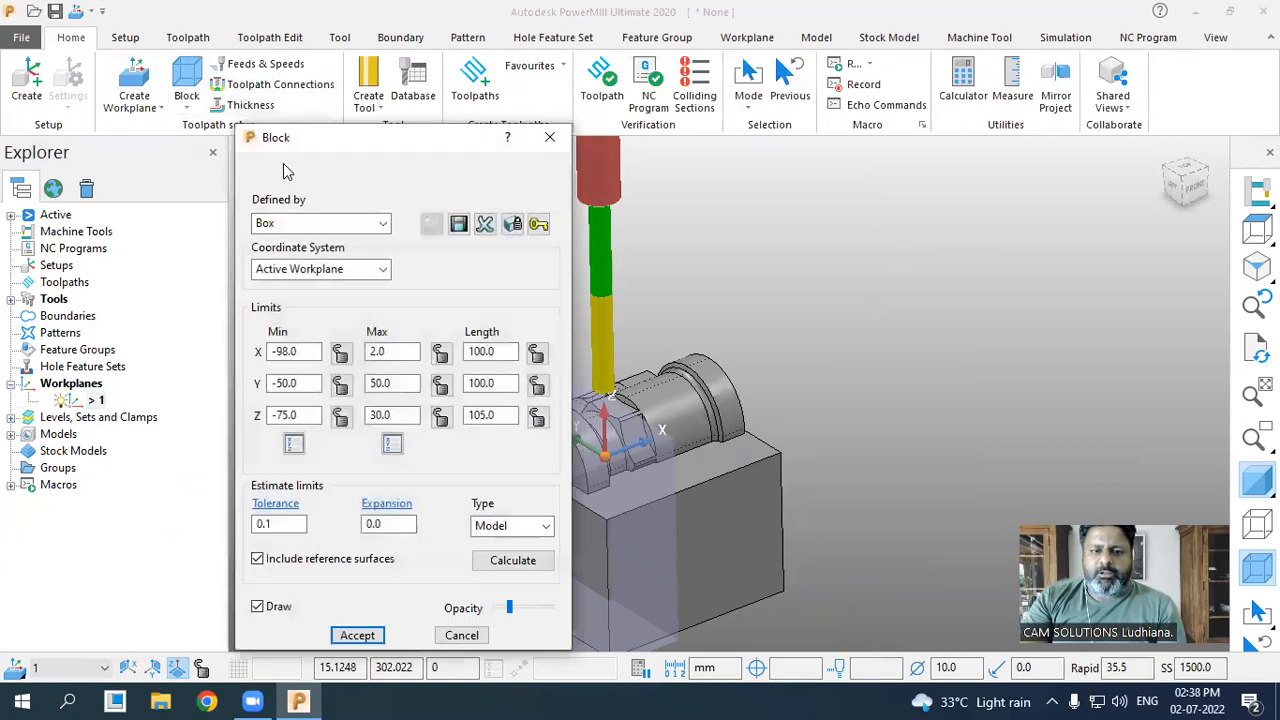
{"action": "left_click", "coordinate": [300, 272]}
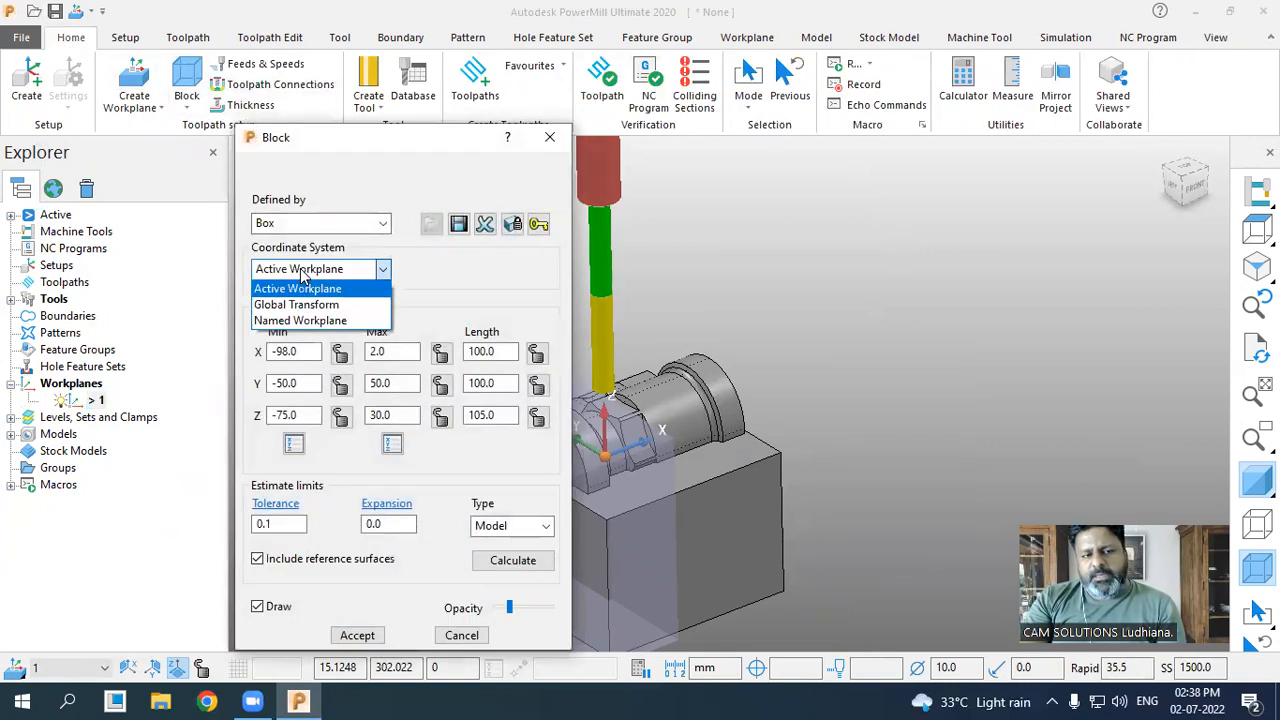
{"action": "left_click", "coordinate": [296, 303]}
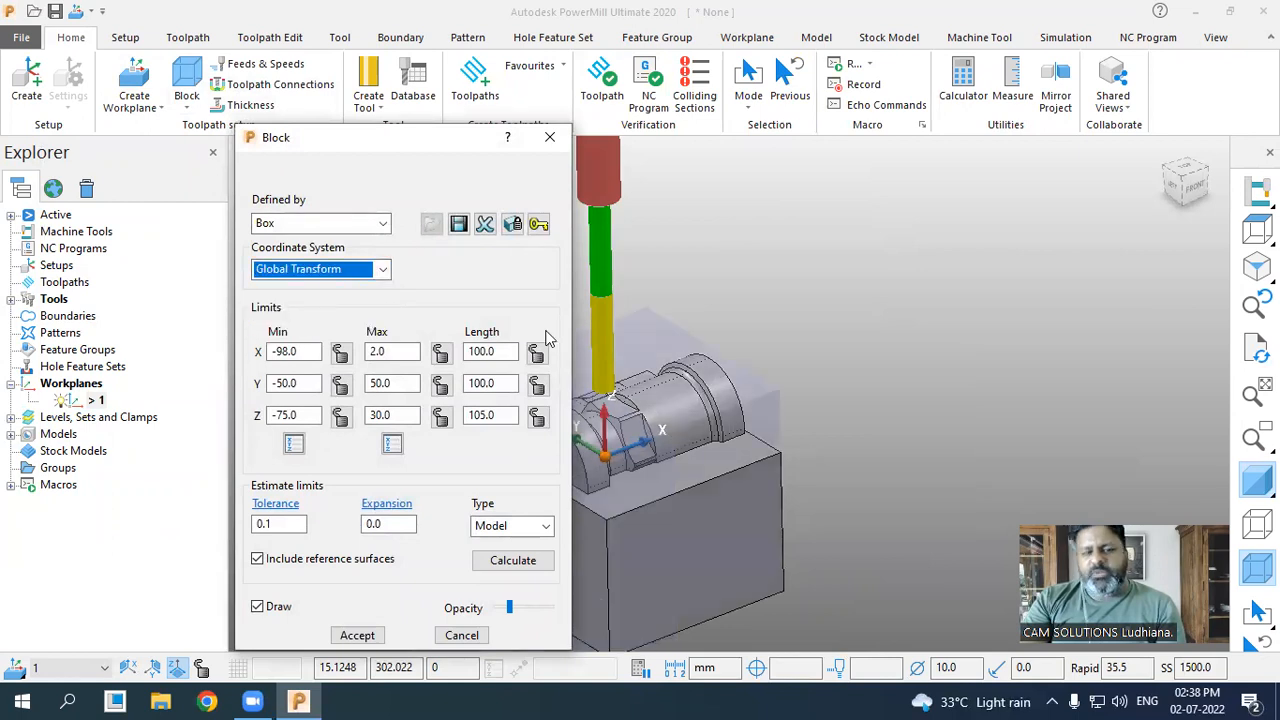
{"action": "left_click", "coordinate": [358, 636]}
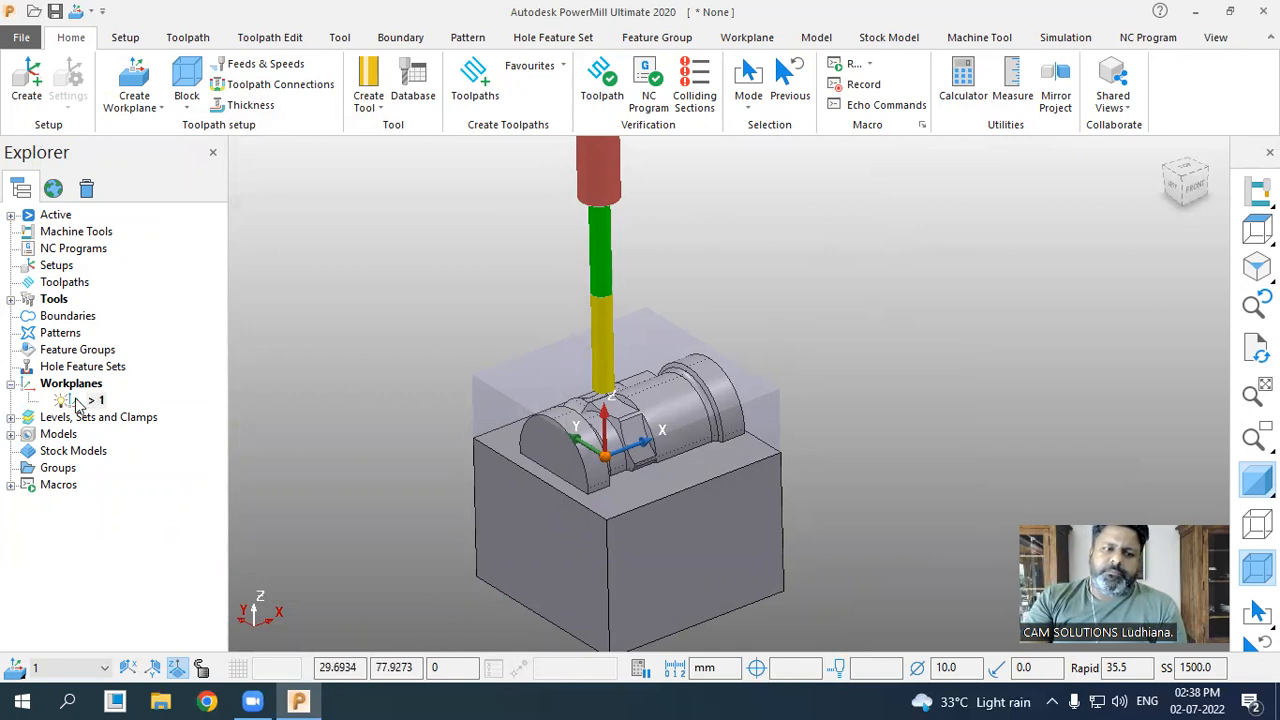
- Check the end mill among the defined tools and open the toolpath strategies with Model Area Clearance selected from the favourites
{"action": "double_click", "coordinate": [46, 300]}
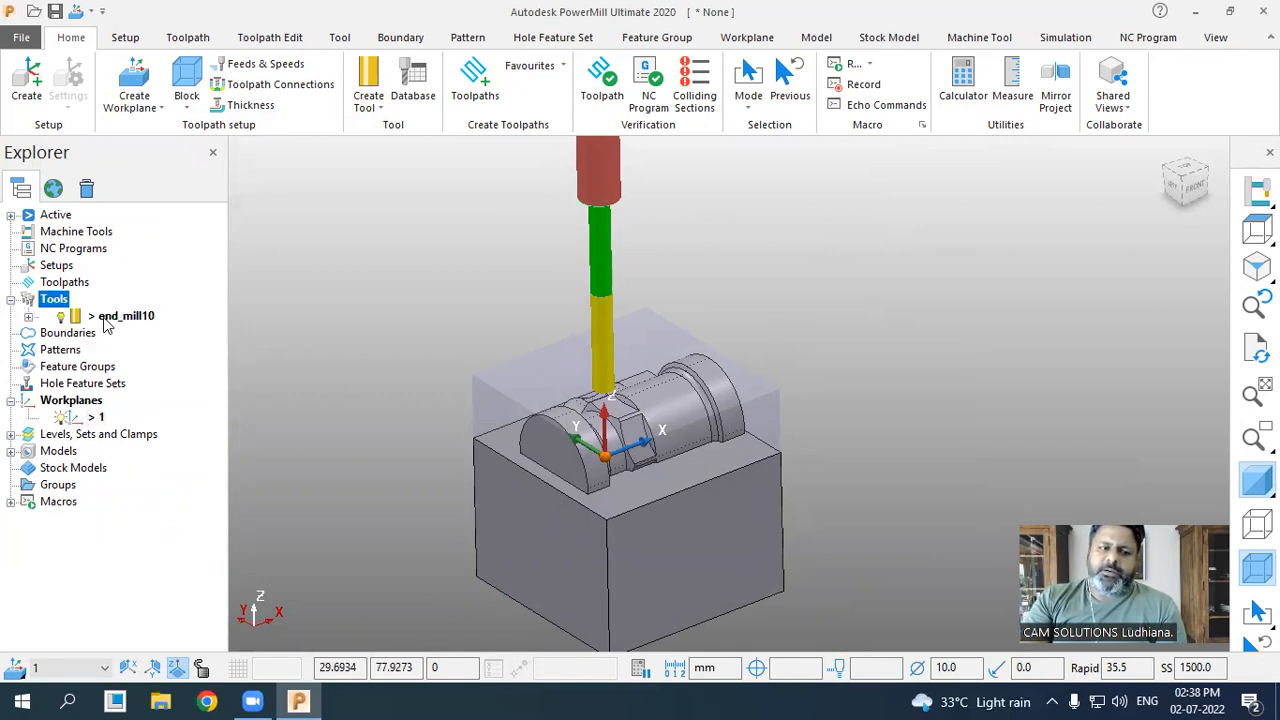
{"action": "left_click", "coordinate": [427, 219]}
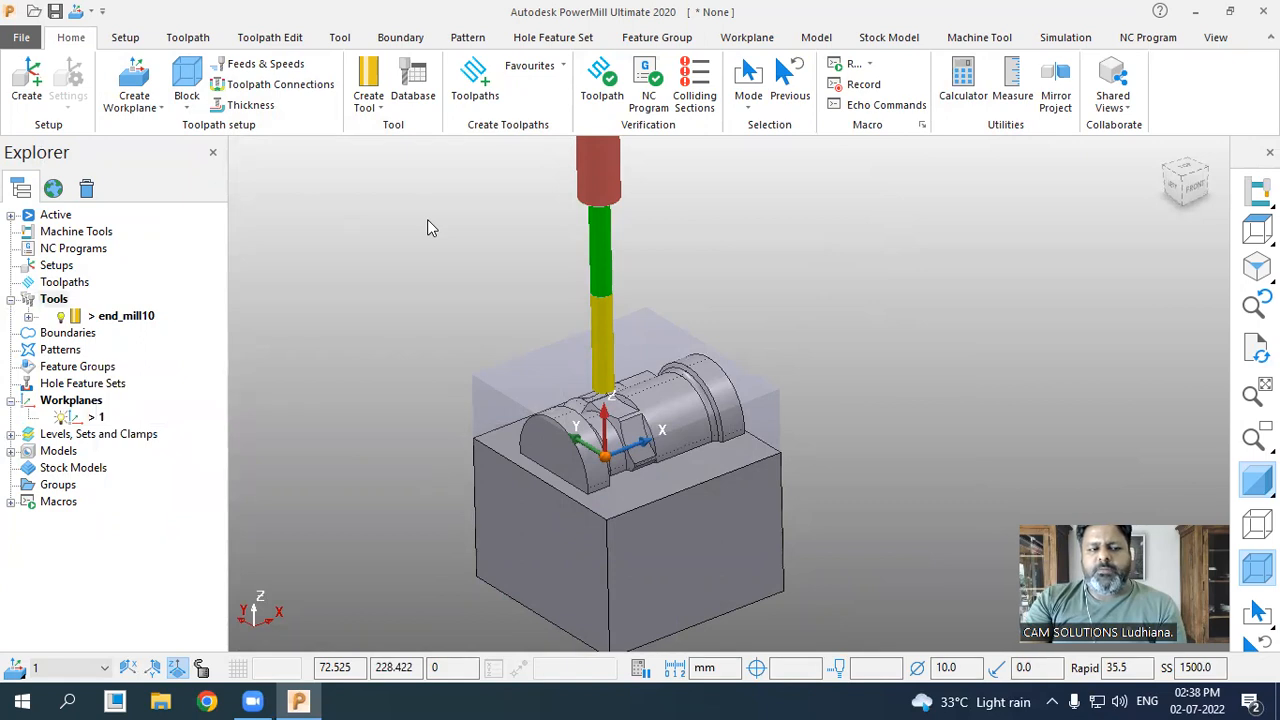
{"action": "left_click", "coordinate": [478, 98]}
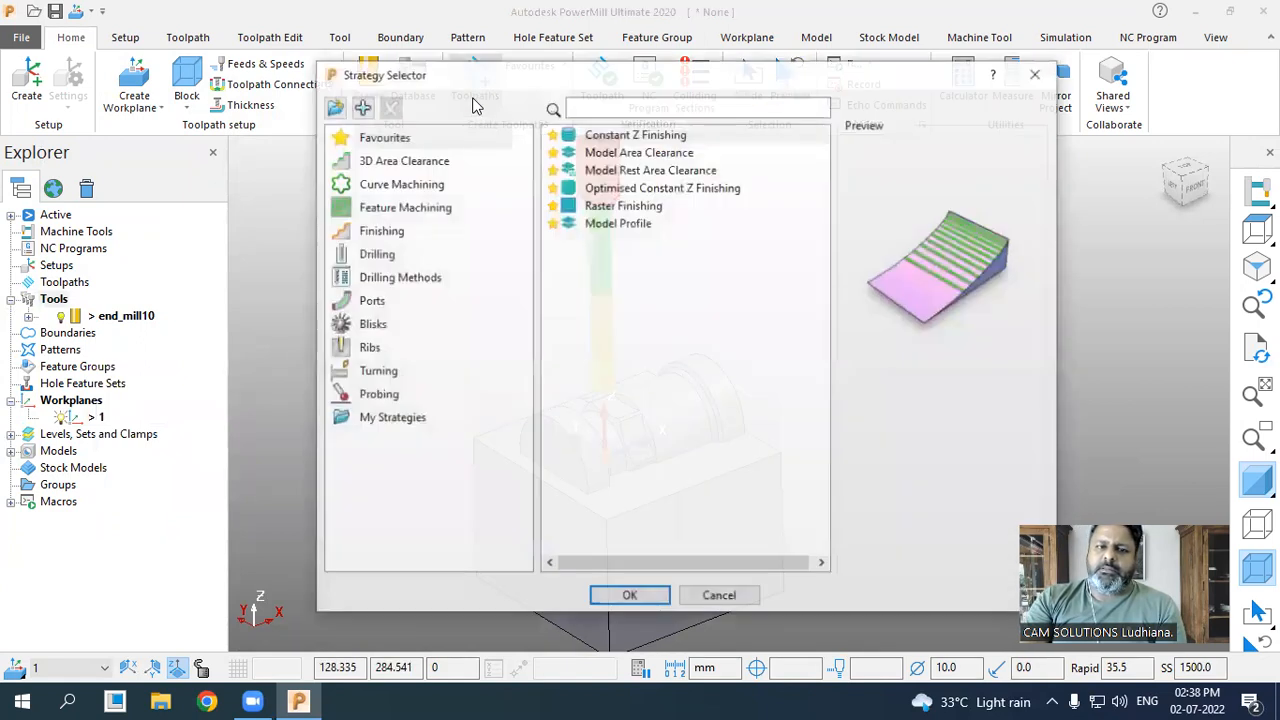
{"action": "left_click", "coordinate": [617, 156]}
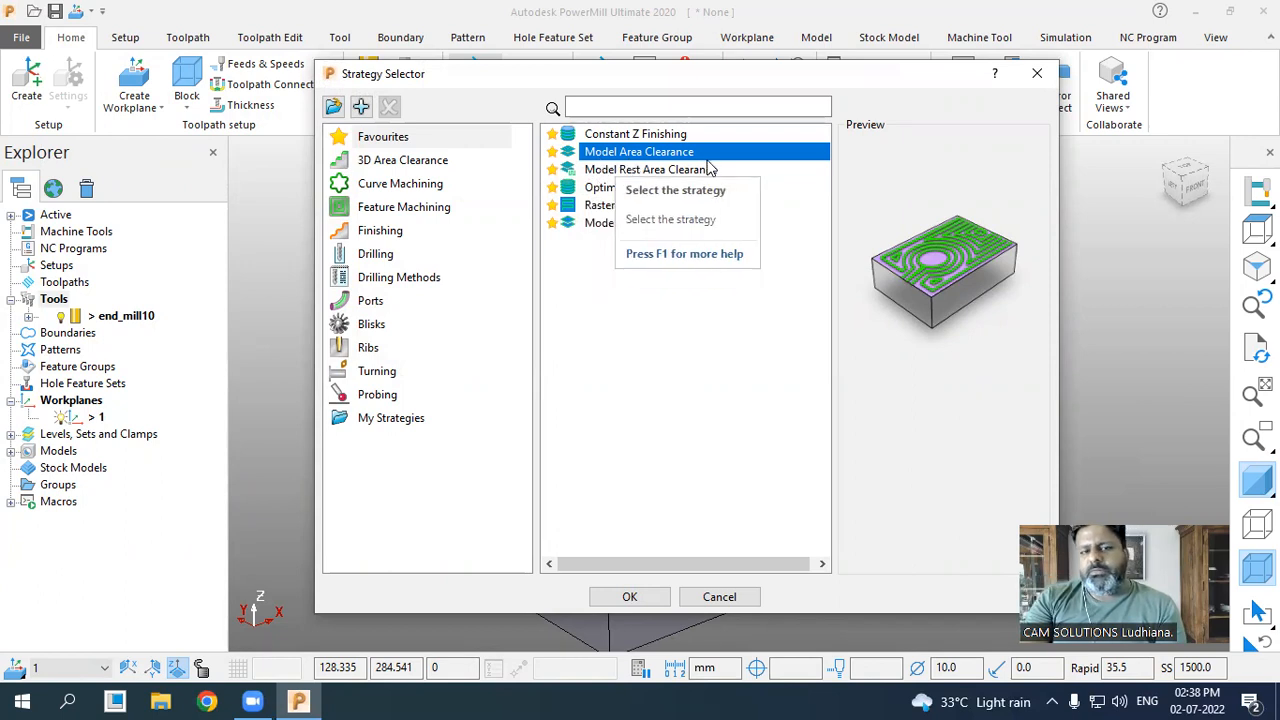
- Browse the Curve Machining, Feature Machining and 3D Area Clearance categories, previewing the 3D strategies from Model Area Clearance to Slice Profile
{"action": "left_click", "coordinate": [421, 188]}
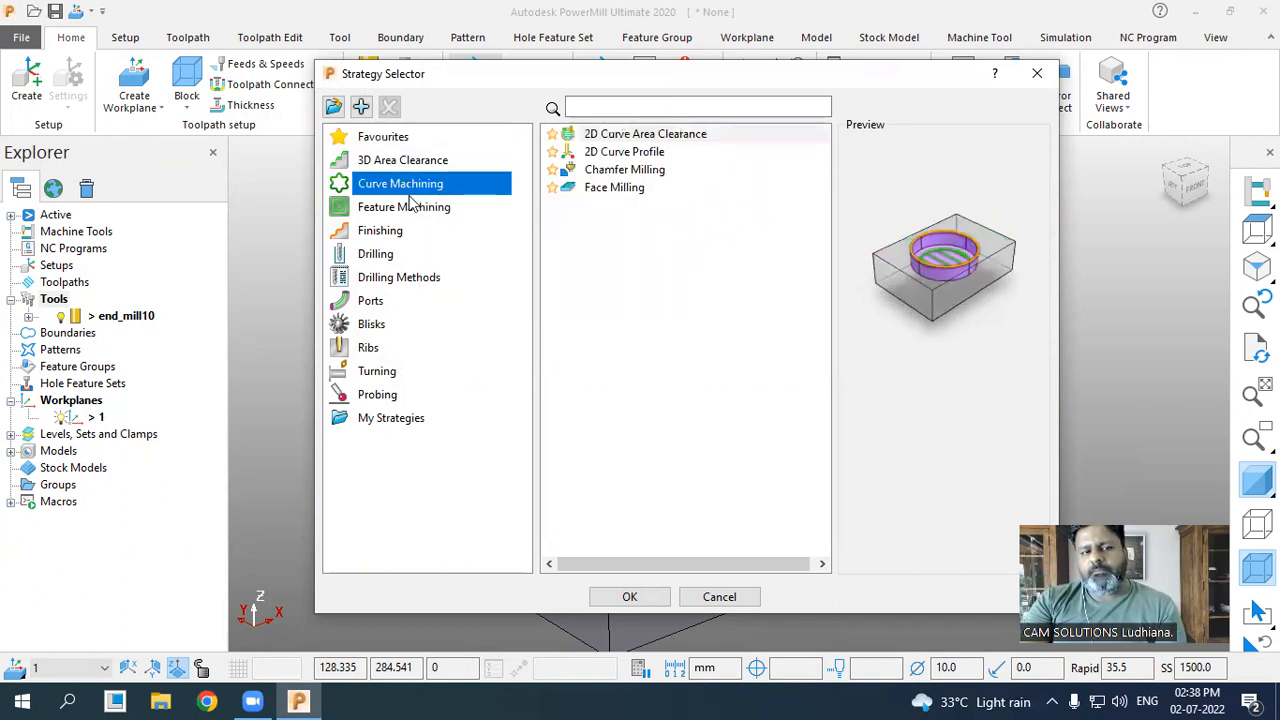
{"action": "left_click", "coordinate": [414, 206]}
{"action": "left_click", "coordinate": [418, 162]}
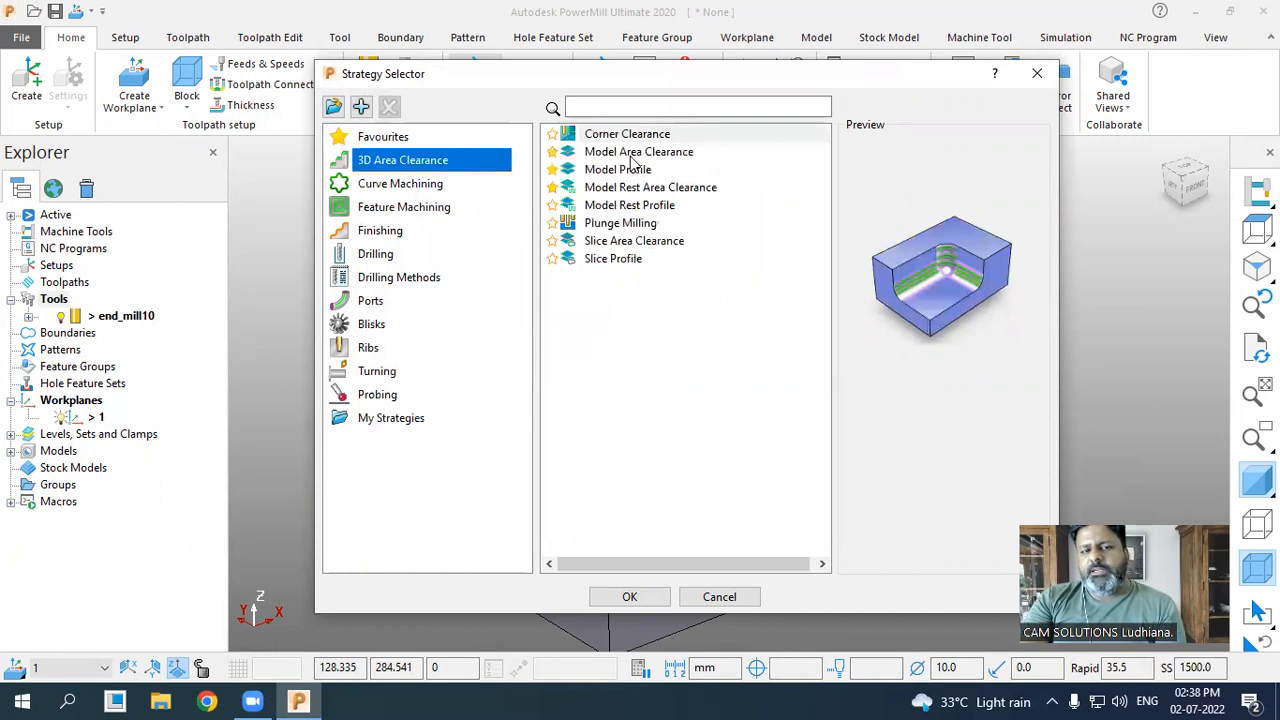
{"action": "left_click", "coordinate": [632, 155]}
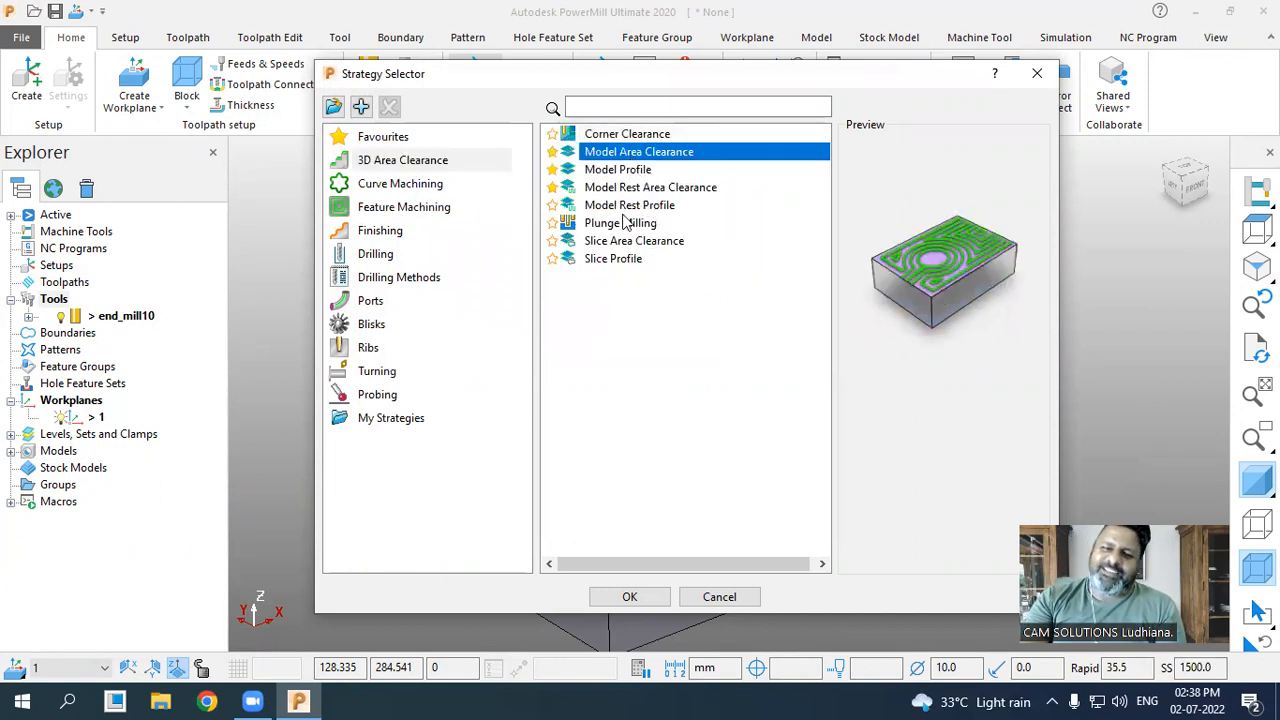
{"action": "left_click", "coordinate": [612, 171]}
{"action": "left_click", "coordinate": [613, 189]}
{"action": "left_click", "coordinate": [614, 206]}
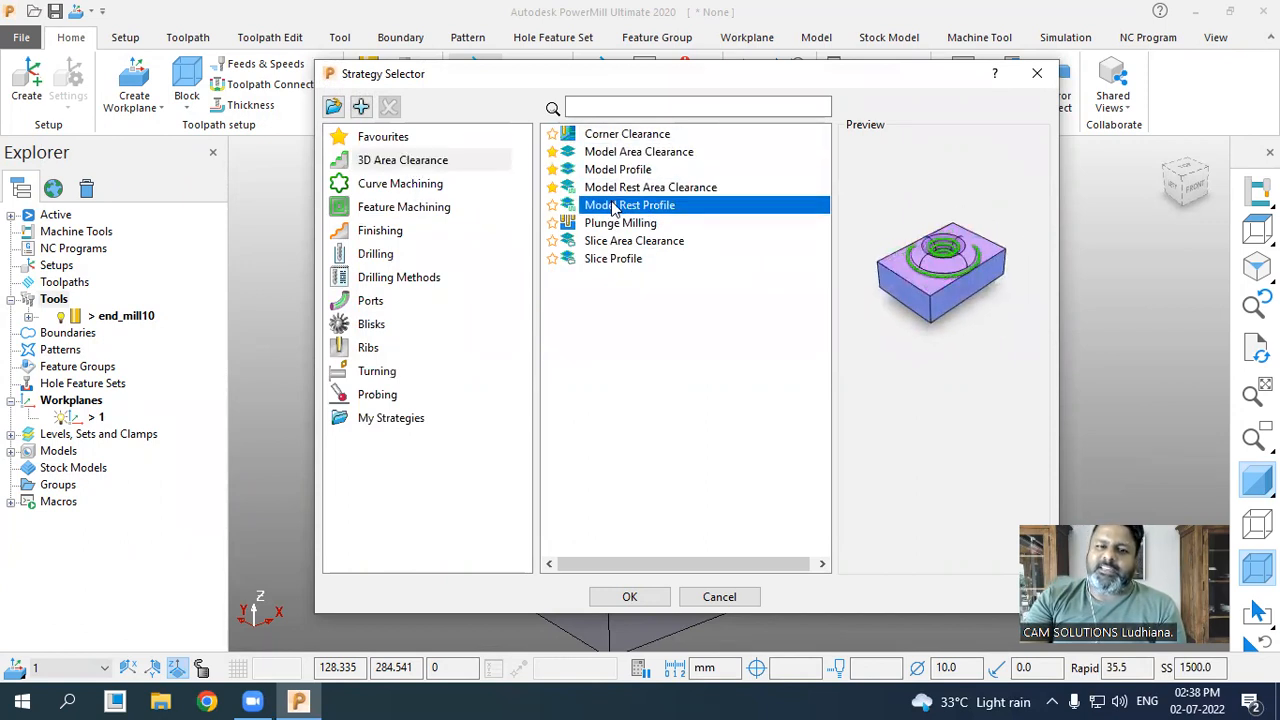
{"action": "left_click", "coordinate": [615, 224]}
{"action": "left_click", "coordinate": [626, 245]}
{"action": "left_click", "coordinate": [618, 259]}
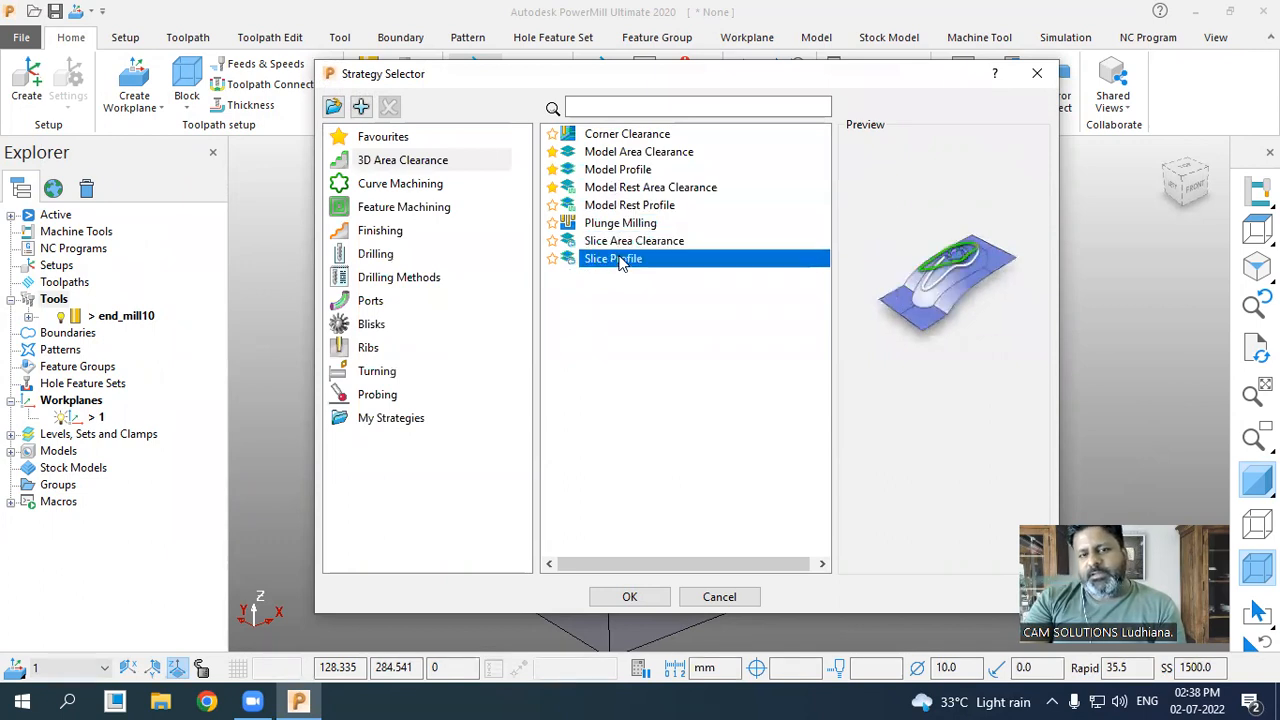
- Create a toolpath with the Model Area Clearance strategy and move its settings aside to see the block and tool
{"action": "left_click", "coordinate": [647, 155]}
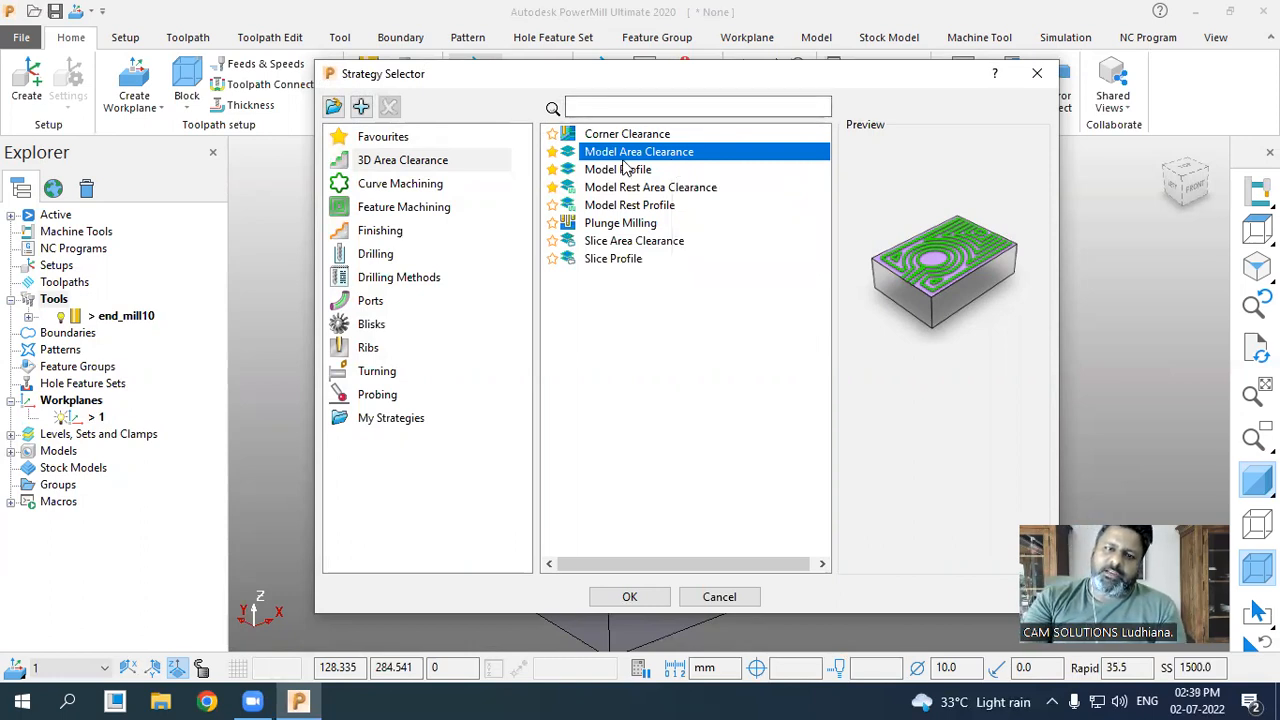
{"action": "left_click", "coordinate": [651, 601]}
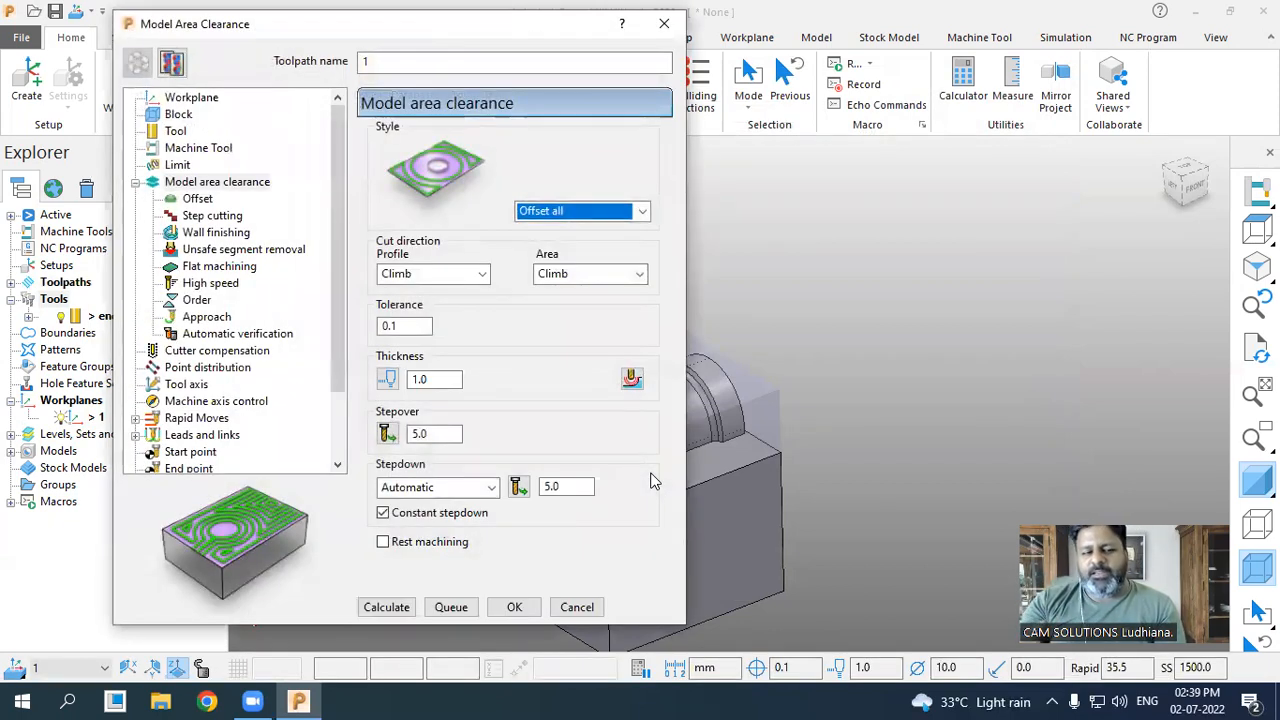
{"action": "scroll", "coordinate": [924, 416], "scroll_direction": "down", "scroll_amount": 5}
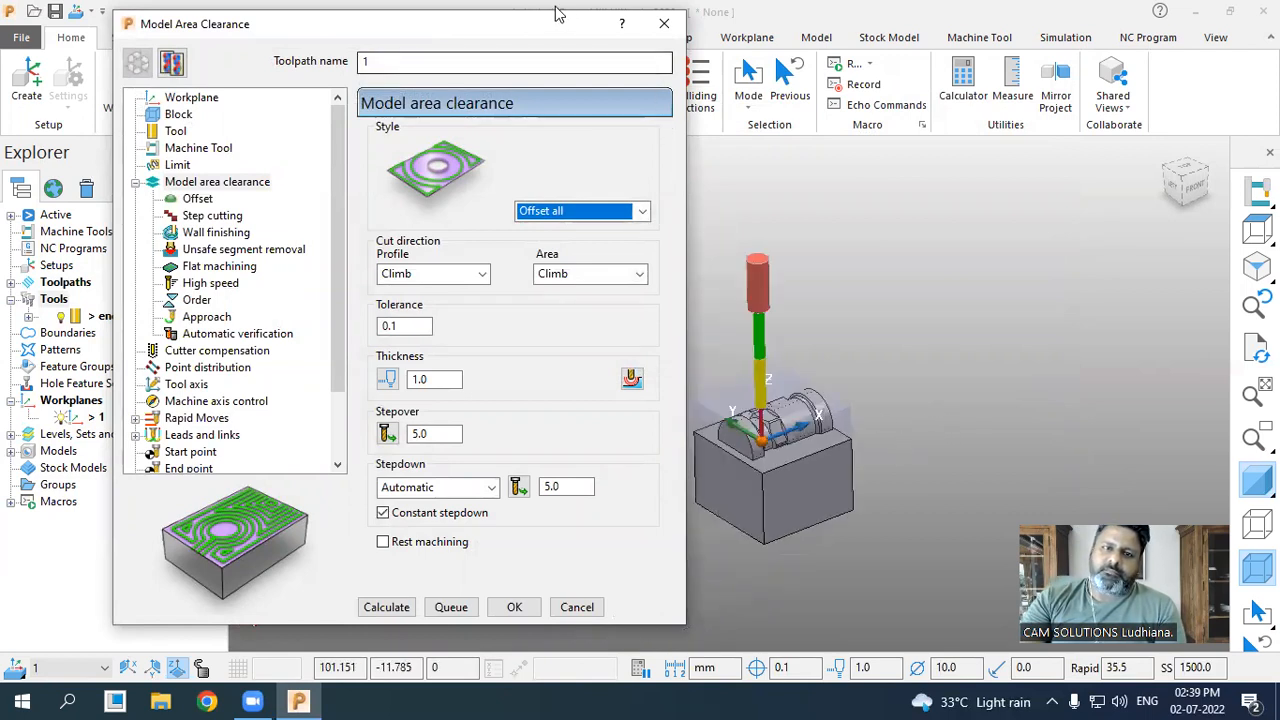
{"action": "left_click_drag", "start_coordinate": [554, 12], "coordinate": [474, 163]}
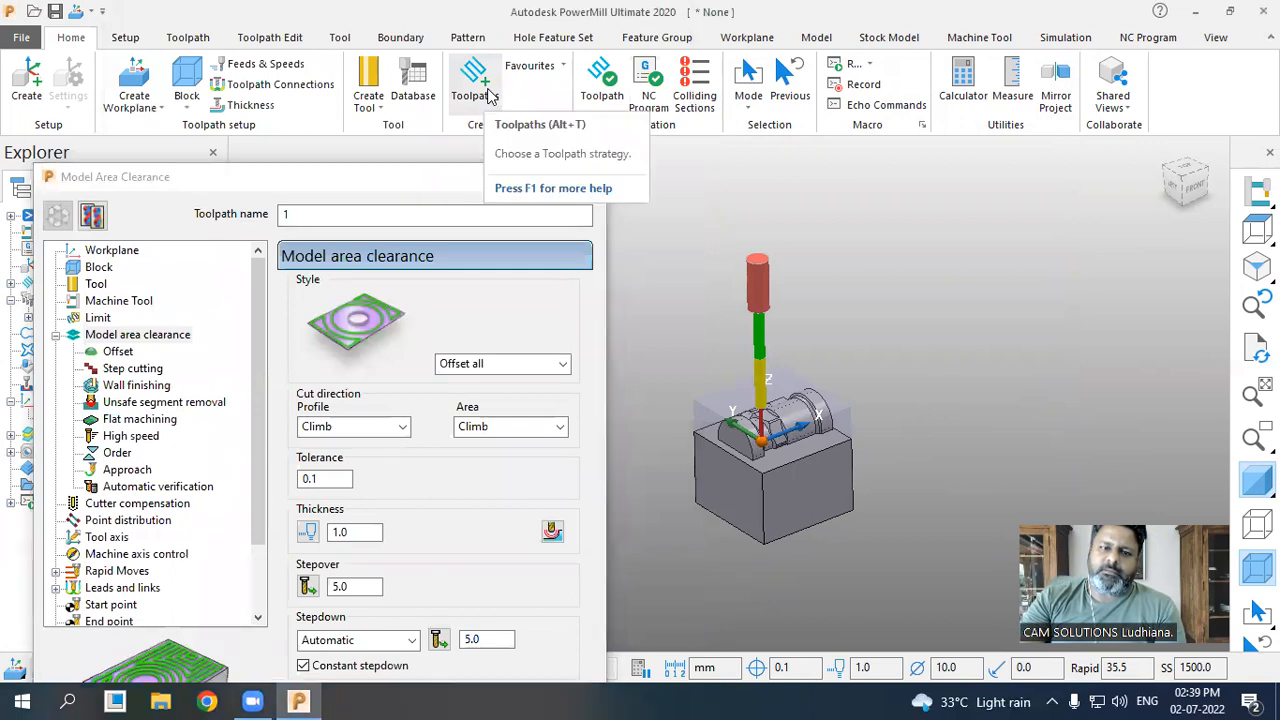
- Review Model Area Clearance among the 3D Area Clearance strategies and leave the strategy selection without creating another toolpath
{"action": "left_click", "coordinate": [487, 95]}
{"action": "left_click", "coordinate": [617, 154]}
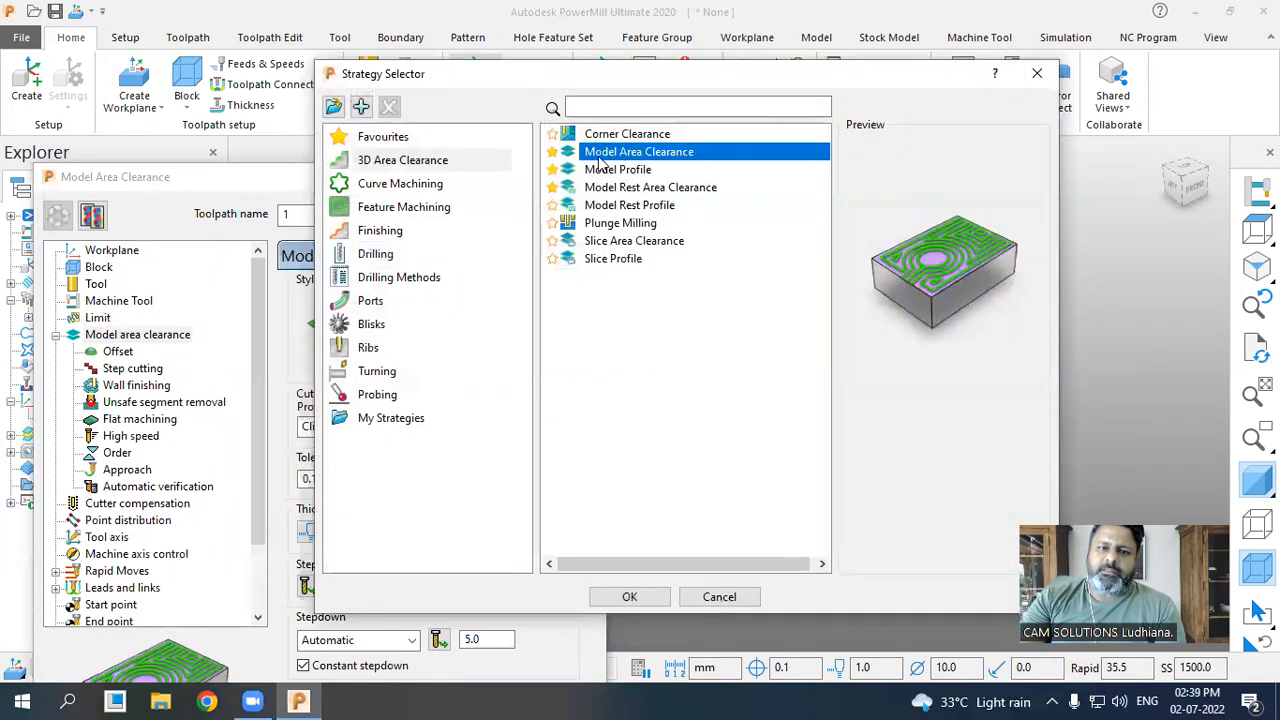
{"action": "left_click", "coordinate": [412, 166]}
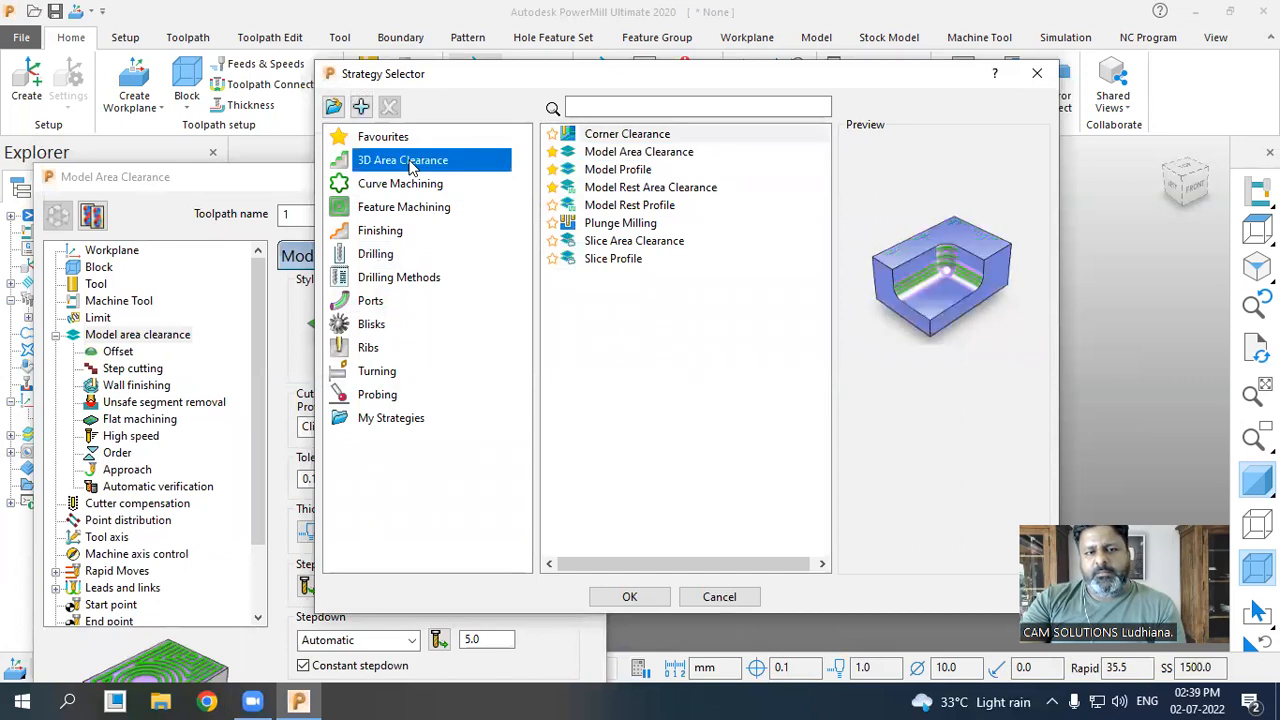
{"action": "left_click", "coordinate": [612, 153]}
{"action": "left_click", "coordinate": [740, 600]}
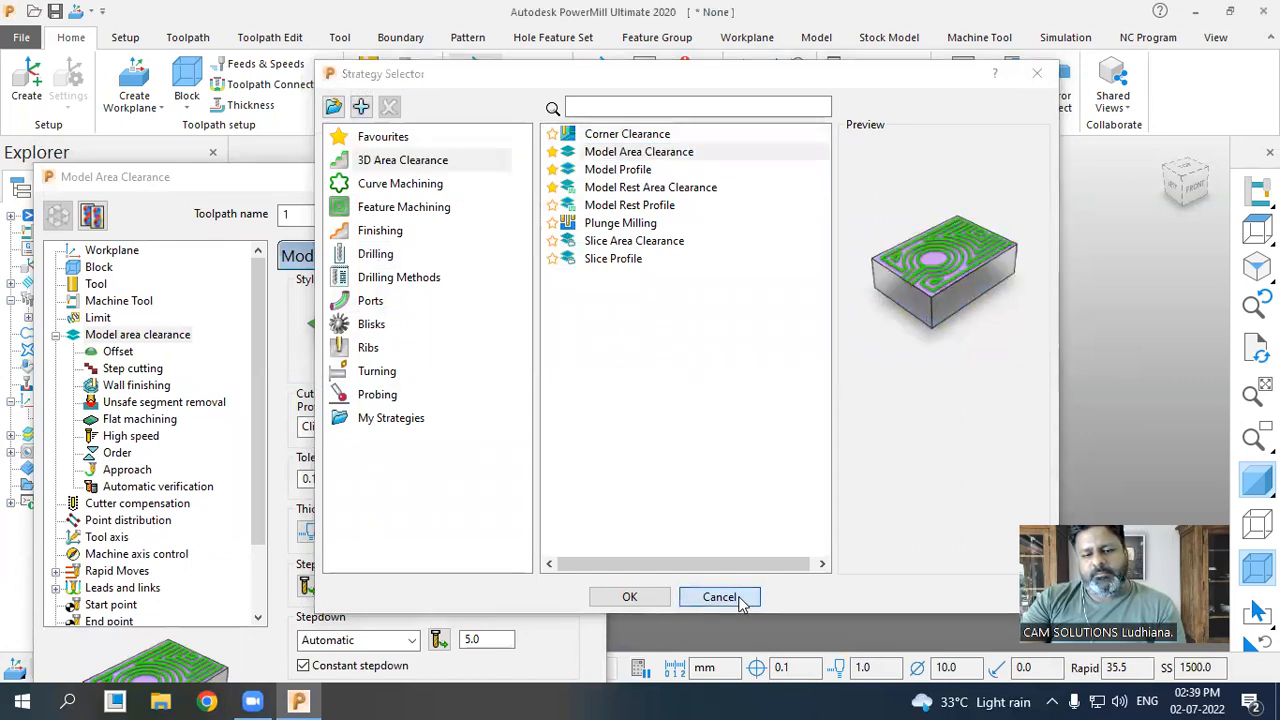
- Review the toolpath's workplane, block and end mill settings and return to the main Model area clearance settings
{"action": "left_click", "coordinate": [427, 181]}
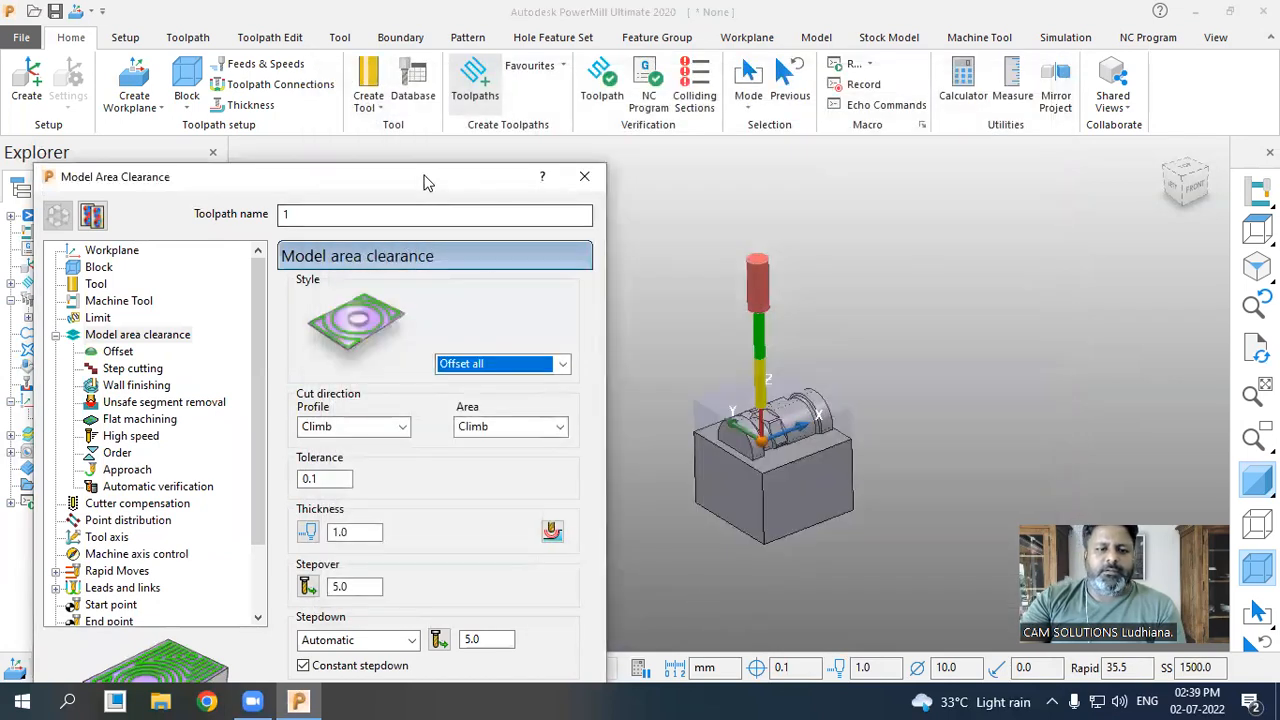
{"action": "left_click_drag", "start_coordinate": [424, 181], "coordinate": [441, 43]}
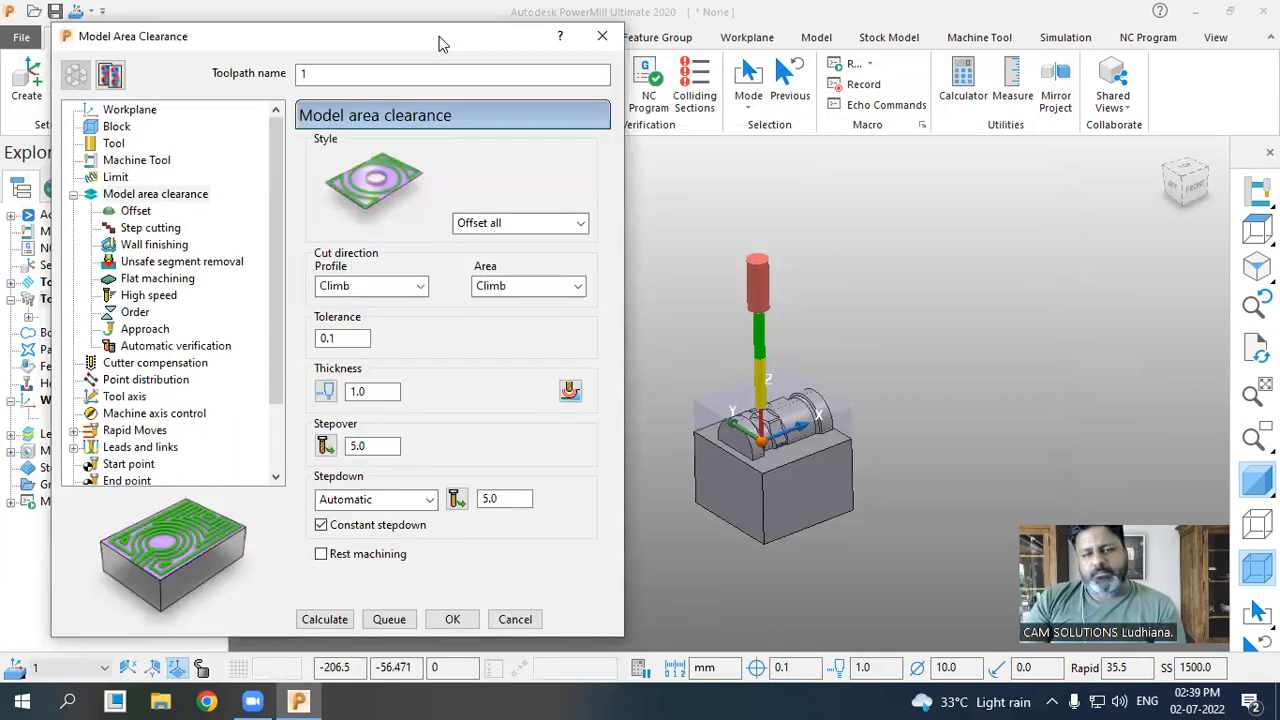
{"action": "left_click", "coordinate": [145, 112]}
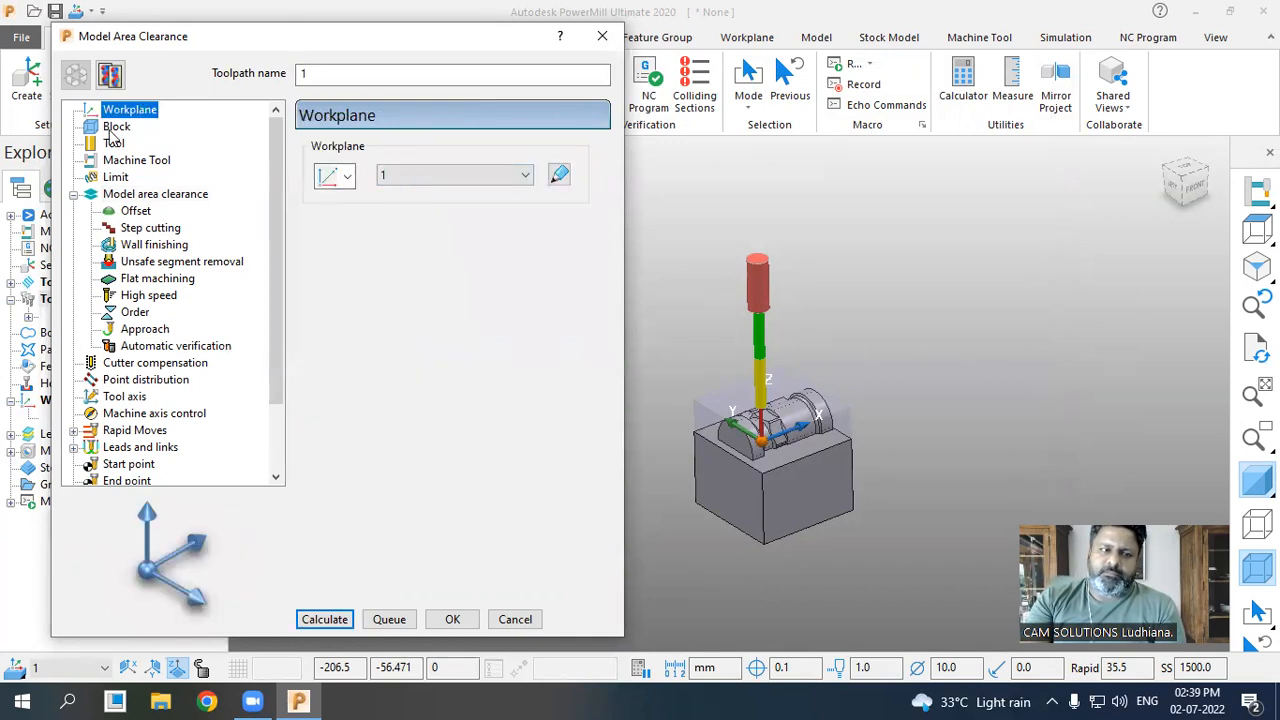
{"action": "left_click", "coordinate": [115, 128]}
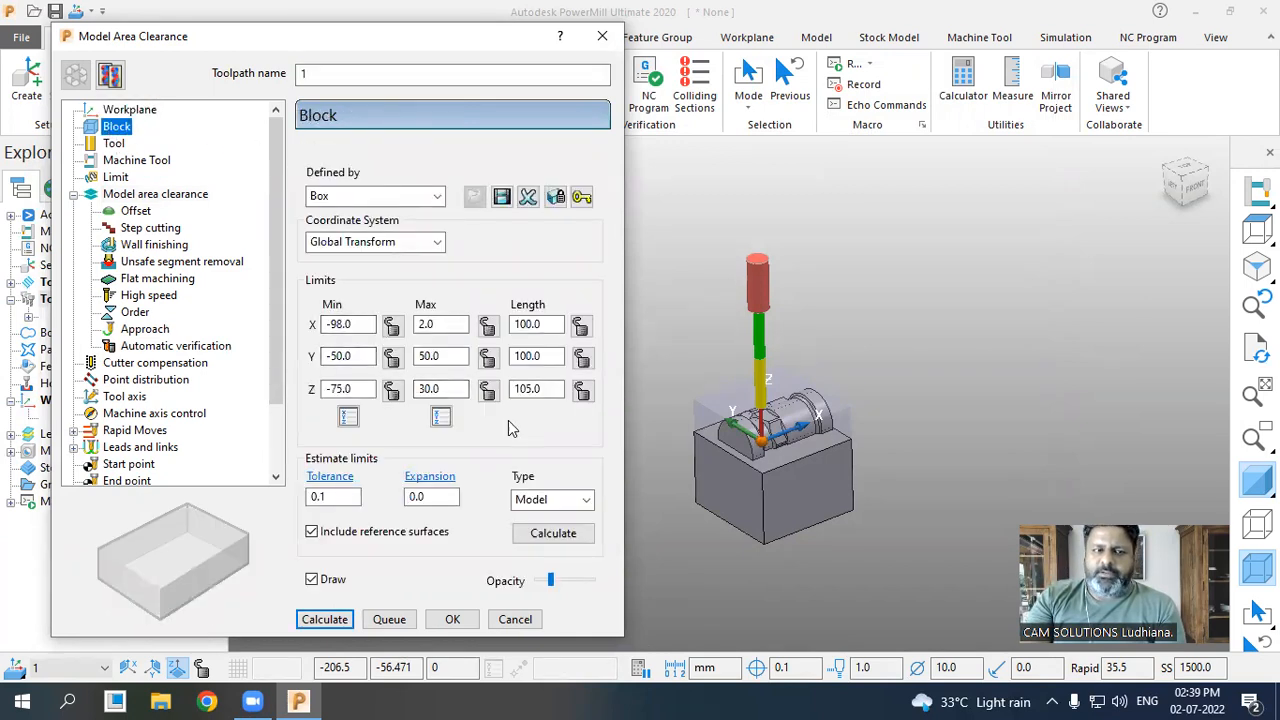
{"action": "key", "text": "Down"}
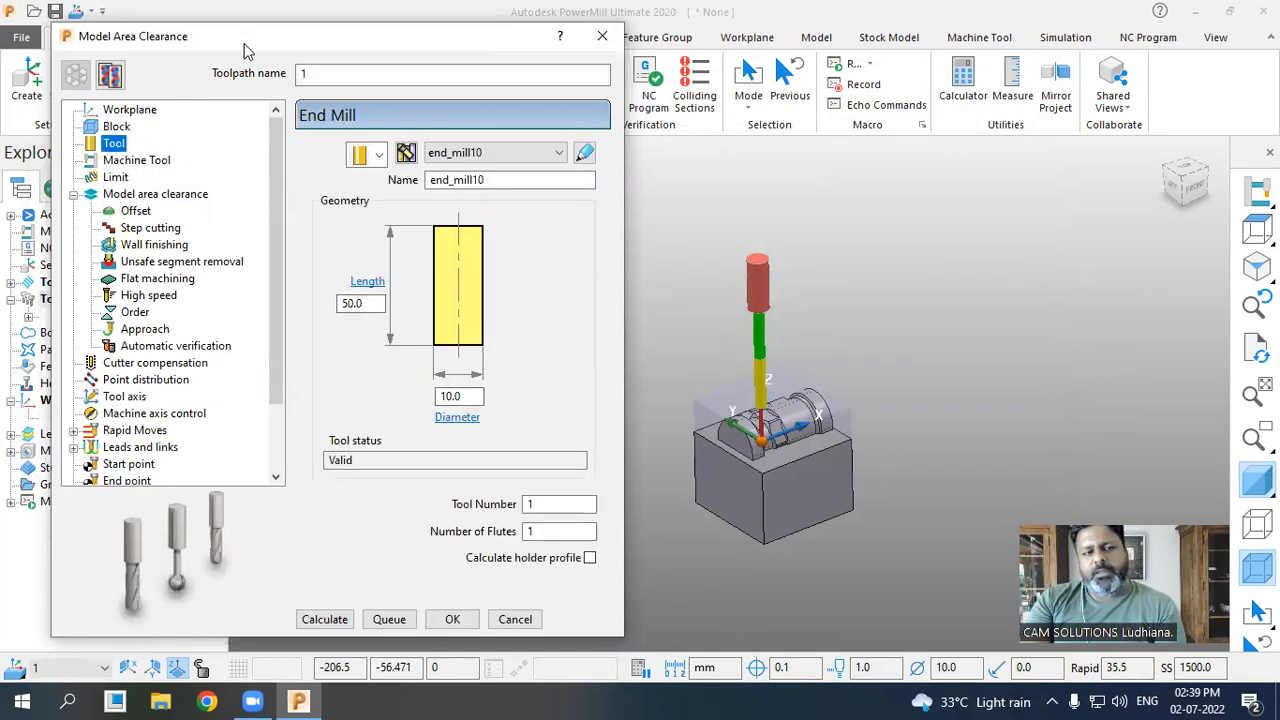
{"action": "left_click_drag", "start_coordinate": [247, 50], "coordinate": [543, 90]}
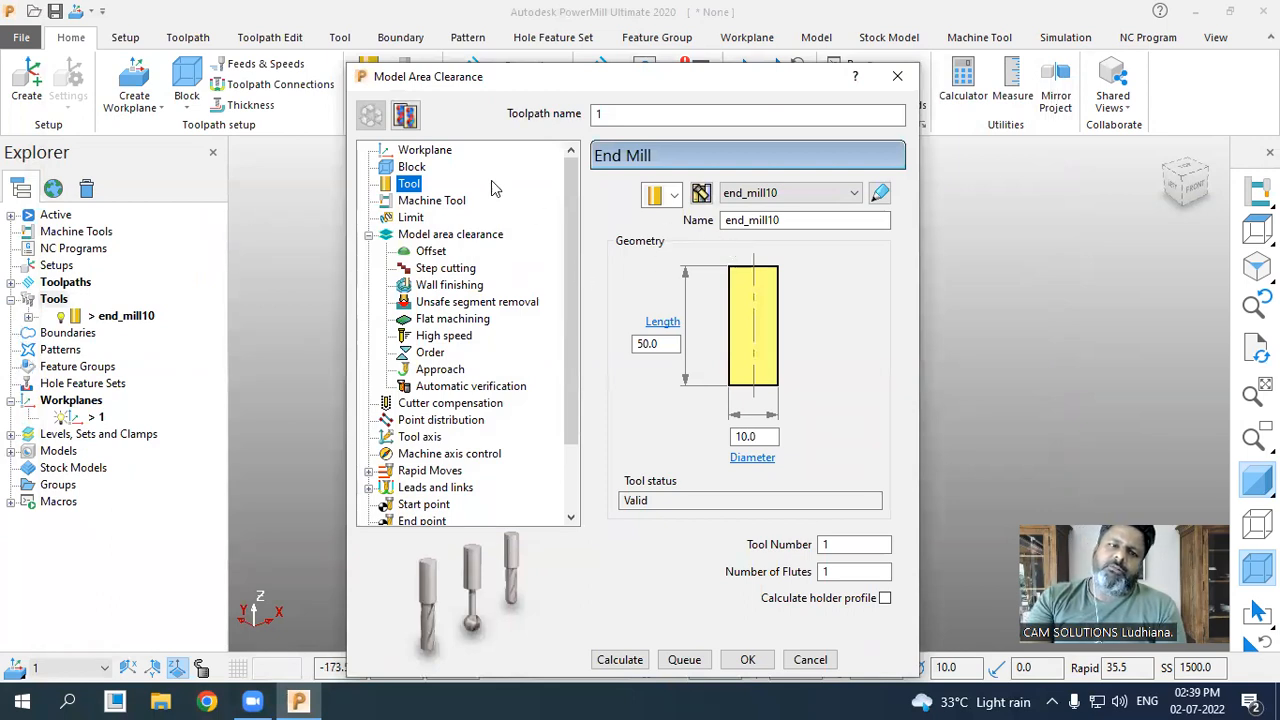
{"action": "left_click", "coordinate": [401, 164]}
{"action": "left_click", "coordinate": [410, 156]}
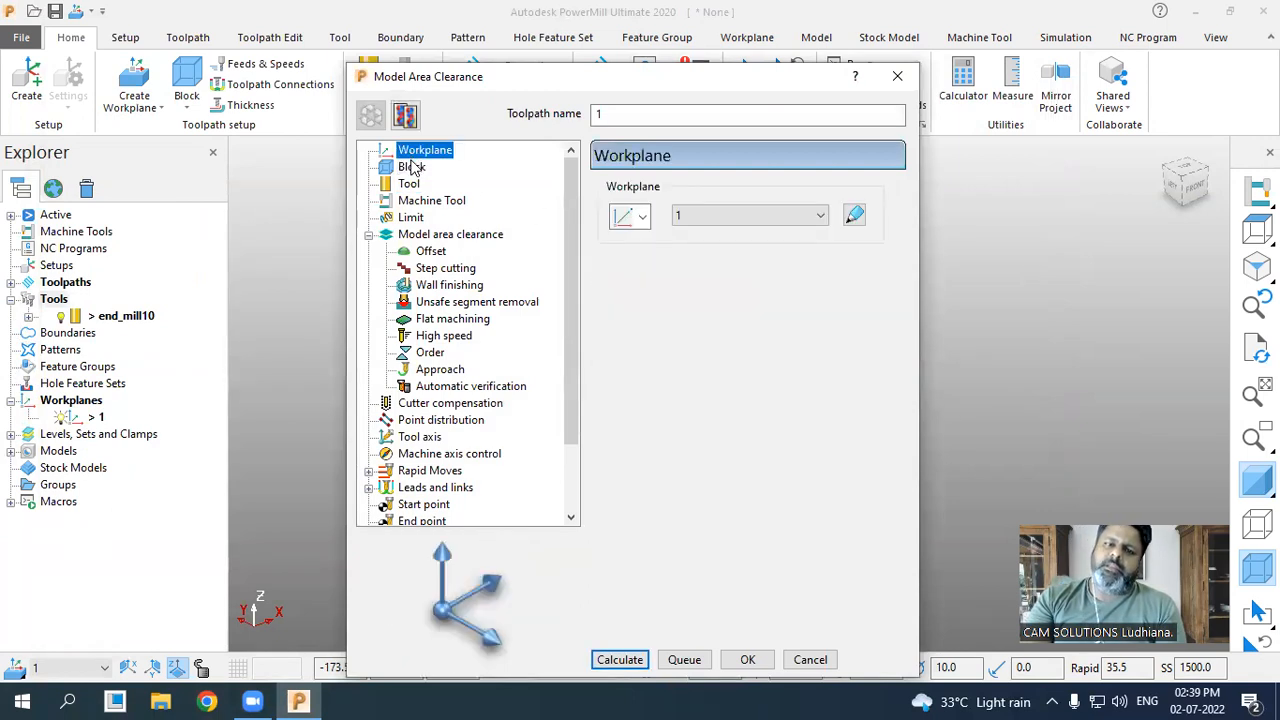
{"action": "left_click", "coordinate": [425, 240]}
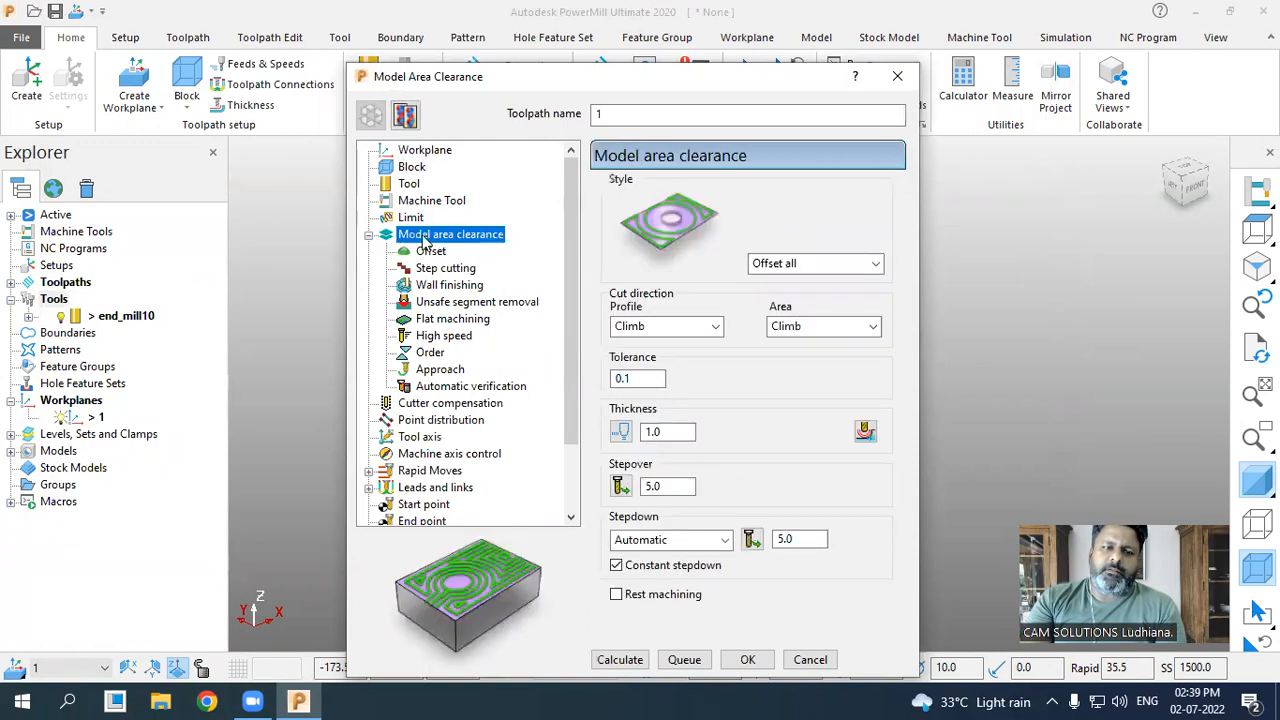
- Expand the toolpaths in the explorer and check the available area clearance styles, keeping Offset all
{"action": "left_click", "coordinate": [14, 296]}
{"action": "left_click", "coordinate": [549, 75]}
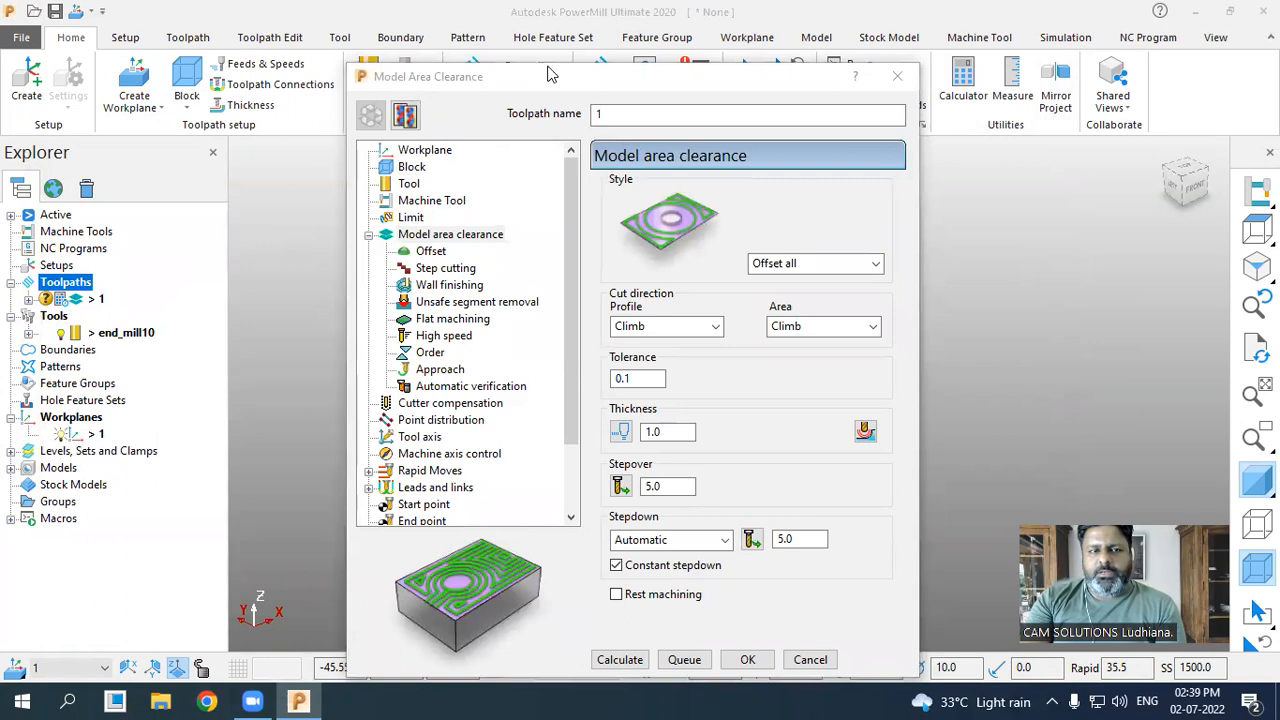
{"action": "left_click_drag", "start_coordinate": [549, 75], "coordinate": [248, 50]}
{"action": "scroll", "coordinate": [744, 390], "scroll_direction": "up", "scroll_amount": 2}
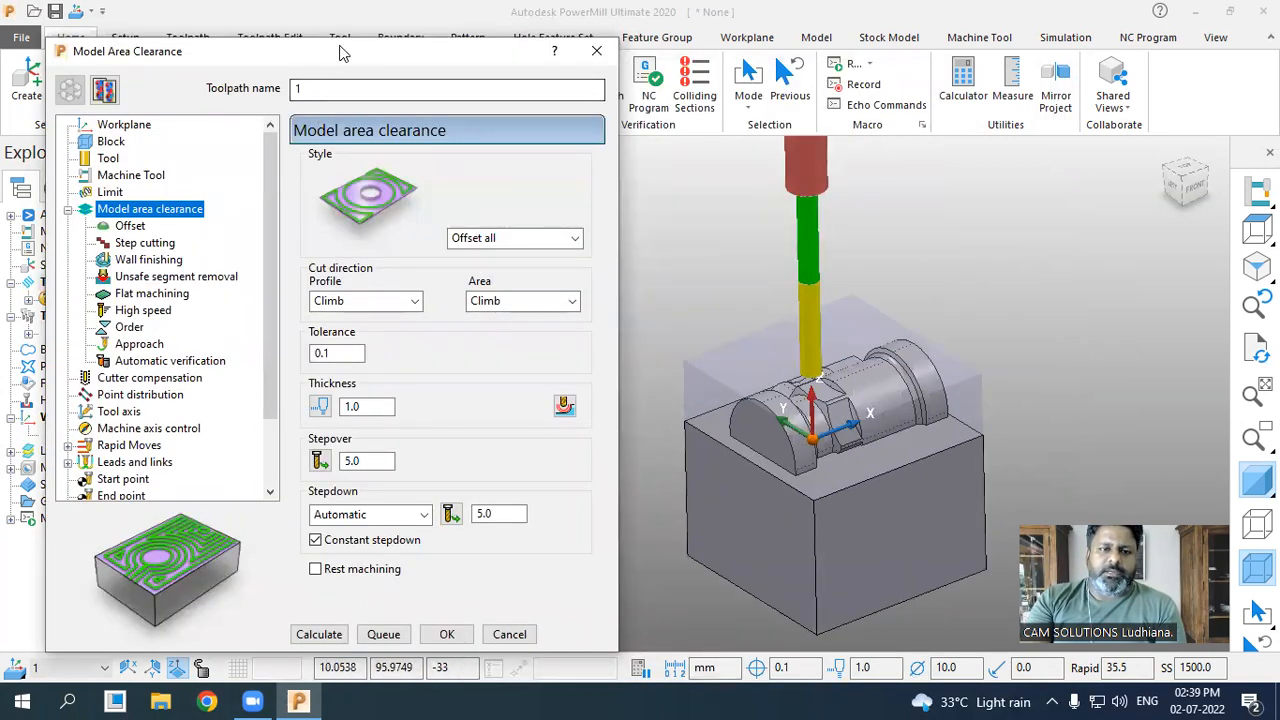
{"action": "left_click_drag", "start_coordinate": [340, 52], "coordinate": [334, 26]}
{"action": "left_click", "coordinate": [487, 212]}
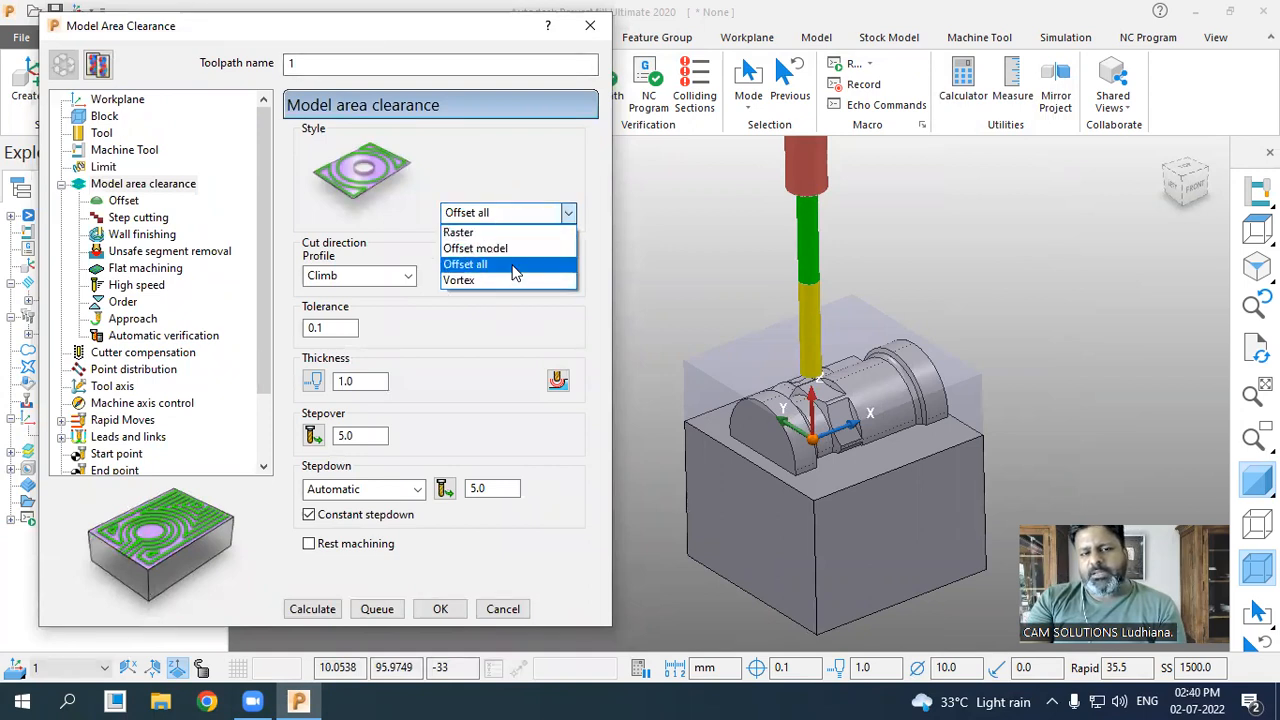
{"action": "left_click", "coordinate": [514, 265]}
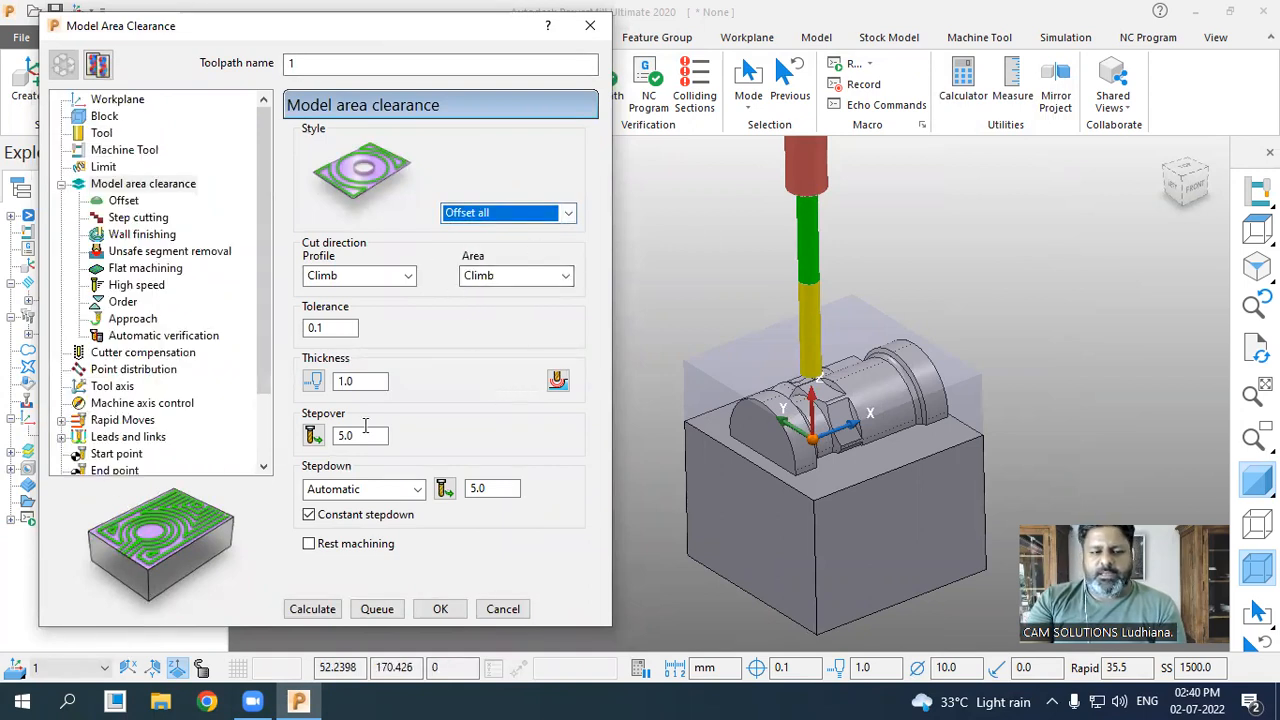
- Set the toolpath's stepdown to 3.0 and its stepover to 4.5
{"action": "left_click", "coordinate": [495, 488]}
{"action": "double_click", "coordinate": [494, 488]}
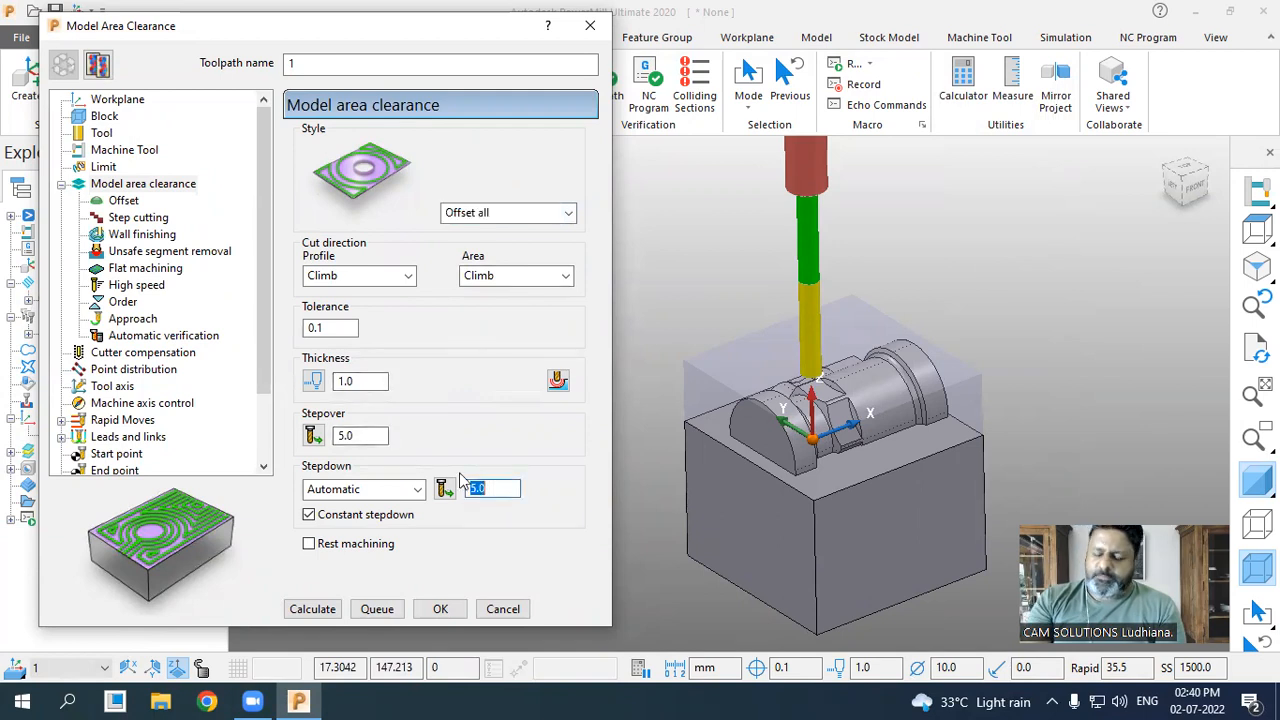
{"action": "type", "text": "3"}
{"action": "key", "text": "Return"}
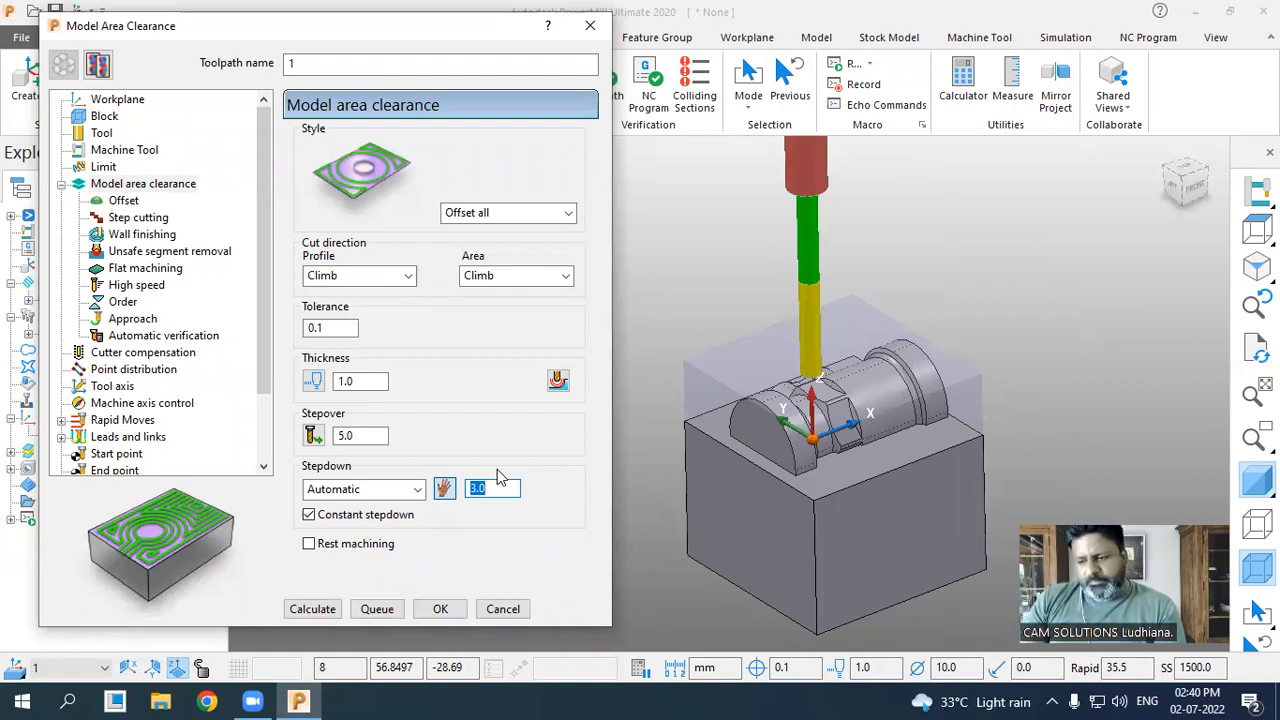
{"action": "left_click", "coordinate": [370, 436]}
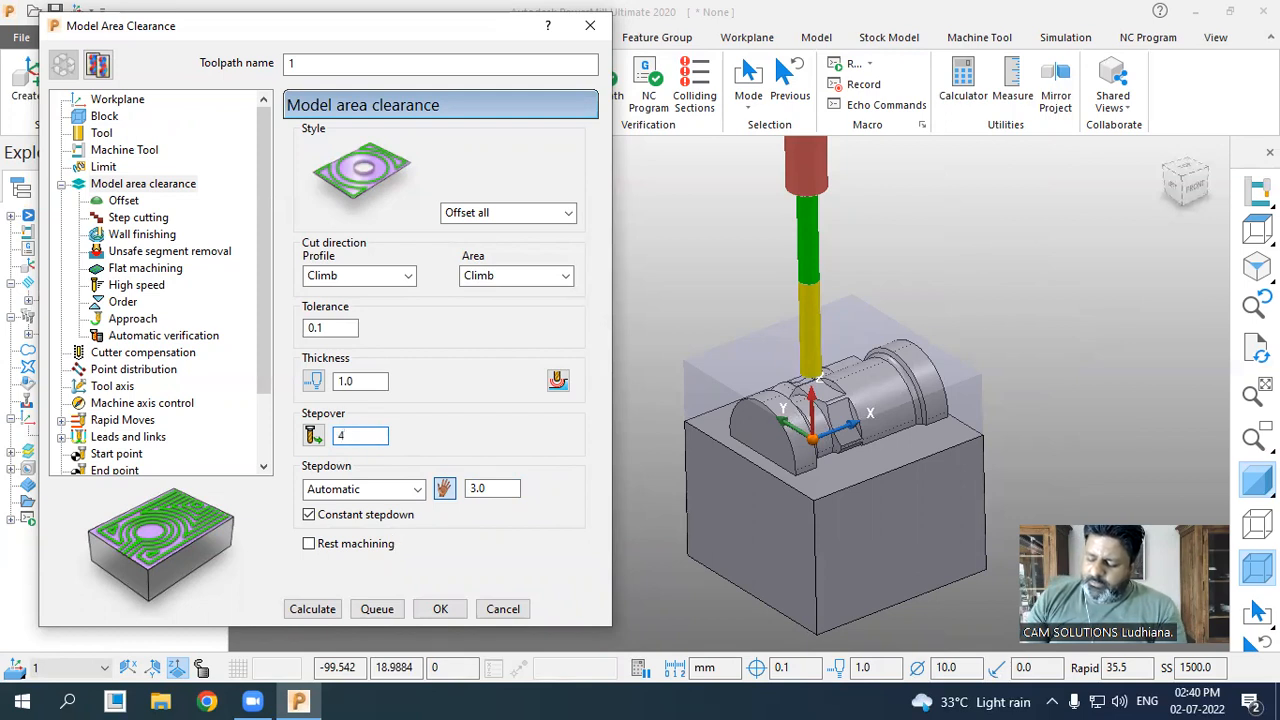
{"action": "key", "text": "Return"}
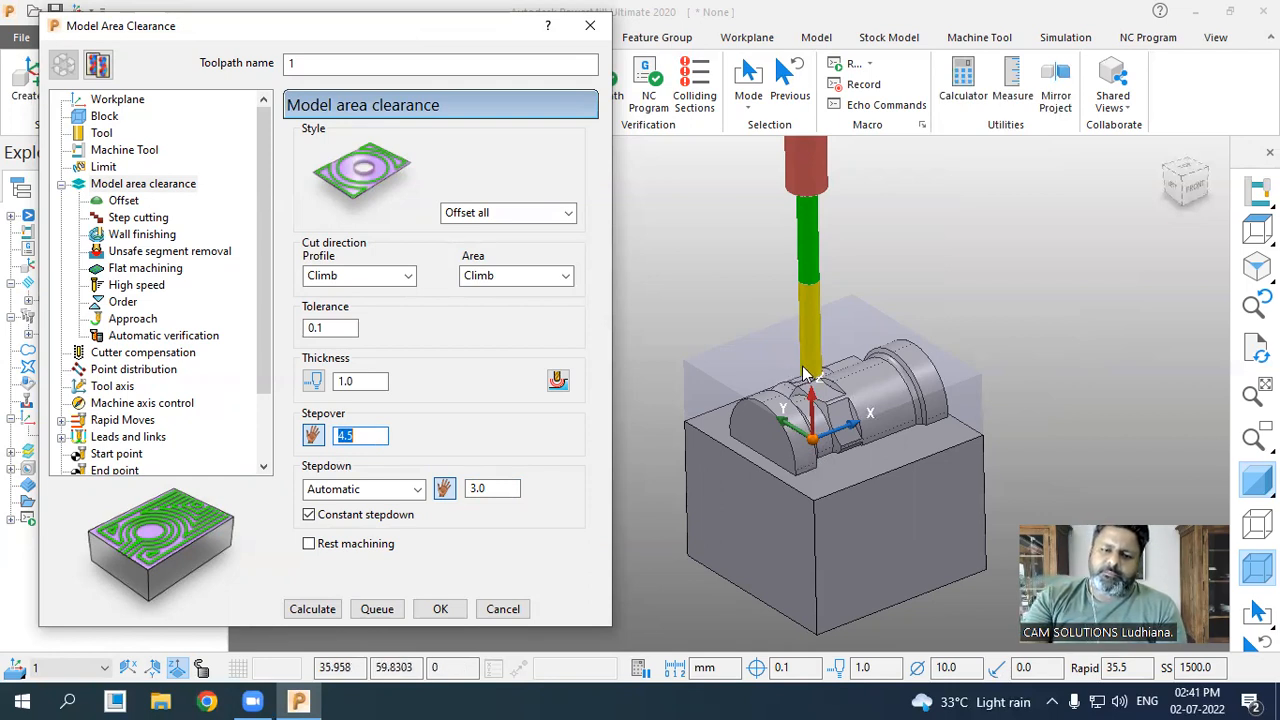
{"action": "left_click", "coordinate": [489, 487]}
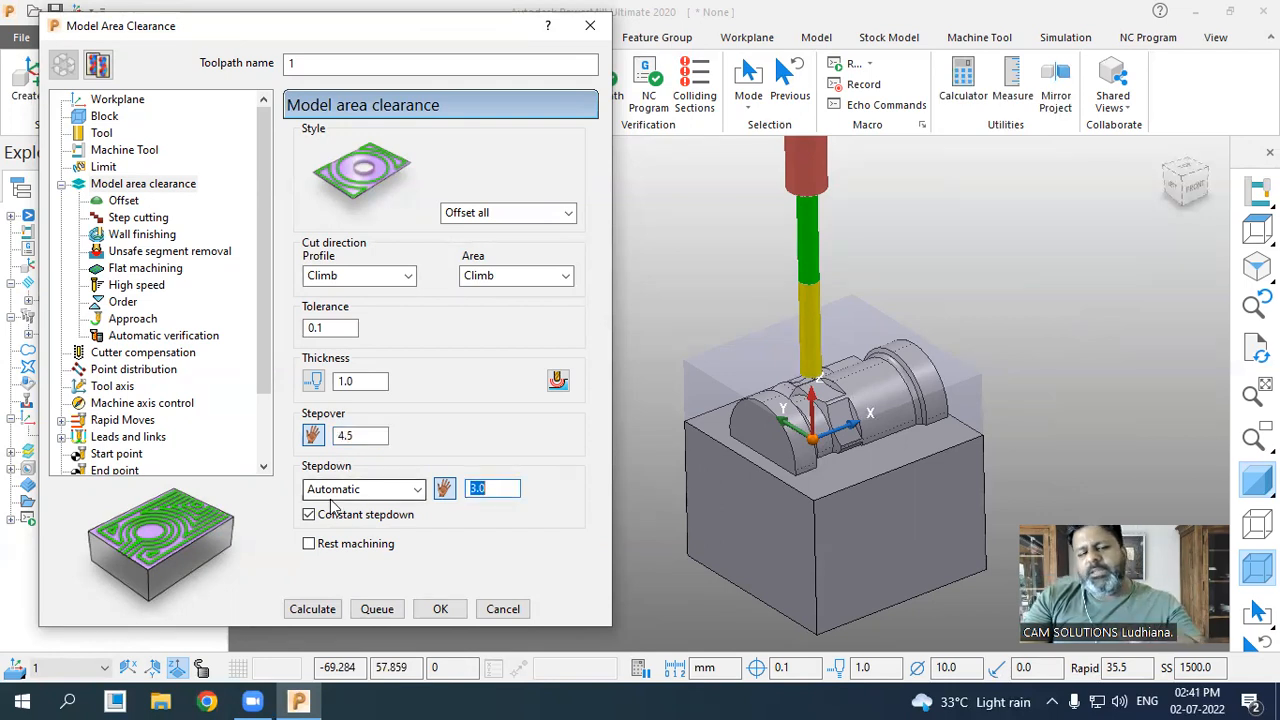
{"action": "left_click", "coordinate": [366, 436]}
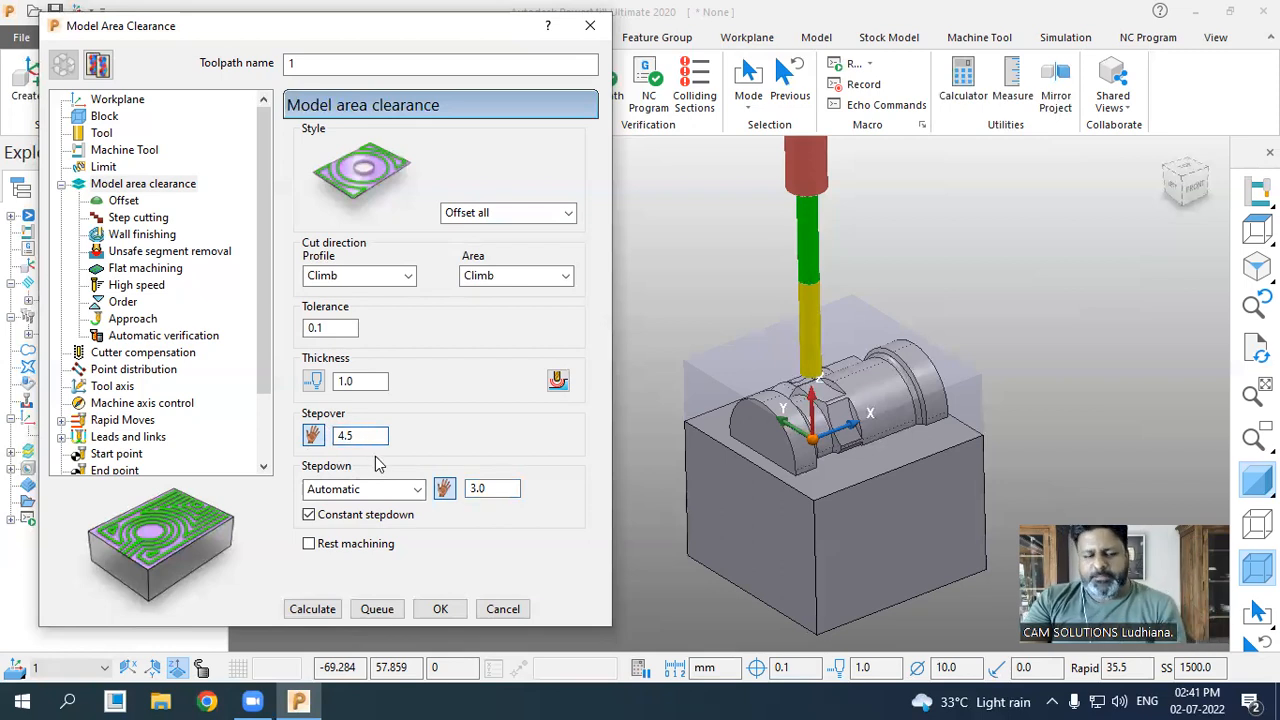
- Change the area clearance style to Raster, calculate the toolpath and accept the plunge-move warning
{"action": "left_click", "coordinate": [505, 213]}
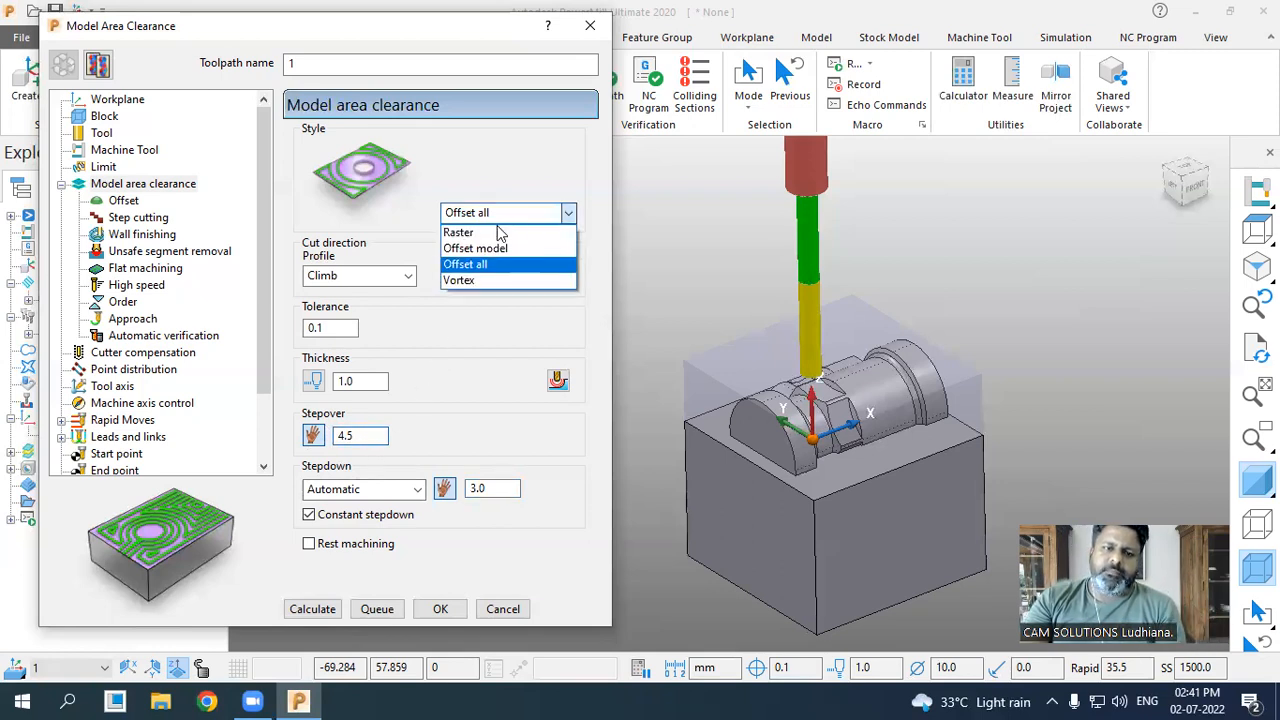
{"action": "left_click", "coordinate": [478, 230]}
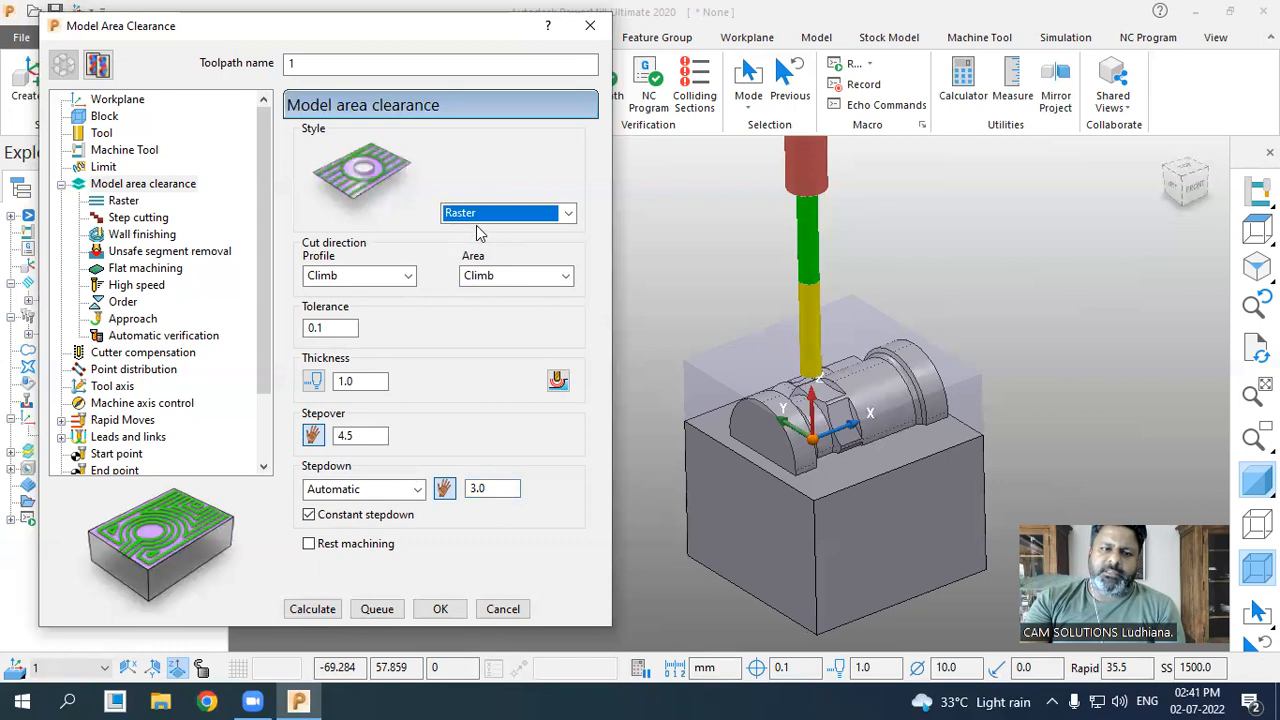
{"action": "left_click", "coordinate": [314, 609]}
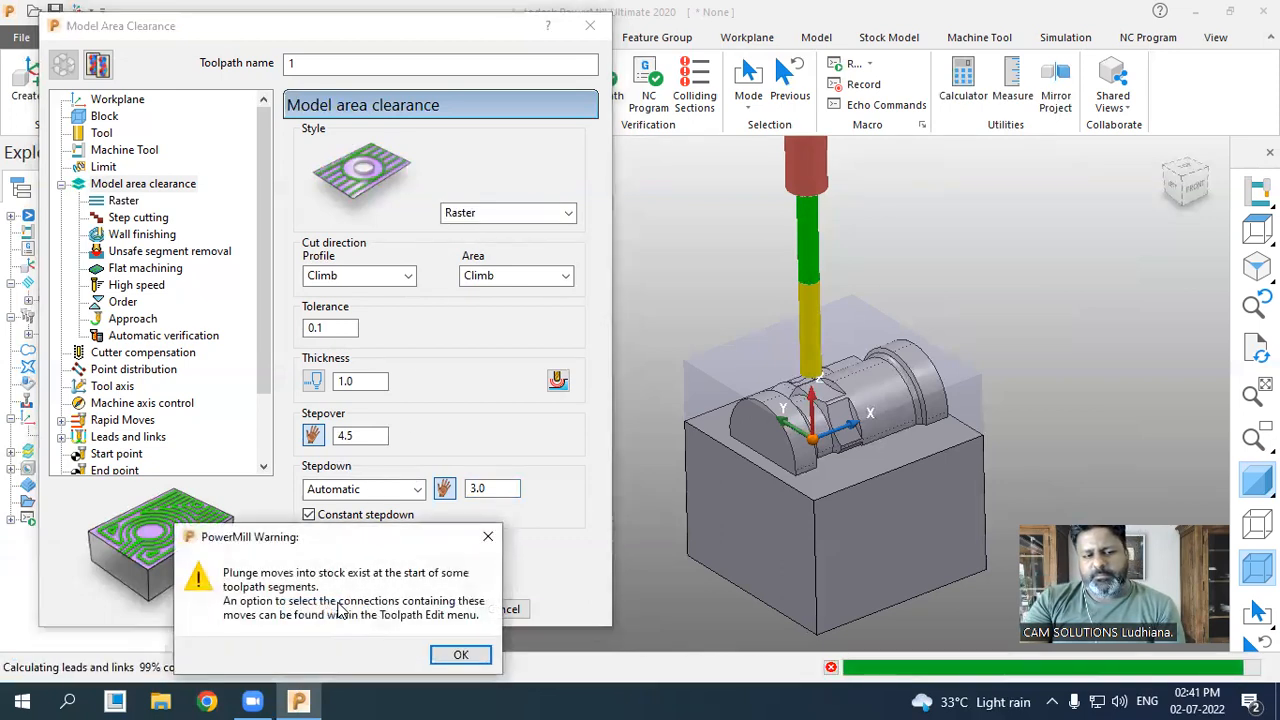
{"action": "left_click", "coordinate": [446, 656]}
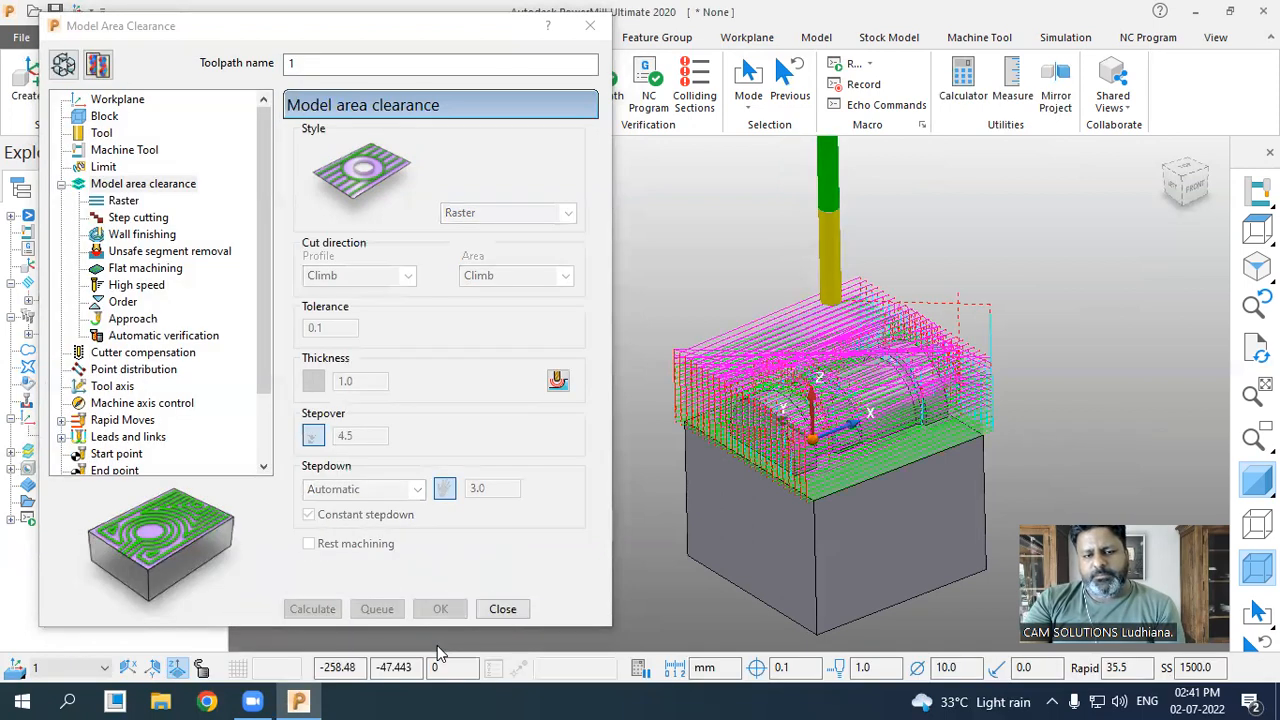
- Reopen the calculated toolpath for editing, set both the profile and area cut directions to Any, and recalculate it
{"action": "left_click", "coordinate": [63, 64]}
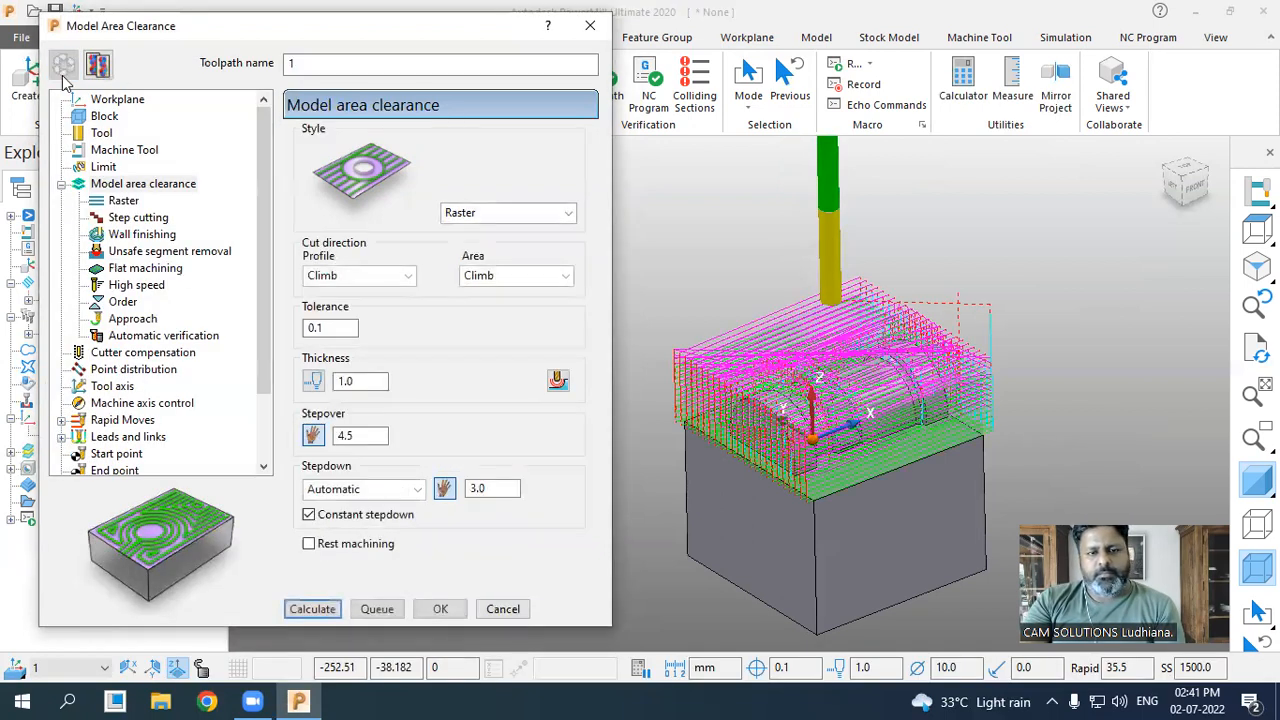
{"action": "left_click", "coordinate": [528, 280]}
{"action": "left_click", "coordinate": [490, 327]}
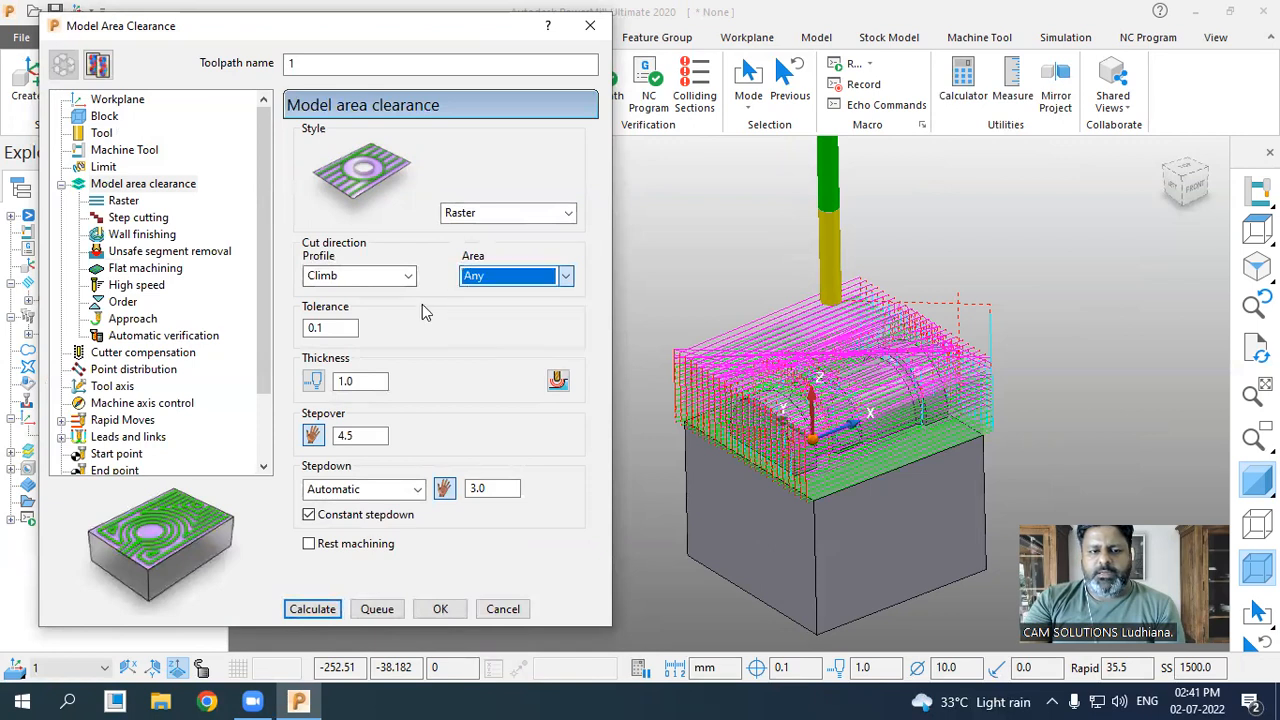
{"action": "left_click", "coordinate": [360, 276]}
{"action": "left_click", "coordinate": [343, 329]}
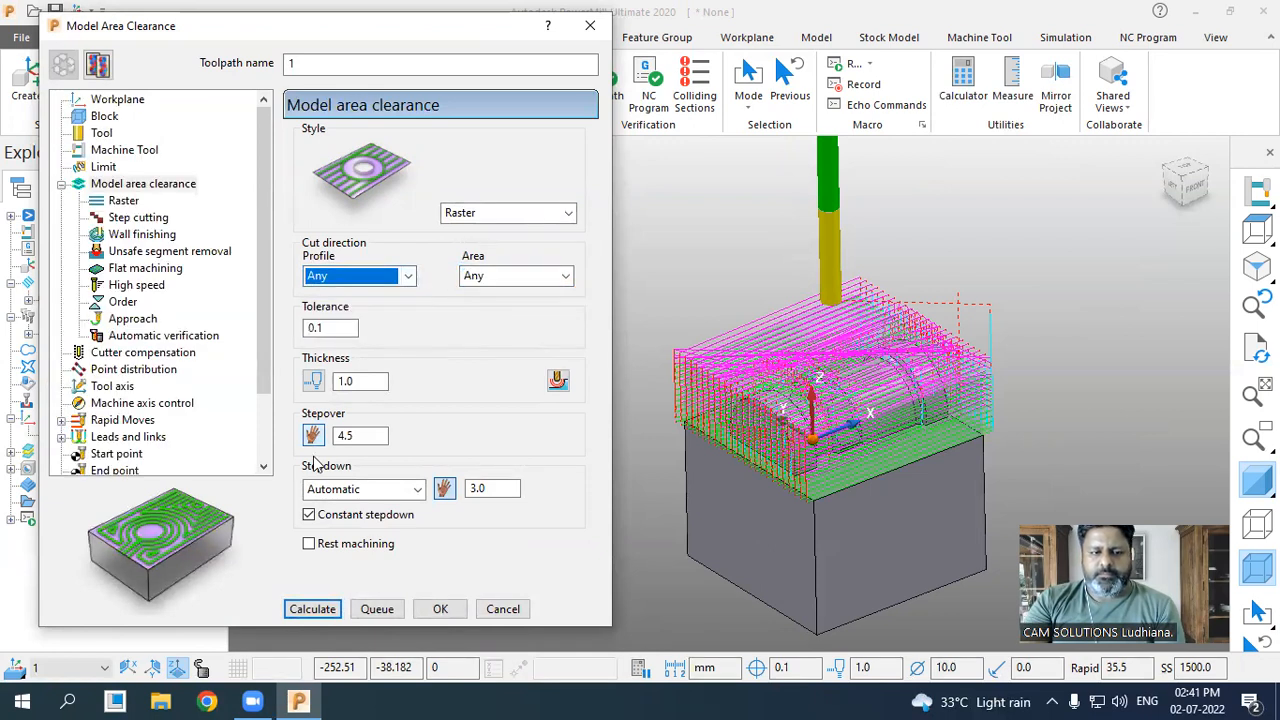
{"action": "left_click", "coordinate": [312, 609]}
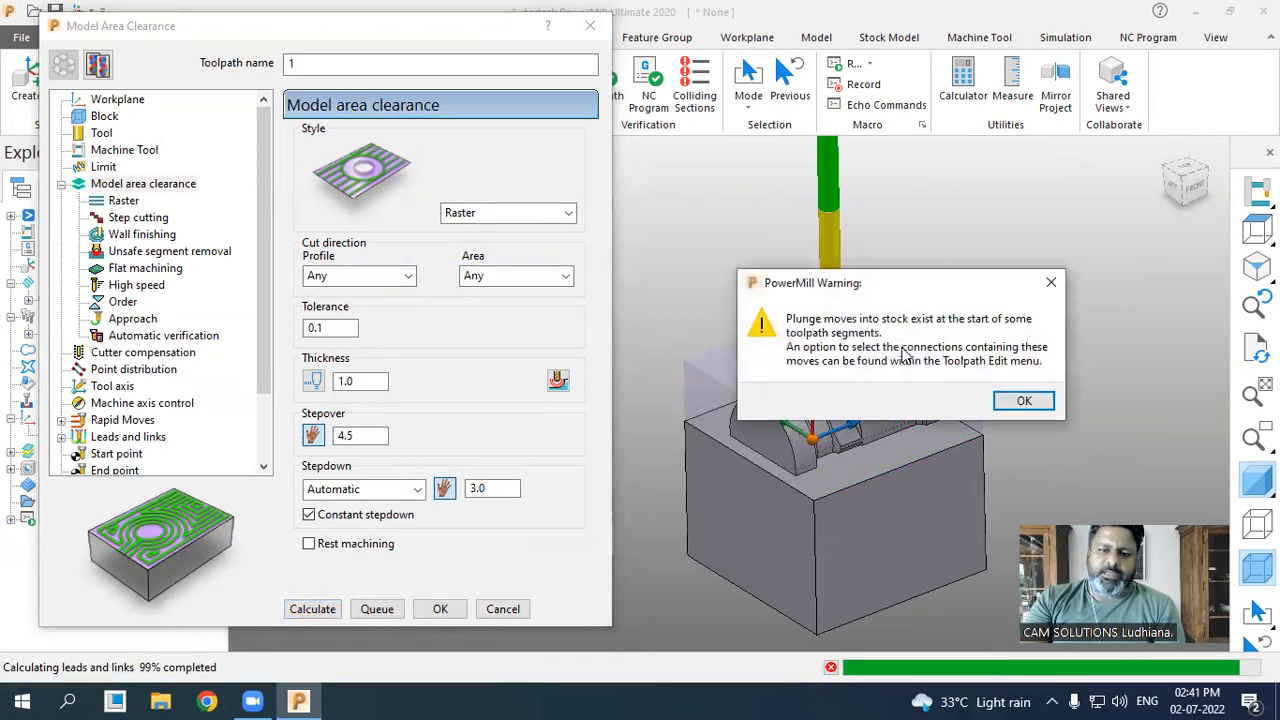
{"action": "left_click", "coordinate": [1022, 400]}
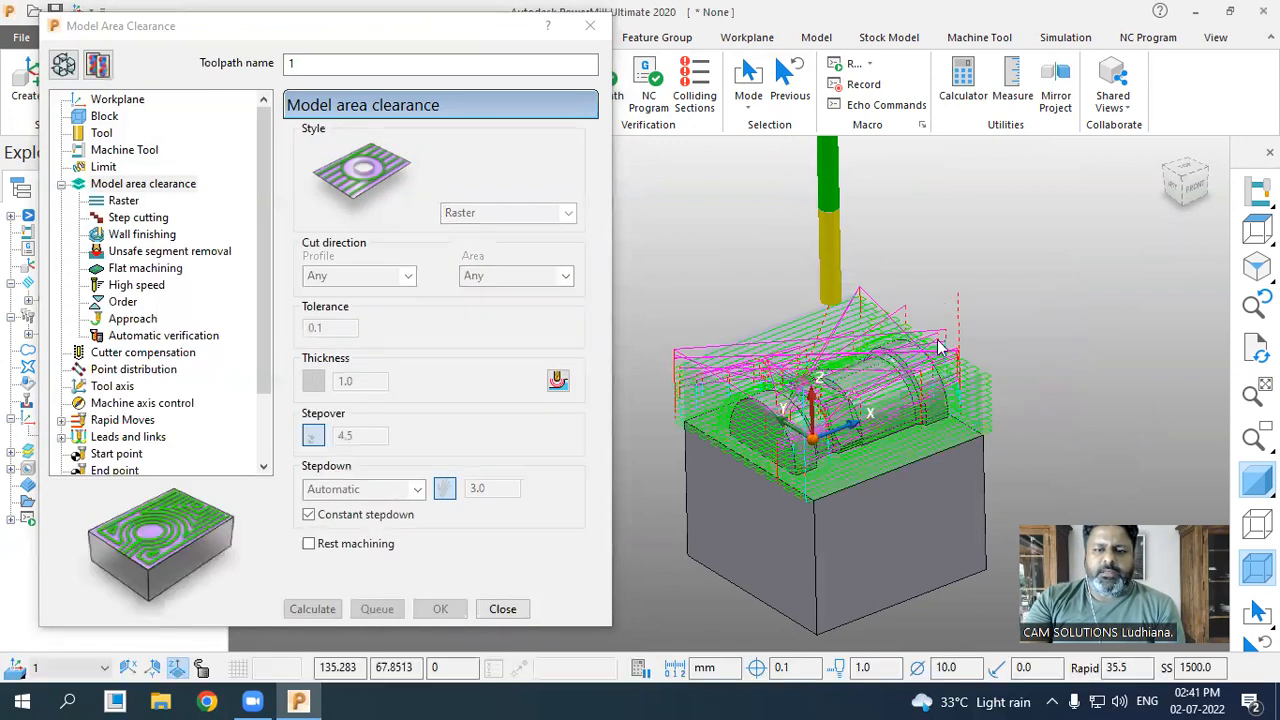
- Inspect the raster passes and their stepdown levels from the top and front views, and close the toolpath settings
{"action": "middle_click_drag", "start_coordinate": [934, 341], "coordinate": [916, 370]}
{"action": "left_click", "coordinate": [1257, 230]}
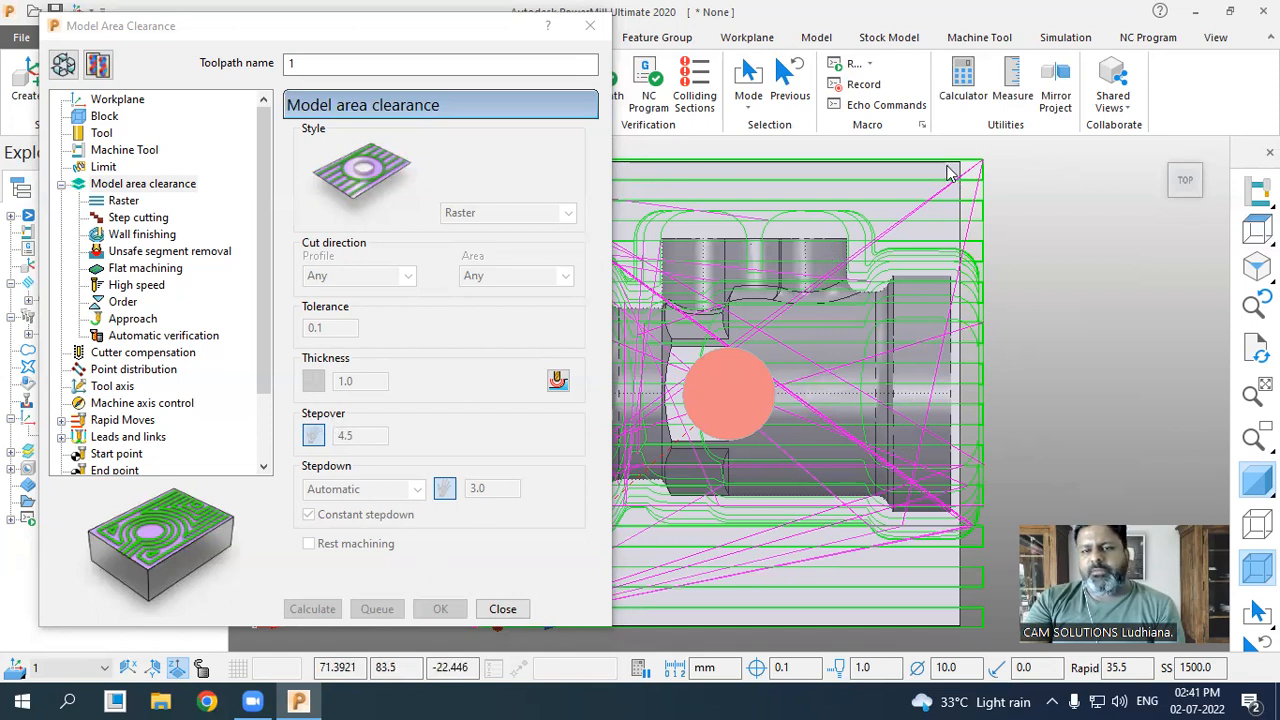
{"action": "left_click", "coordinate": [1185, 205]}
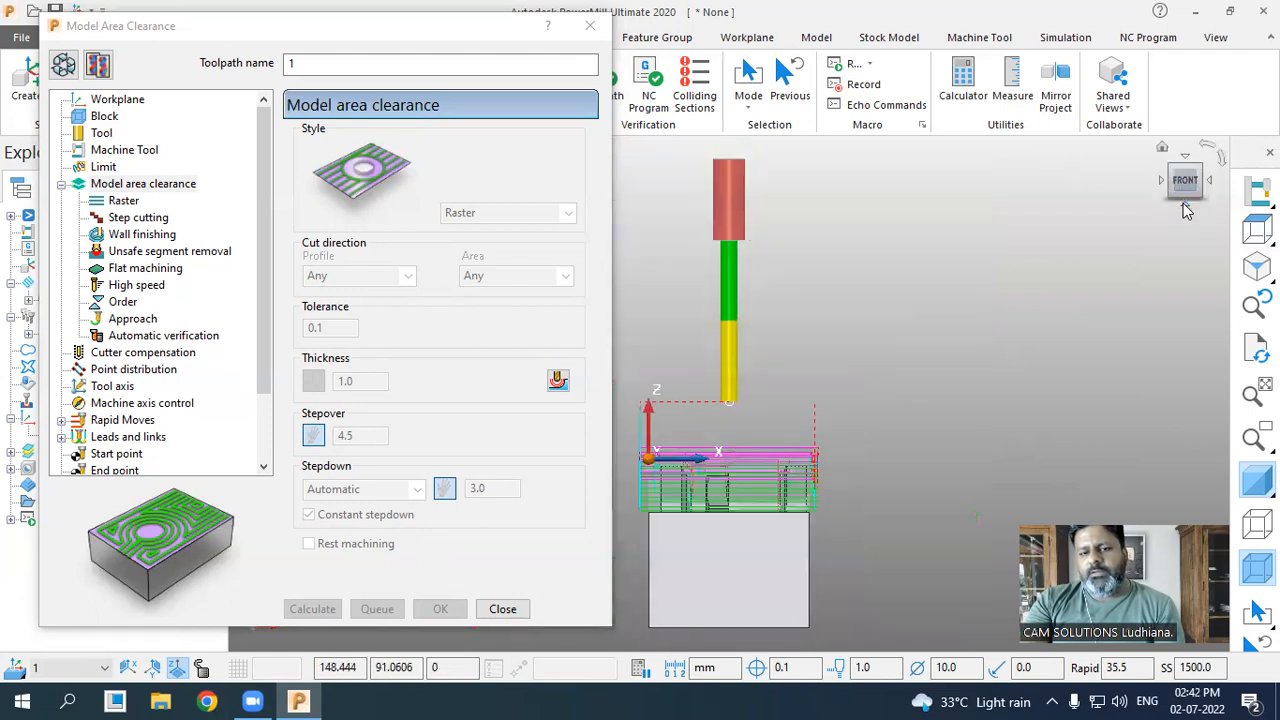
{"action": "scroll", "coordinate": [748, 514], "scroll_direction": "up", "scroll_amount": 3}
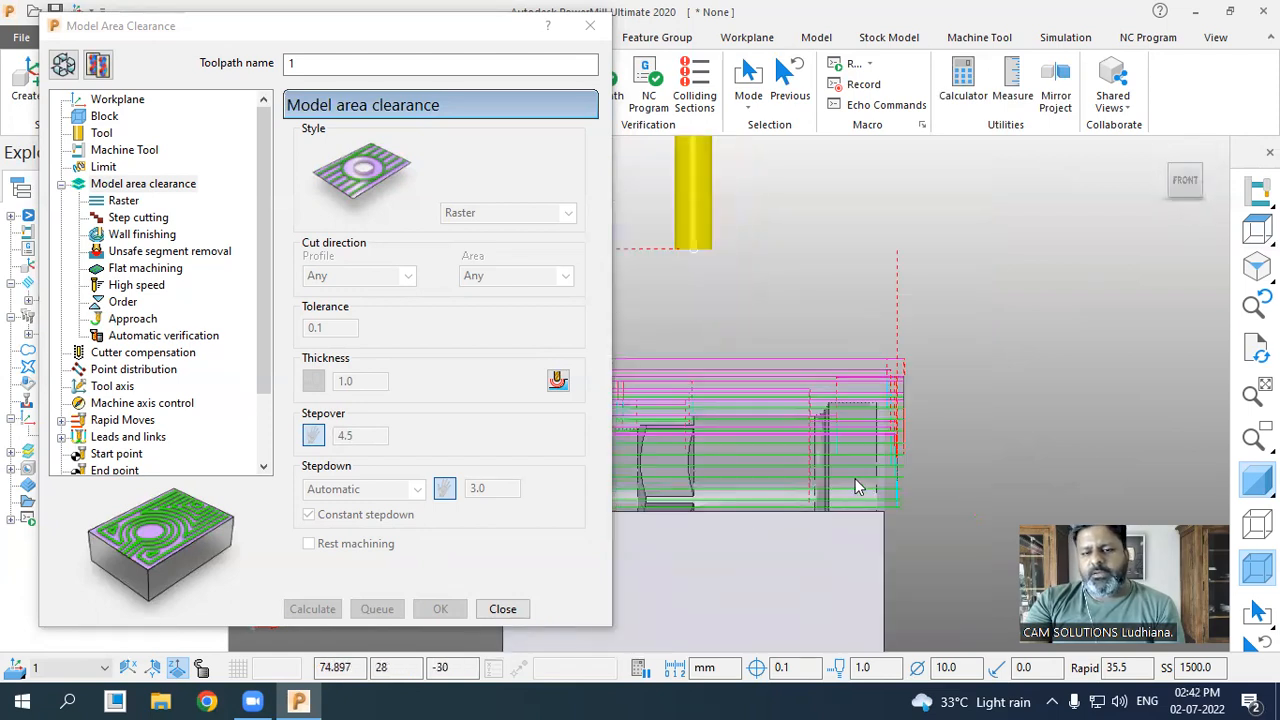
{"action": "scroll", "coordinate": [858, 482], "scroll_direction": "up", "scroll_amount": 2}
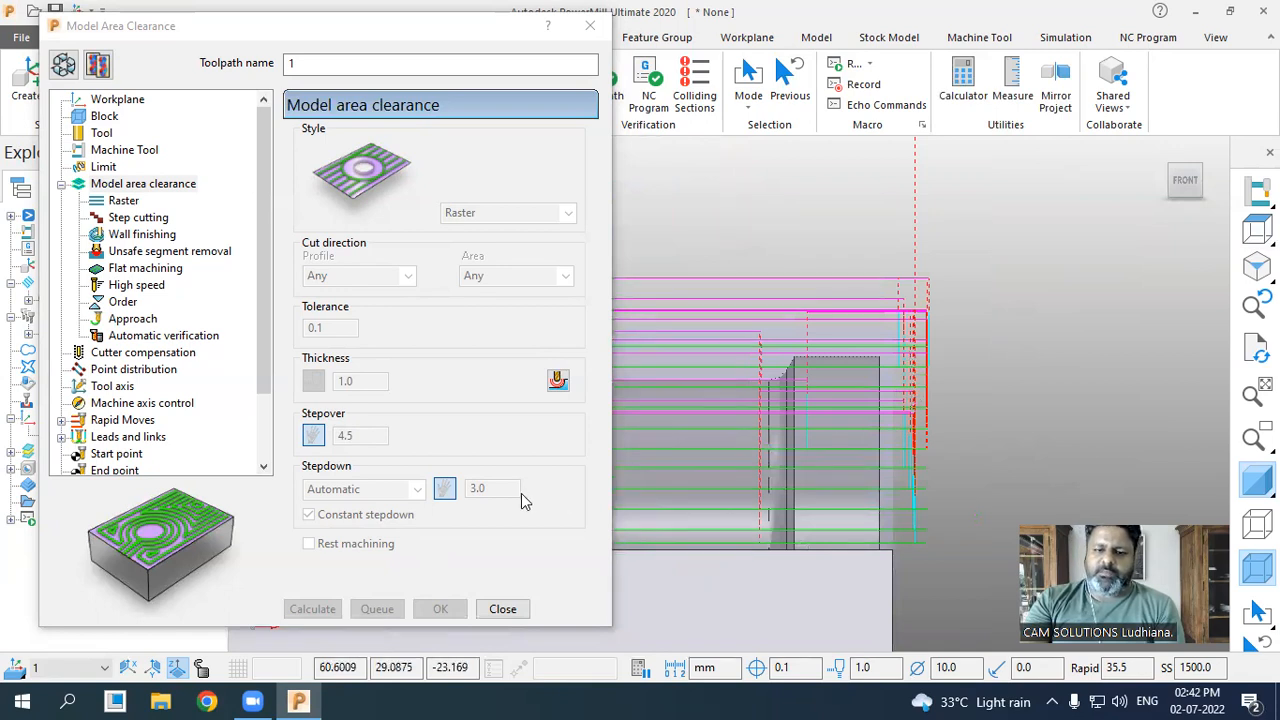
{"action": "left_click", "coordinate": [502, 608]}
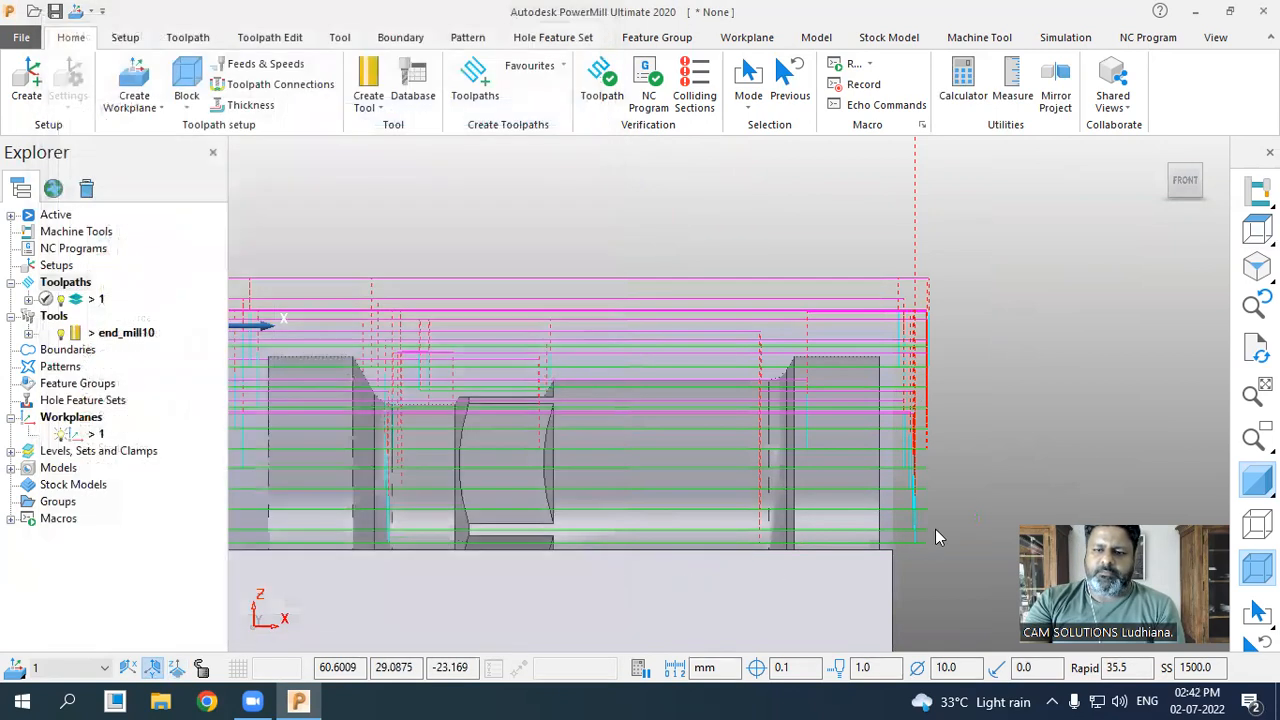
- View the block and raster toolpath isometrically and look over the toolpath's stored settings
{"action": "left_click", "coordinate": [1257, 265]}
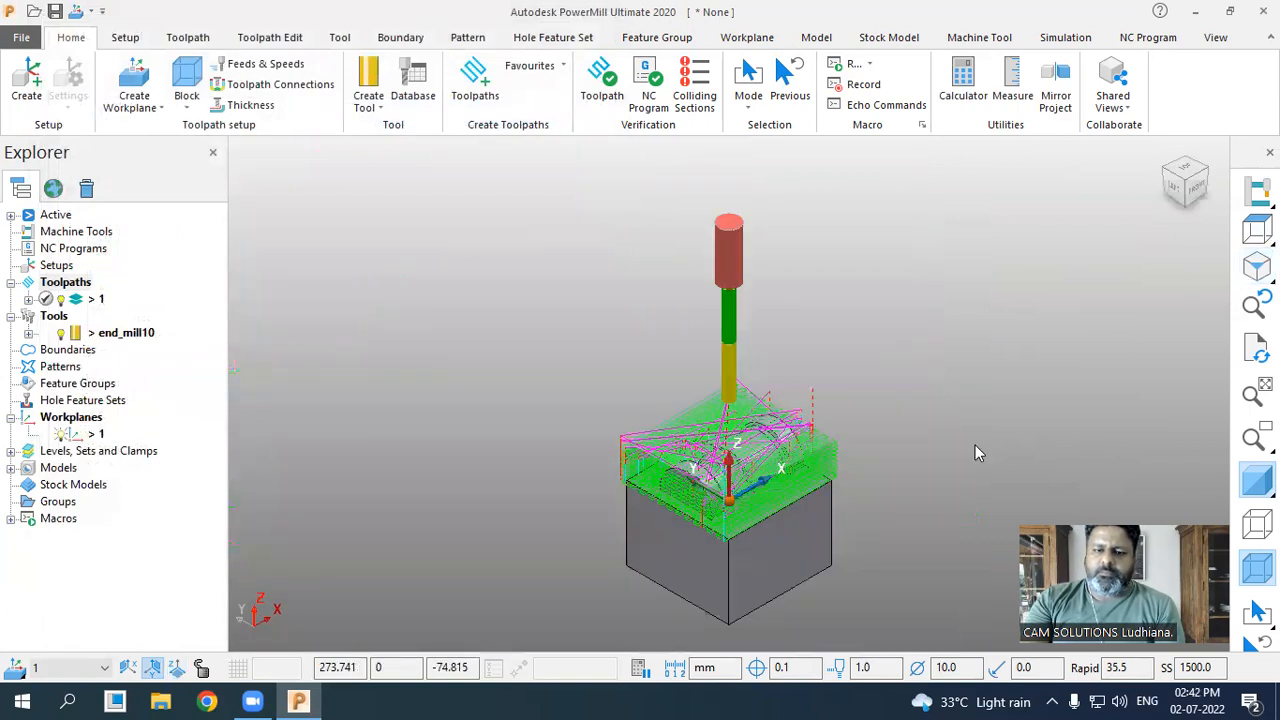
{"action": "scroll", "coordinate": [840, 578], "scroll_direction": "up", "scroll_amount": 3}
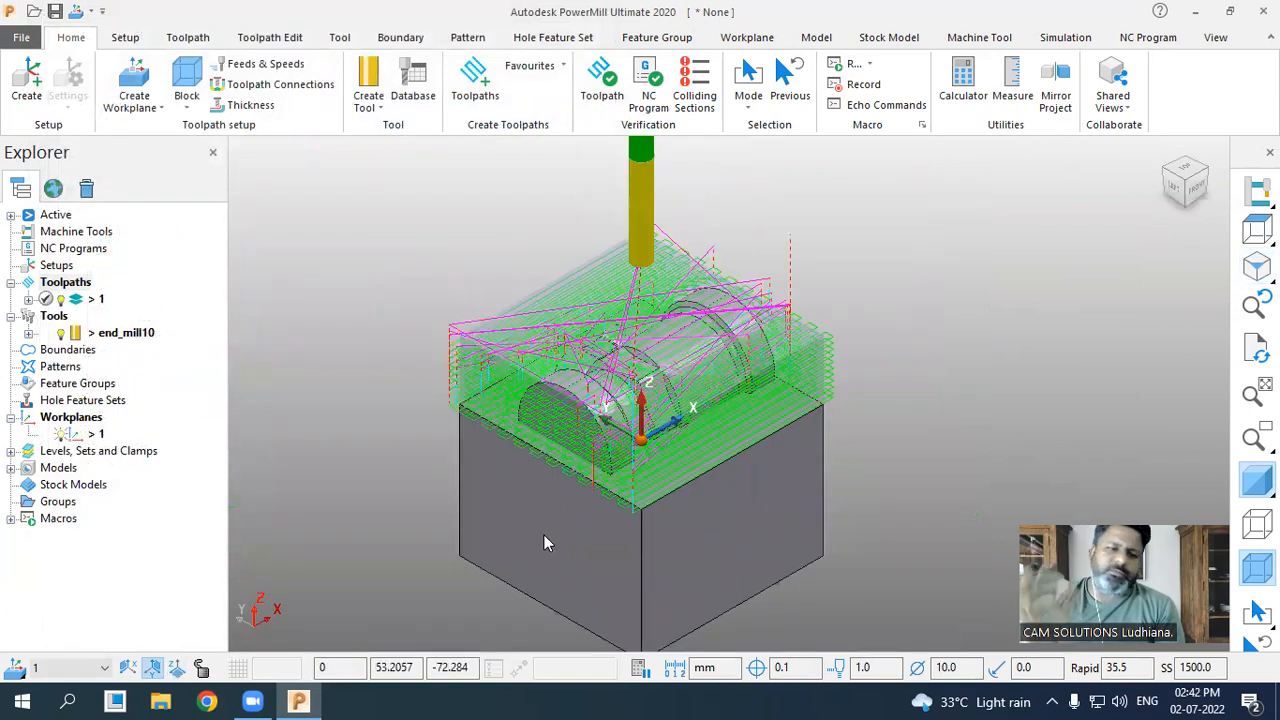
{"action": "left_click", "coordinate": [28, 299]}
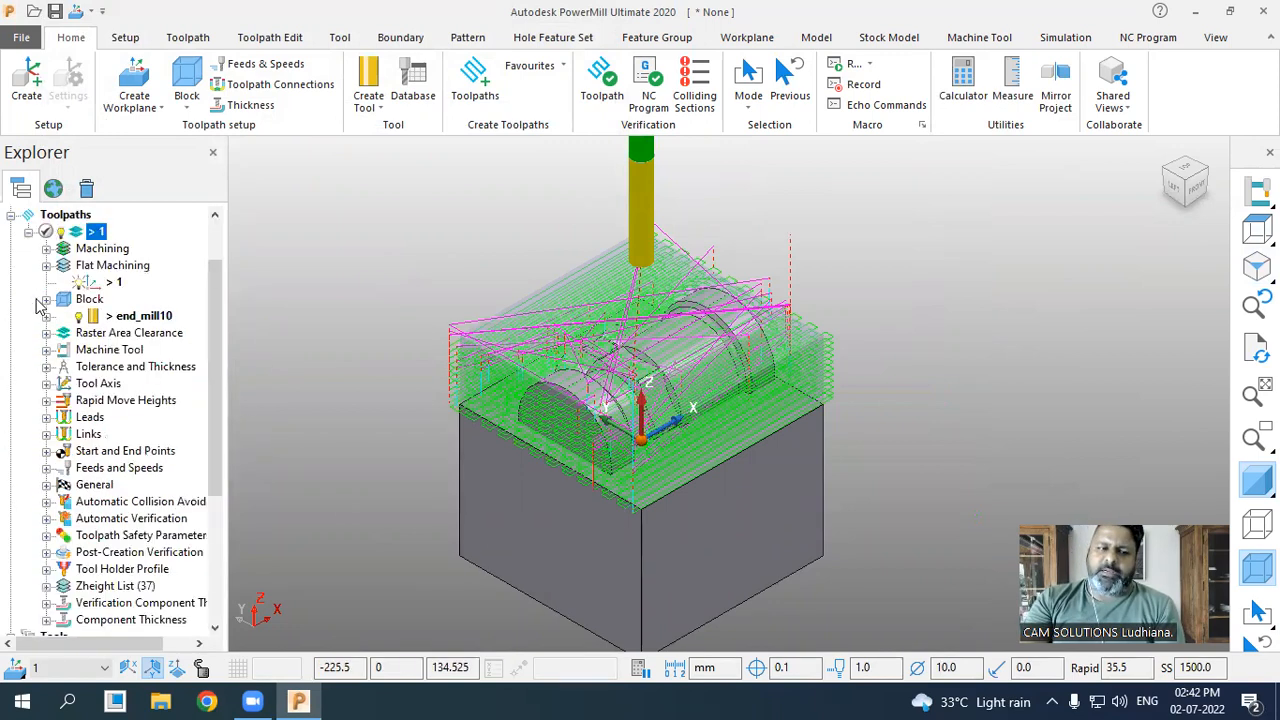
{"action": "left_click", "coordinate": [28, 236]}
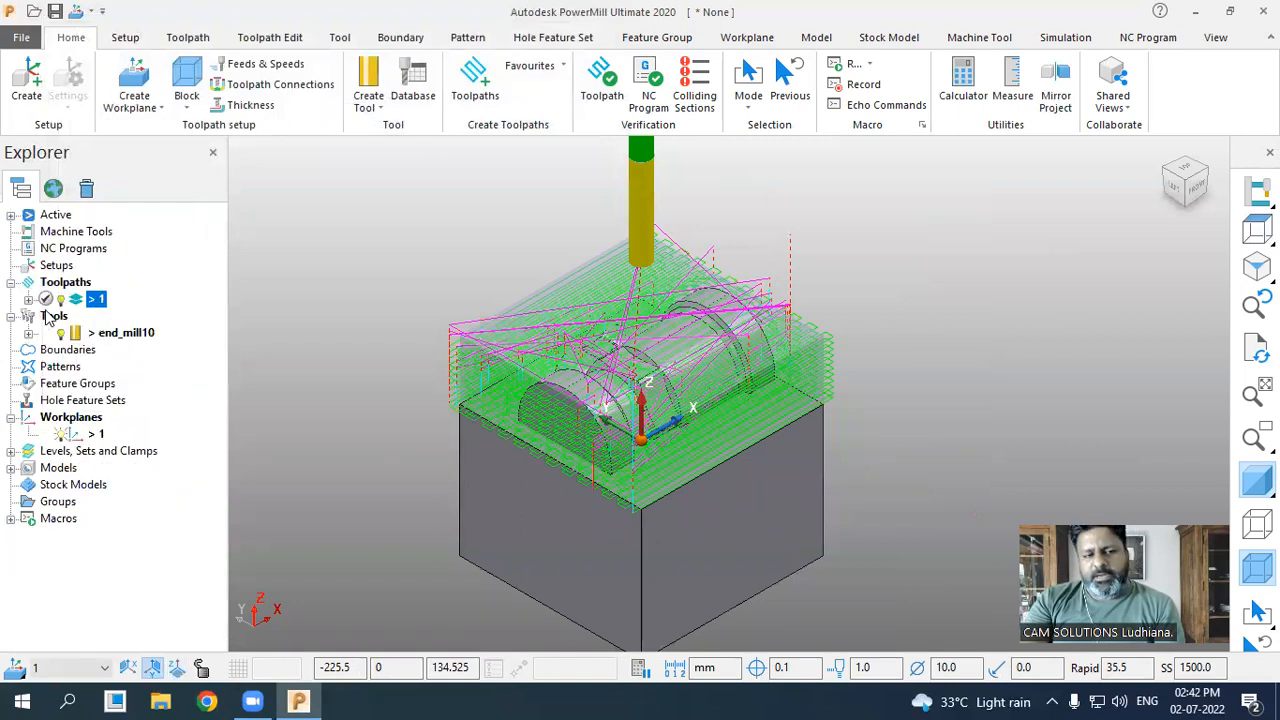
{"action": "left_click", "coordinate": [349, 244]}
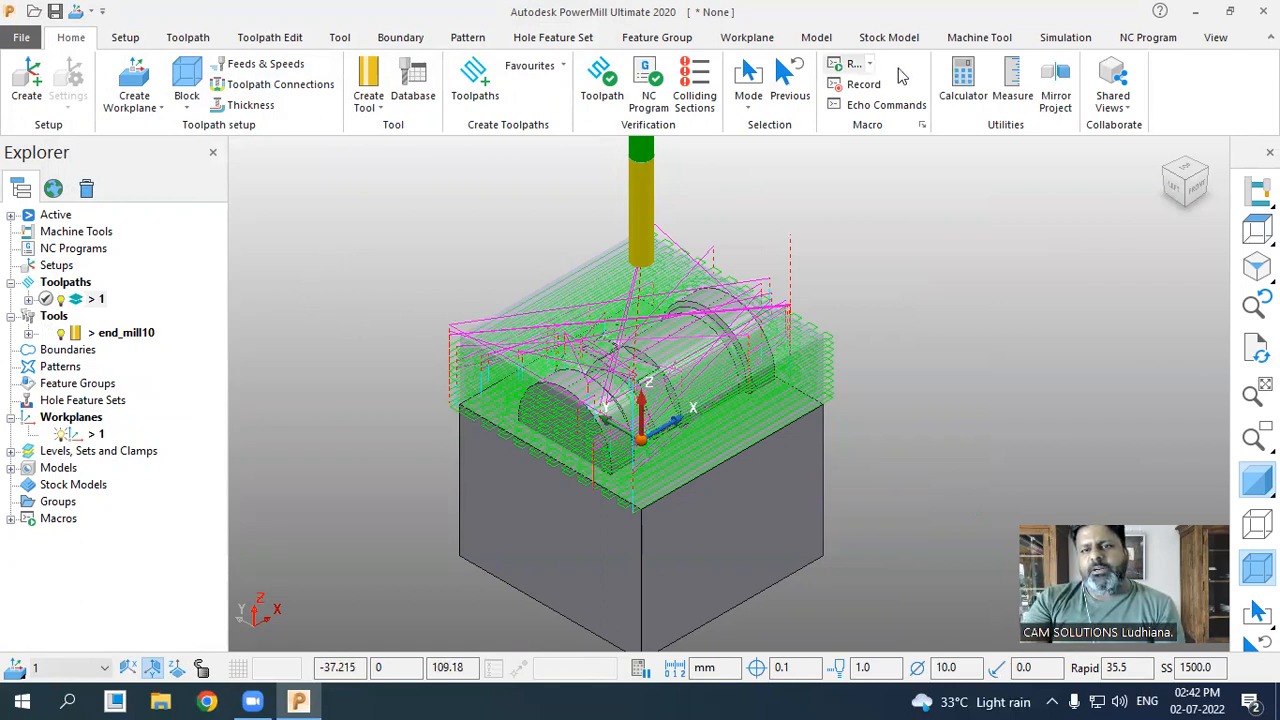
- Load toolpath 1 with the end_mill10 tool into the simulation, set to run from its start
{"action": "left_click", "coordinate": [1062, 38]}
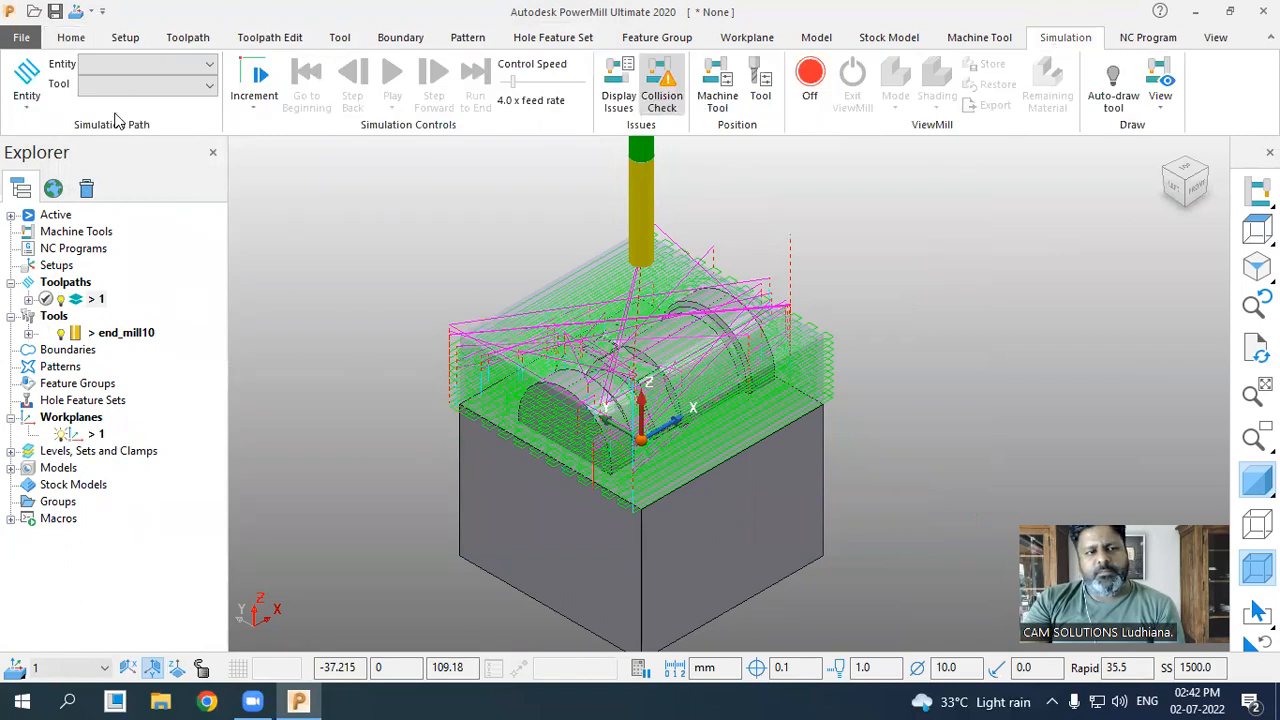
{"action": "left_click", "coordinate": [125, 64]}
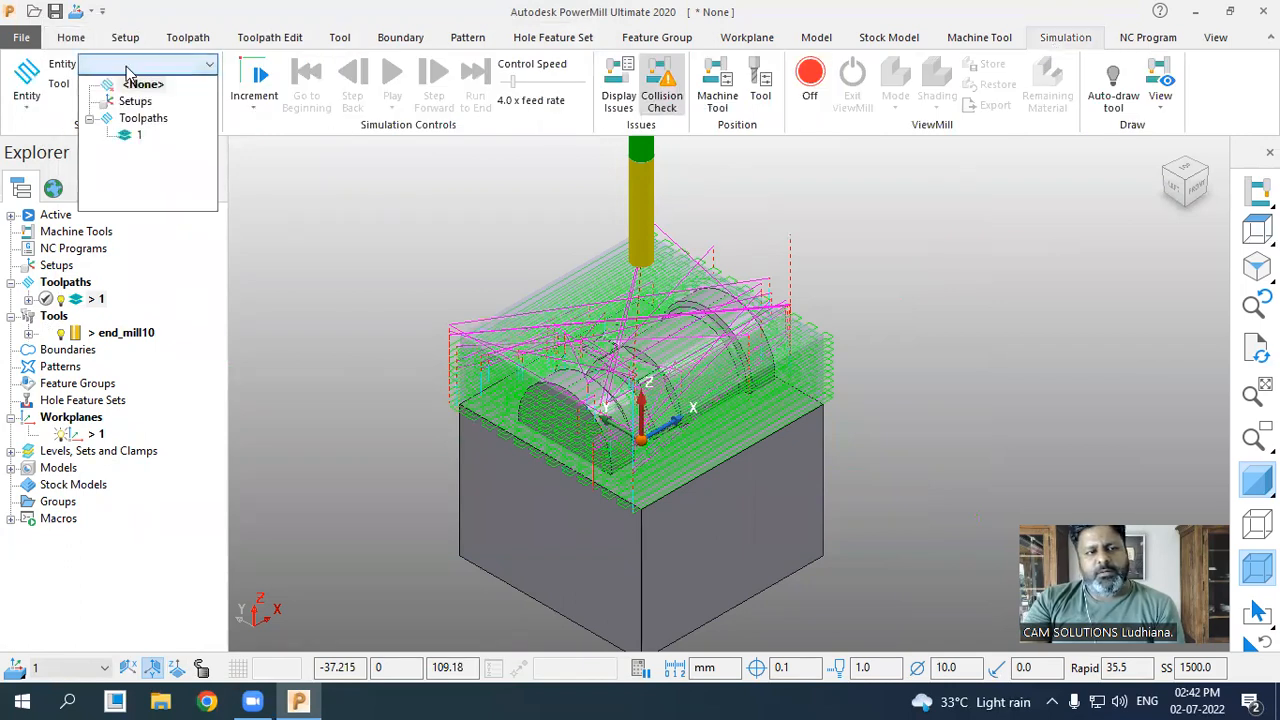
{"action": "left_click", "coordinate": [125, 140]}
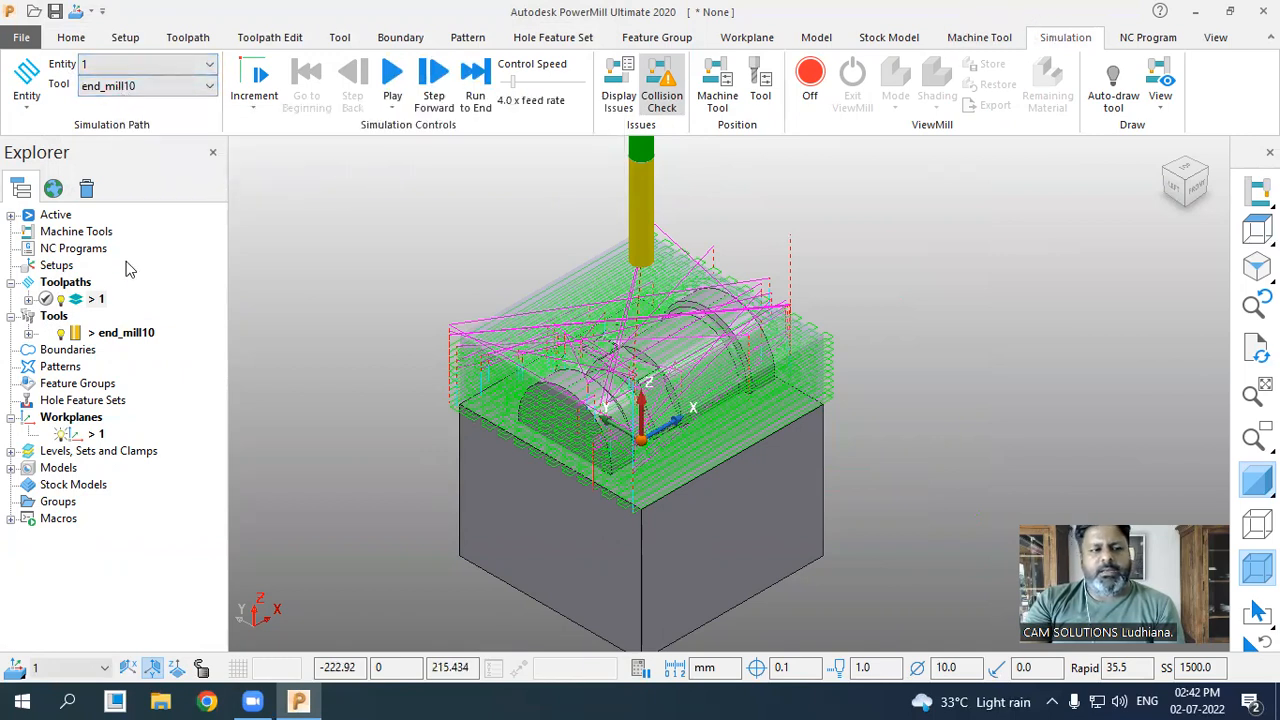
{"action": "right_click", "coordinate": [78, 302]}
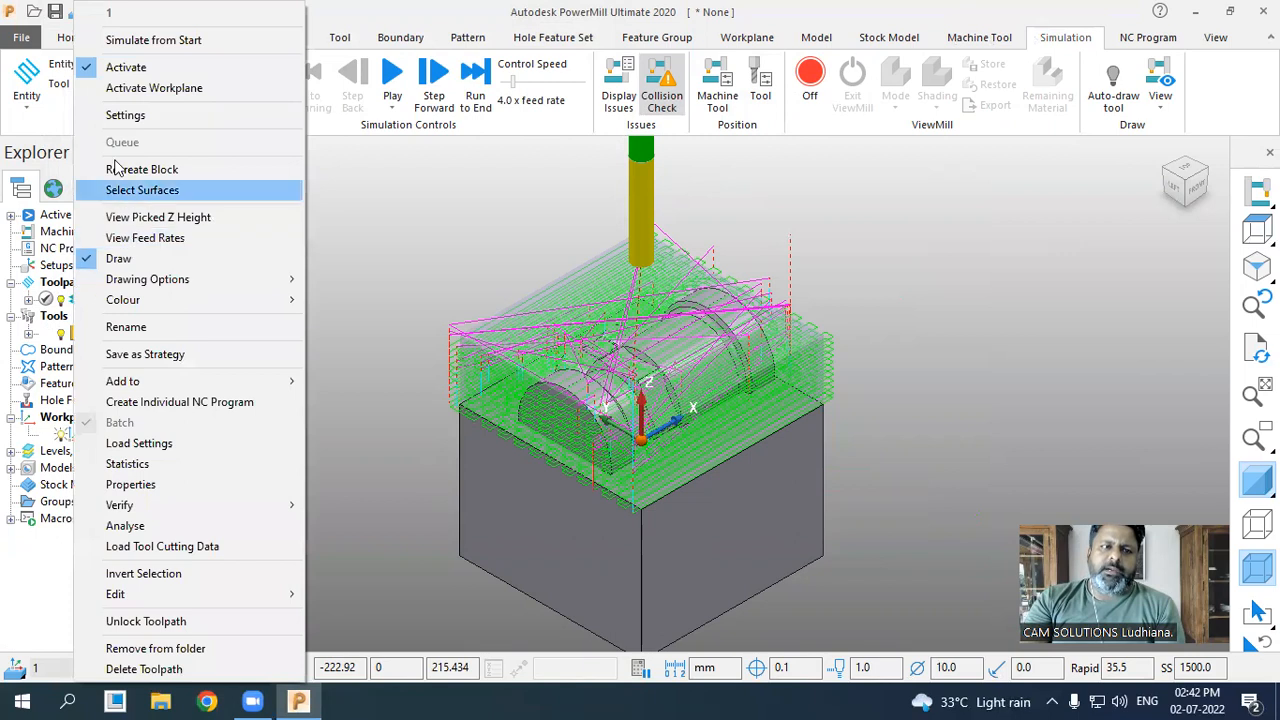
{"action": "left_click", "coordinate": [158, 44]}
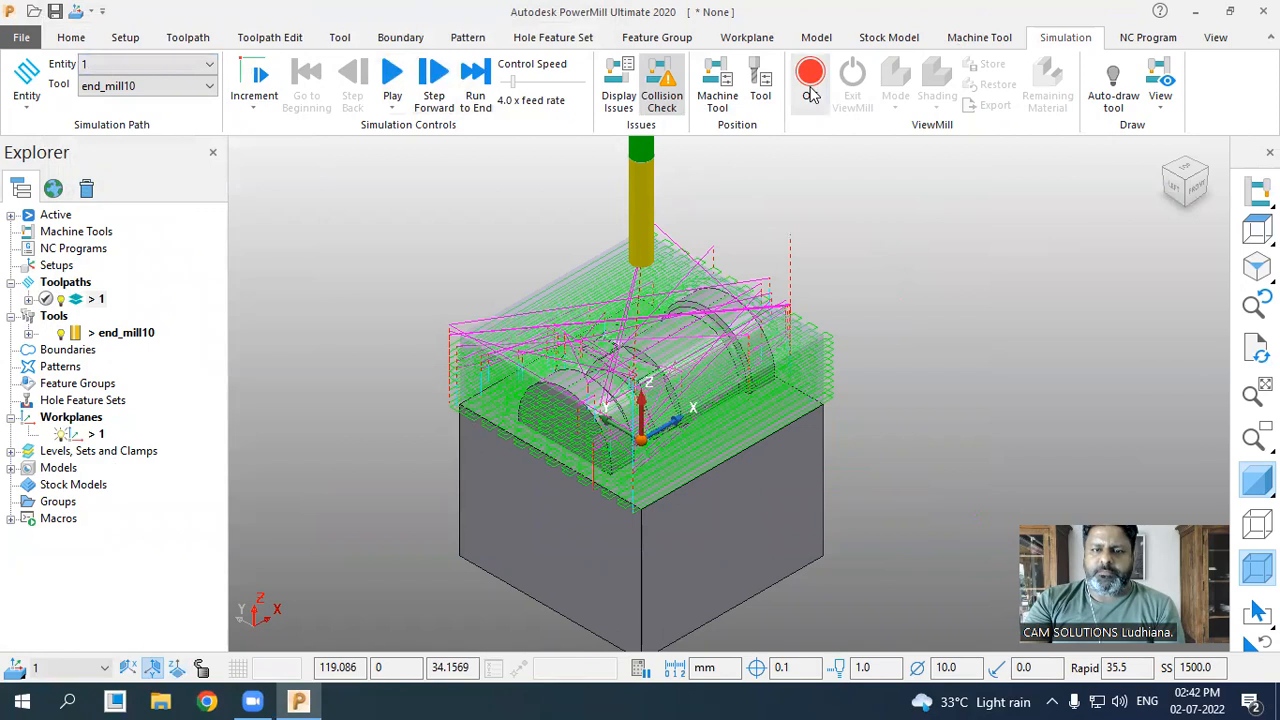
{"action": "left_click", "coordinate": [269, 37]}
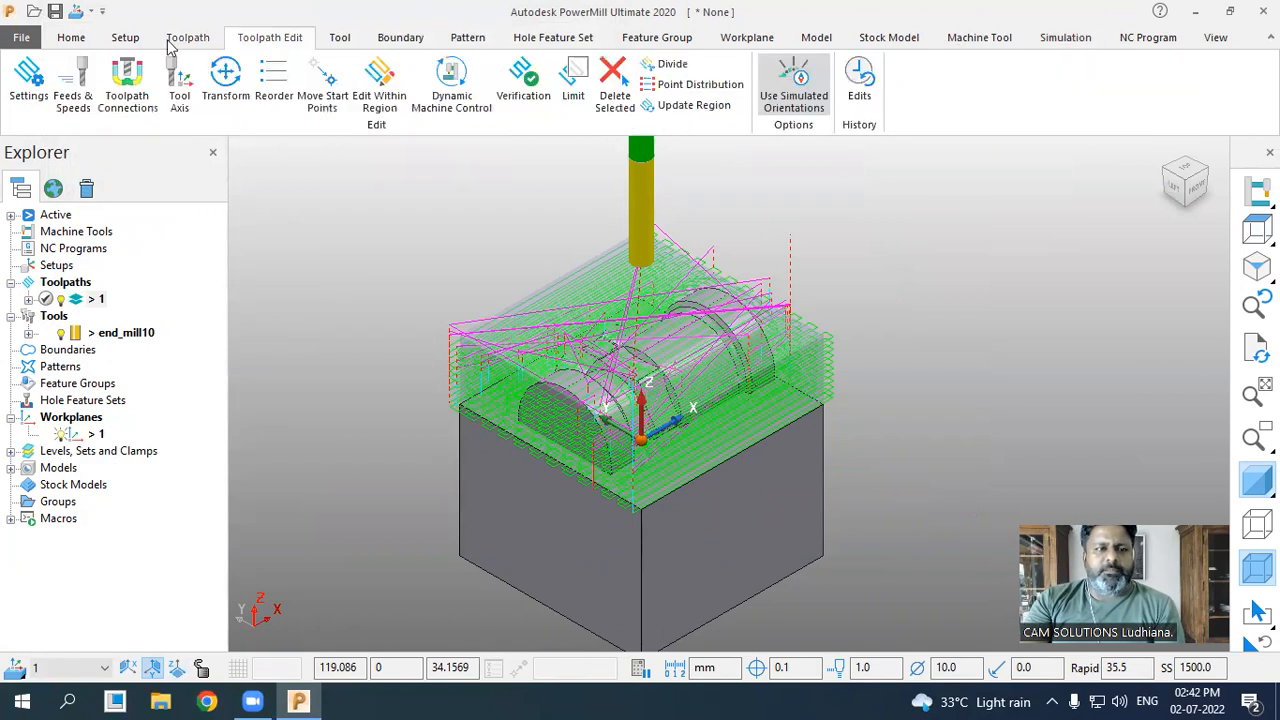
{"action": "left_click", "coordinate": [187, 37]}
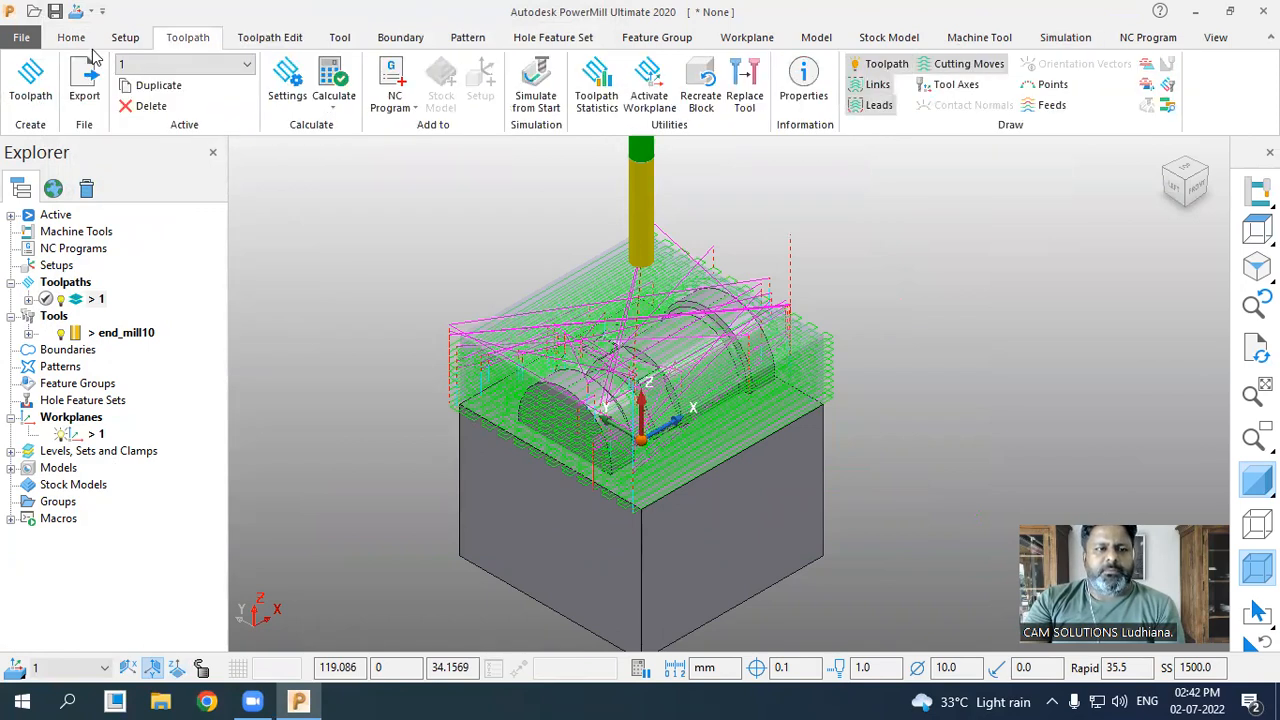
{"action": "right_click", "coordinate": [96, 302]}
{"action": "left_click", "coordinate": [203, 46]}
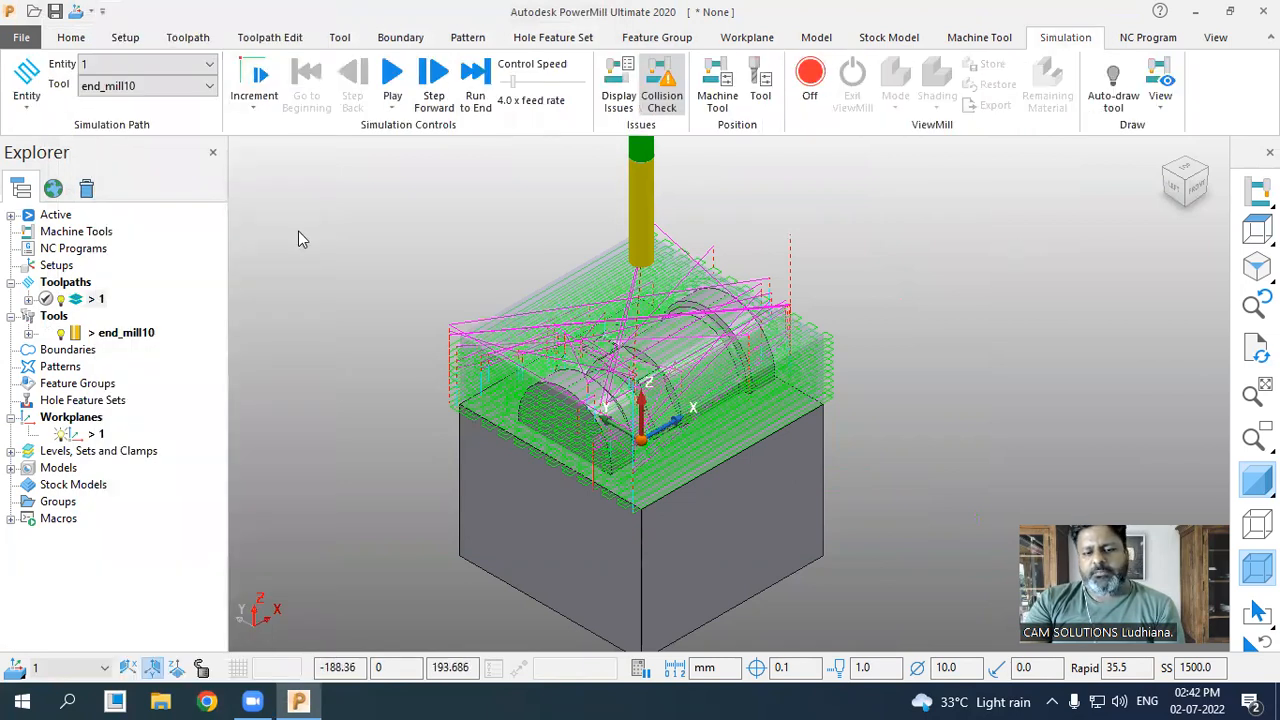
- Turn on ViewMill and set its mode to Fixed direction with Shiny shading
{"action": "left_click", "coordinate": [808, 86]}
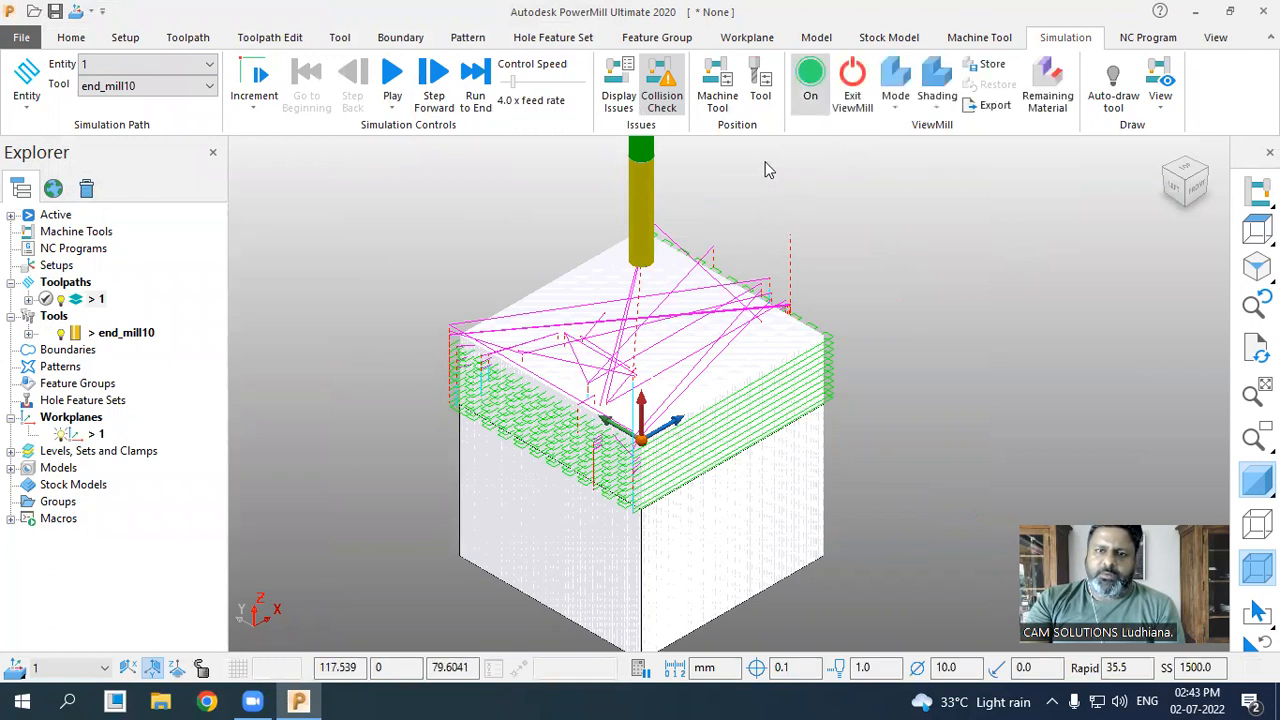
{"action": "left_click", "coordinate": [903, 107]}
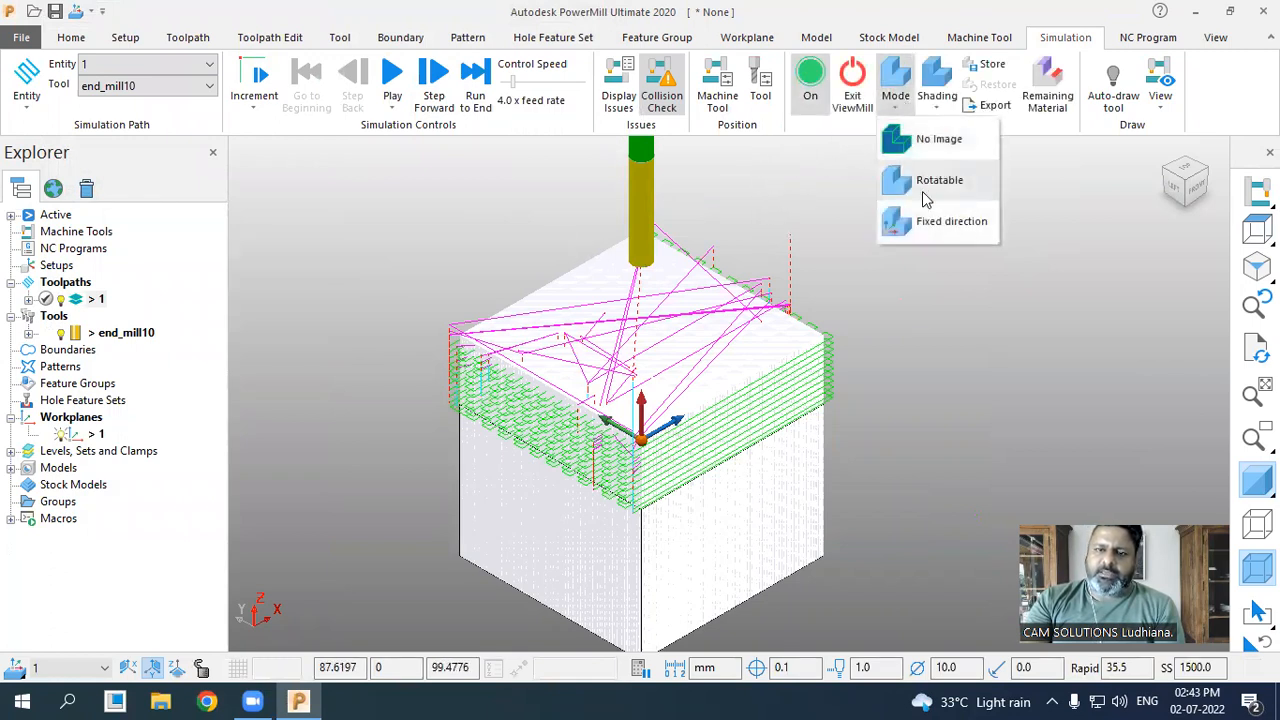
{"action": "left_click", "coordinate": [930, 225]}
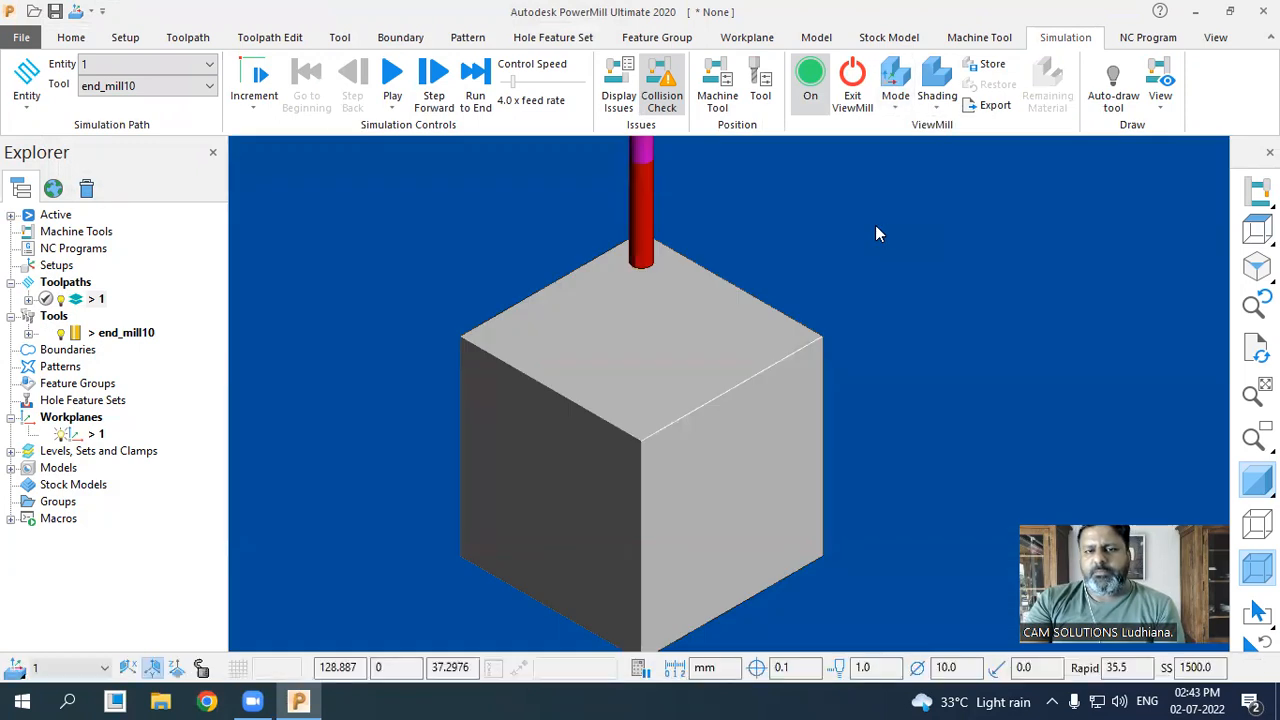
{"action": "left_click", "coordinate": [937, 100]}
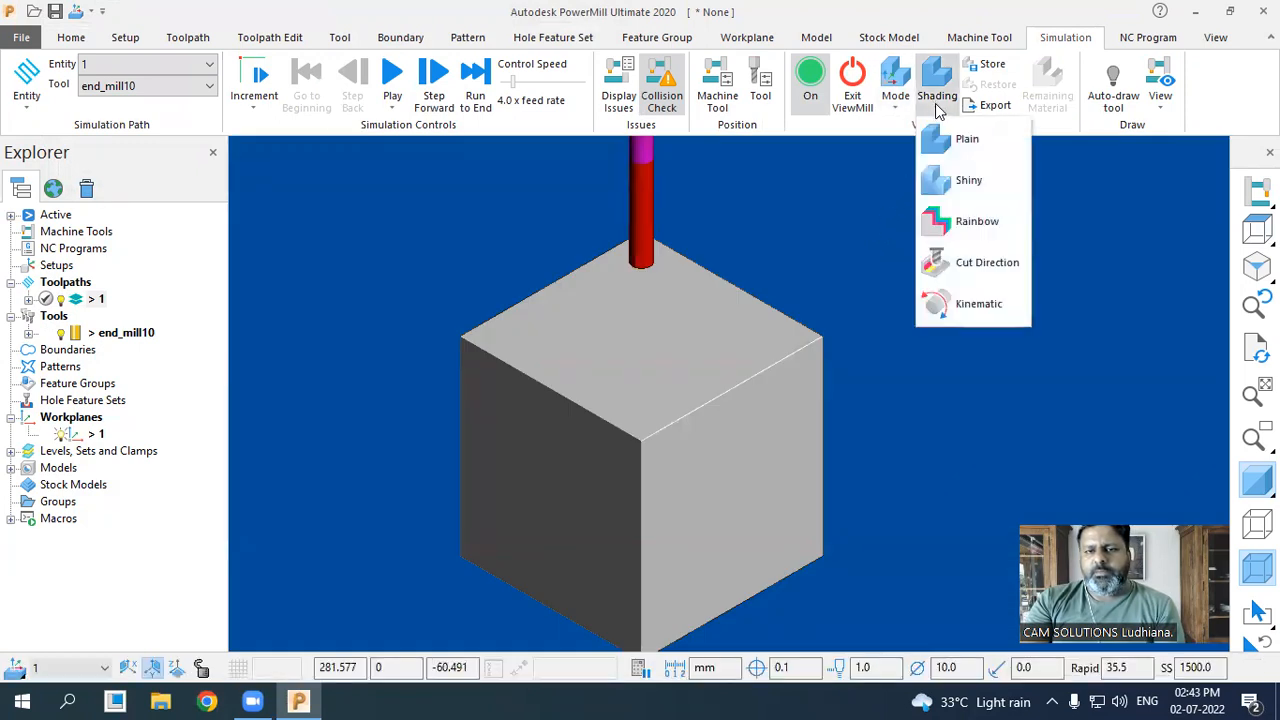
{"action": "left_click", "coordinate": [946, 190]}
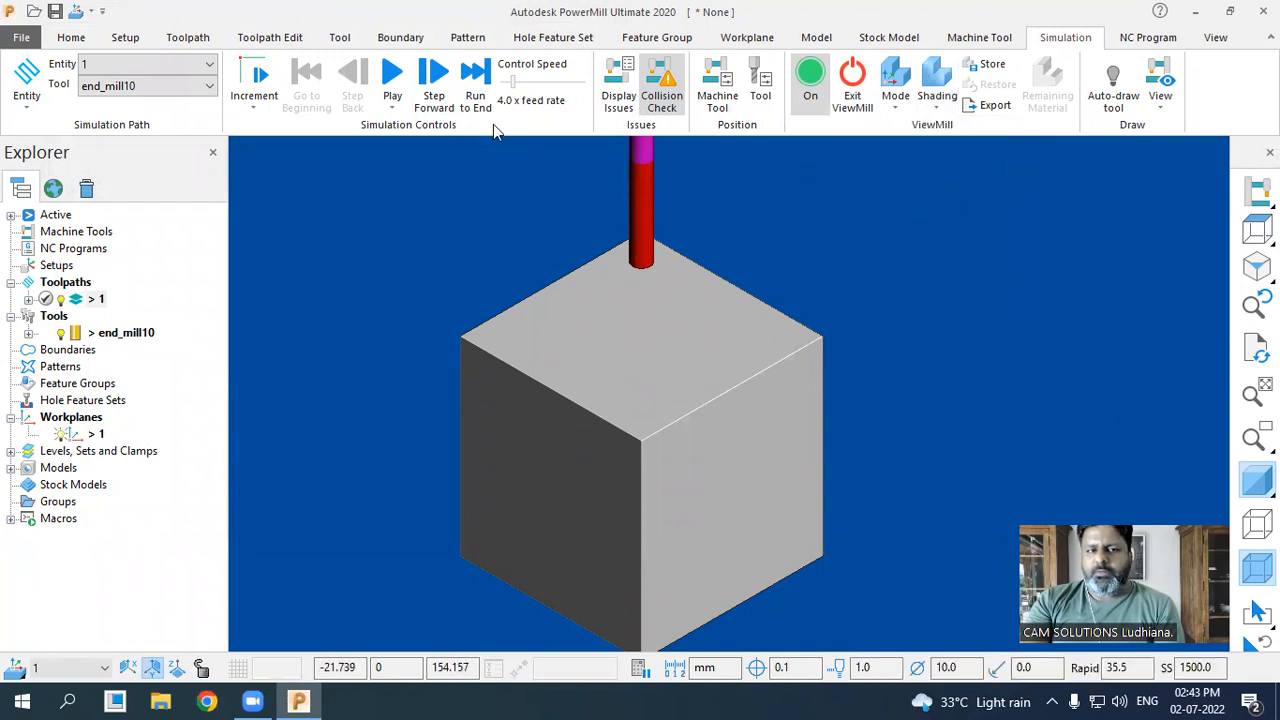
- Play the roughing simulation to the end, raising its speed to 60.0 x feed rate, and exit ViewMill
{"action": "left_click", "coordinate": [390, 85]}
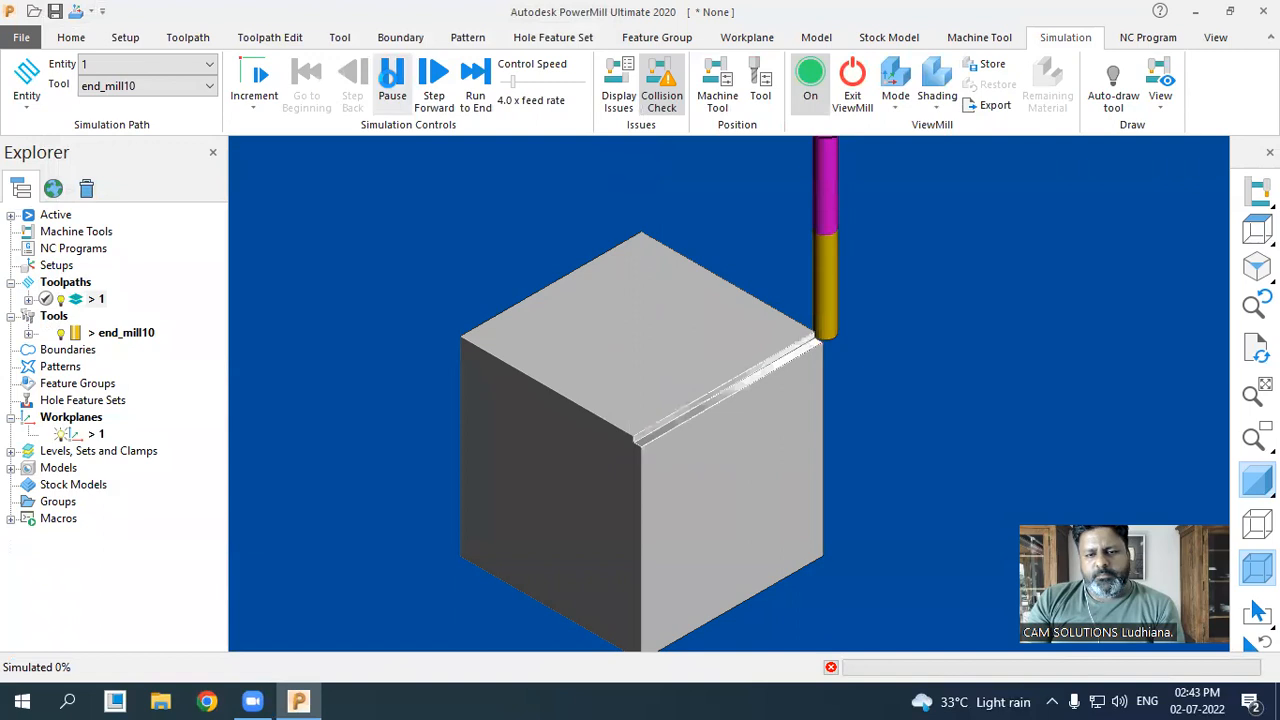
{"action": "left_click_drag", "start_coordinate": [512, 82], "coordinate": [533, 84]}
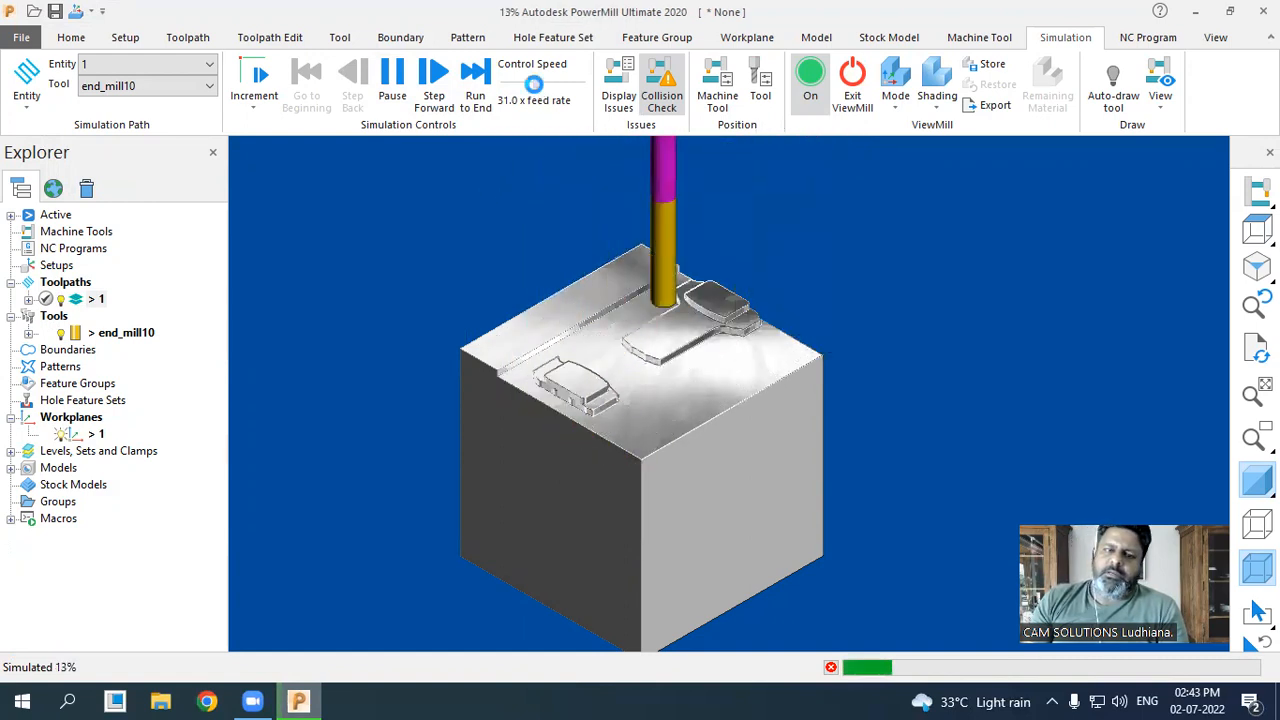
{"action": "left_click_drag", "start_coordinate": [534, 85], "coordinate": [551, 86]}
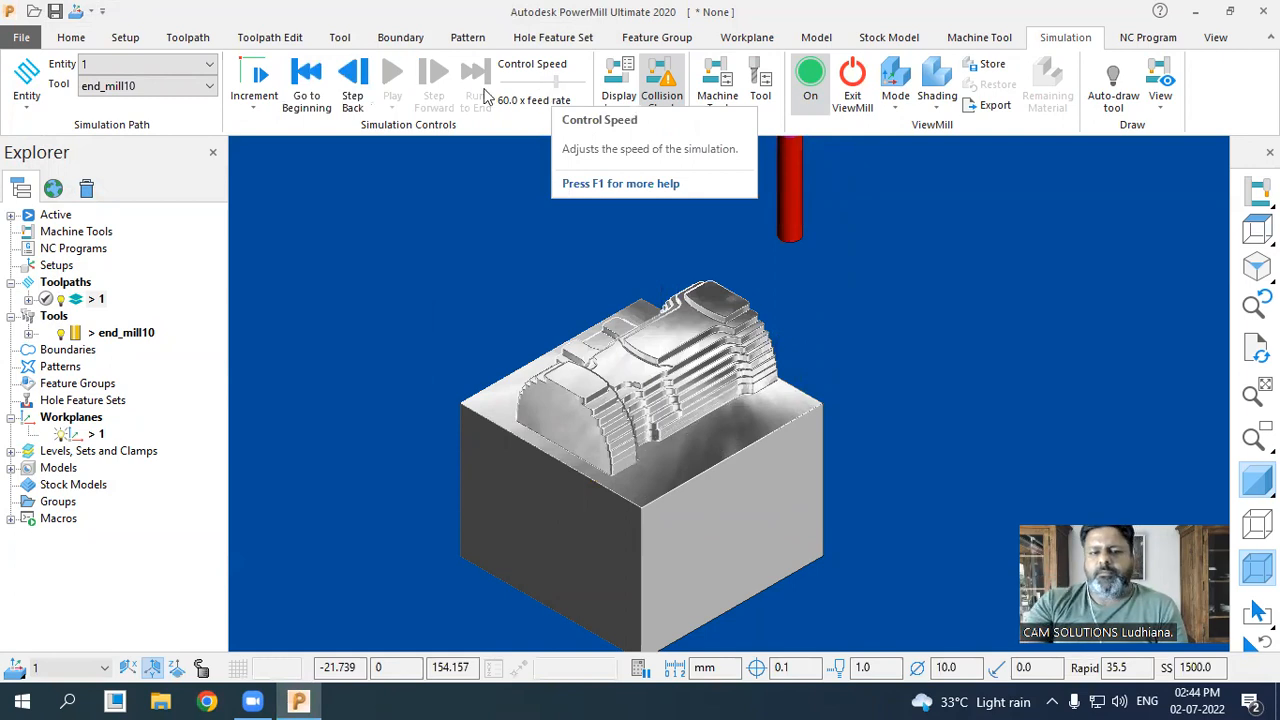
{"action": "left_click", "coordinate": [853, 97]}
{"action": "left_click", "coordinate": [820, 138]}
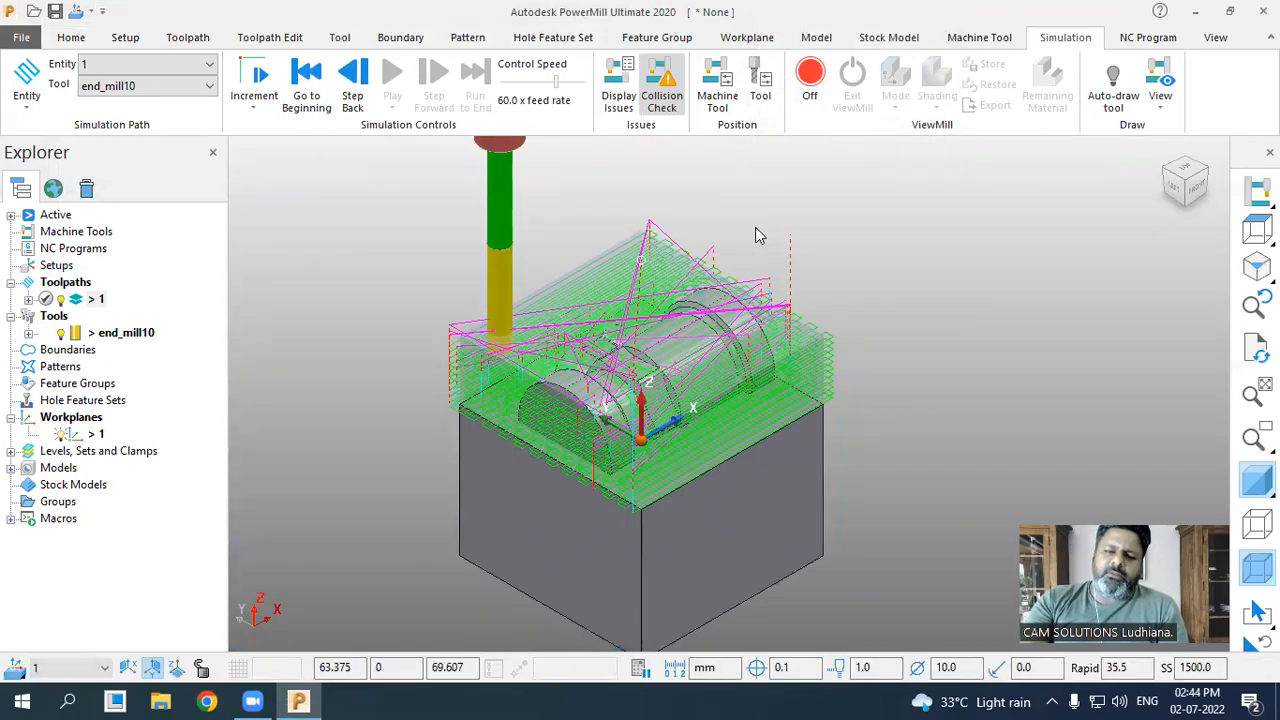
- Create an individual NC program from toolpath 1 and draw that program in the model view
{"action": "right_click", "coordinate": [92, 302]}
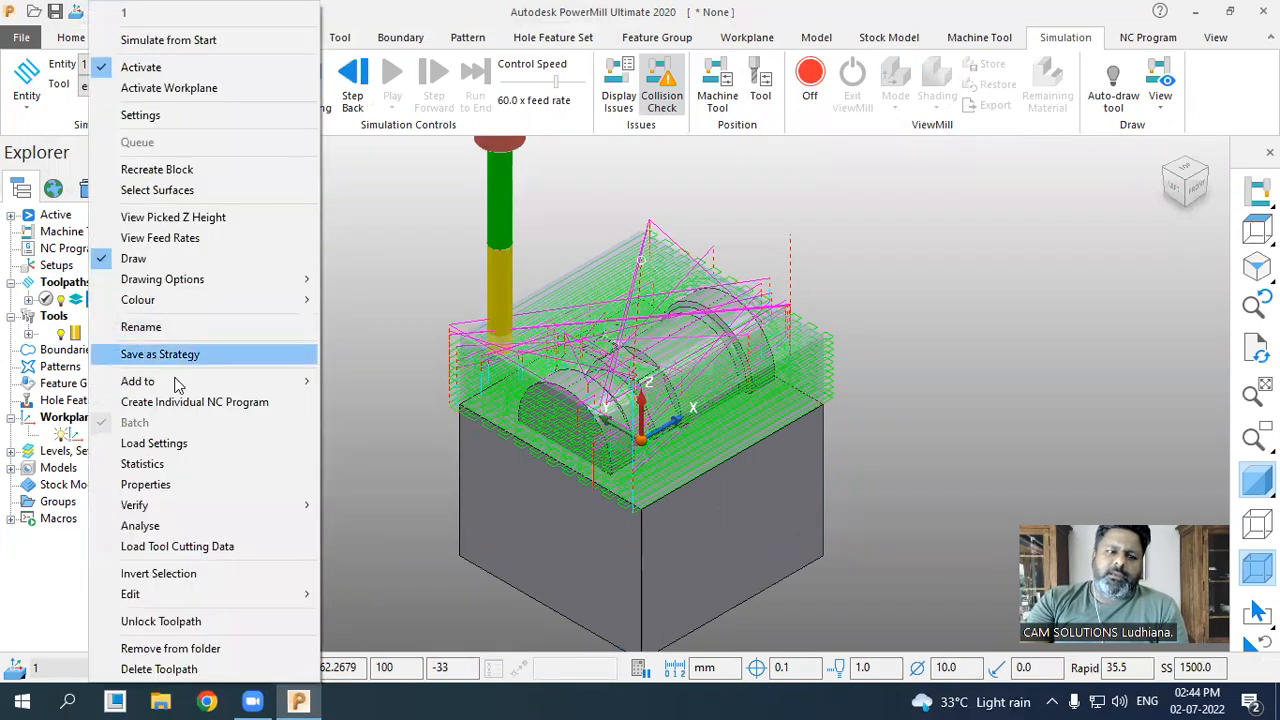
{"action": "left_click", "coordinate": [242, 403]}
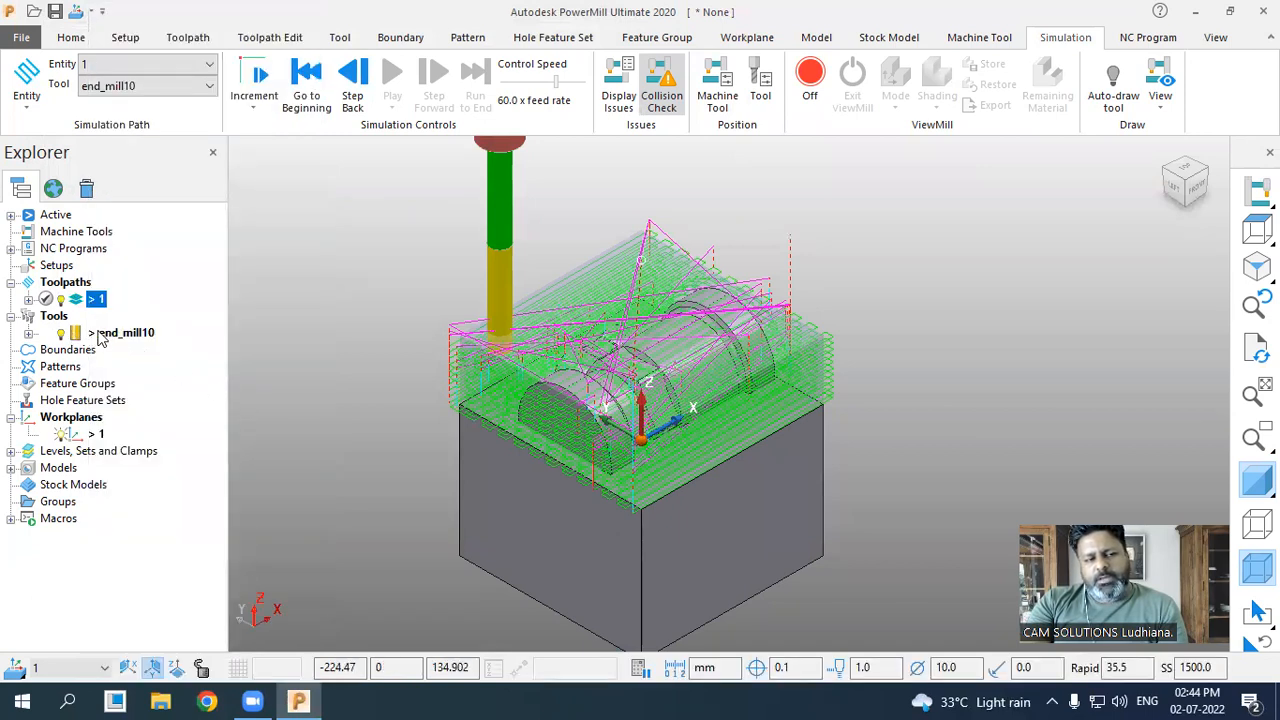
{"action": "left_click", "coordinate": [11, 249]}
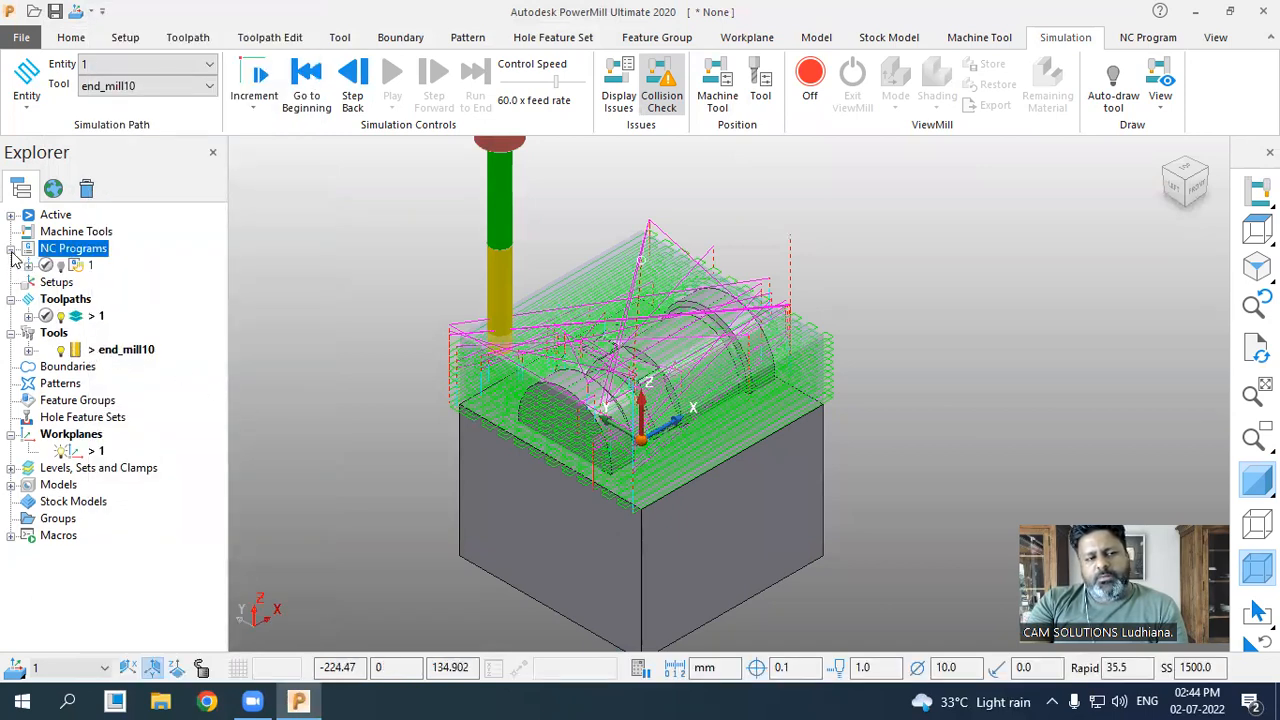
{"action": "left_click", "coordinate": [63, 268]}
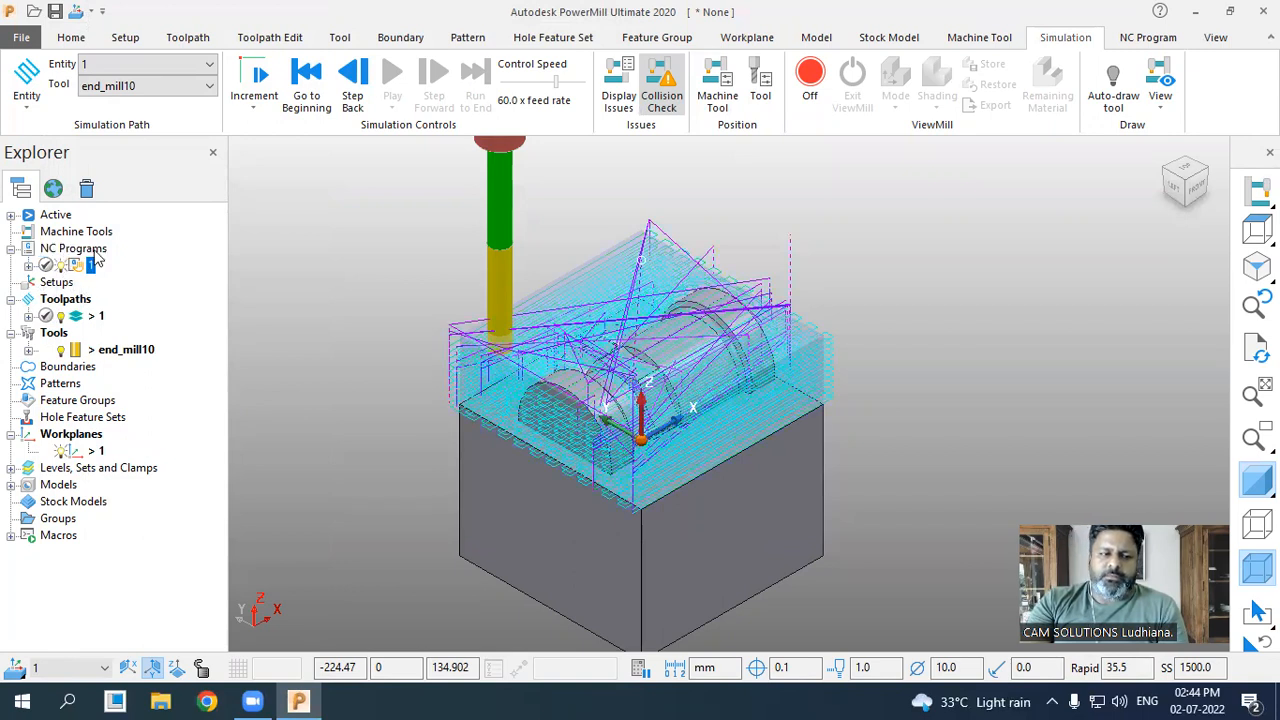
{"action": "mouse_move", "coordinate": [78, 272]}
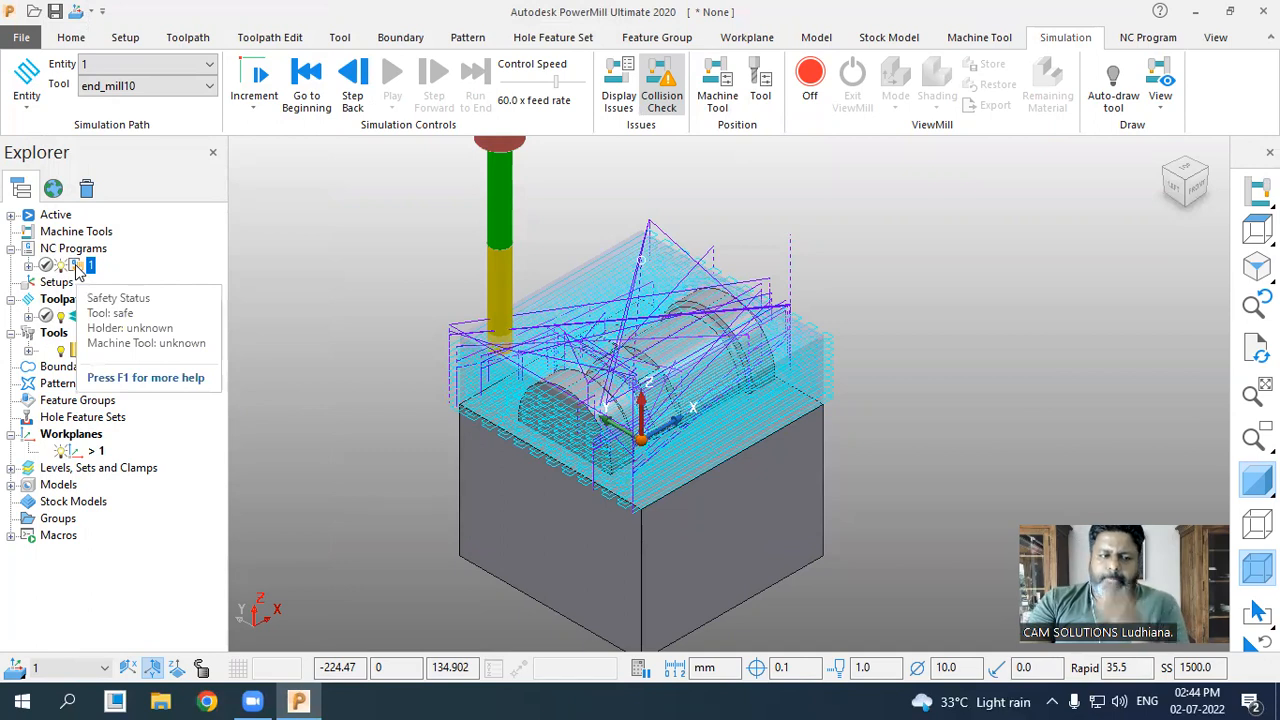
{"action": "right_click", "coordinate": [74, 319]}
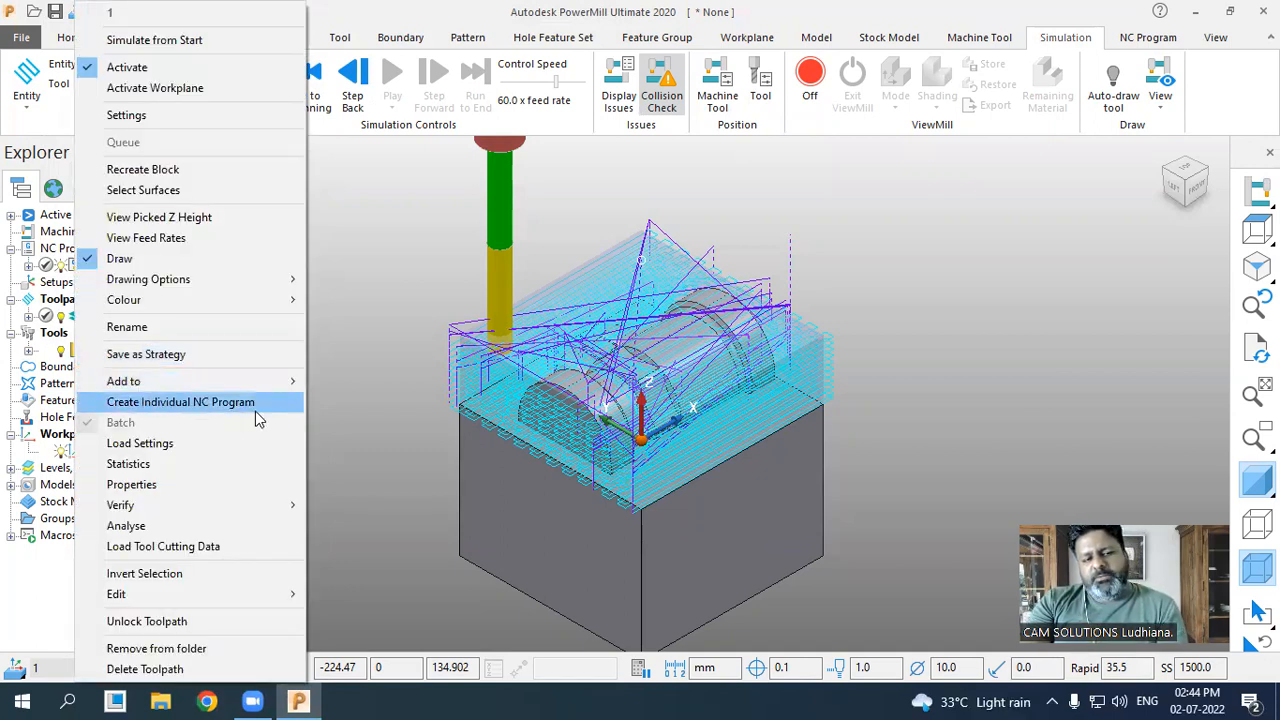
{"action": "left_click", "coordinate": [358, 330]}
{"action": "left_click", "coordinate": [70, 249]}
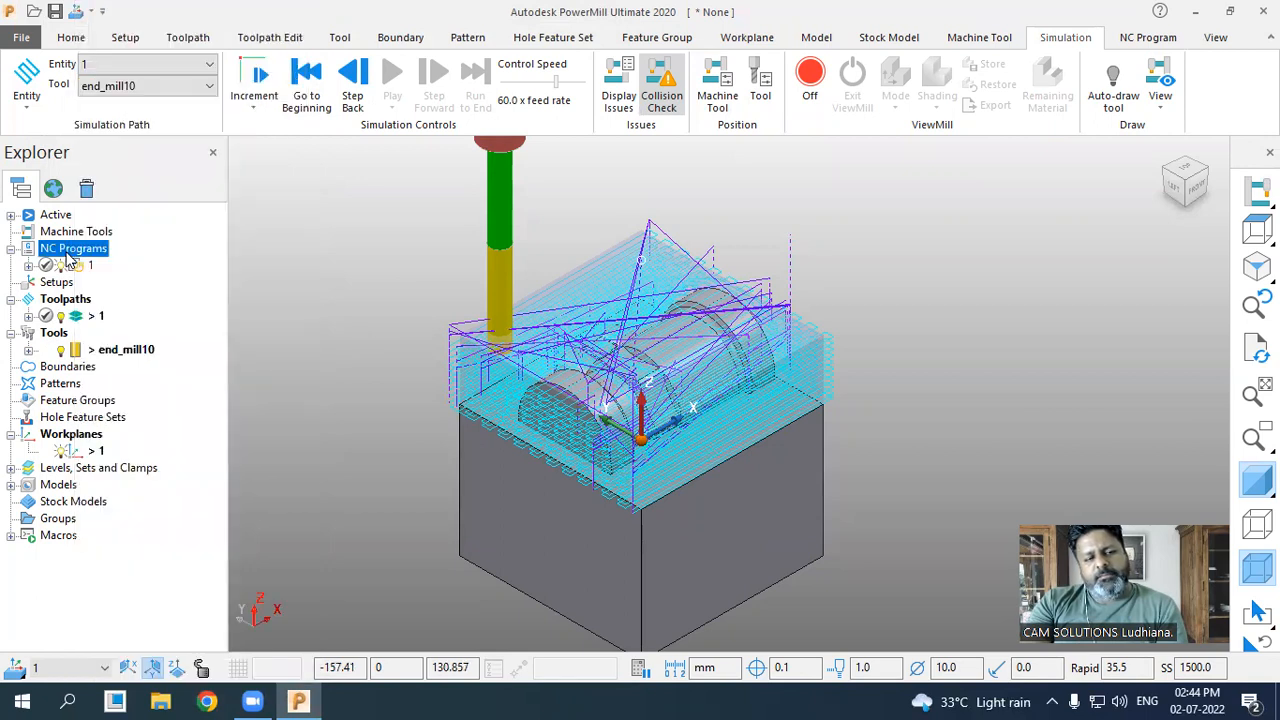
- Open the settings of NC program 1 and choose Fanuc as its machine option file
{"action": "left_click", "coordinate": [91, 266]}
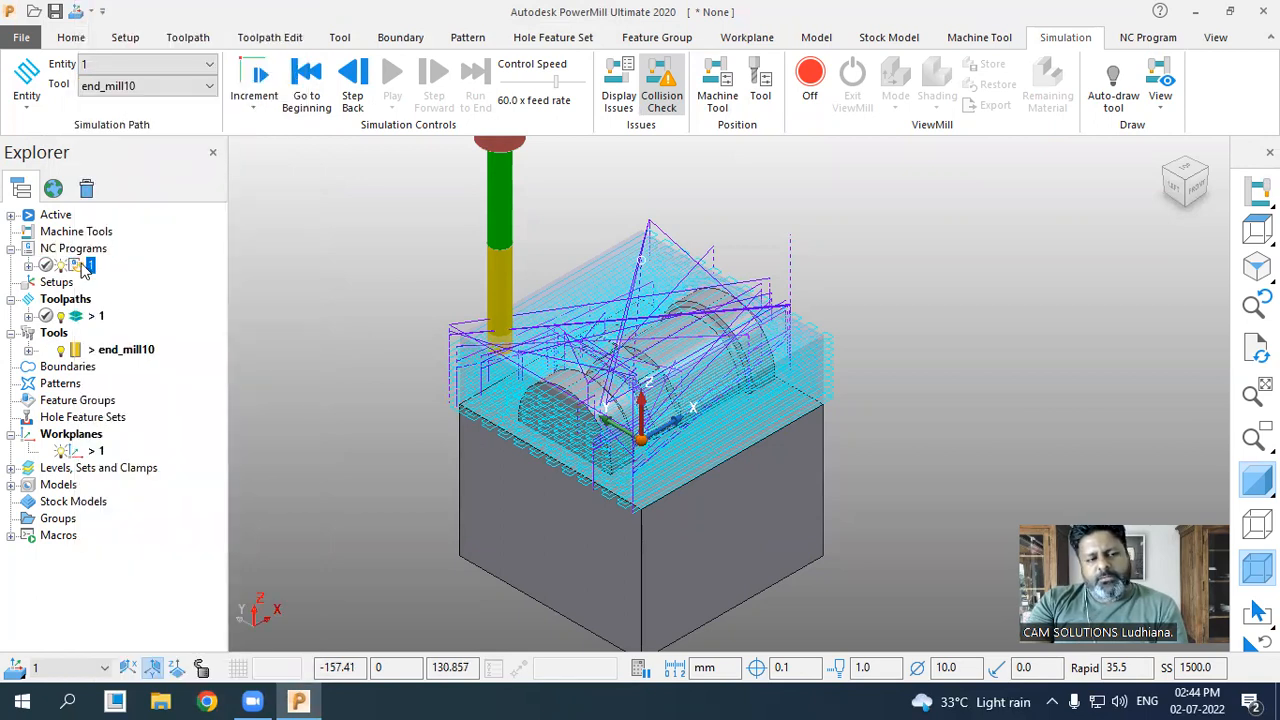
{"action": "right_click", "coordinate": [84, 268]}
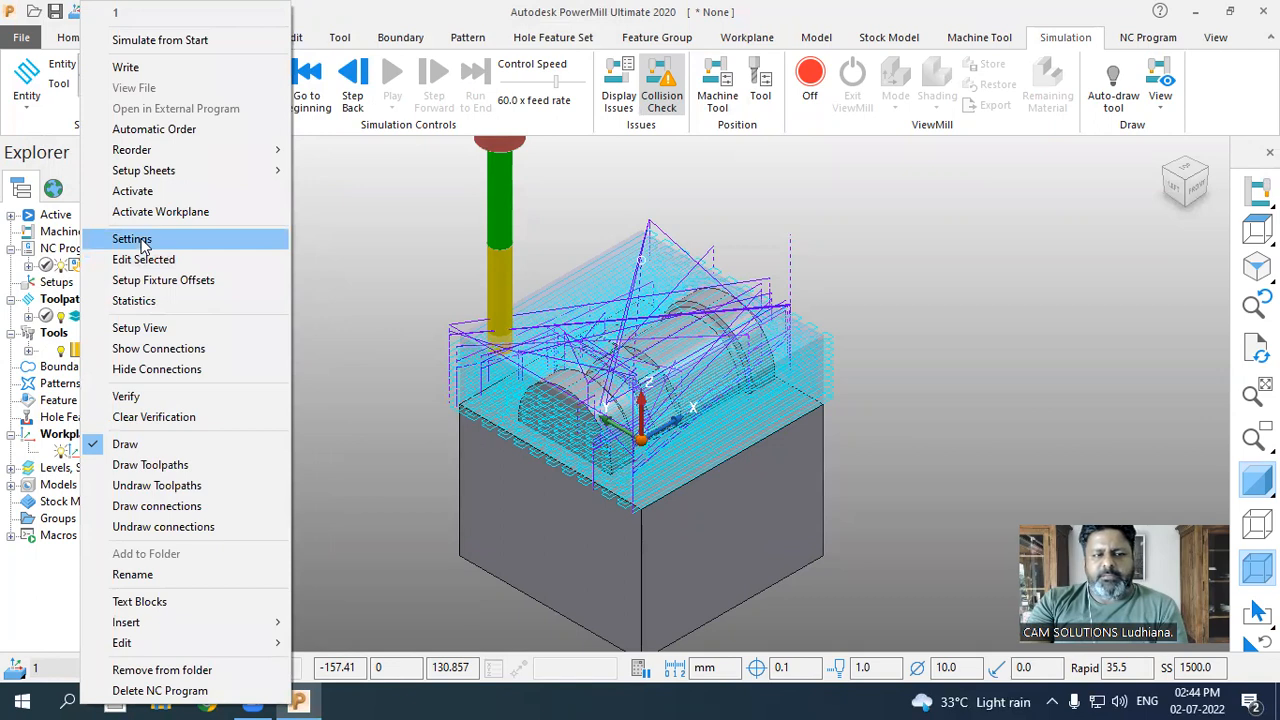
{"action": "left_click", "coordinate": [142, 245]}
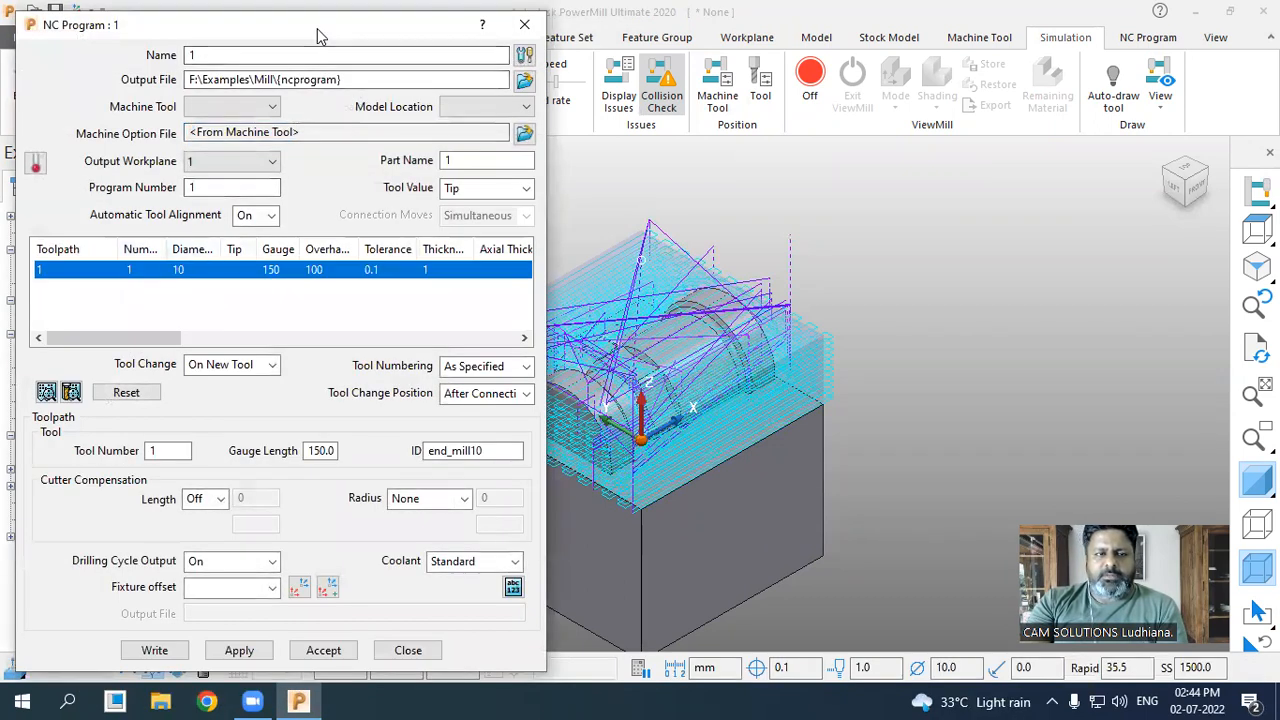
{"action": "left_click_drag", "start_coordinate": [305, 25], "coordinate": [569, 19]}
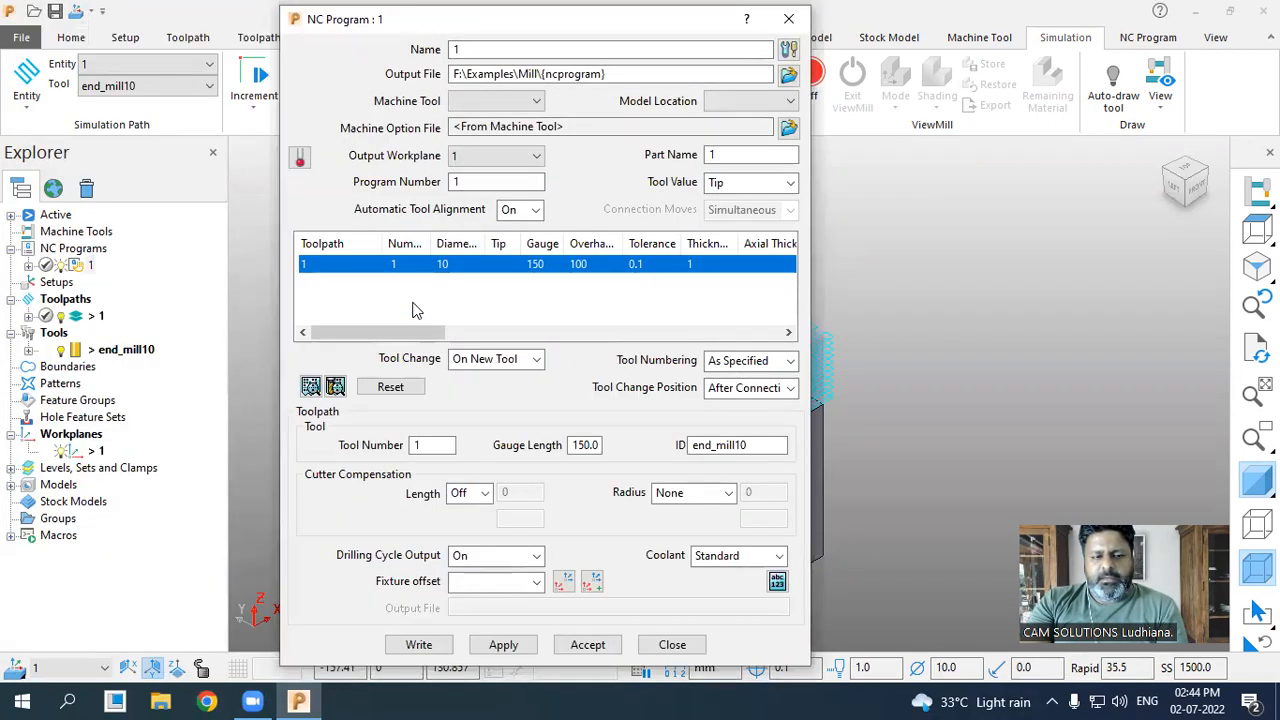
{"action": "left_click", "coordinate": [431, 447]}
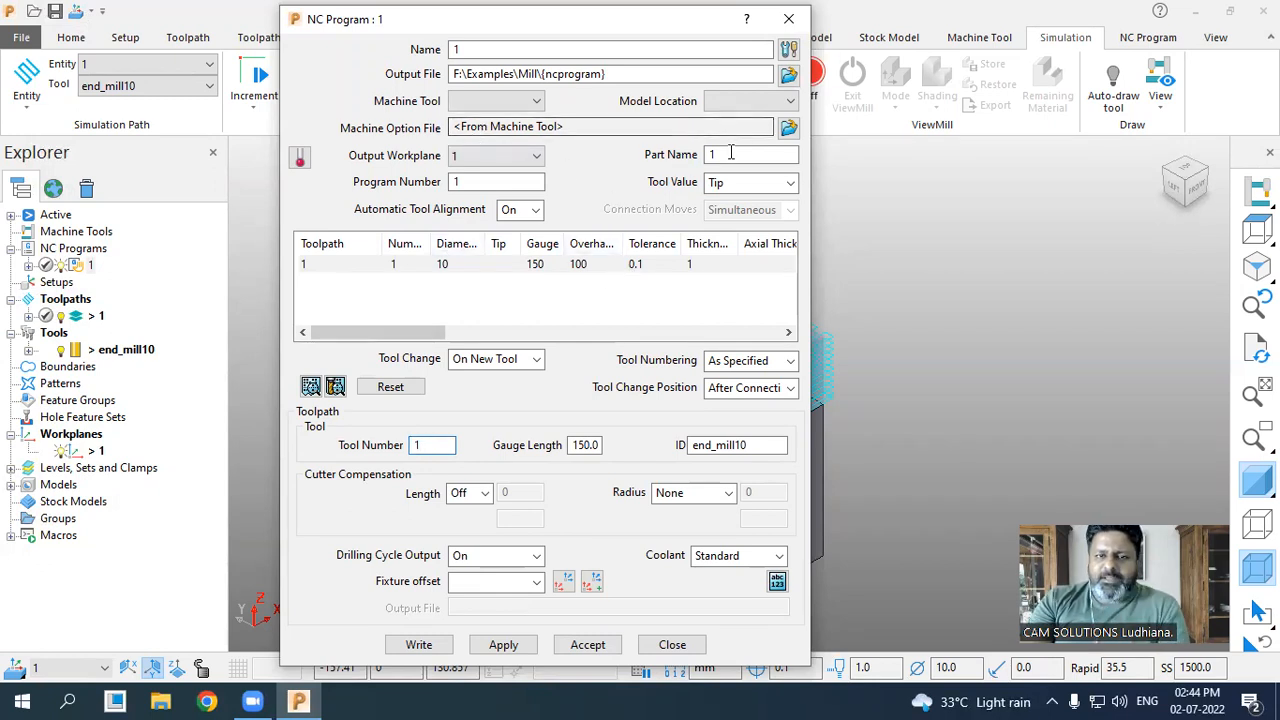
{"action": "left_click", "coordinate": [789, 130]}
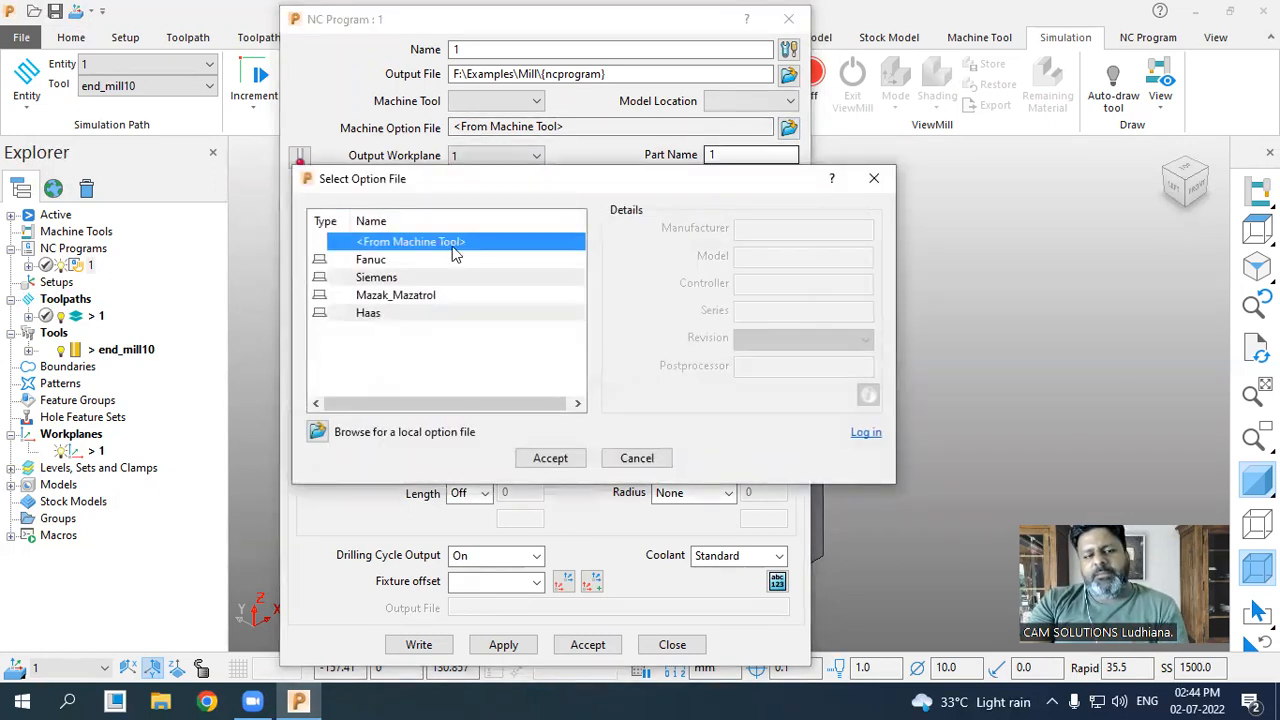
{"action": "left_click", "coordinate": [373, 261]}
{"action": "left_click", "coordinate": [551, 457]}
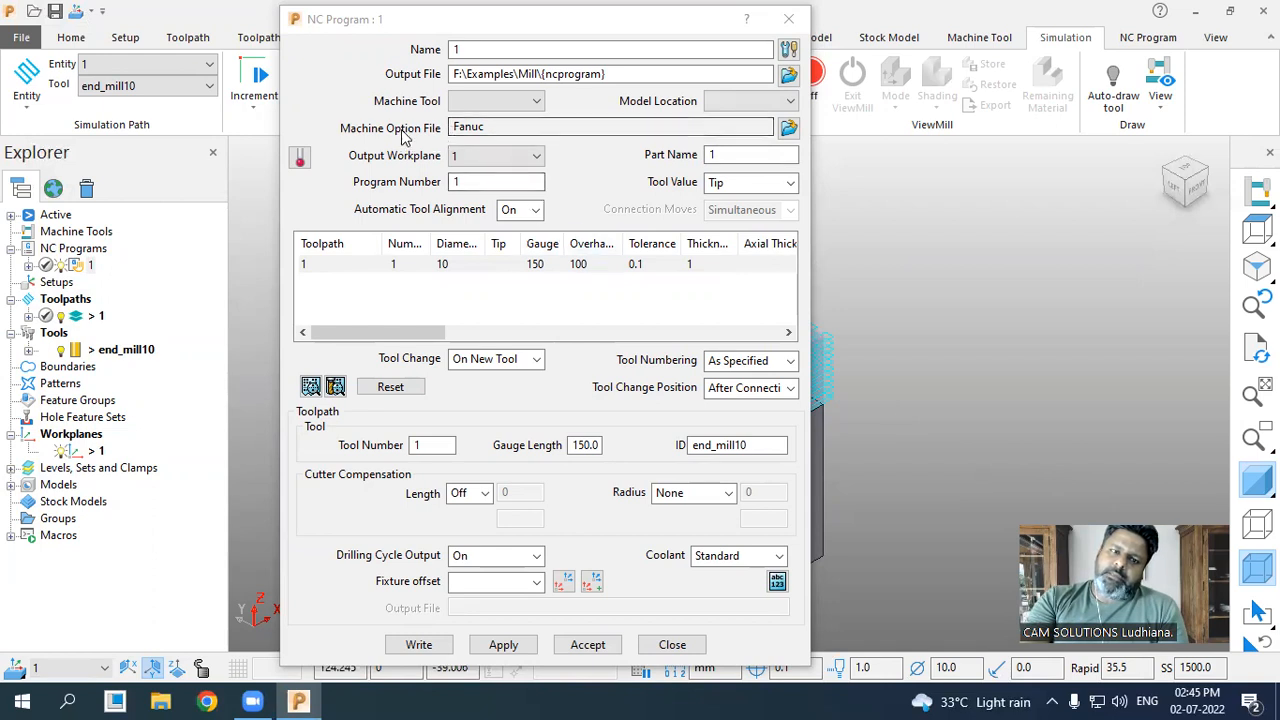
- Rename the NC program to a21 instead of overwriting 1.tap, write it out, and accept its settings
{"action": "left_click", "coordinate": [418, 645]}
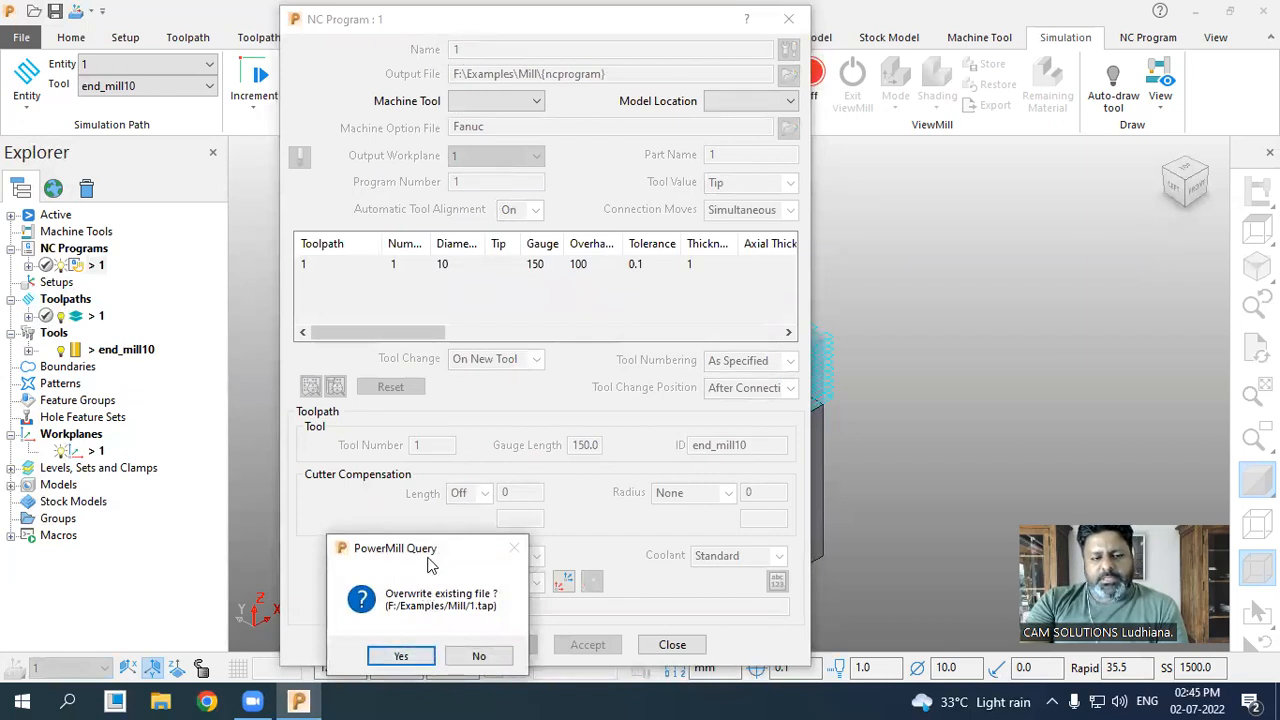
{"action": "left_click", "coordinate": [480, 655]}
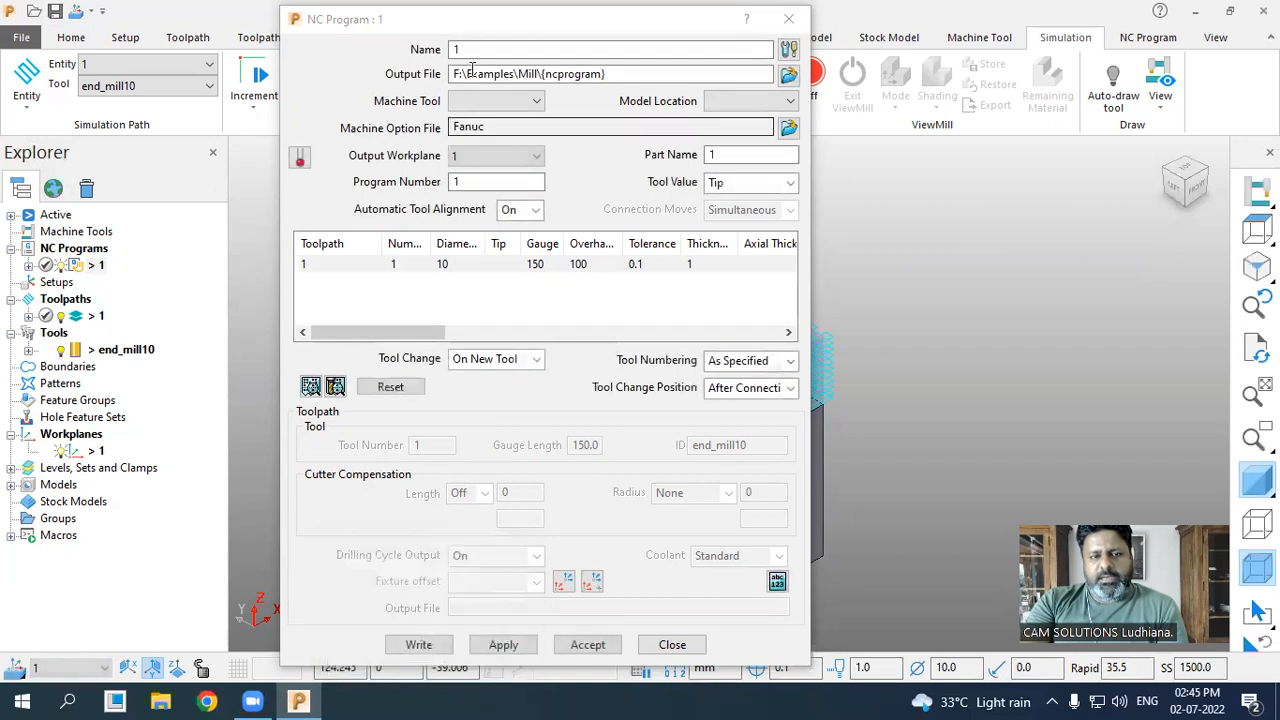
{"action": "type", "text": "a2"}
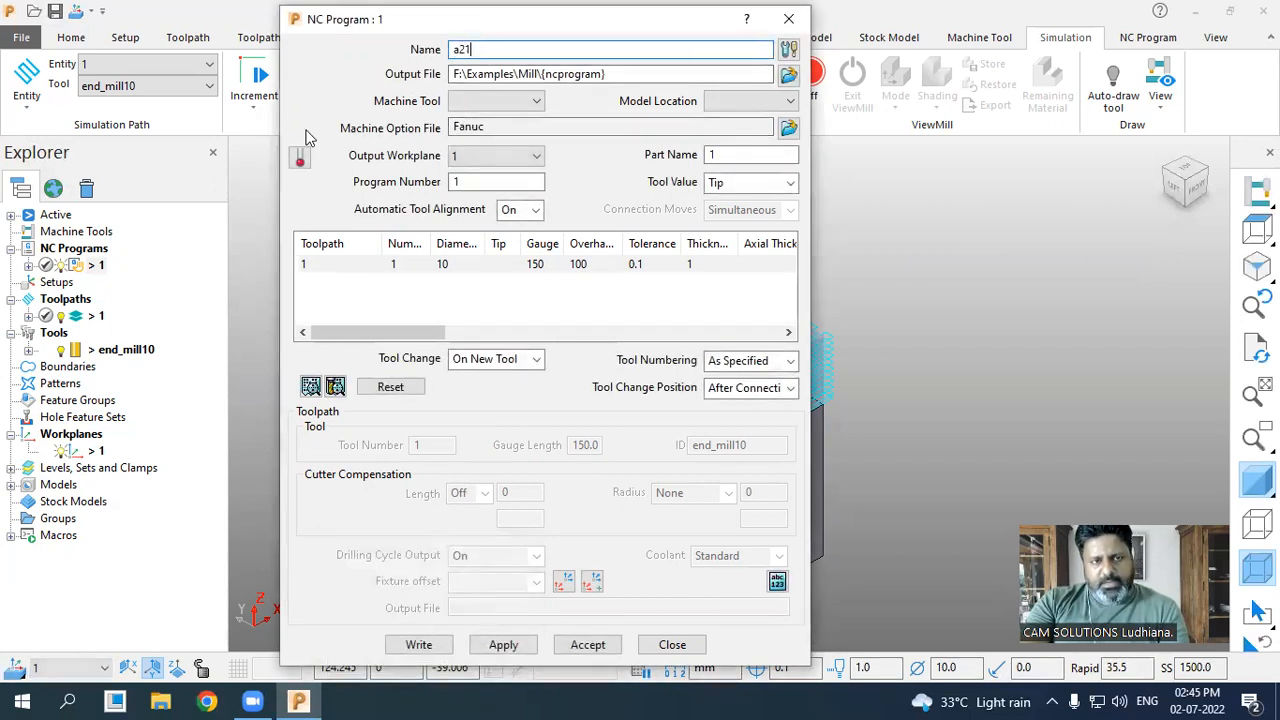
{"action": "left_click", "coordinate": [416, 644]}
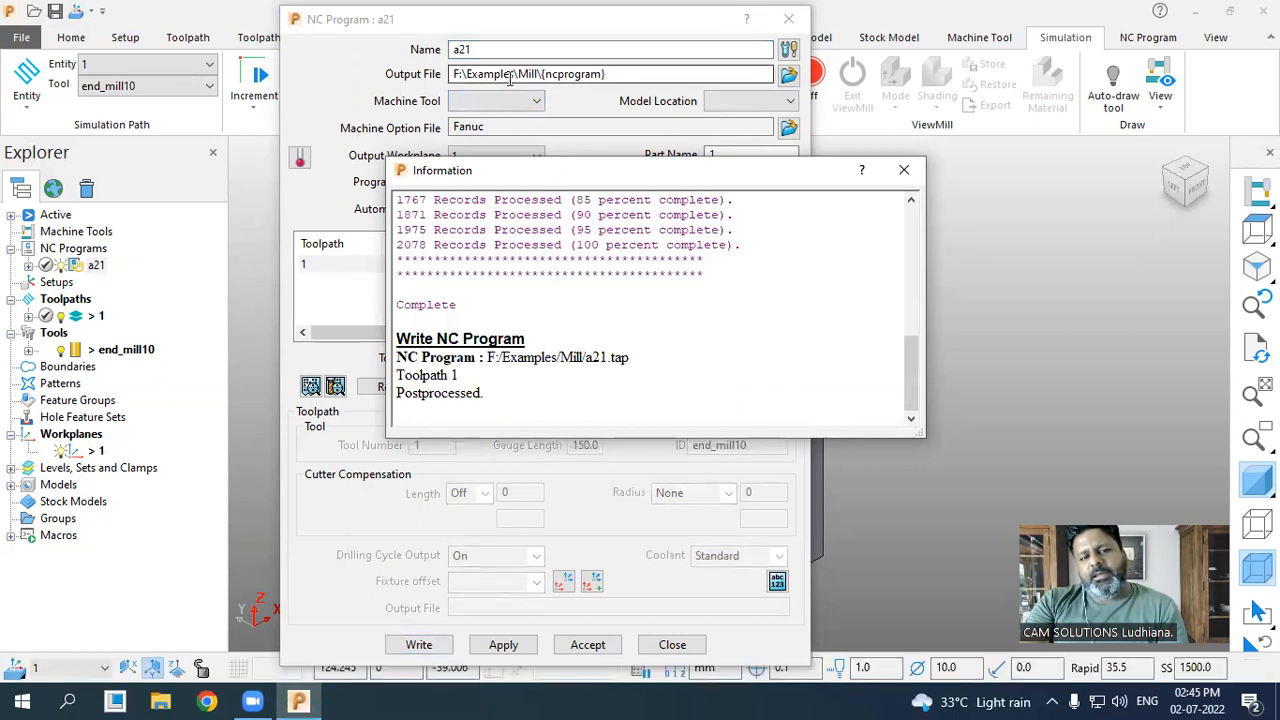
{"action": "left_click", "coordinate": [900, 178]}
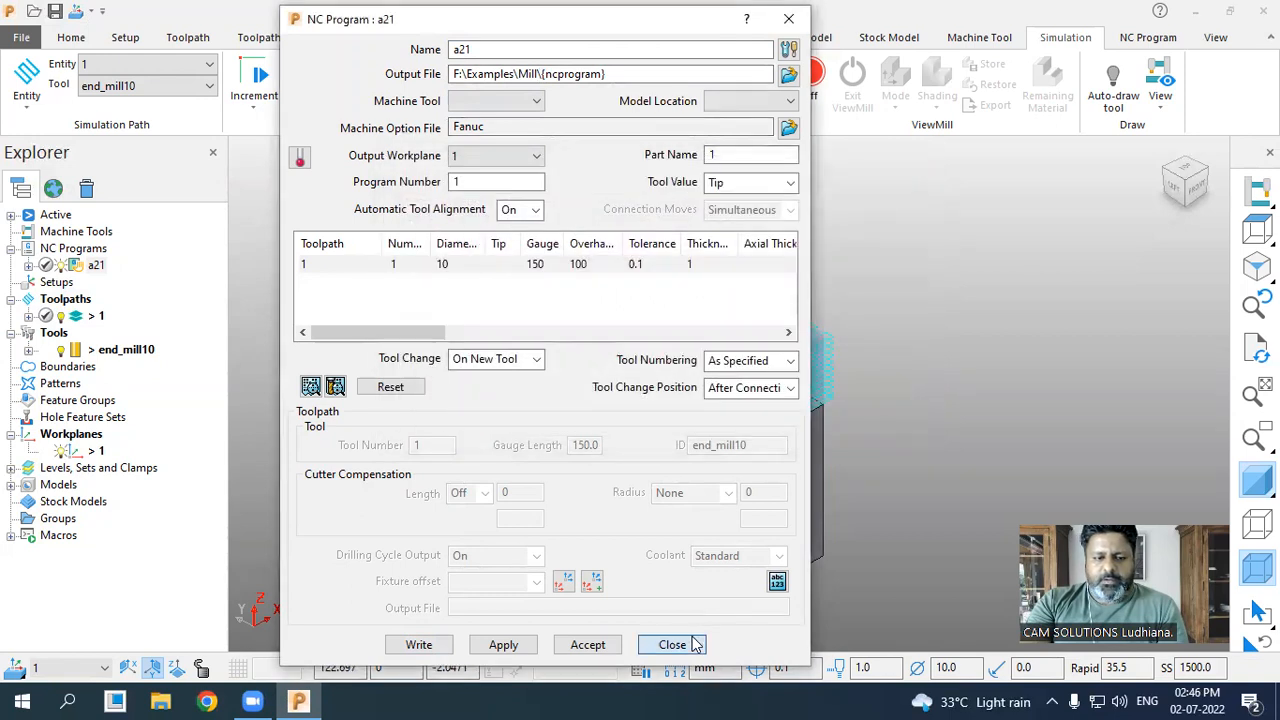
{"action": "left_click", "coordinate": [588, 644]}
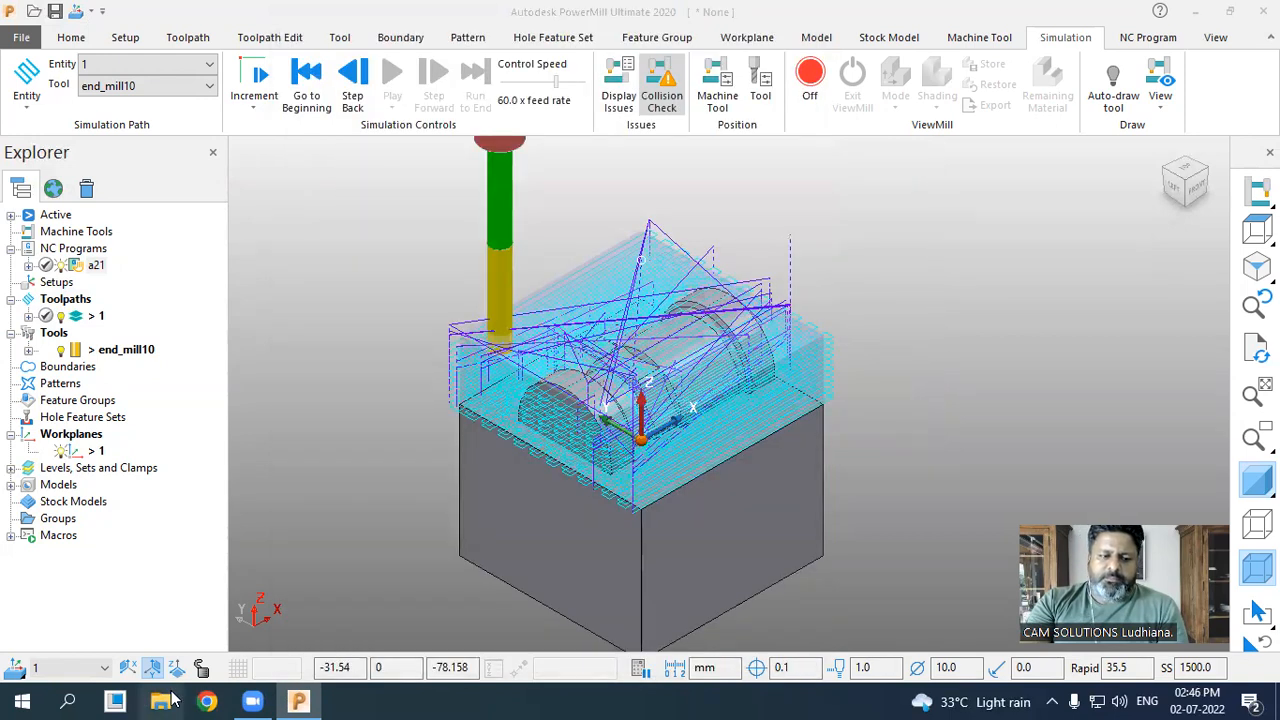
- Switch to File Explorer, open the location of the recent file 2.NC, and look through that folder for the output program
{"action": "left_click", "coordinate": [160, 702]}
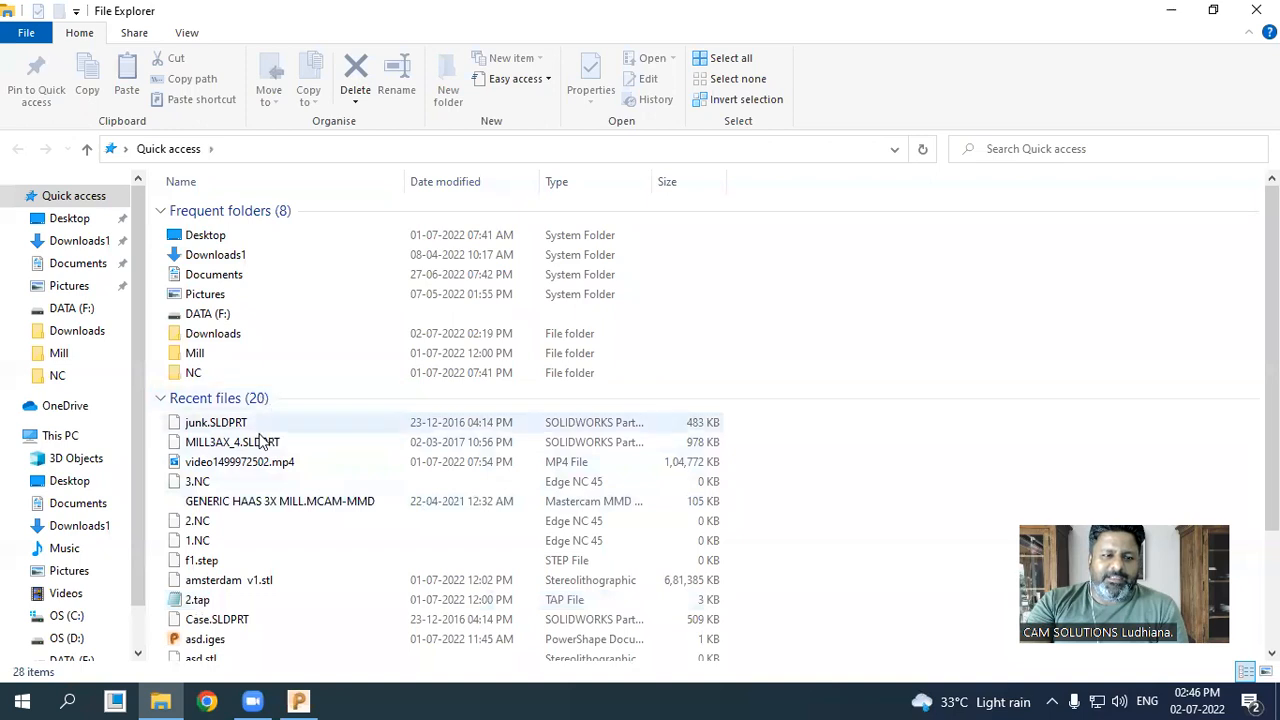
{"action": "right_click", "coordinate": [253, 423]}
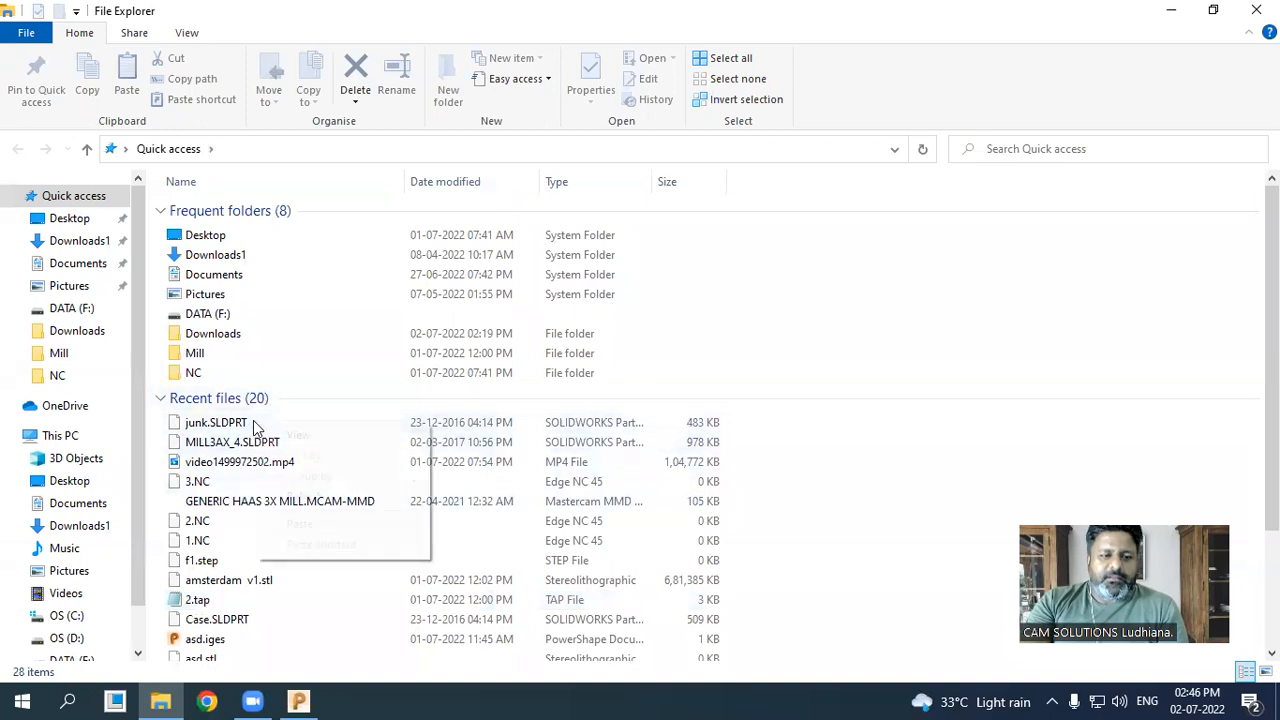
{"action": "right_click", "coordinate": [200, 524]}
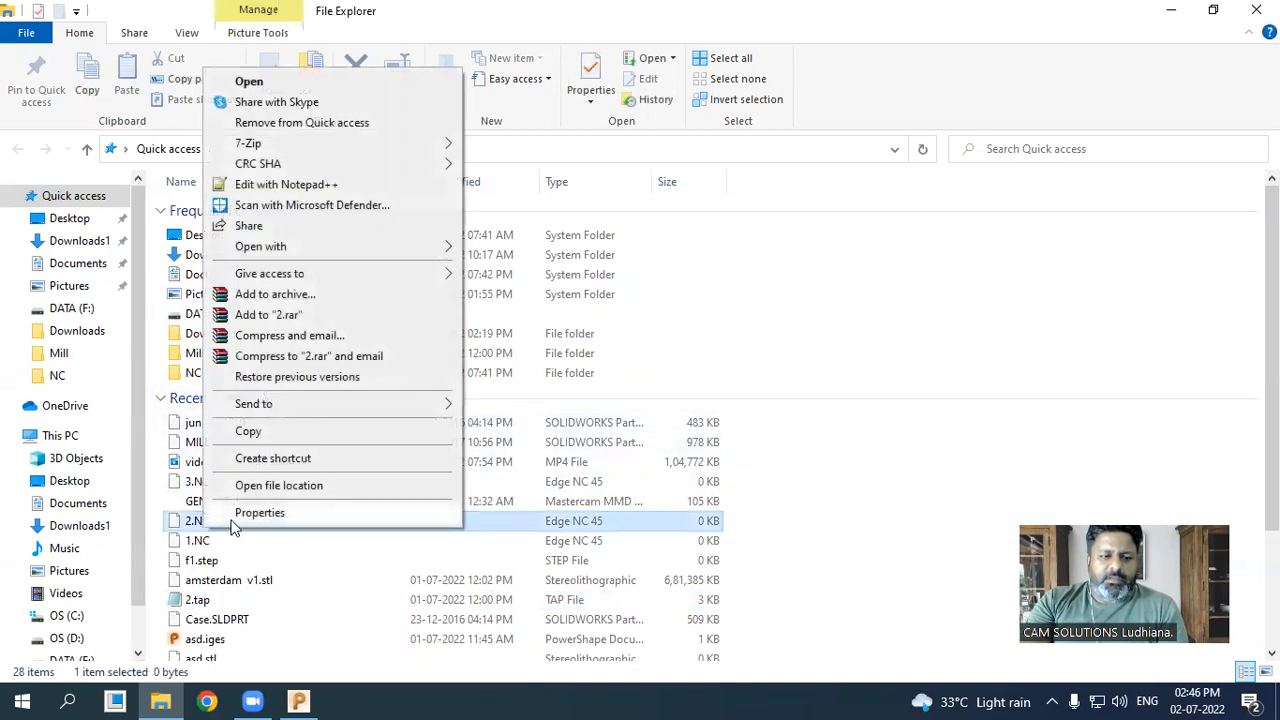
{"action": "left_click", "coordinate": [300, 497]}
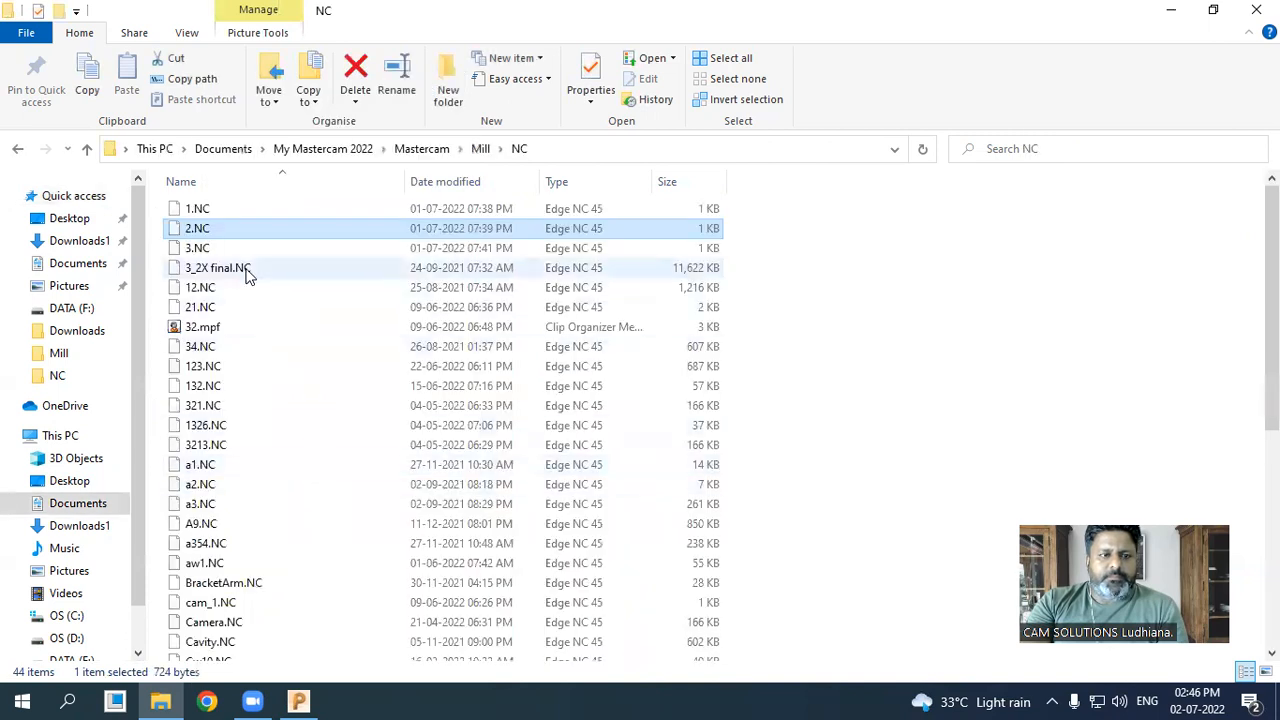
{"action": "left_click", "coordinate": [226, 565]}
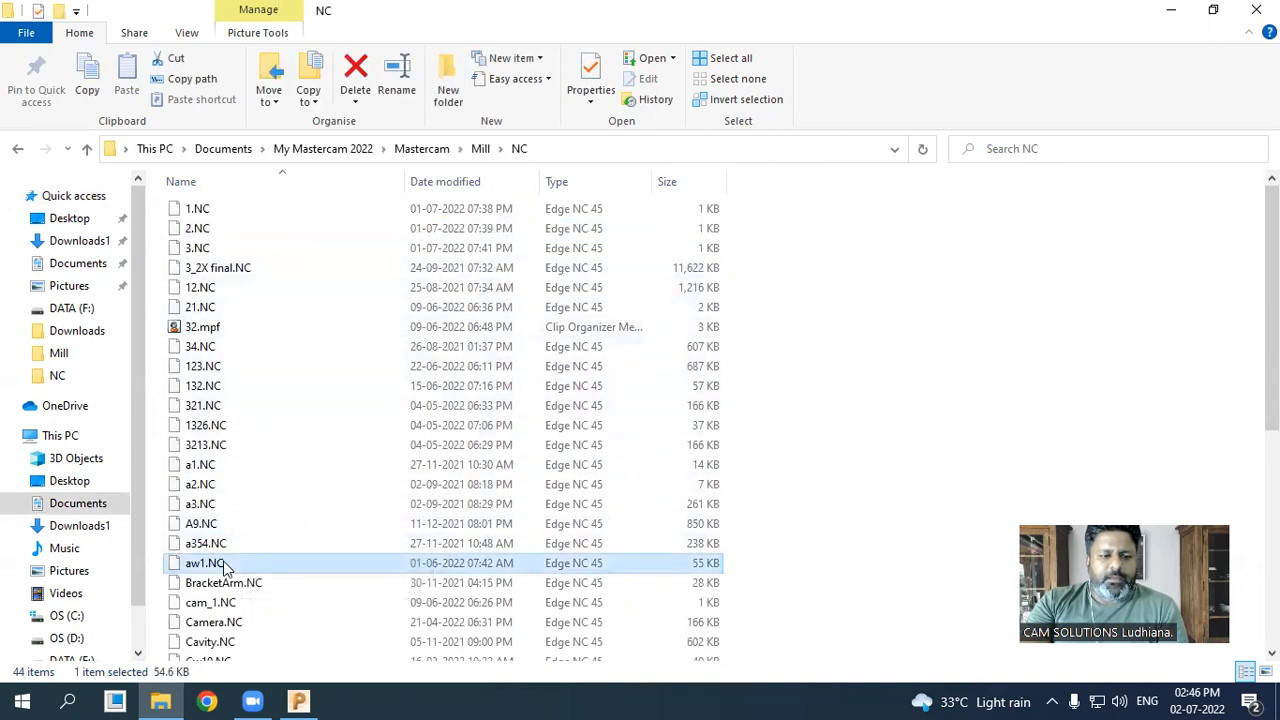
{"action": "left_click", "coordinate": [215, 468]}
{"action": "left_click", "coordinate": [214, 490]}
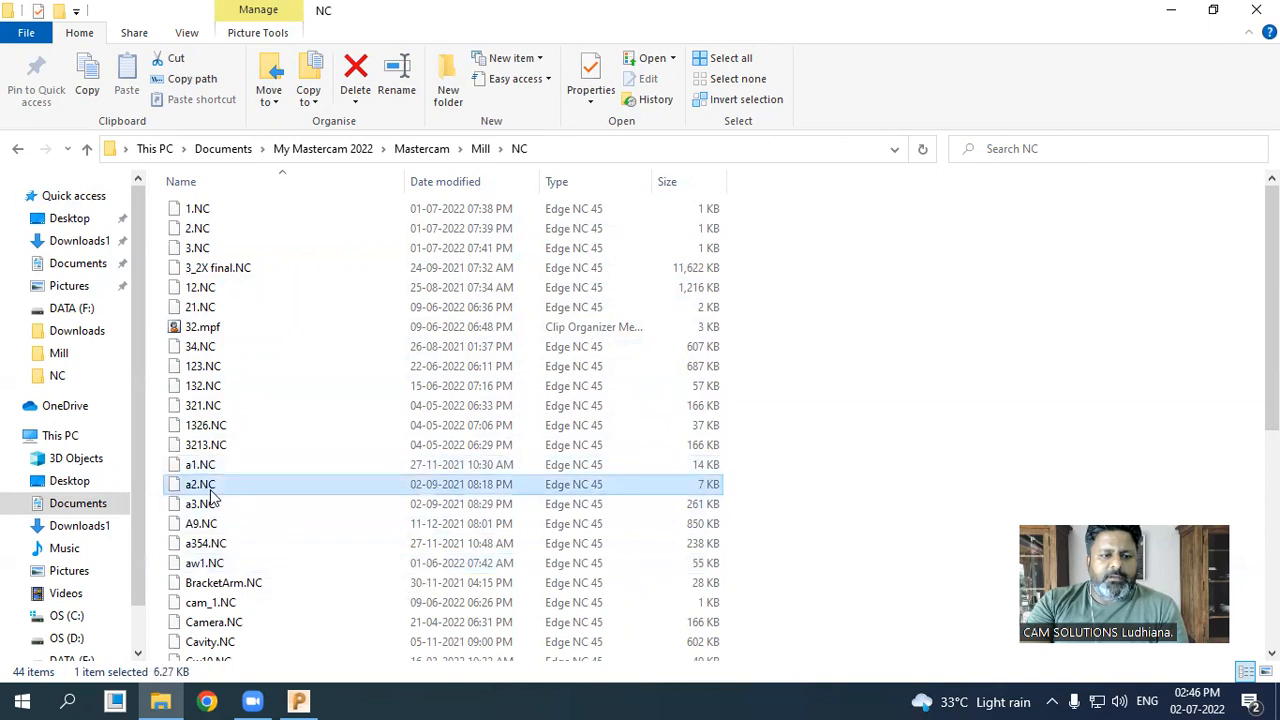
{"action": "scroll", "coordinate": [223, 518], "scroll_direction": "down", "scroll_amount": 2}
{"action": "scroll", "coordinate": [224, 527], "scroll_direction": "down", "scroll_amount": 5}
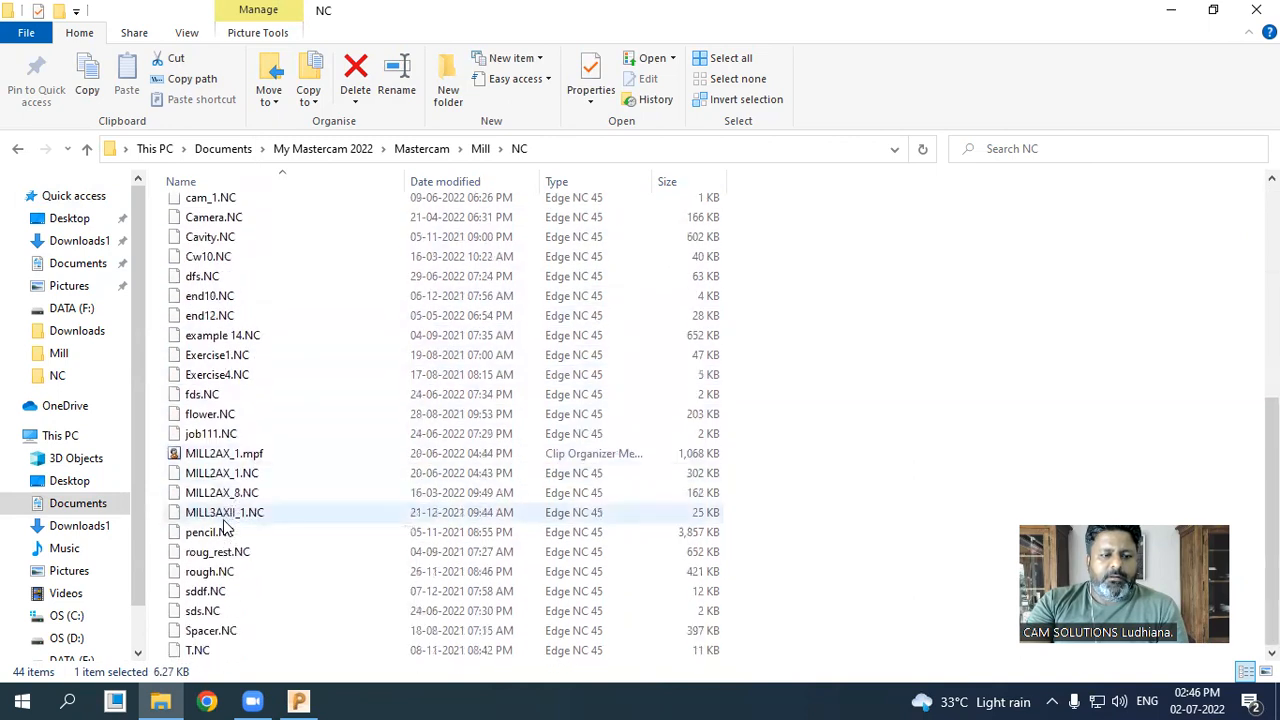
{"action": "scroll", "coordinate": [224, 530], "scroll_direction": "up", "scroll_amount": 3}
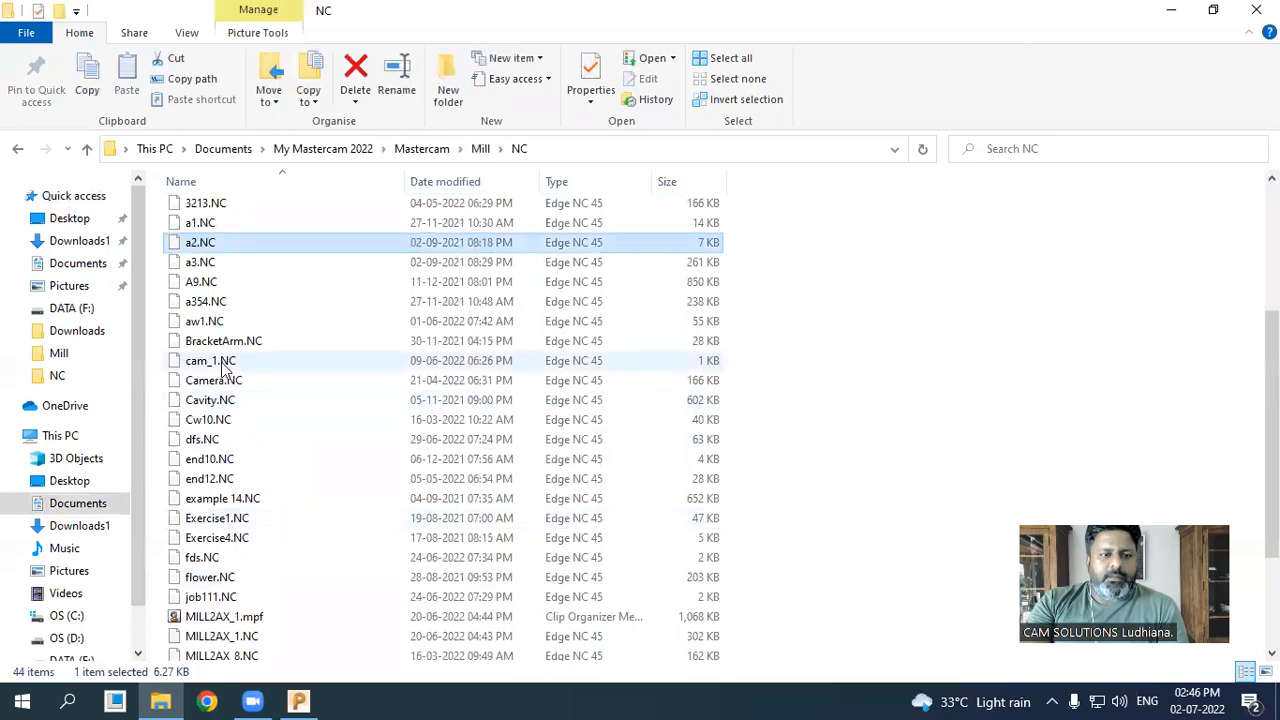
{"action": "scroll", "coordinate": [229, 365], "scroll_direction": "up", "scroll_amount": 1}
- Sort the Mastercam NC folder by date modified and check it for the newly written program
{"action": "left_click", "coordinate": [960, 277]}
{"action": "right_click", "coordinate": [960, 277]}
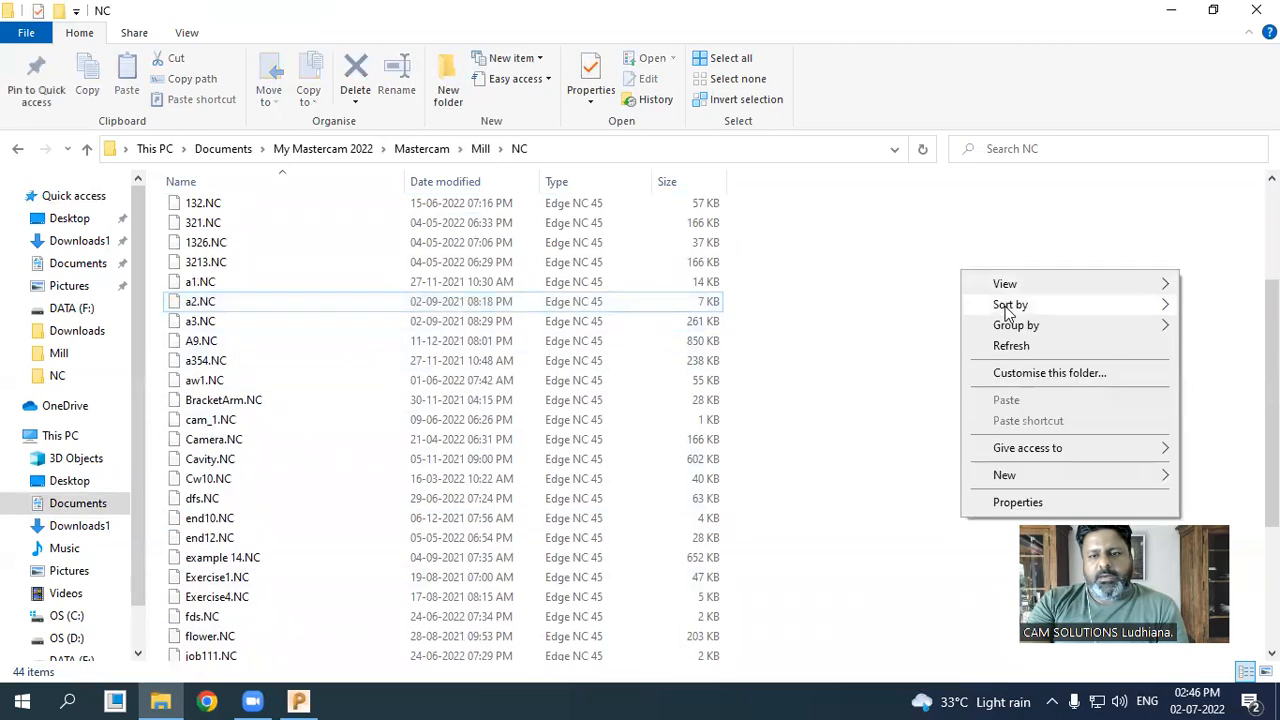
{"action": "mouse_move", "coordinate": [1012, 306]}
{"action": "left_click", "coordinate": [855, 327]}
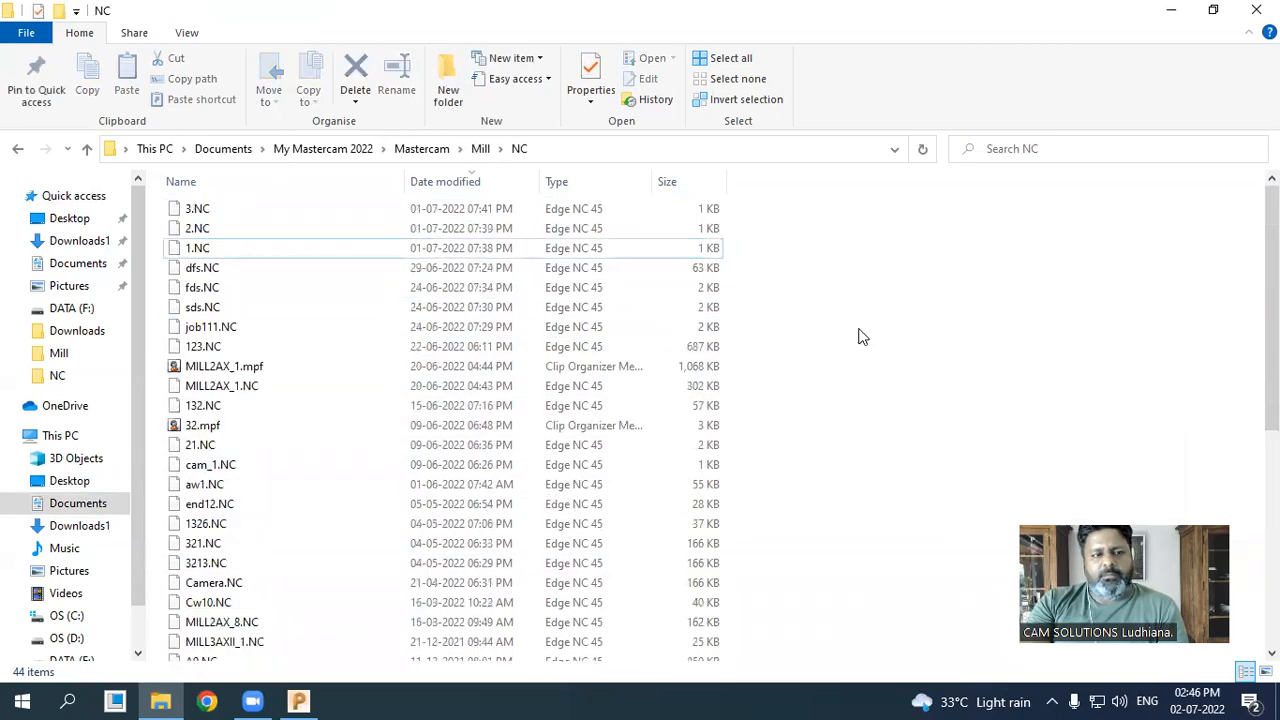
{"action": "scroll", "coordinate": [912, 323], "scroll_direction": "down", "scroll_amount": 7}
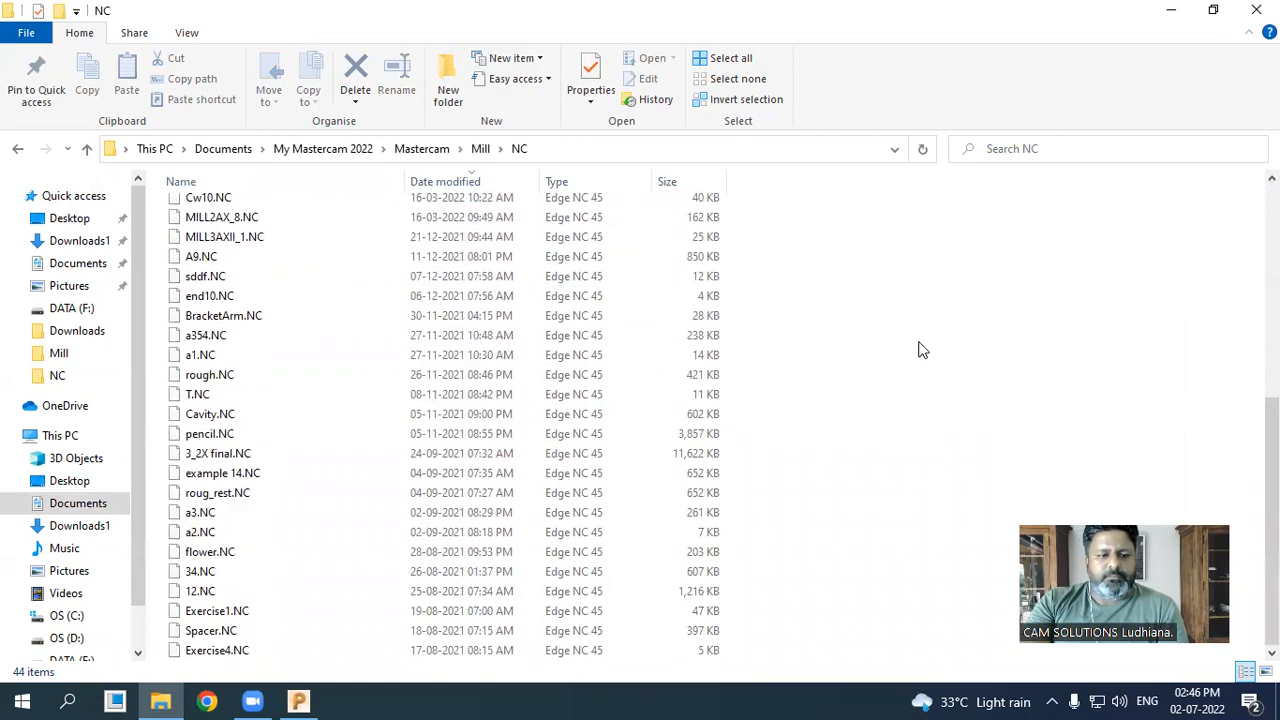
{"action": "scroll", "coordinate": [910, 348], "scroll_direction": "up", "scroll_amount": 7}
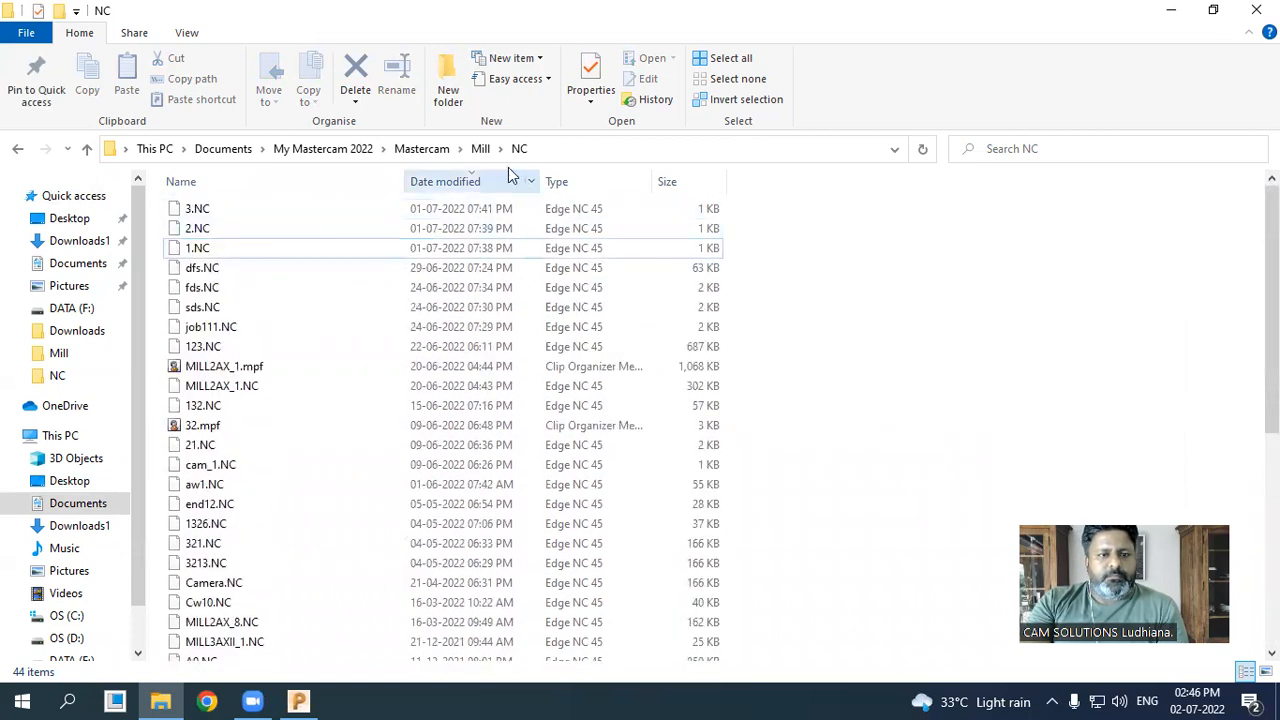
- Go to the DATA (F:) drive and open the Examples\Mill output folder
{"action": "left_click", "coordinate": [480, 149]}
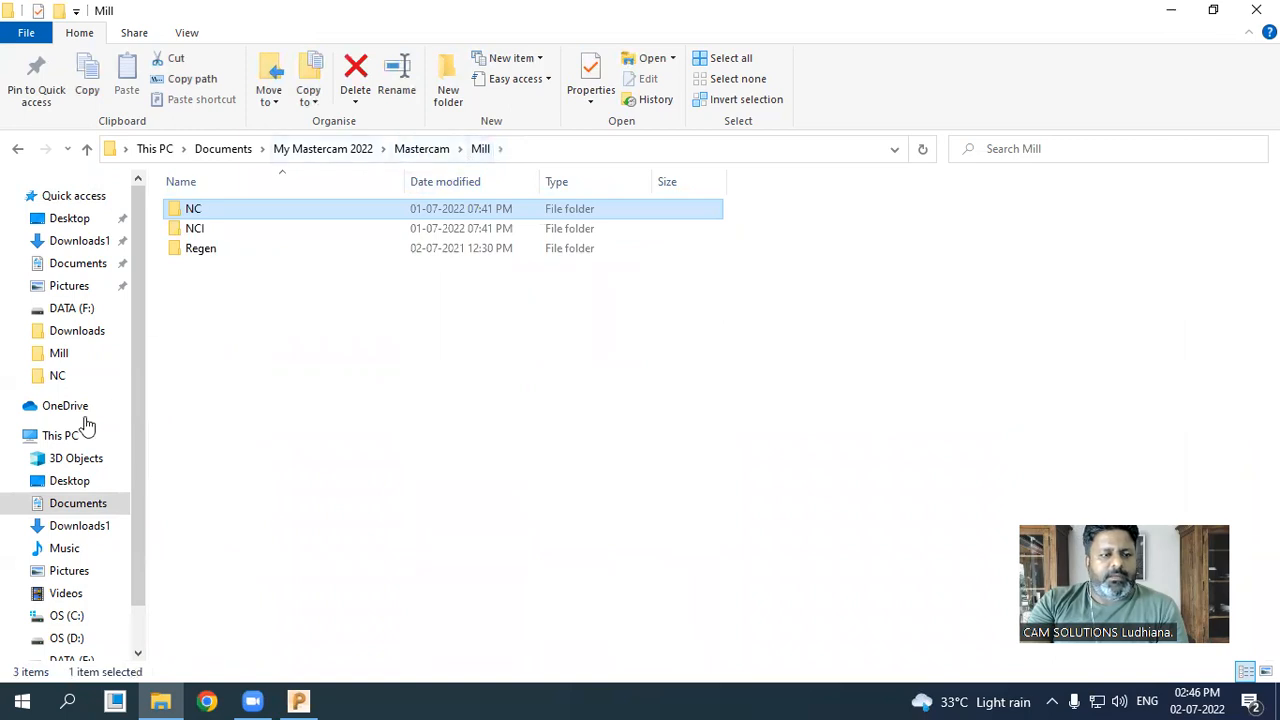
{"action": "scroll", "coordinate": [63, 655], "scroll_direction": "down", "scroll_amount": 1}
{"action": "left_click", "coordinate": [65, 603]}
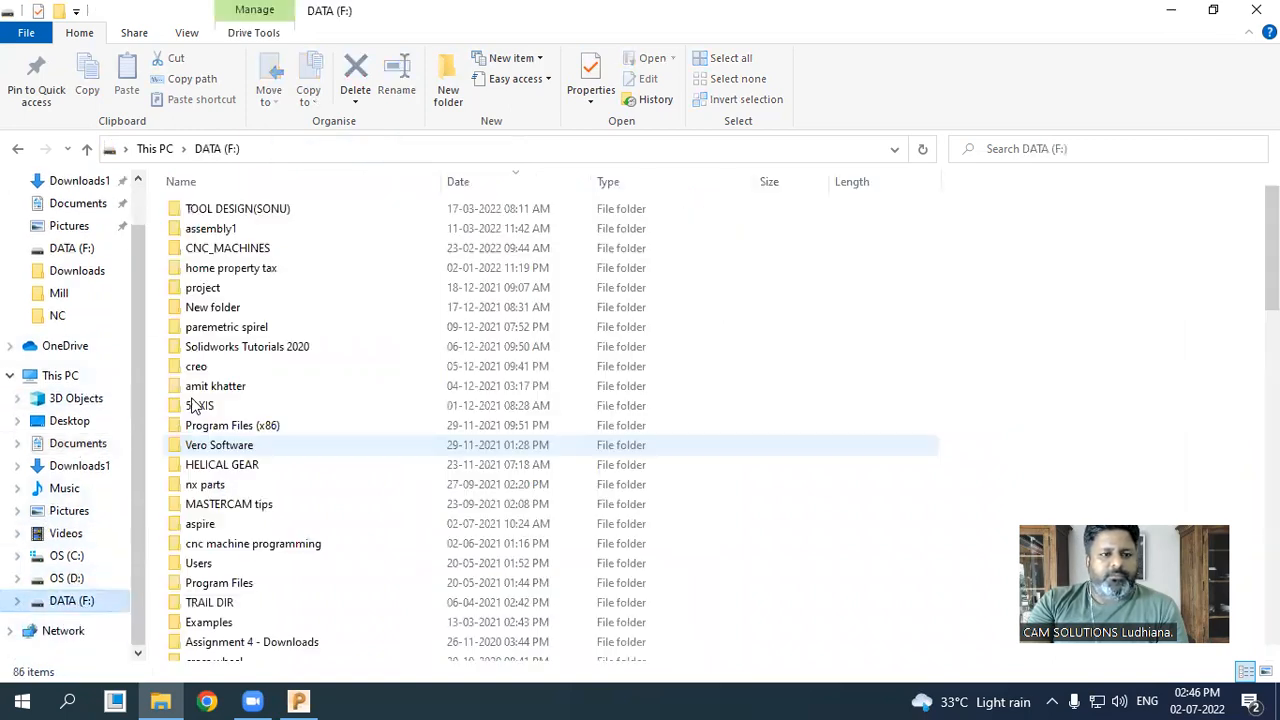
{"action": "scroll", "coordinate": [200, 410], "scroll_direction": "down", "scroll_amount": 2}
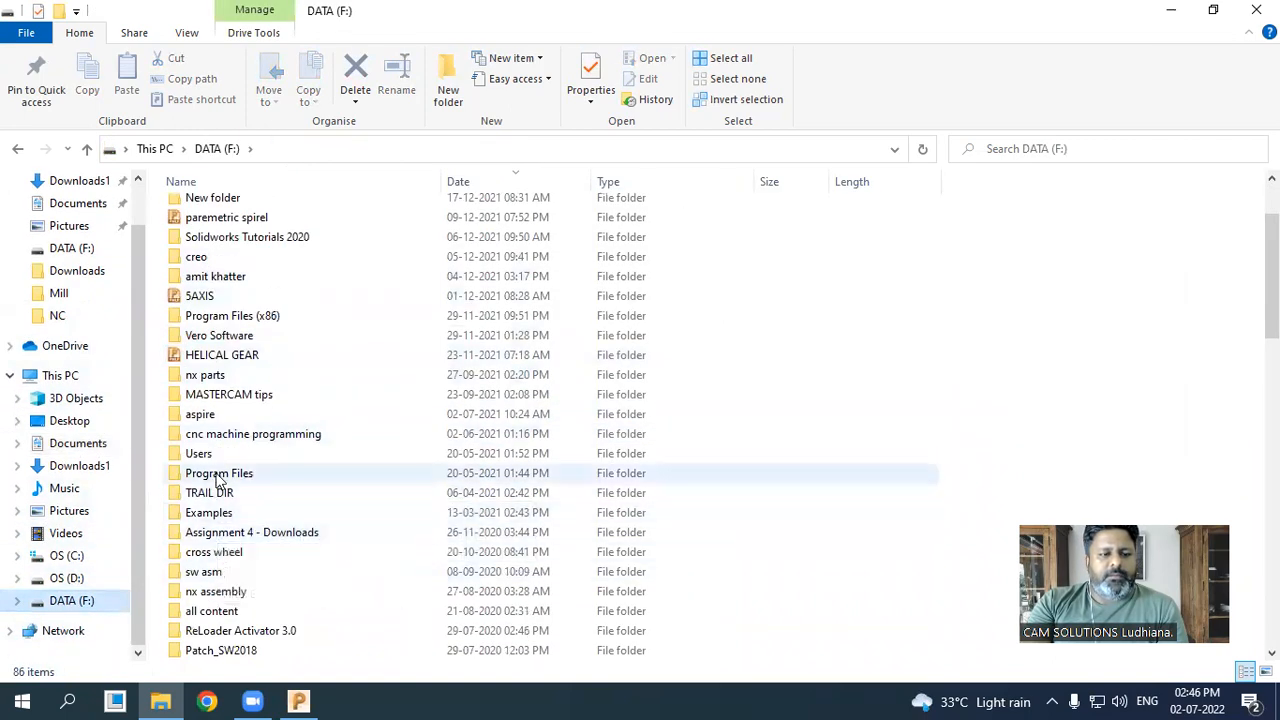
{"action": "left_click", "coordinate": [216, 478]}
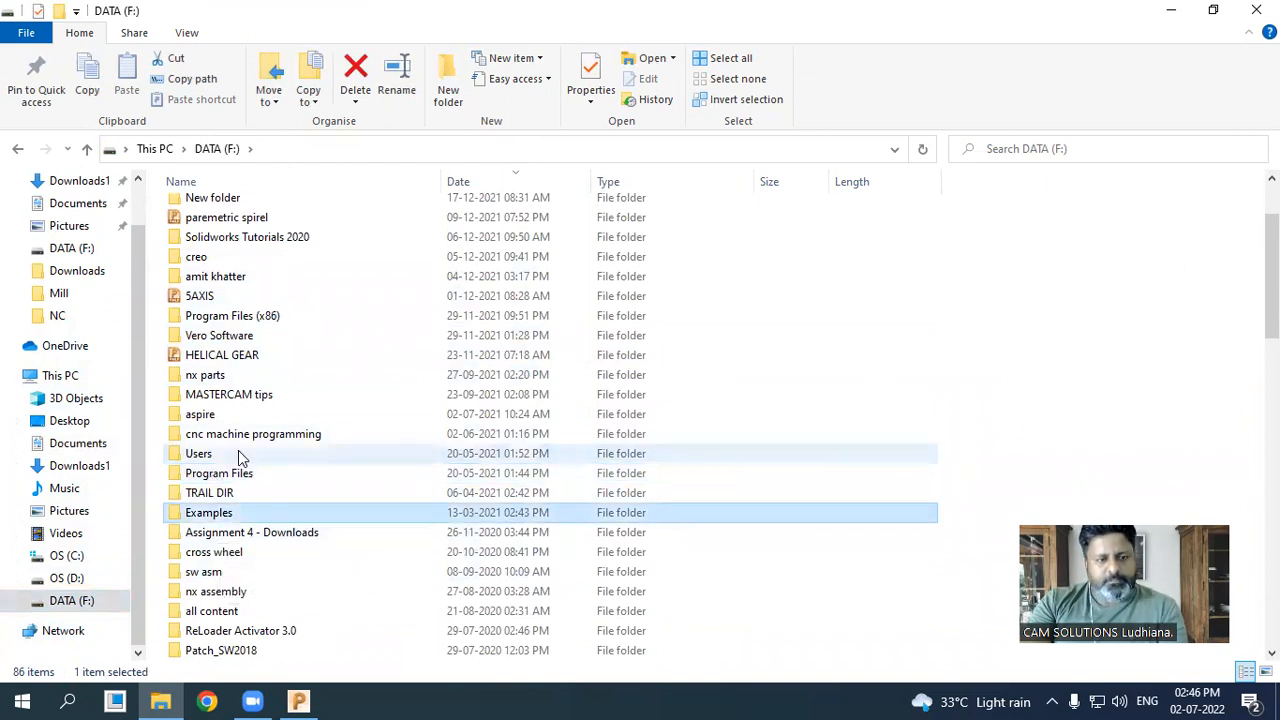
{"action": "double_click", "coordinate": [222, 511]}
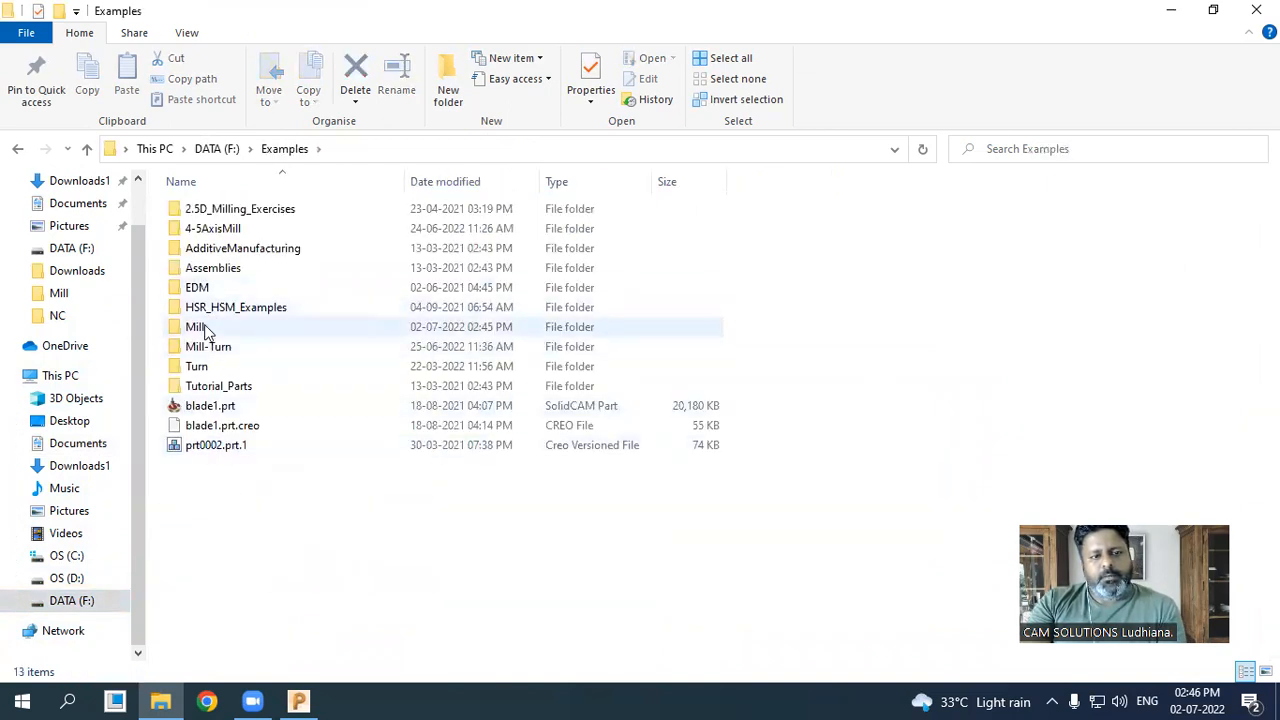
{"action": "double_click", "coordinate": [203, 328]}
- Find a21.tap in the Mill folder, open it in Notepad, and minimize File Explorer
{"action": "left_click", "coordinate": [263, 326]}
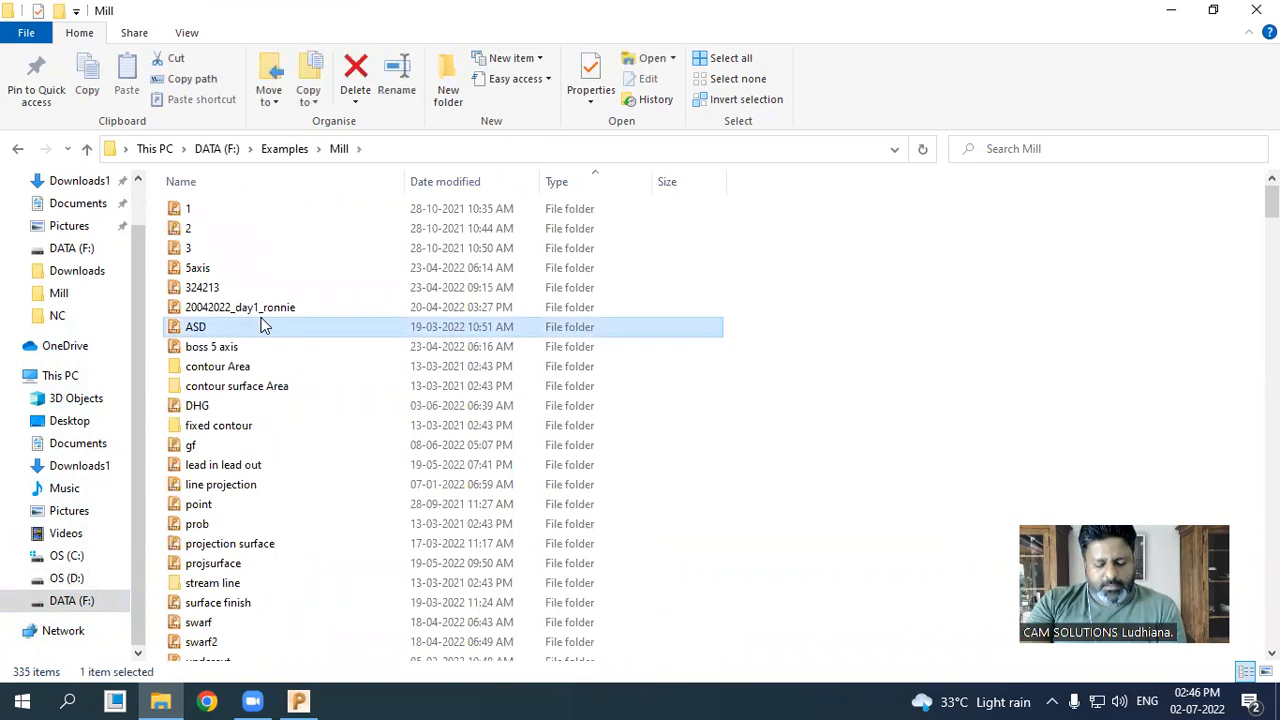
{"action": "key", "text": "a"}
{"action": "key", "text": "2"}
{"action": "key", "text": "1"}
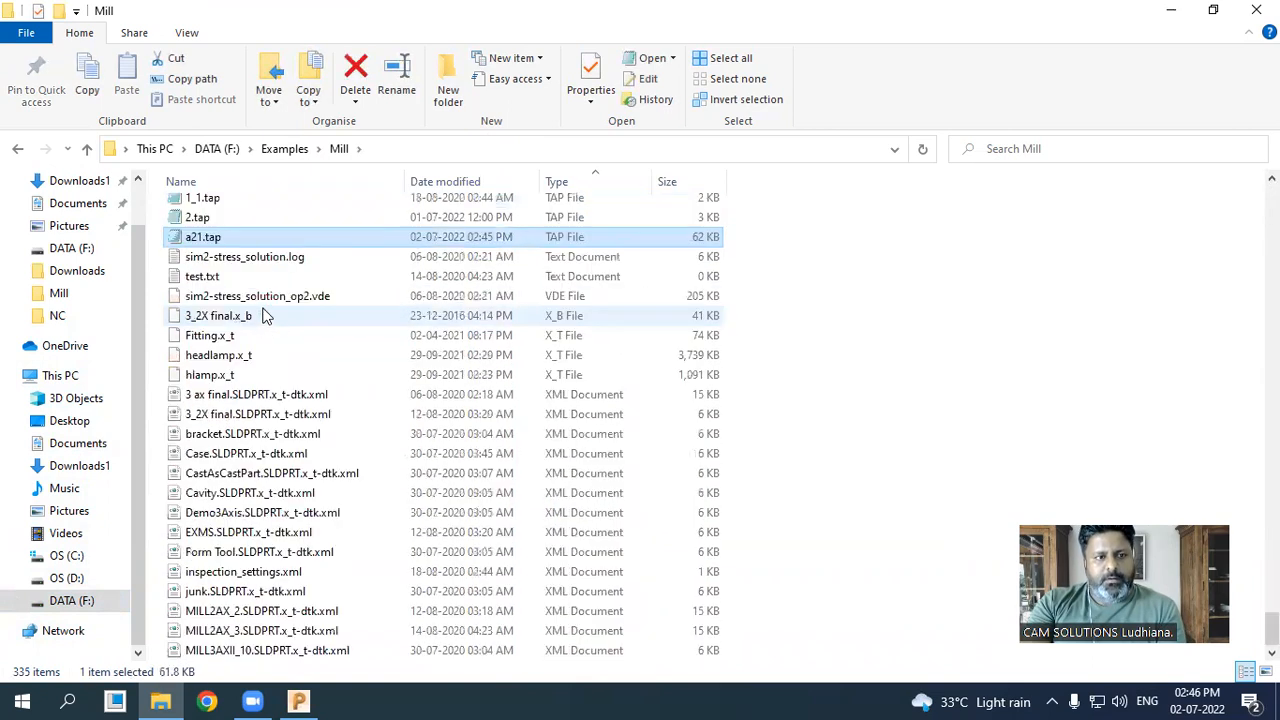
{"action": "left_click", "coordinate": [211, 245]}
{"action": "left_click", "coordinate": [274, 247]}
{"action": "right_click", "coordinate": [223, 238]}
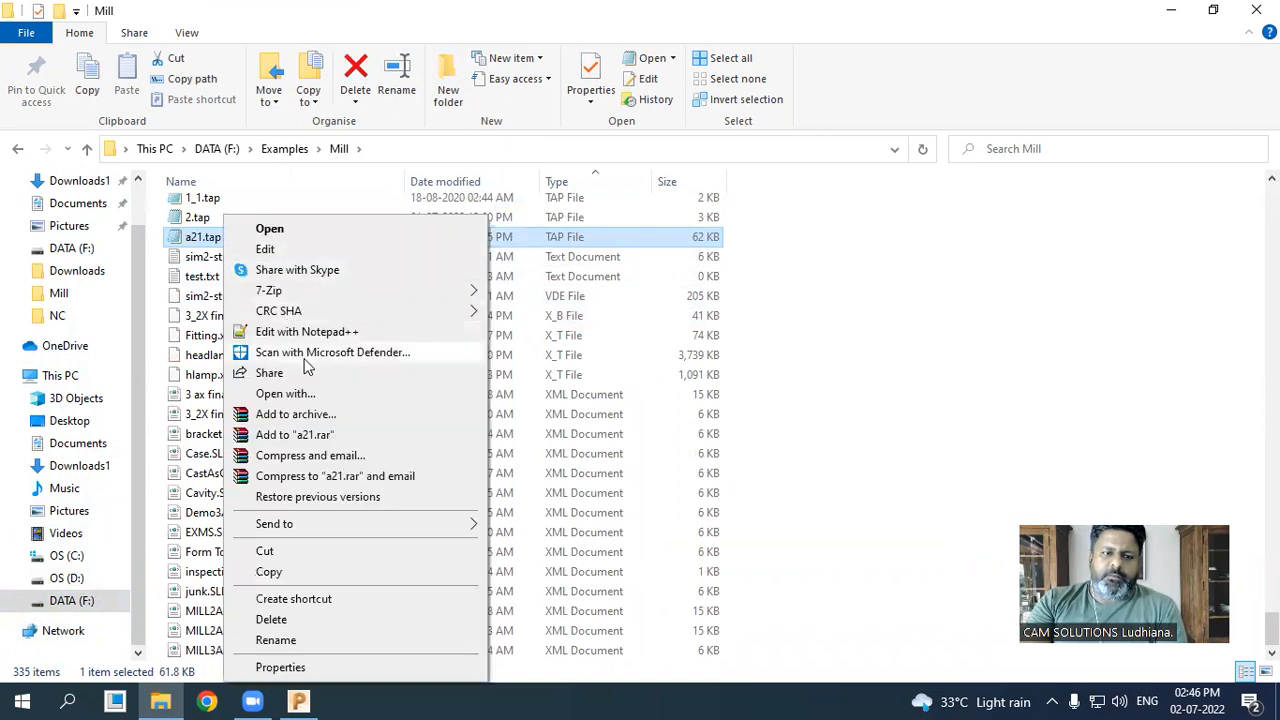
{"action": "left_click", "coordinate": [313, 234]}
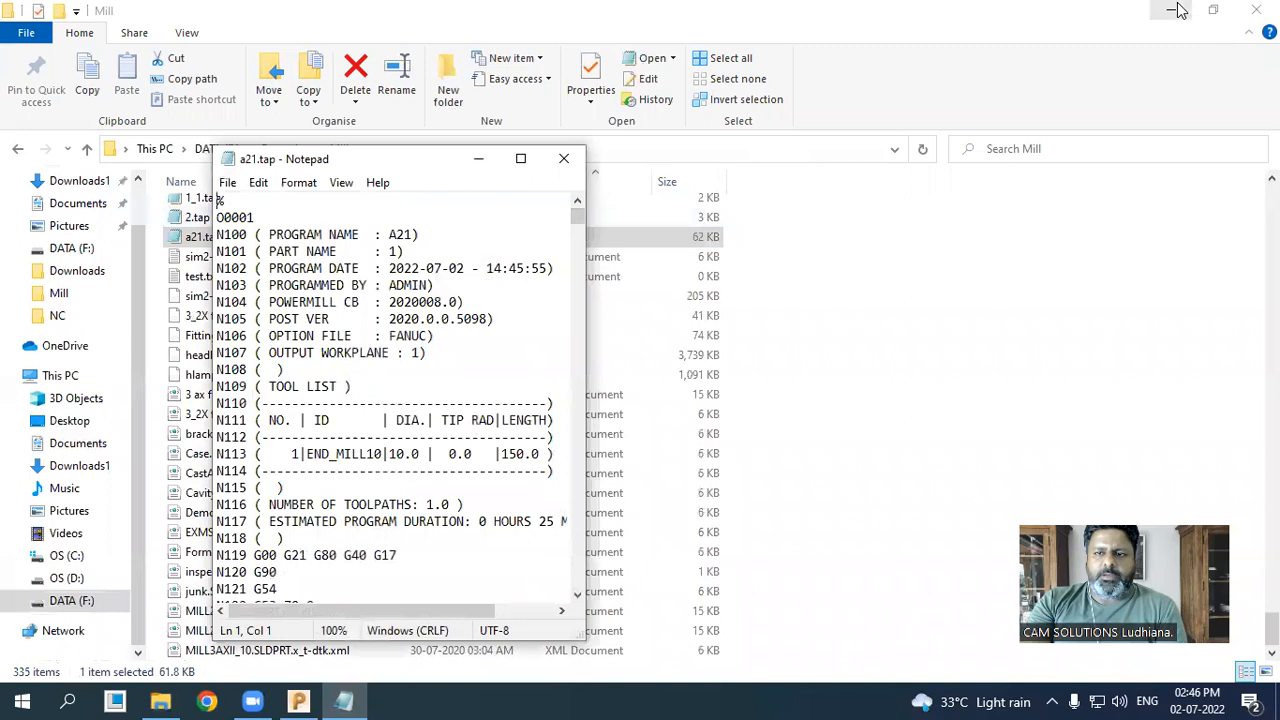
{"action": "left_click", "coordinate": [1171, 10]}
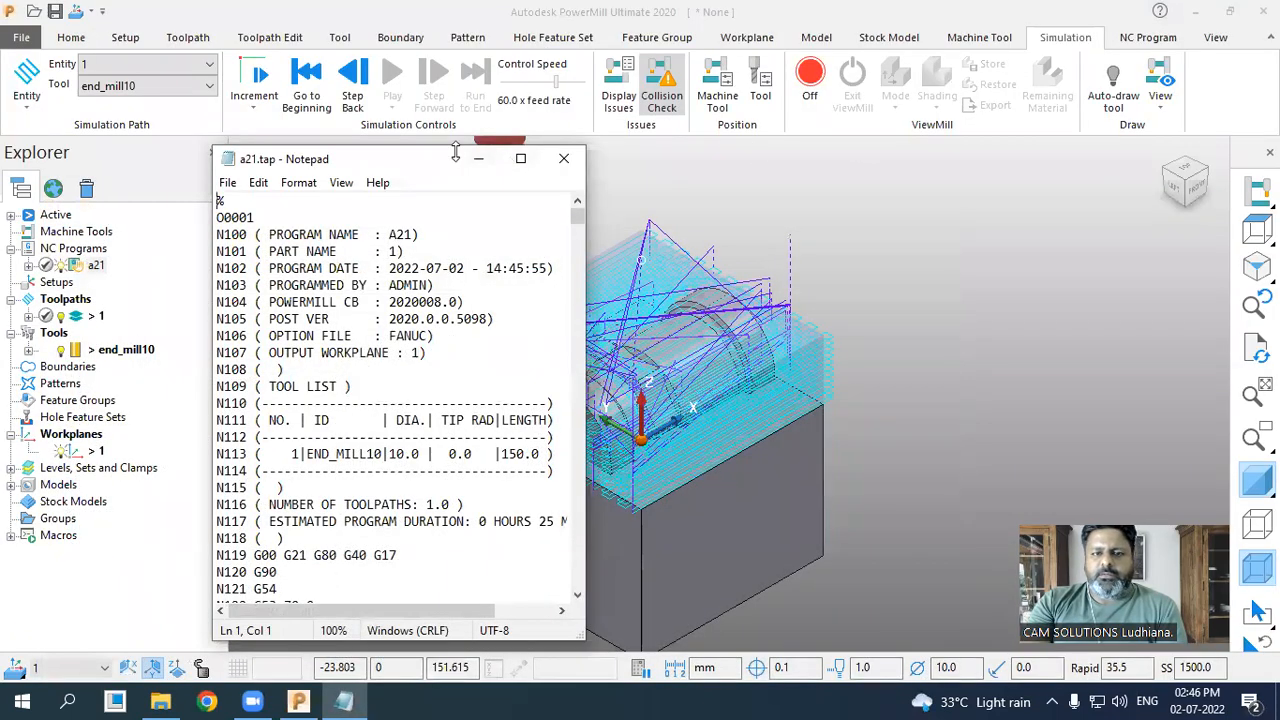
- Enlarge the a21.tap window upward, read through the program header and first moves, and place the window beside the model
{"action": "left_click_drag", "start_coordinate": [455, 150], "coordinate": [455, 18]}
{"action": "left_click_drag", "start_coordinate": [583, 90], "coordinate": [624, 72]}
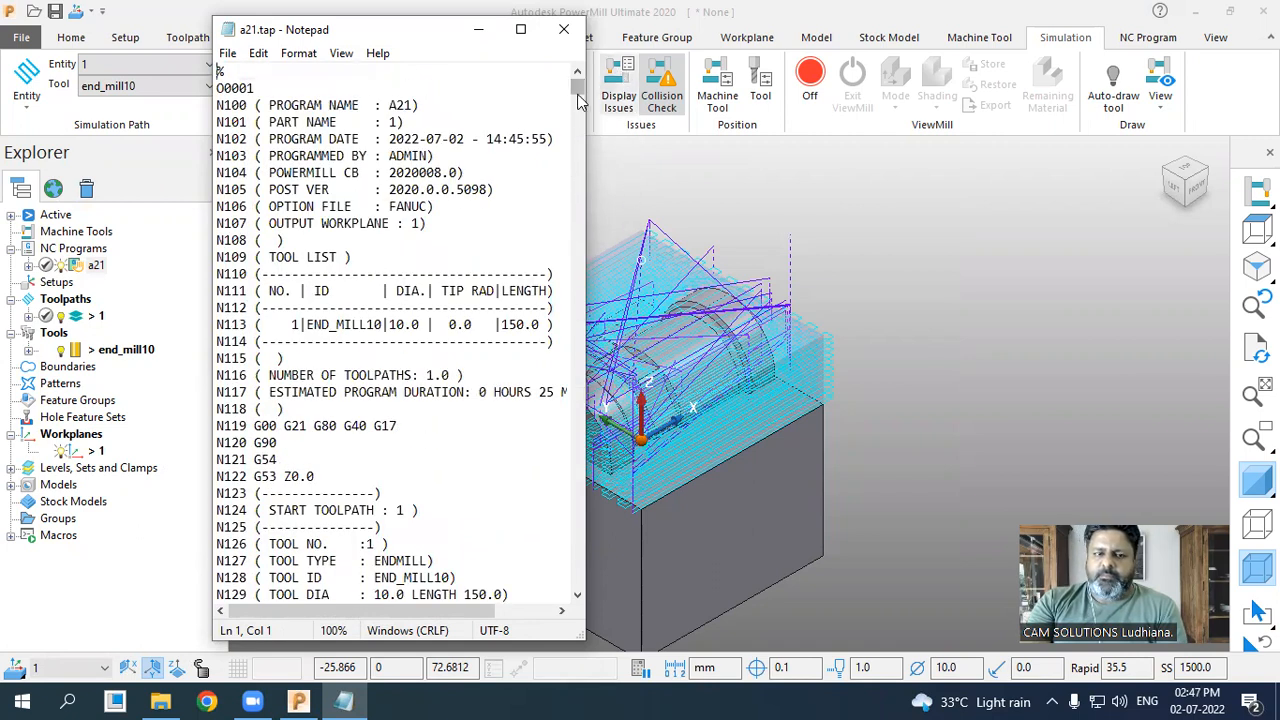
{"action": "scroll", "coordinate": [459, 189], "scroll_direction": "down", "scroll_amount": 6}
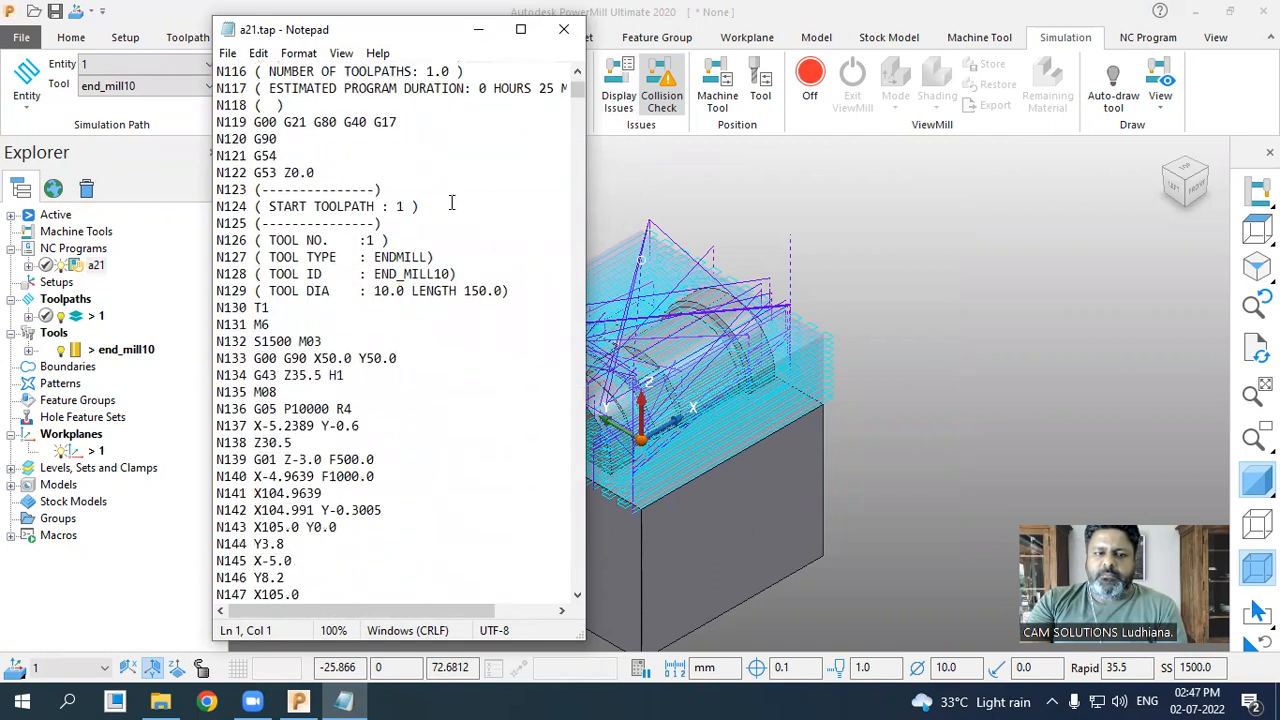
{"action": "scroll", "coordinate": [451, 203], "scroll_direction": "down", "scroll_amount": 1}
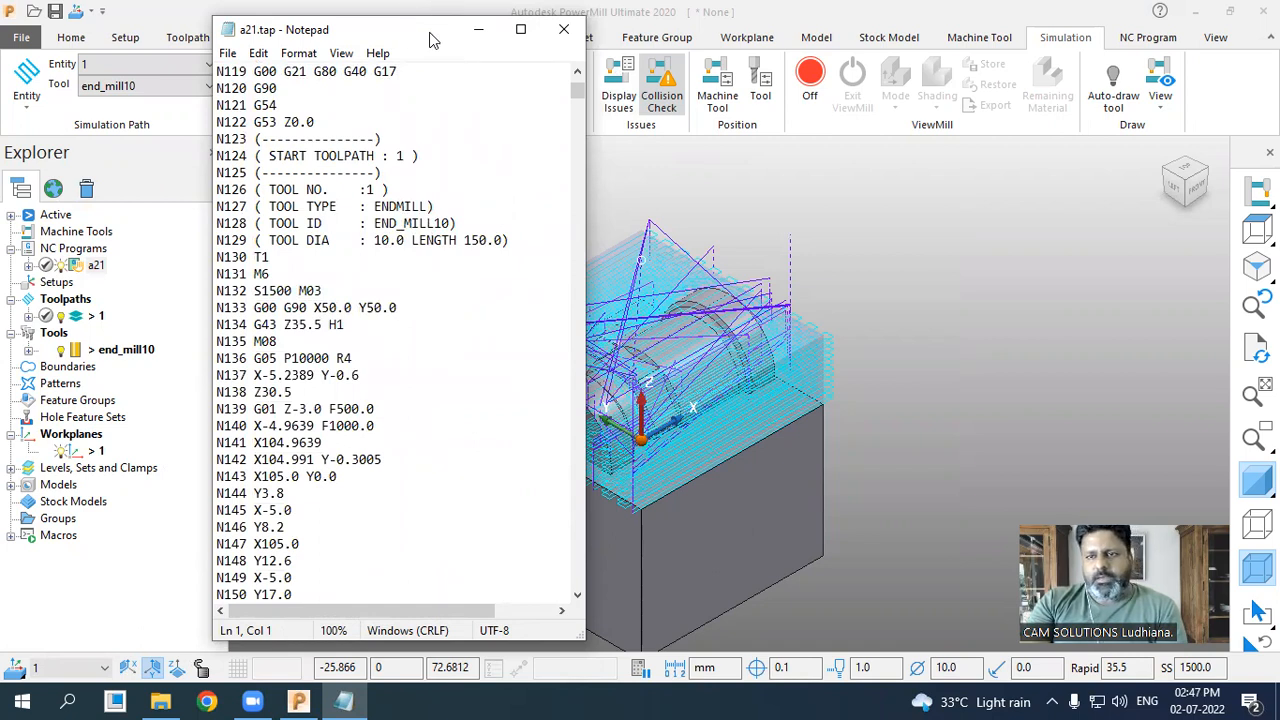
{"action": "left_click_drag", "start_coordinate": [430, 38], "coordinate": [1087, 70]}
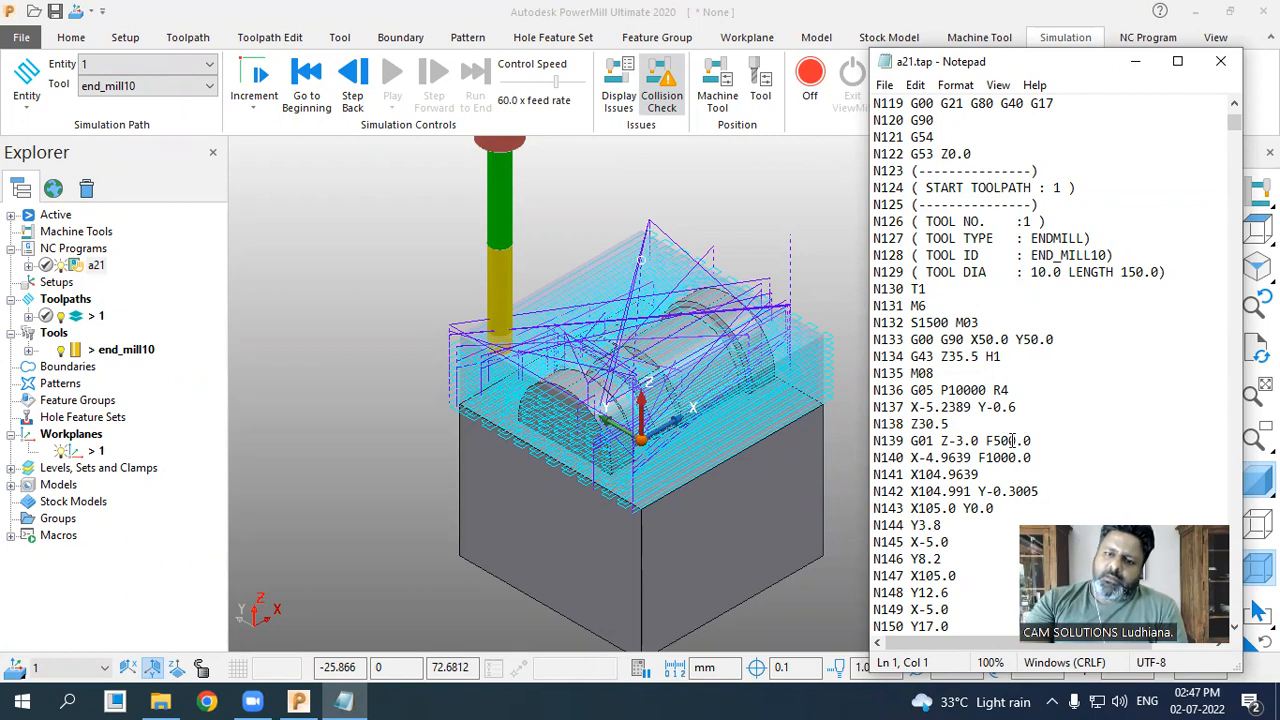
- Delete the toolpath and tool comment lines N123 to N129 from the a21.tap program
{"action": "scroll", "coordinate": [1012, 440], "scroll_direction": "up", "scroll_amount": 2}
{"action": "left_click_drag", "start_coordinate": [911, 204], "coordinate": [974, 255]}
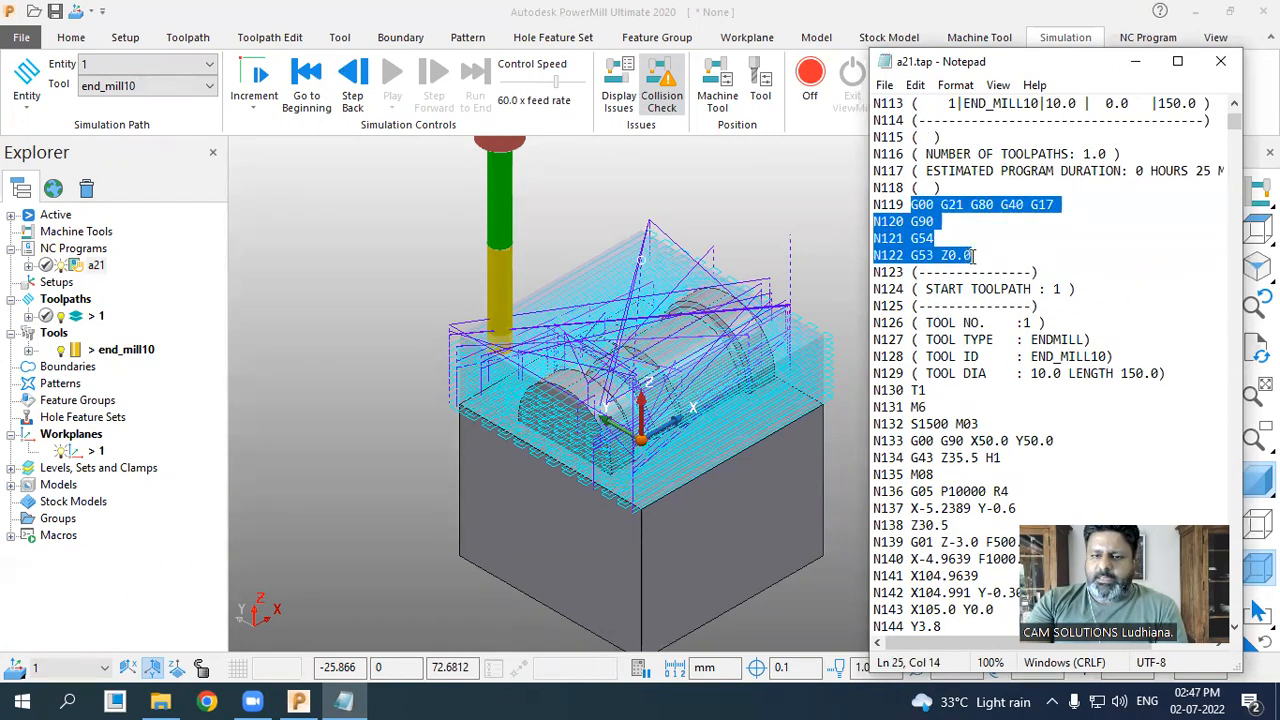
{"action": "left_click", "coordinate": [1060, 440]}
{"action": "left_click_drag", "start_coordinate": [1060, 440], "coordinate": [890, 407]}
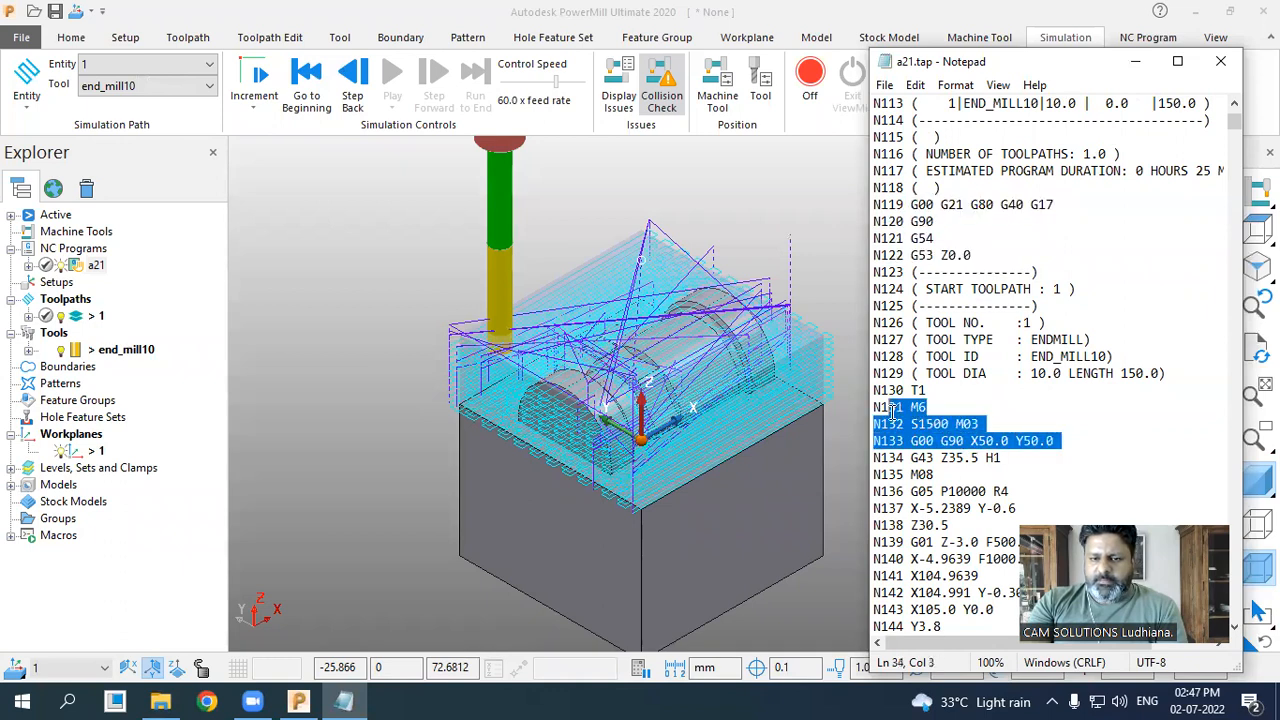
{"action": "left_click_drag", "start_coordinate": [1168, 373], "coordinate": [862, 276]}
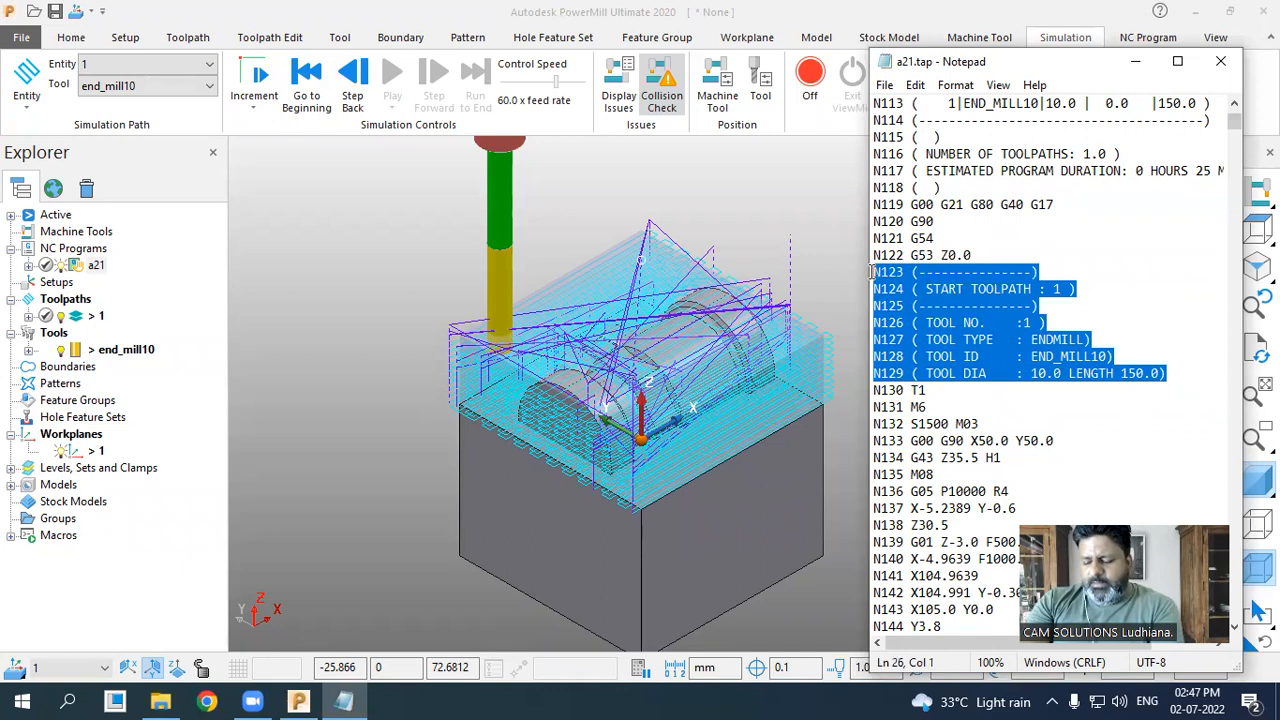
{"action": "key", "text": "Delete"}
- Review the program's opening block N119 to N136, examining the G80, G40, G17 and G90 codes
{"action": "left_click_drag", "start_coordinate": [910, 204], "coordinate": [1024, 392]}
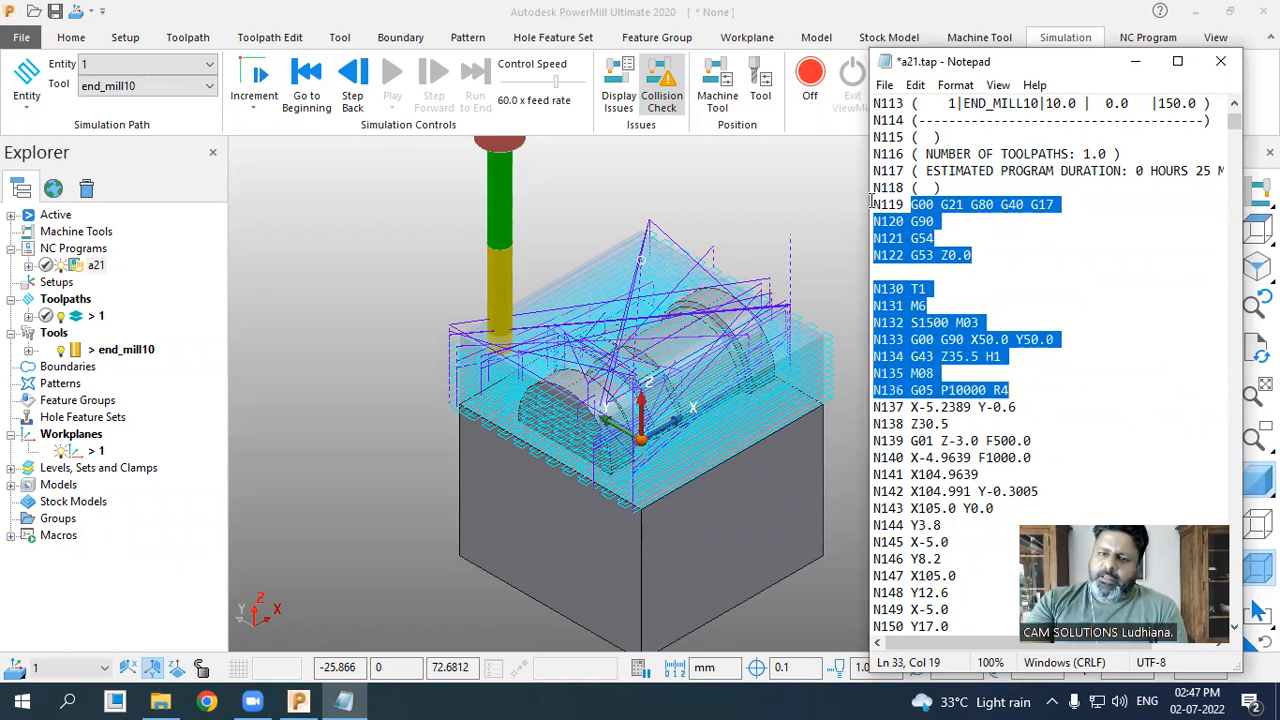
{"action": "left_click_drag", "start_coordinate": [874, 204], "coordinate": [1049, 389]}
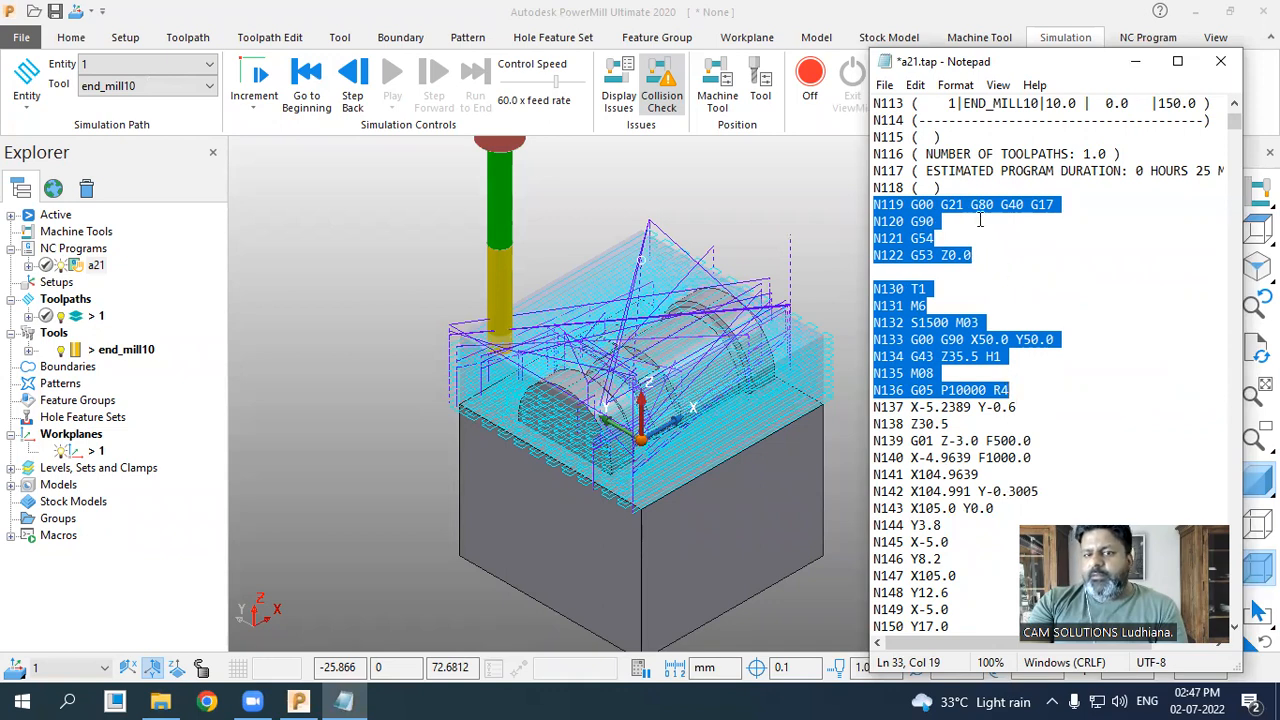
{"action": "left_click", "coordinate": [1004, 241]}
{"action": "double_click", "coordinate": [981, 206]}
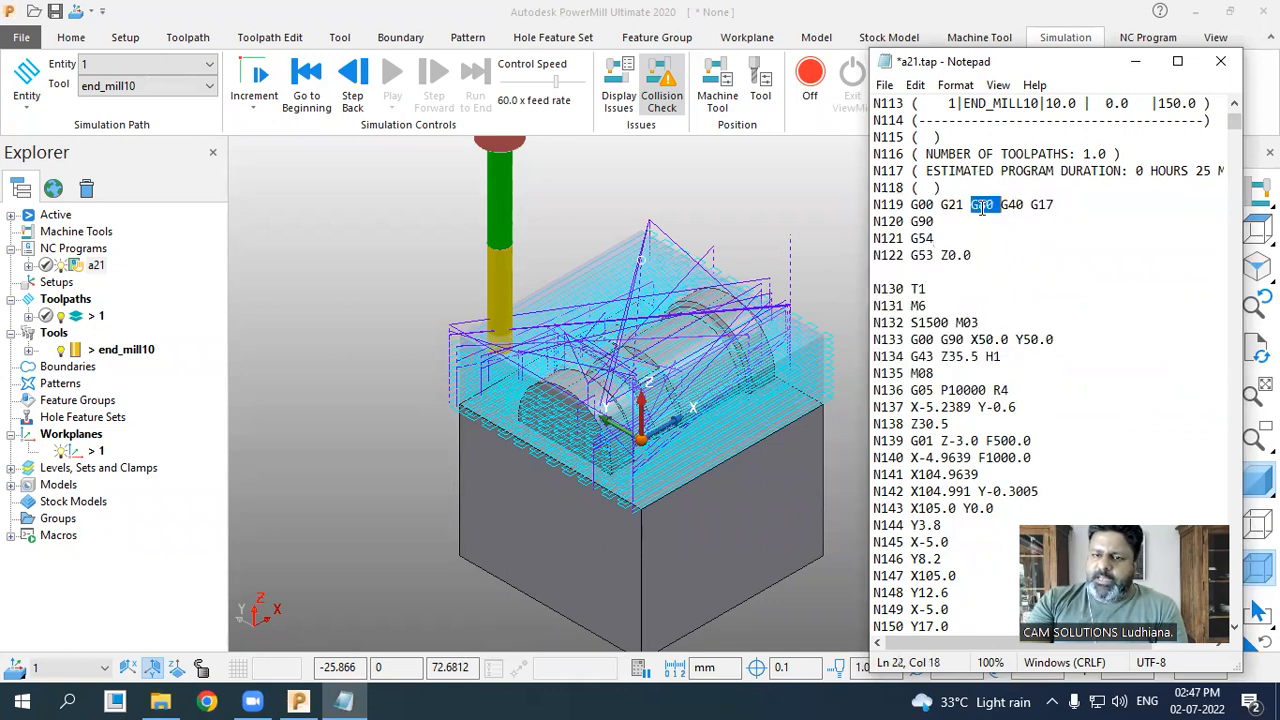
{"action": "double_click", "coordinate": [1012, 206]}
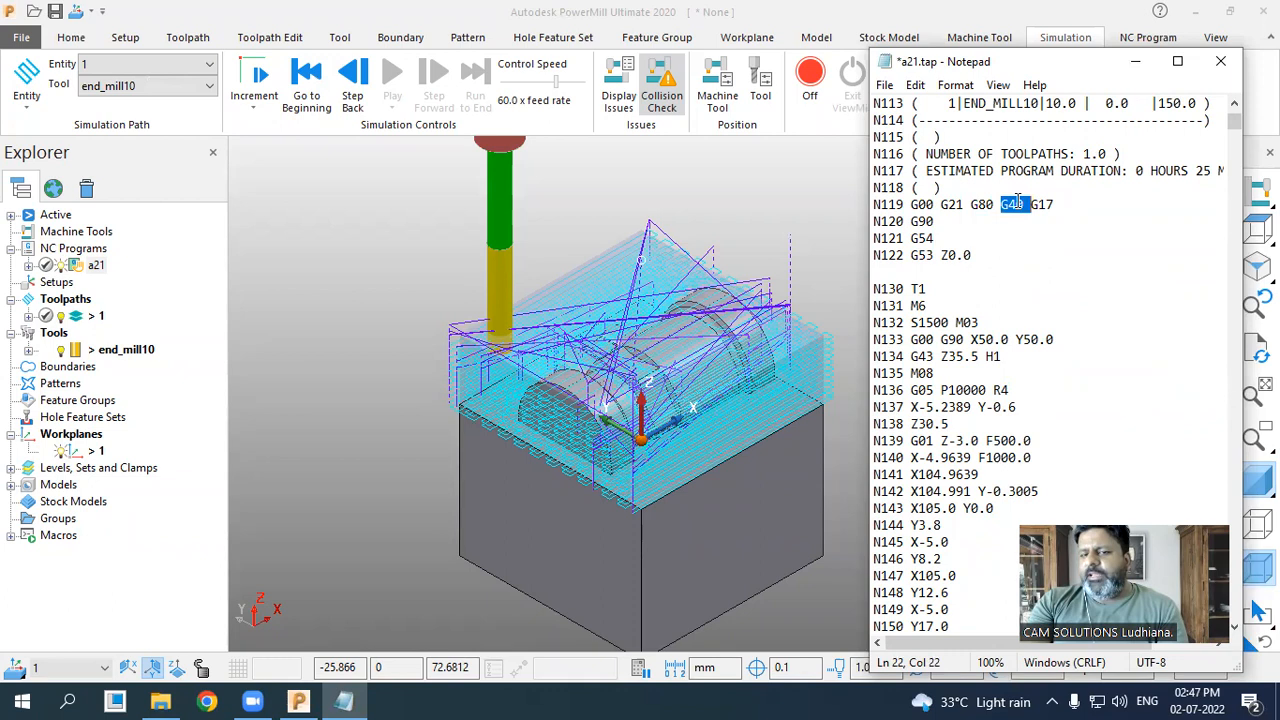
{"action": "double_click", "coordinate": [1040, 206]}
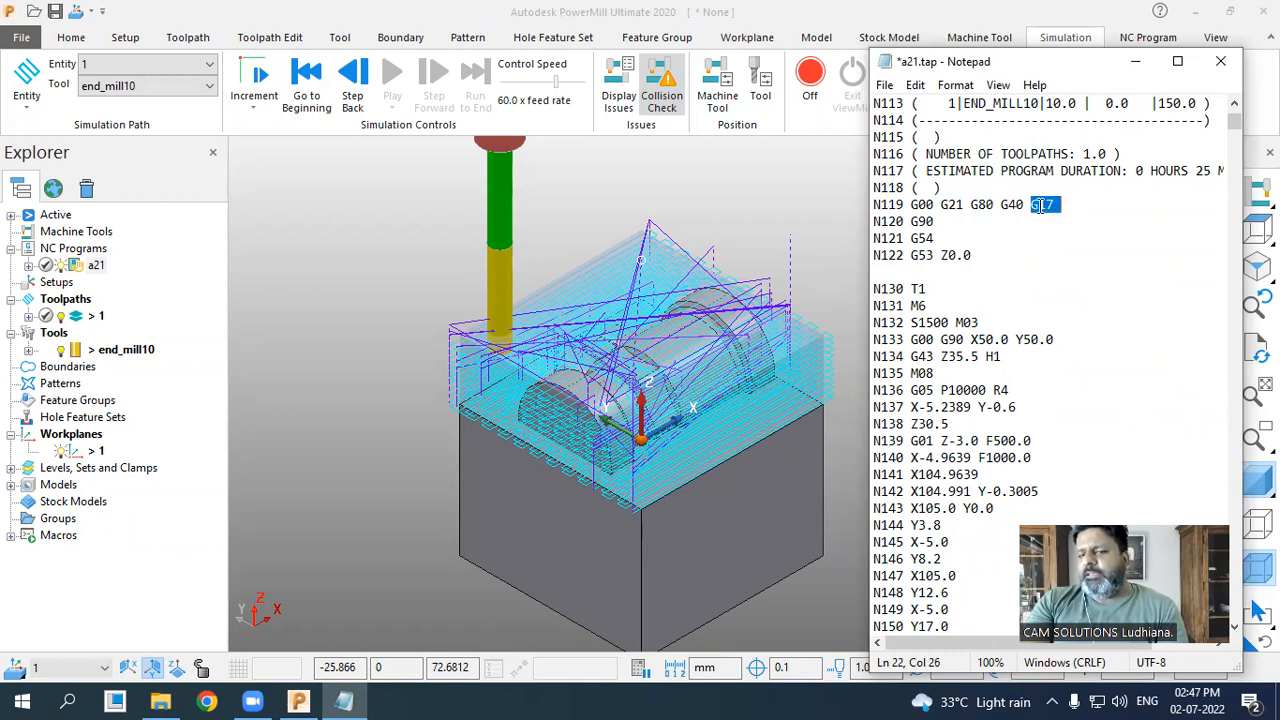
{"action": "double_click", "coordinate": [921, 221]}
- Keep the edited program open without saving, switch to PowerMill, and check the statistics of NC program a21
{"action": "left_click", "coordinate": [1219, 62]}
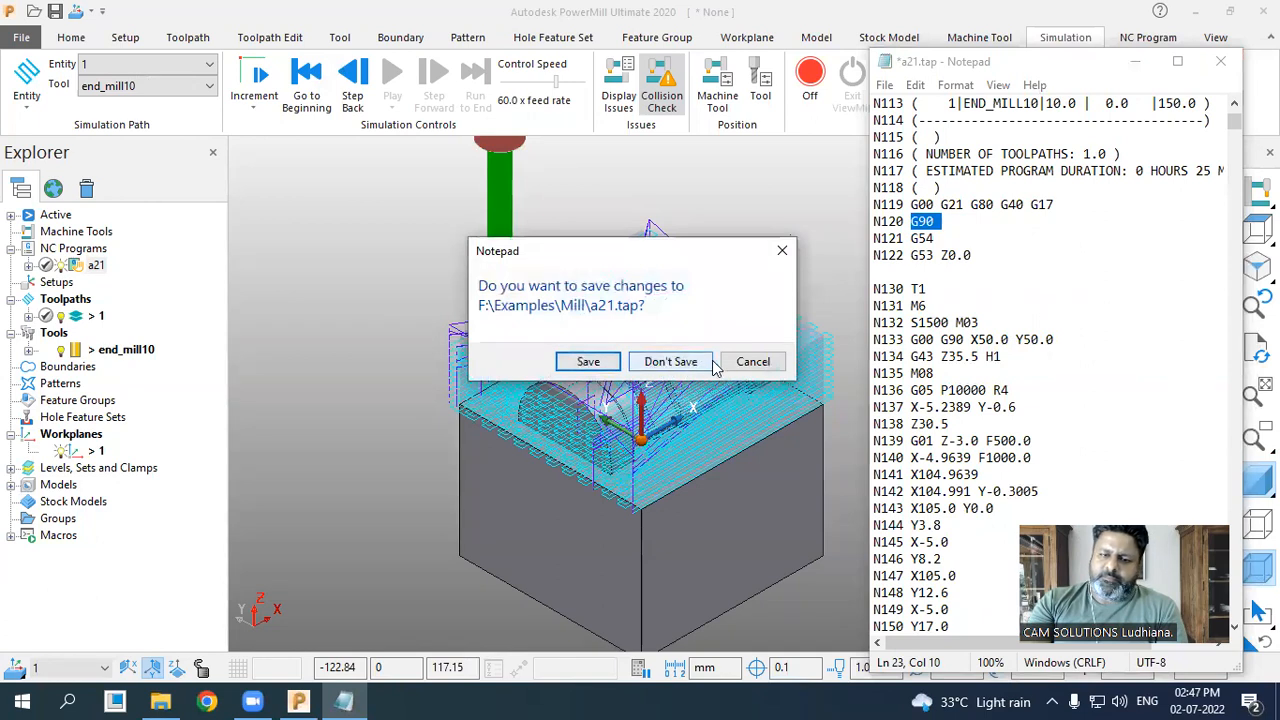
{"action": "left_click", "coordinate": [751, 363]}
{"action": "right_click", "coordinate": [88, 272]}
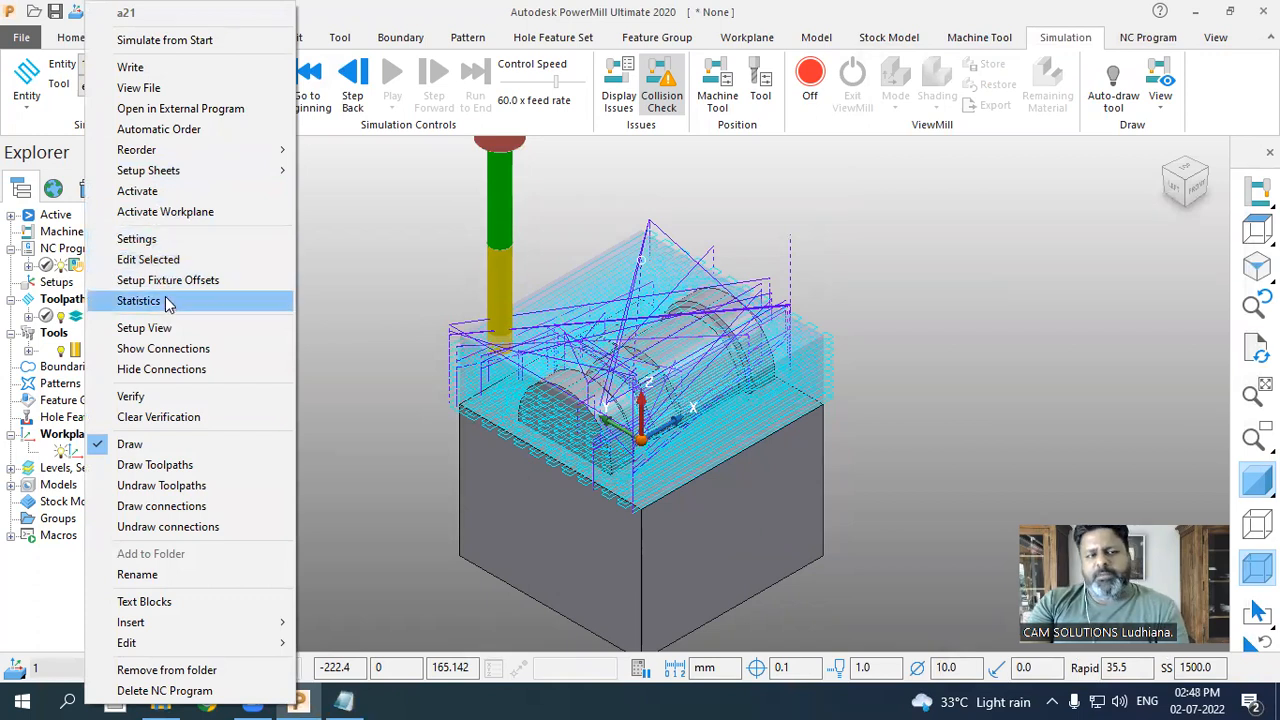
{"action": "left_click", "coordinate": [168, 302]}
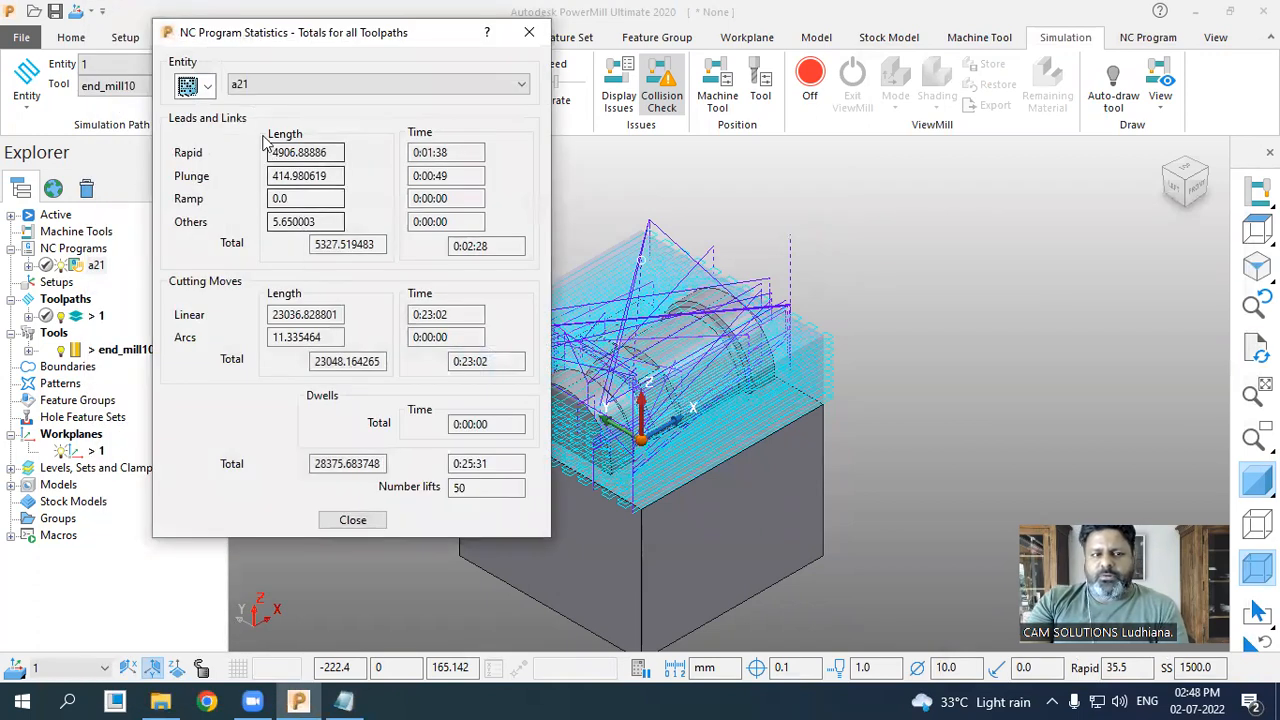
{"action": "left_click", "coordinate": [353, 520]}
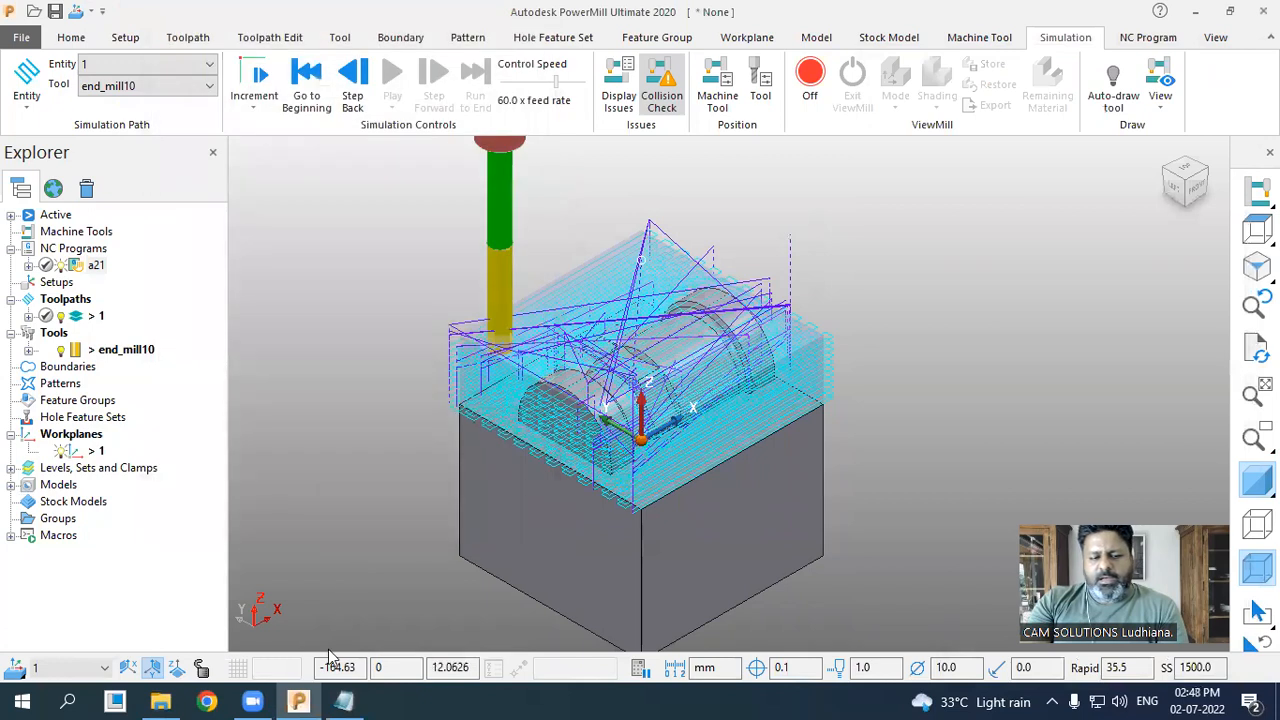
- Return to a21.tap in Notepad and re-examine the G80 code and the start-up lines N119 to N136
{"action": "left_click", "coordinate": [343, 701]}
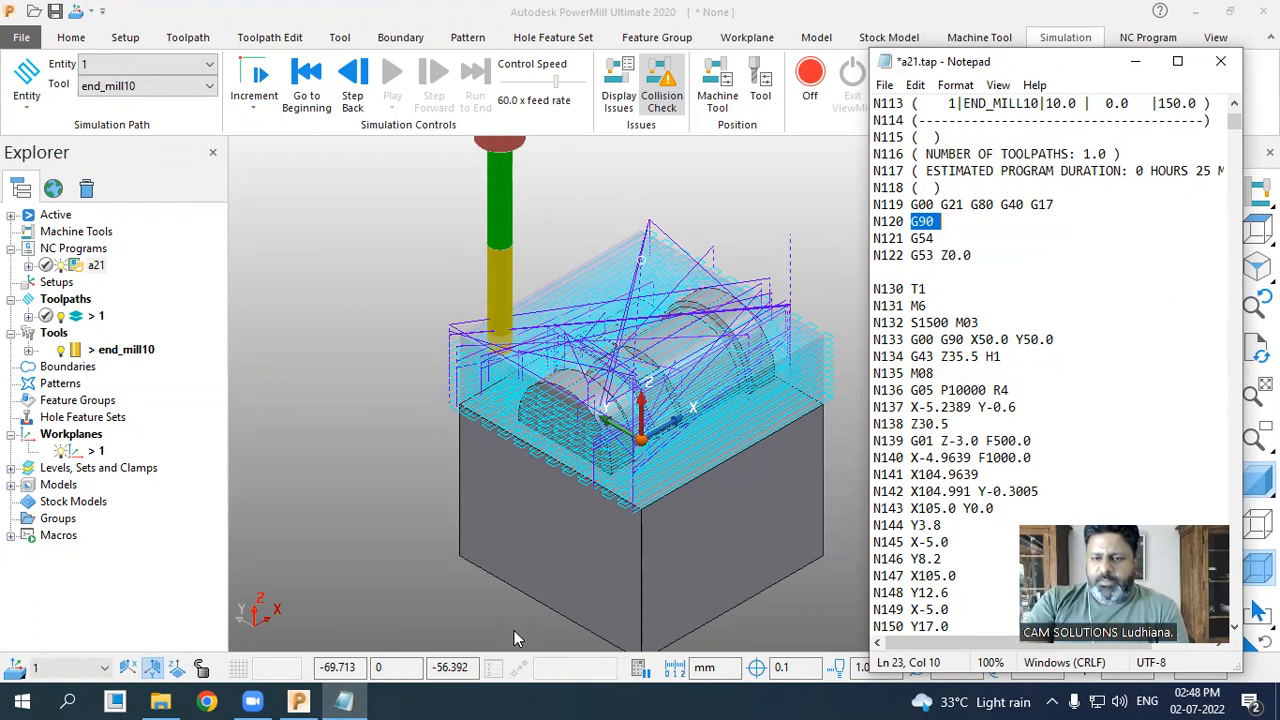
{"action": "double_click", "coordinate": [983, 204]}
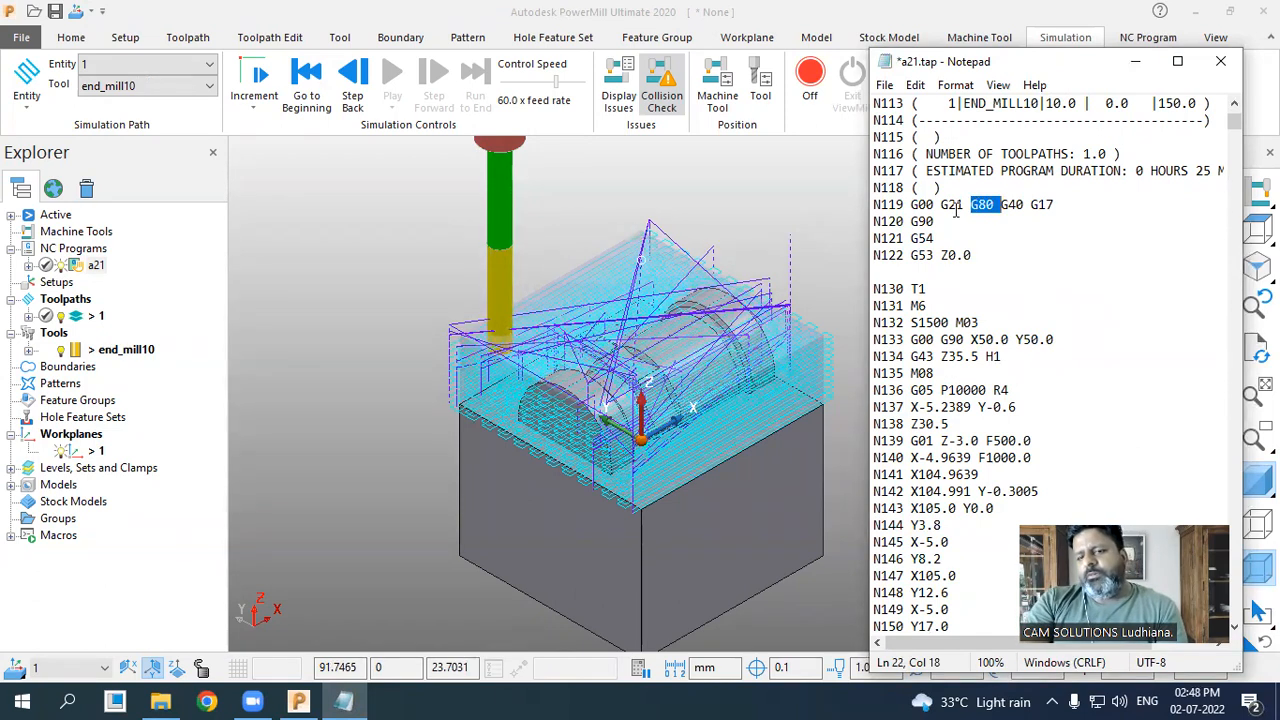
{"action": "left_click_drag", "start_coordinate": [1008, 390], "coordinate": [881, 205]}
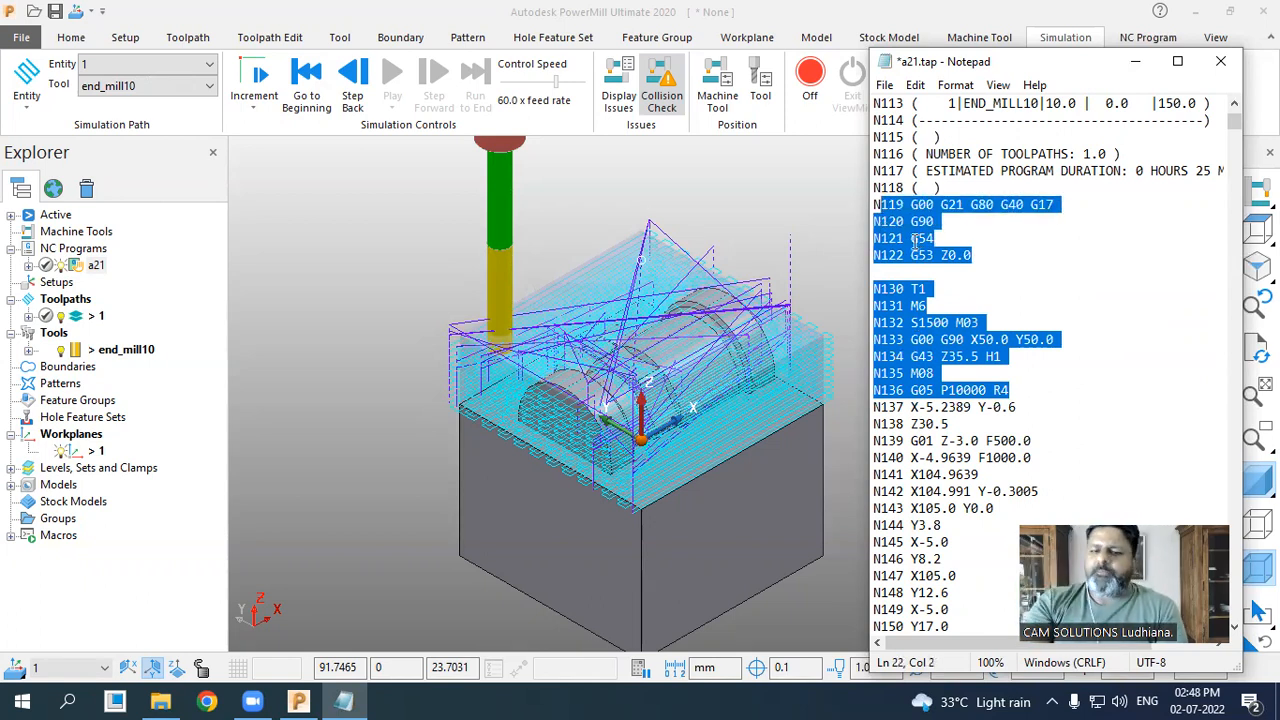
{"action": "left_click", "coordinate": [1104, 411]}
{"action": "left_click", "coordinate": [1028, 393]}
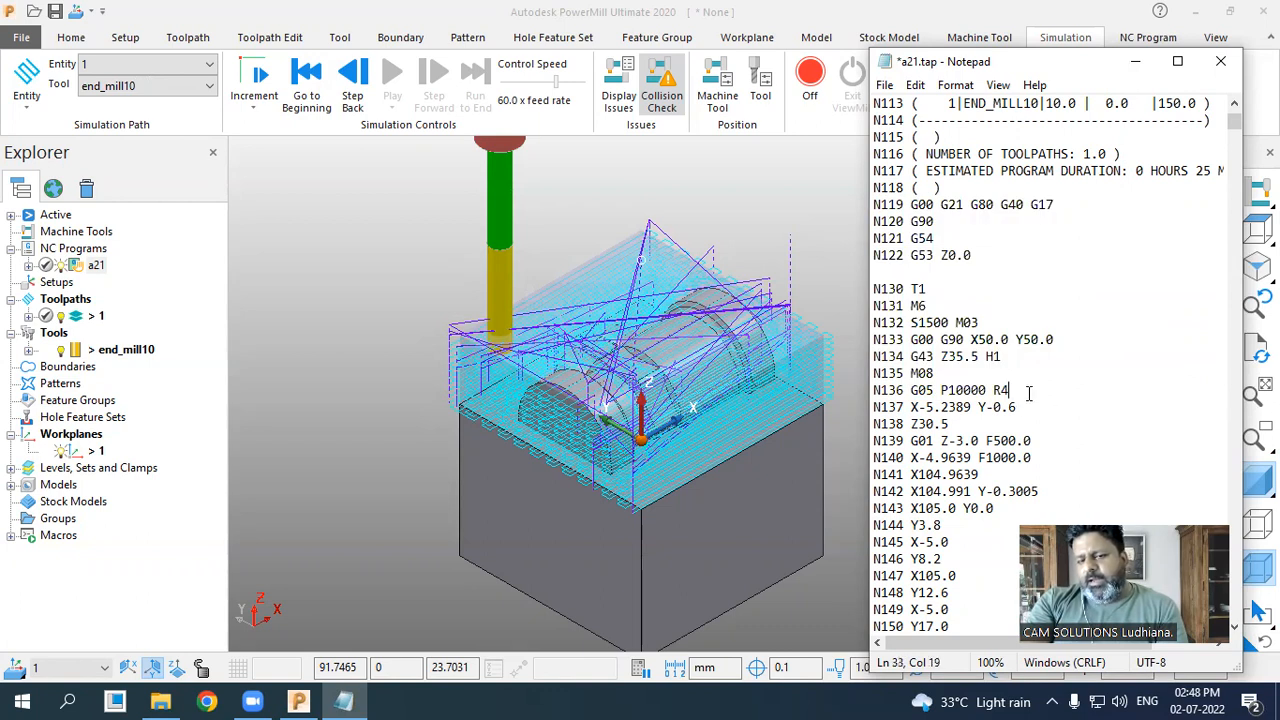
{"action": "left_click_drag", "start_coordinate": [1028, 393], "coordinate": [874, 202]}
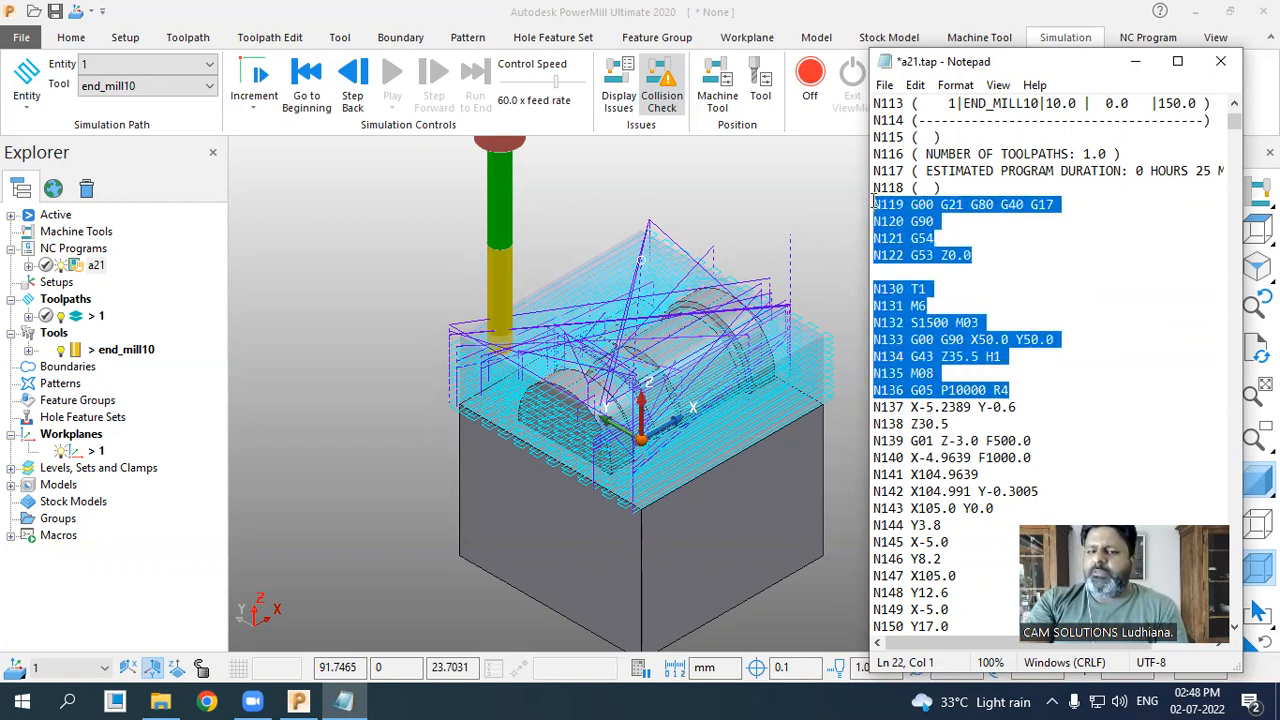
- Remove the H1 tool length offset number from line N134
{"action": "left_click", "coordinate": [1014, 397]}
{"action": "left_click_drag", "start_coordinate": [1001, 357], "coordinate": [975, 362]}
{"action": "key", "text": "Delete"}
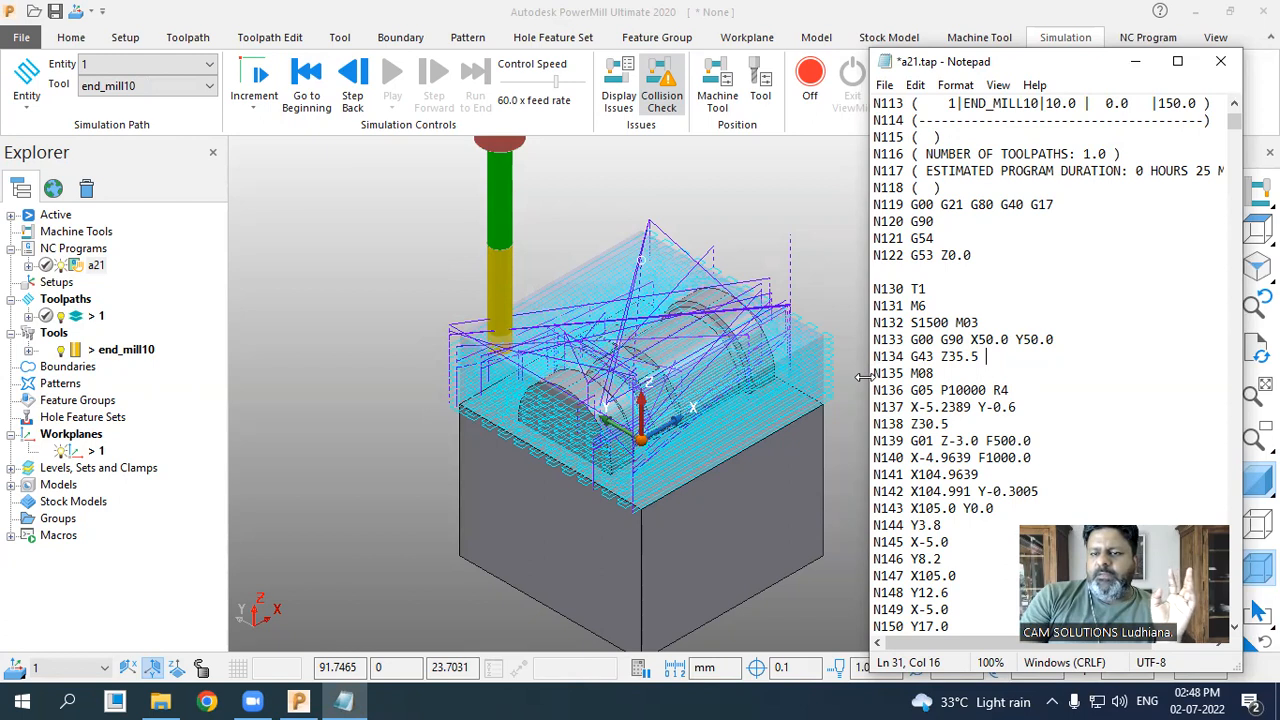
- Move the Notepad window higher, beside the model, and stretch it to the full screen height
{"action": "left_click_drag", "start_coordinate": [864, 376], "coordinate": [880, 376]}
{"action": "left_click_drag", "start_coordinate": [1048, 56], "coordinate": [1058, 22]}
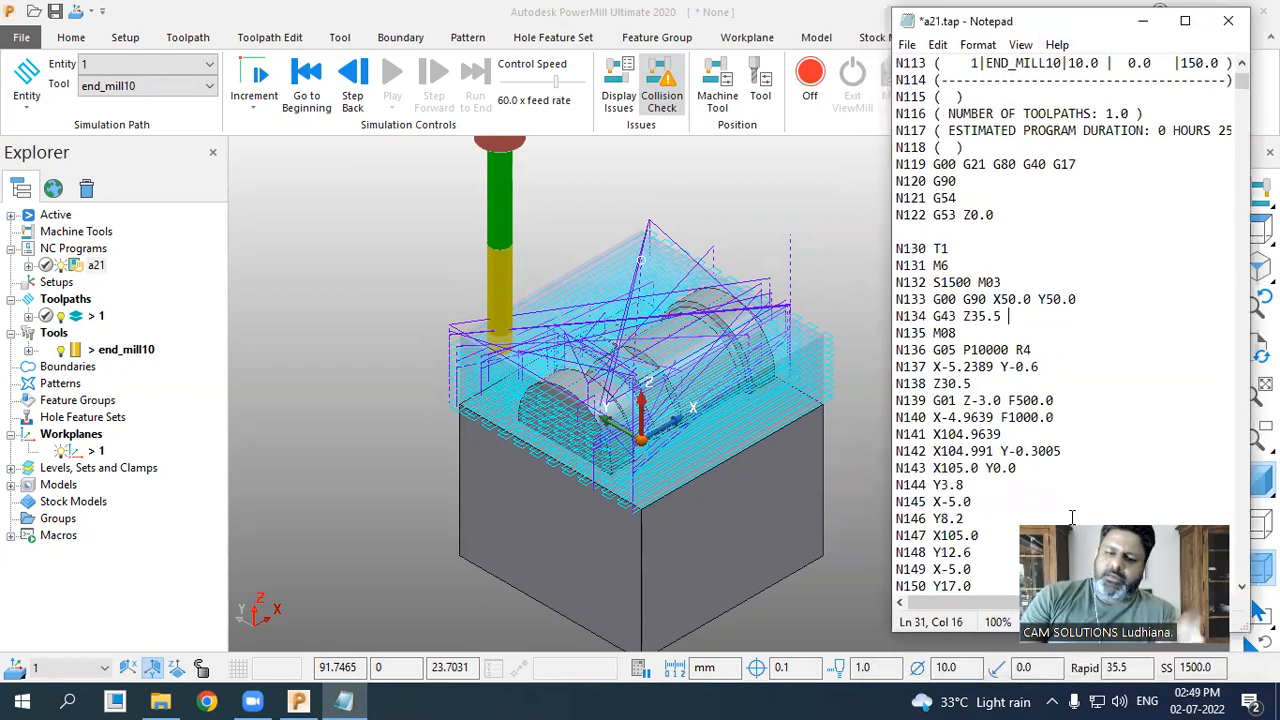
{"action": "double_click", "coordinate": [969, 638]}
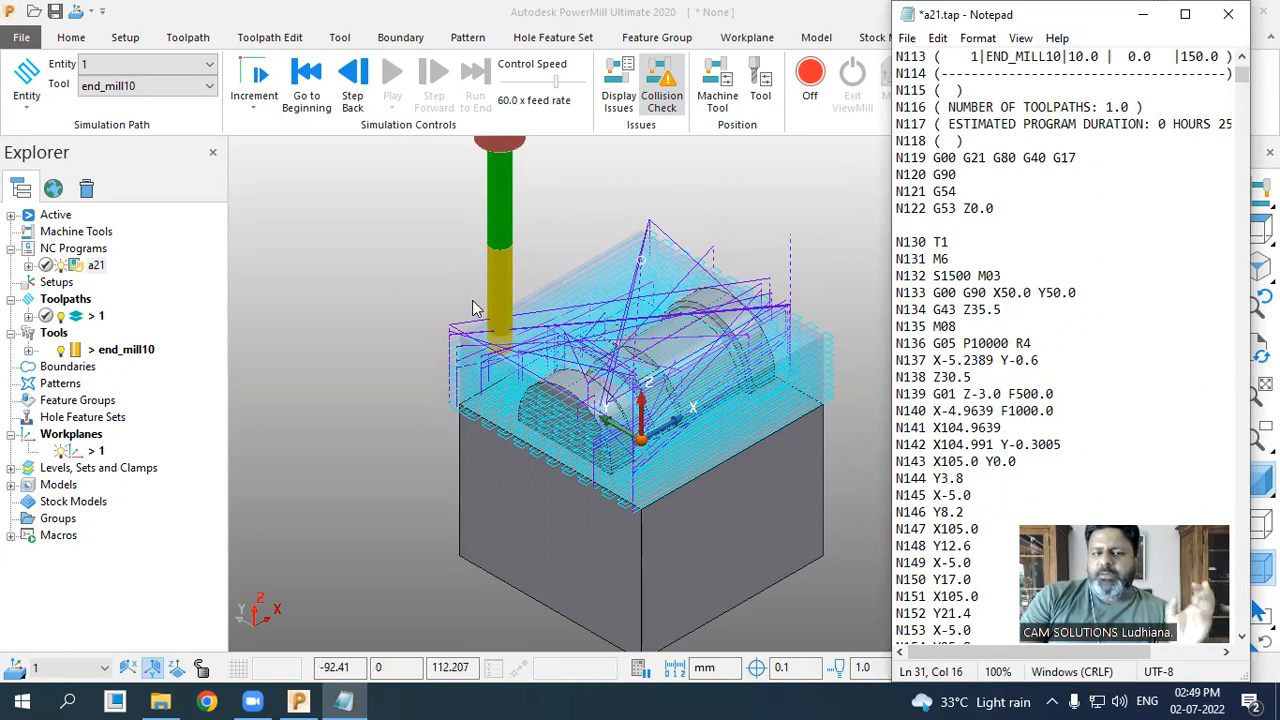
- Review lines N121 to N144, examining the feed rates, approach coordinates, coolant code and spindle speed
{"action": "left_click_drag", "start_coordinate": [1070, 478], "coordinate": [930, 191]}
{"action": "left_click", "coordinate": [1080, 418]}
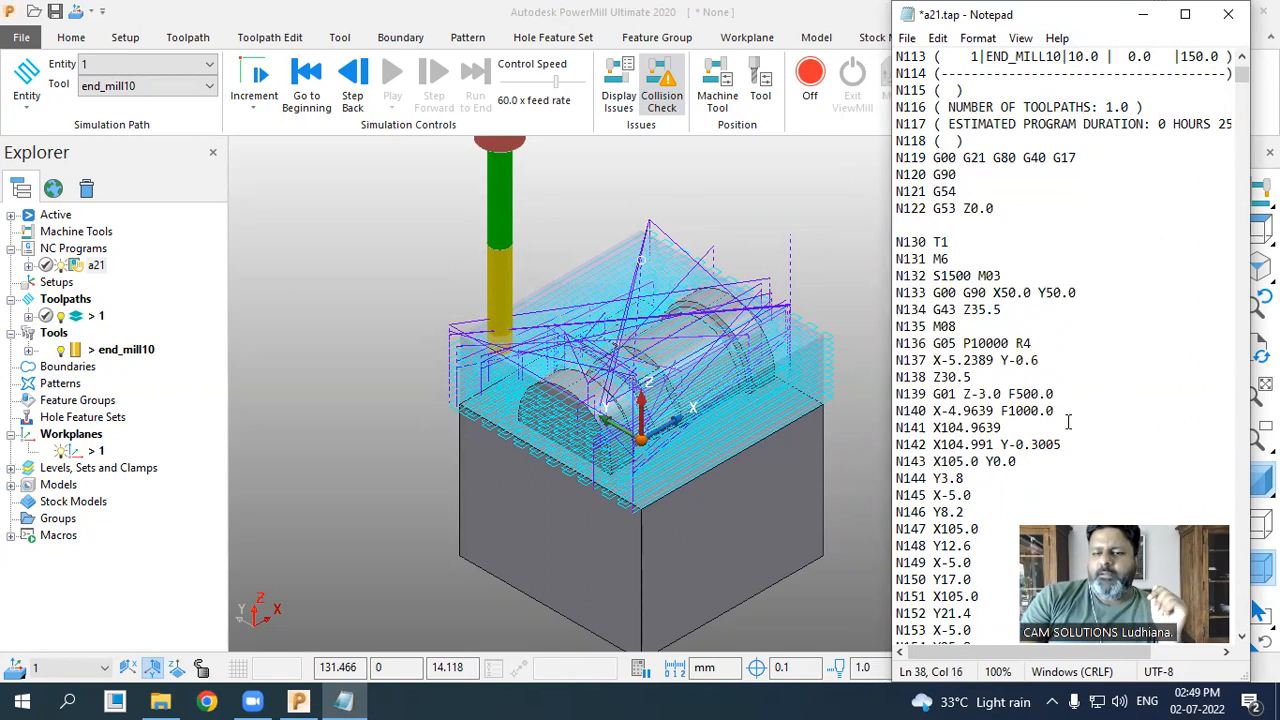
{"action": "left_click_drag", "start_coordinate": [1014, 381], "coordinate": [1015, 393]}
{"action": "left_click", "coordinate": [1016, 395]}
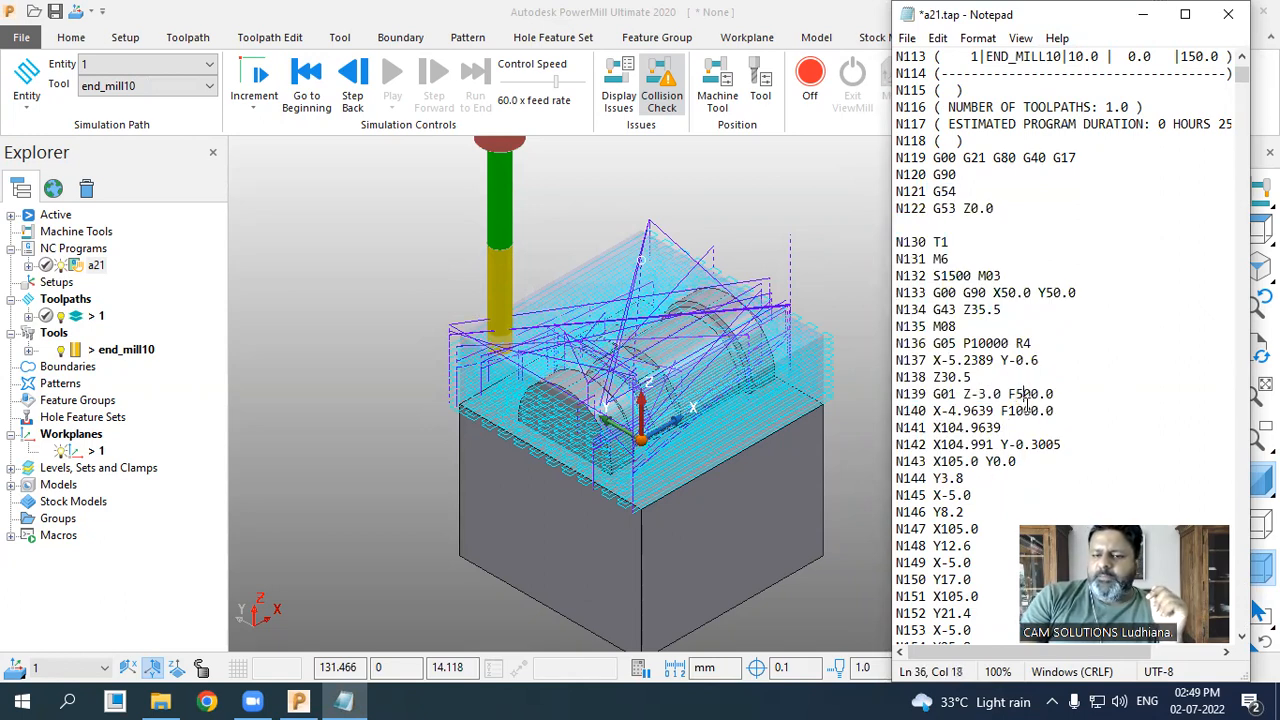
{"action": "double_click", "coordinate": [986, 360]}
{"action": "left_click", "coordinate": [965, 326]}
{"action": "left_click", "coordinate": [973, 277]}
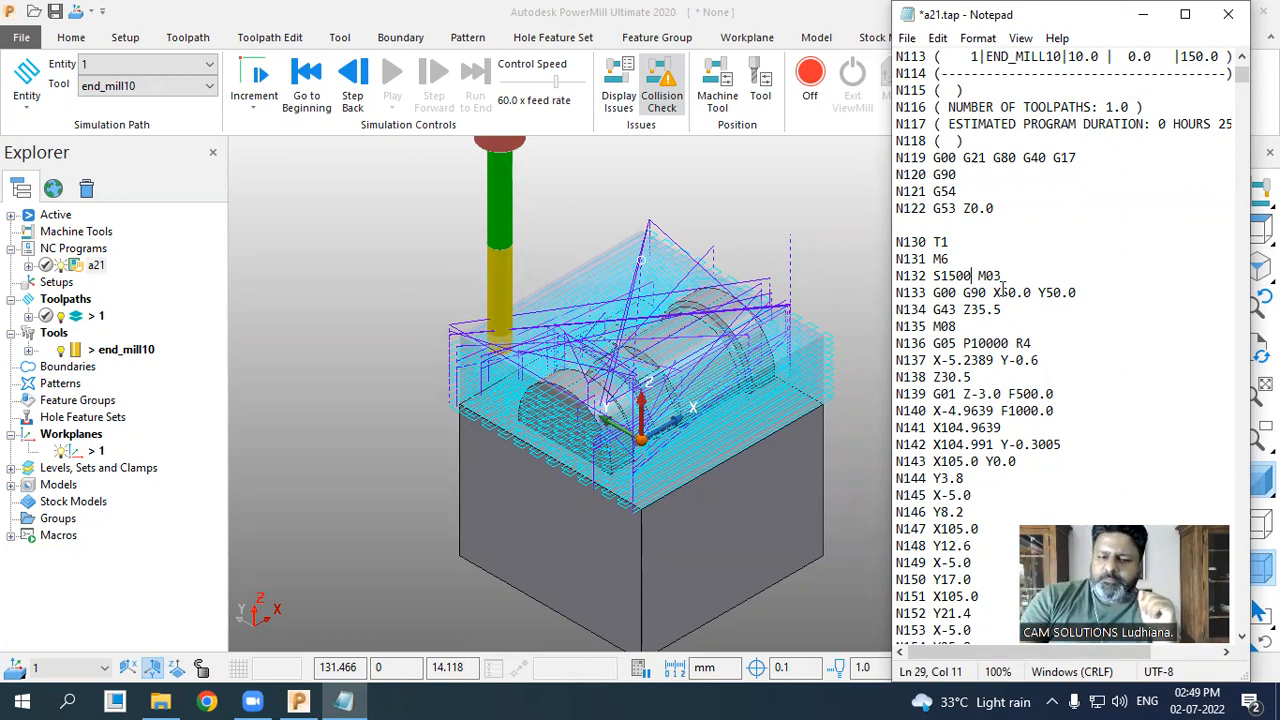
{"action": "left_click", "coordinate": [755, 643]}
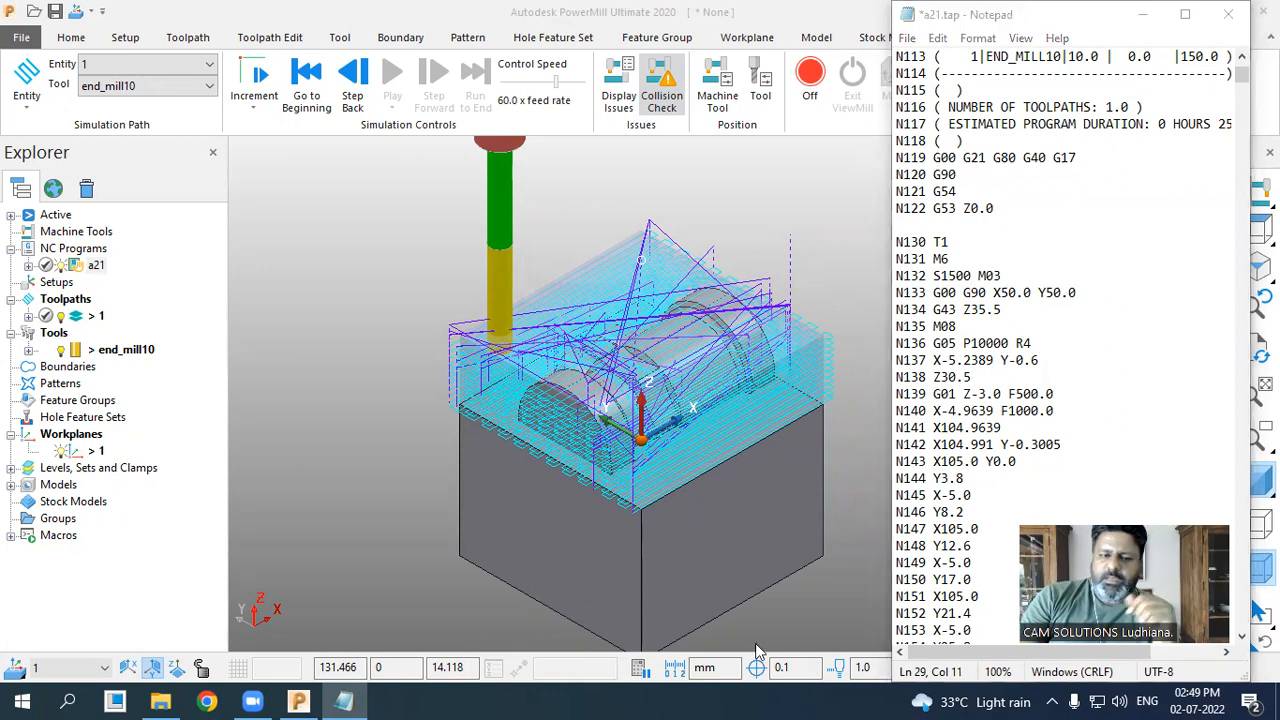